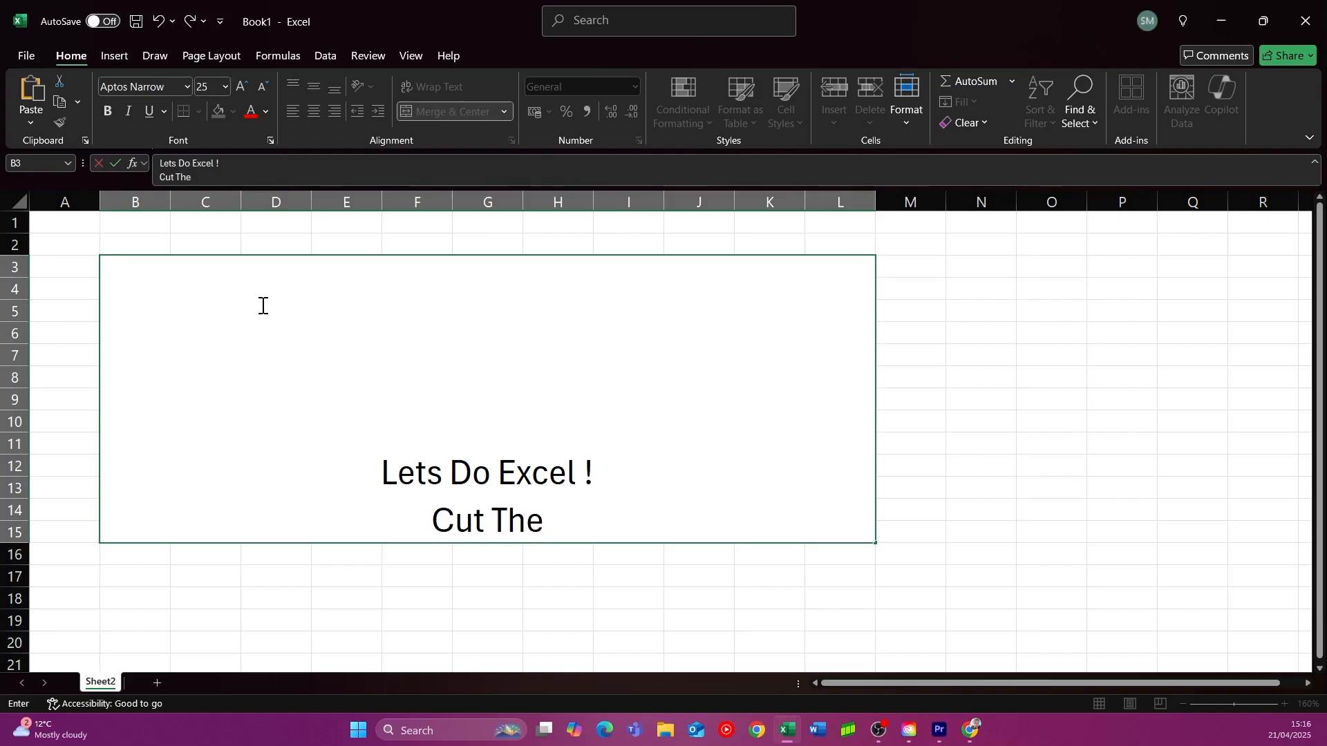
{"action": "type", "text": "ft :"}
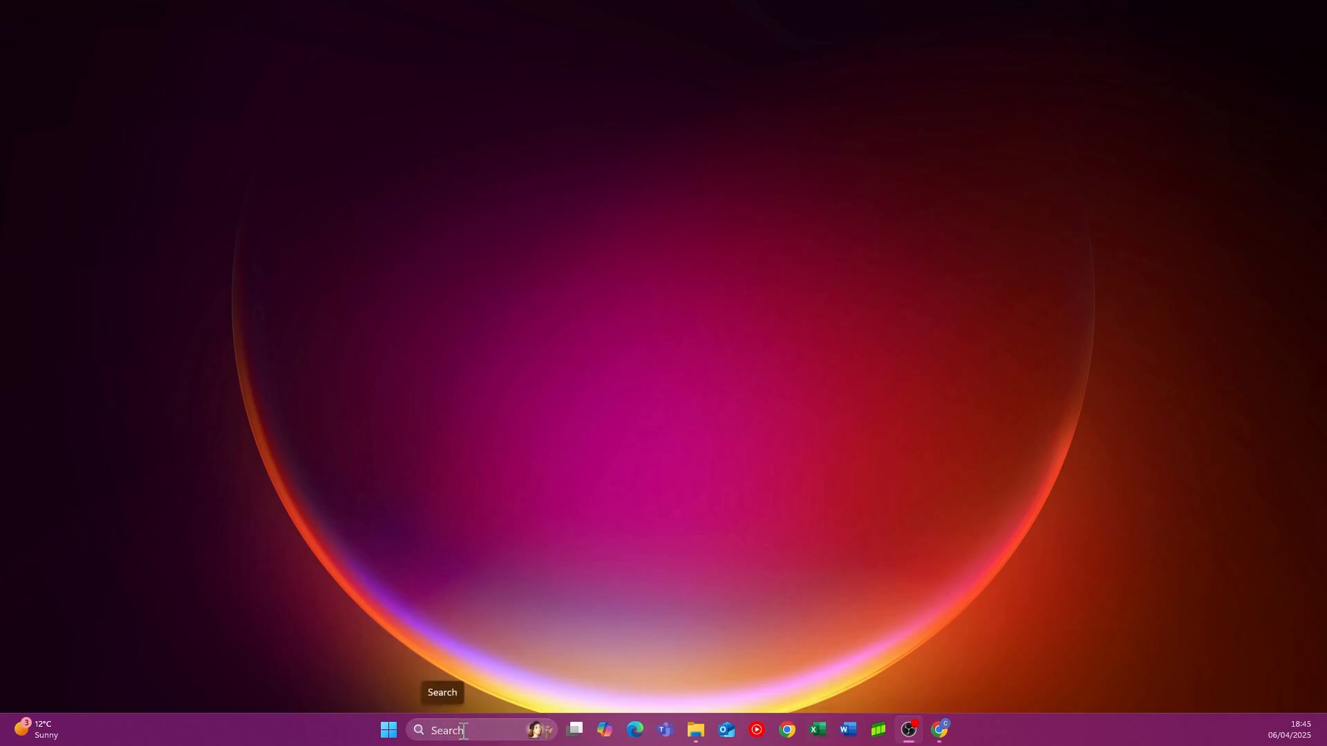
- Open Excel and create a new blank workbook
{"action": "left_click", "coordinate": [826, 729]}
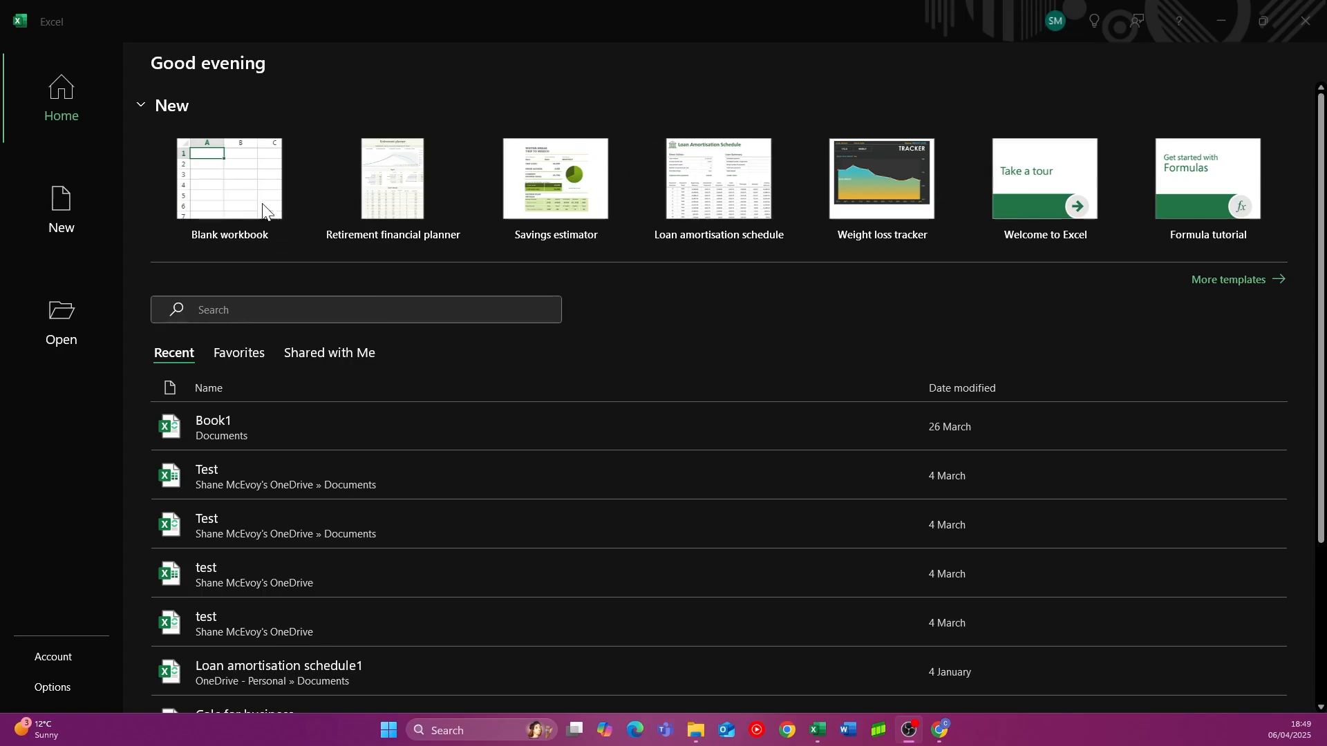
{"action": "left_click", "coordinate": [240, 178]}
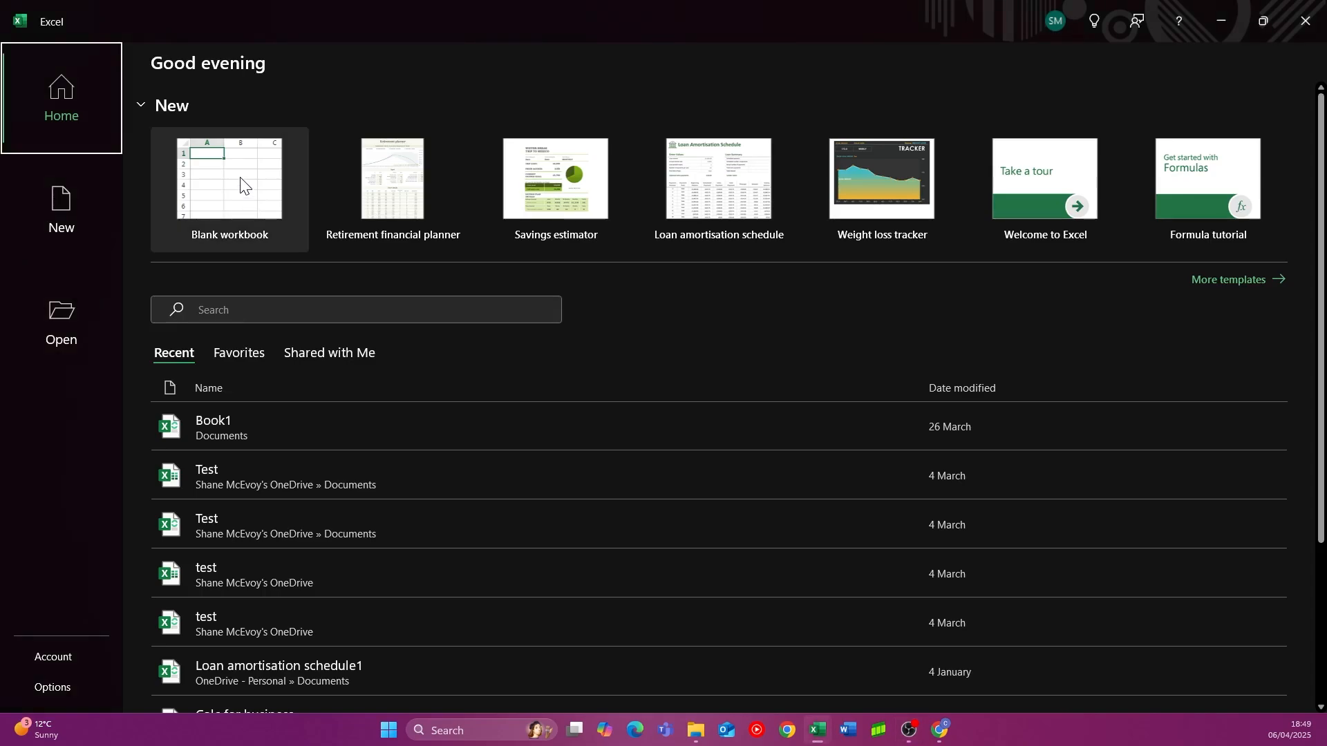
{"action": "left_click", "coordinate": [225, 185]}
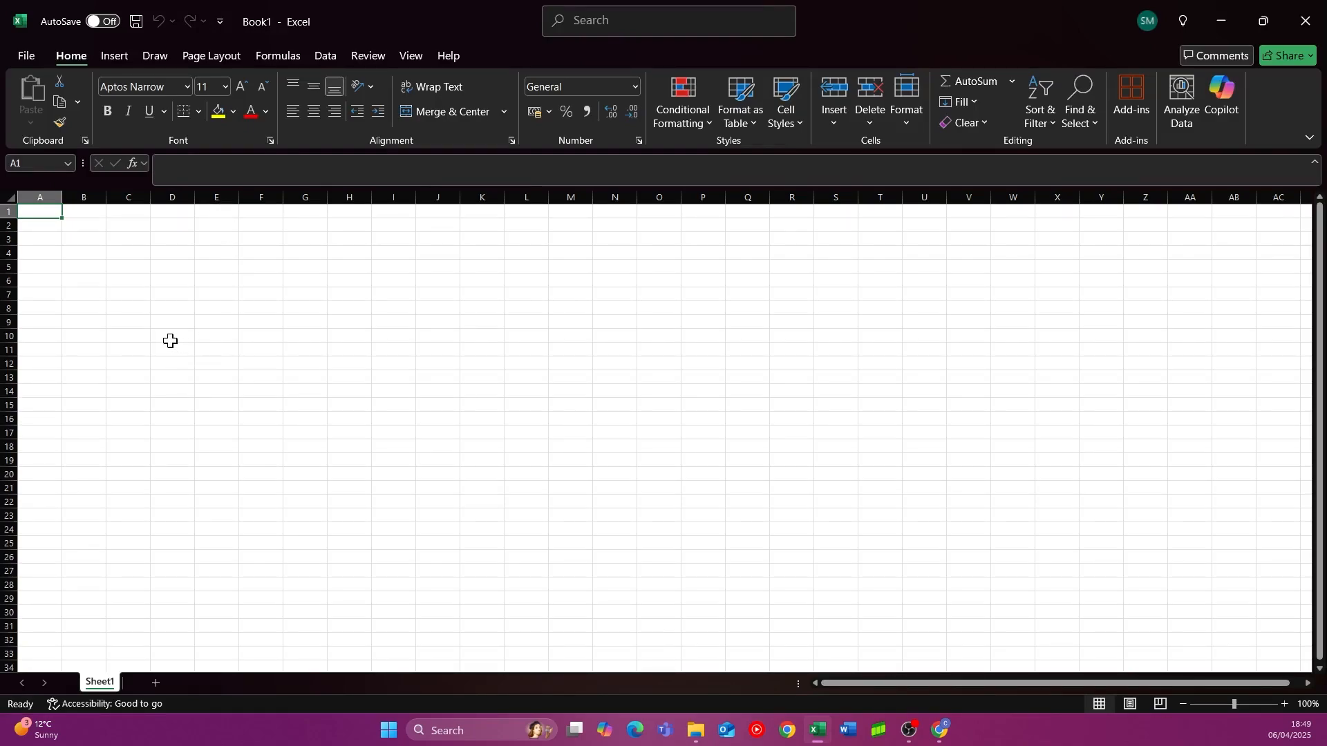
{"action": "scroll", "coordinate": [170, 341], "scroll_direction": "up", "scroll_amount": 5}
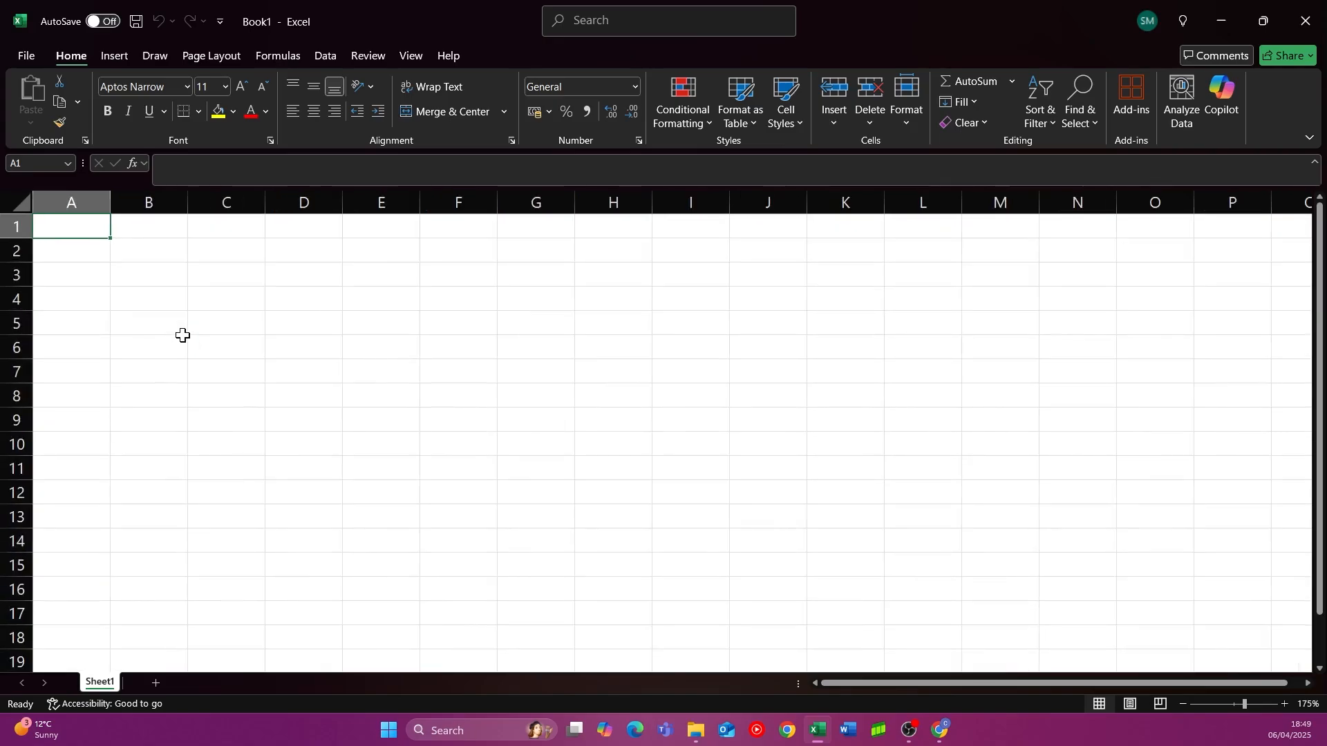
{"action": "scroll", "coordinate": [182, 335], "scroll_direction": "up", "scroll_amount": 1}
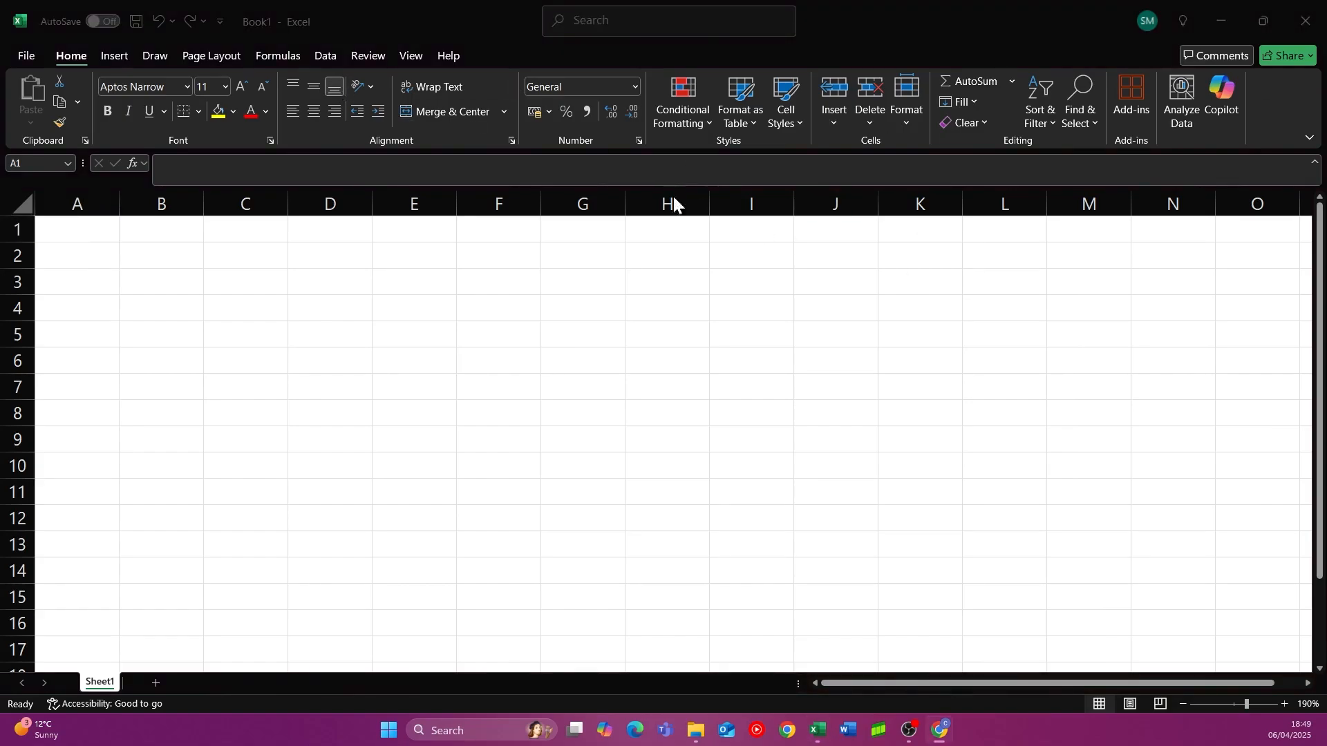
- Look through the Insert commands and the list of available fonts
{"action": "left_click", "coordinate": [112, 58]}
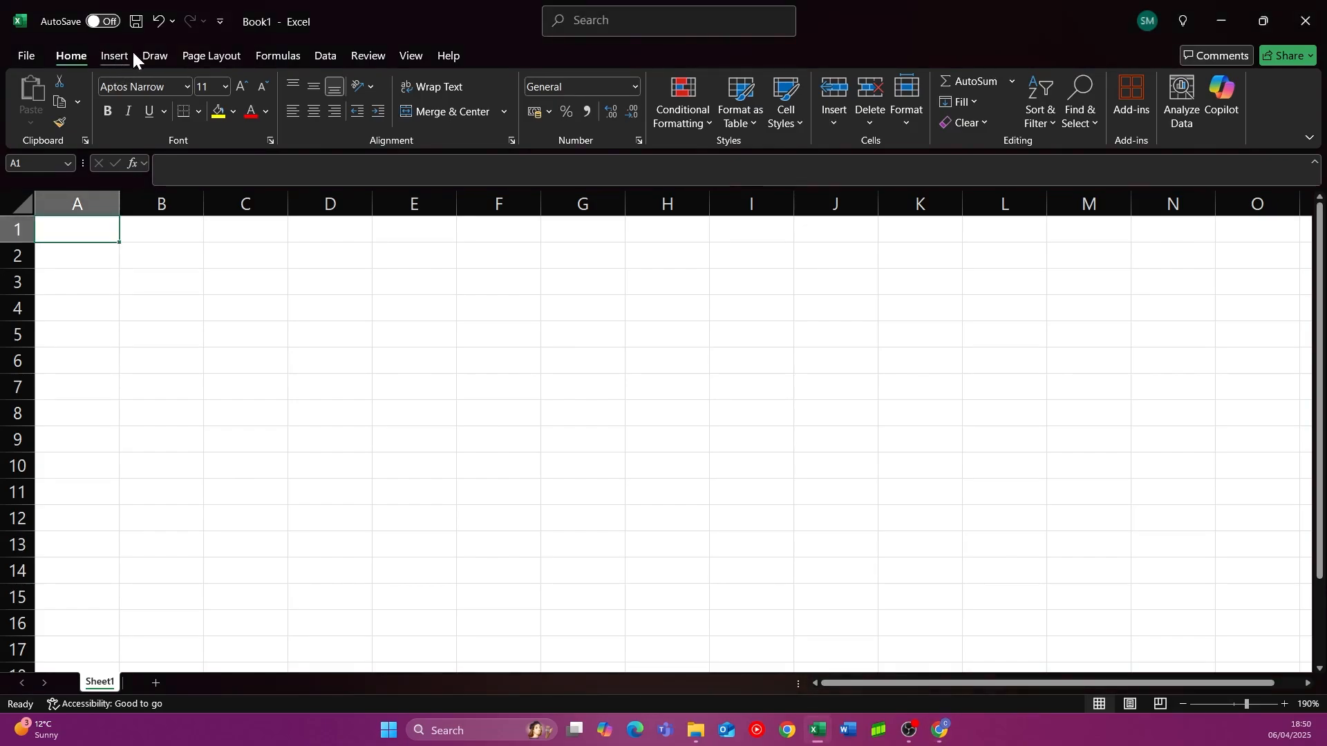
{"action": "left_click", "coordinate": [119, 56]}
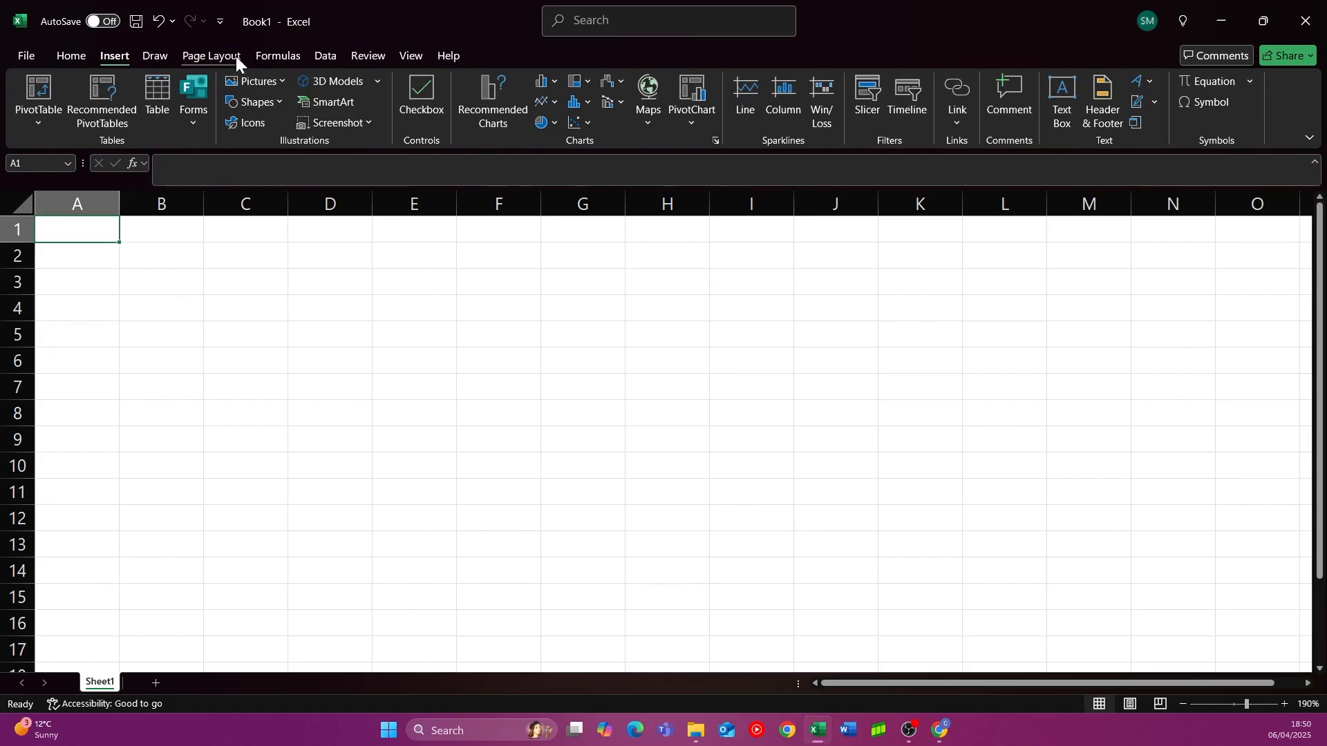
{"action": "left_click", "coordinate": [71, 54]}
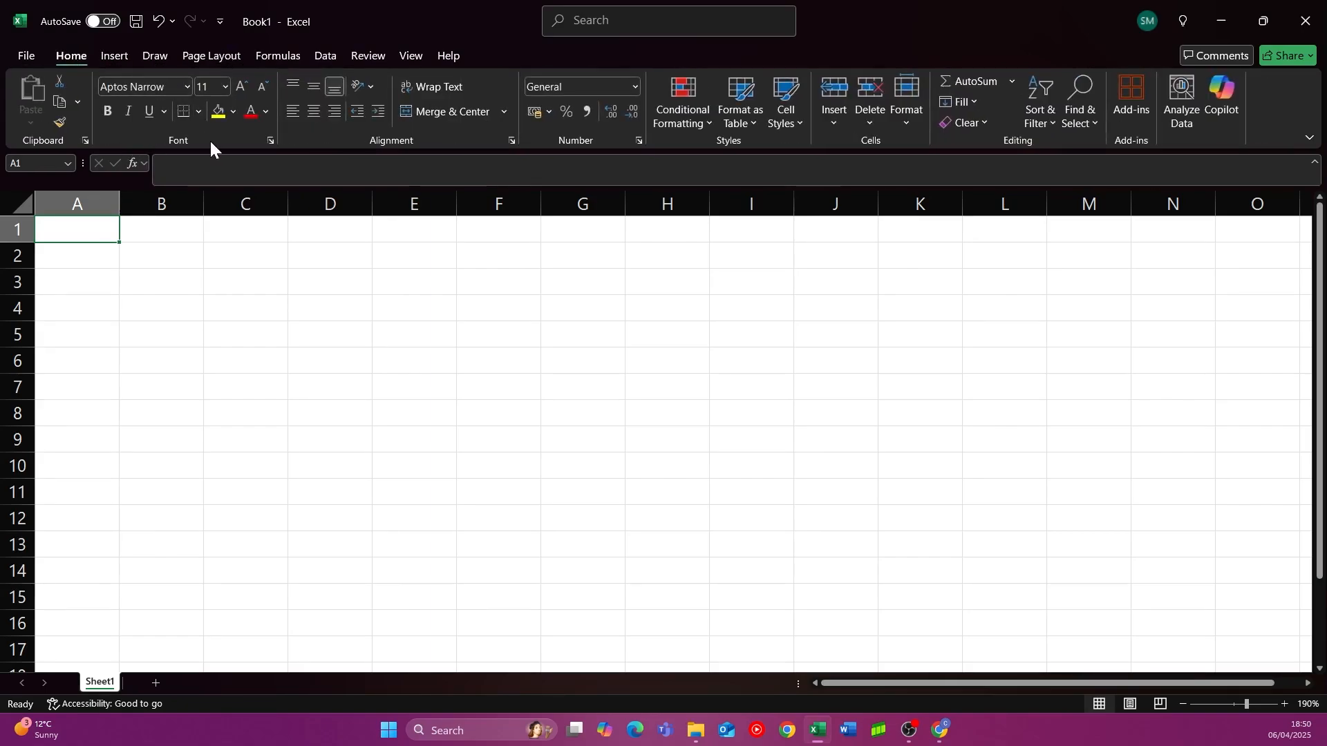
{"action": "left_click", "coordinate": [187, 87]}
{"action": "scroll", "coordinate": [210, 462], "scroll_direction": "down", "scroll_amount": 2}
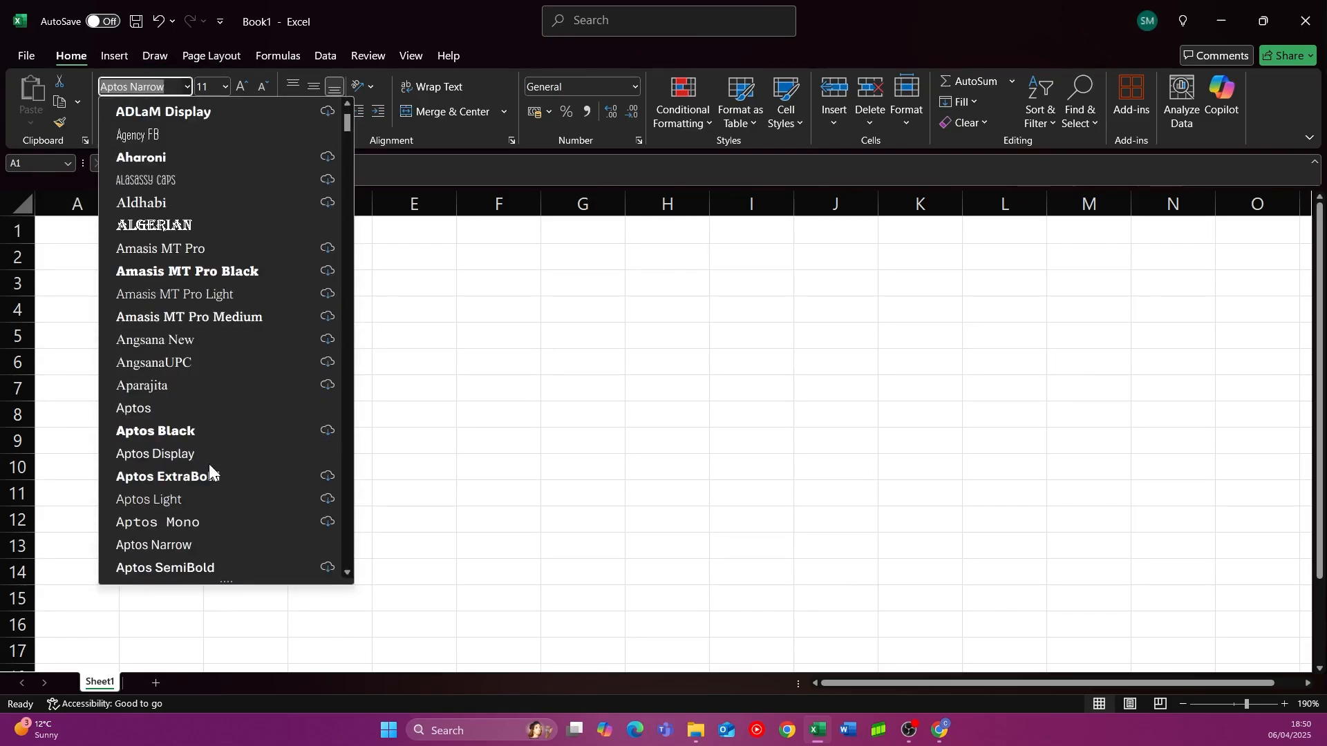
{"action": "scroll", "coordinate": [210, 461], "scroll_direction": "up", "scroll_amount": 2}
{"action": "left_click", "coordinate": [406, 2]}
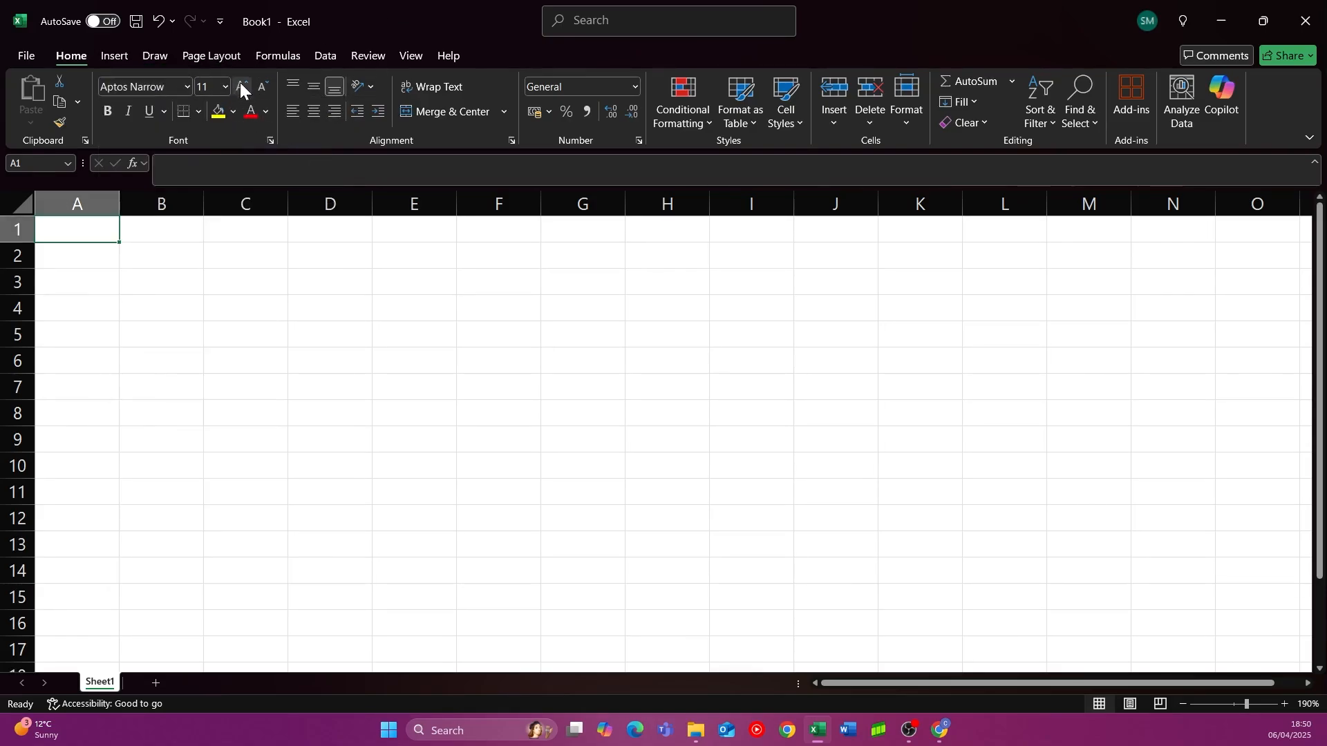
- Enter the sample text "sss" in cell B2 and select that cell again
{"action": "left_click", "coordinate": [160, 250]}
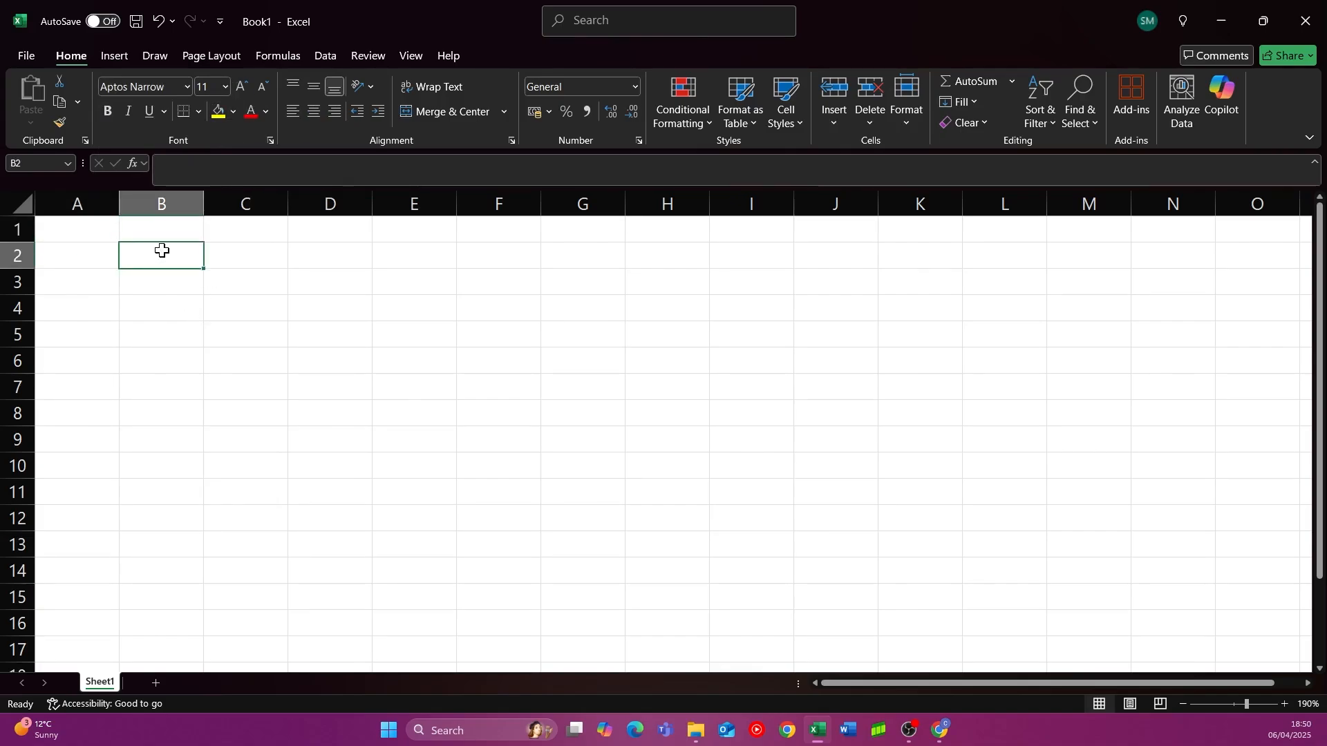
{"action": "type", "text": "sss"}
{"action": "key", "text": "Tab"}
{"action": "left_click", "coordinate": [184, 265]}
- Enlarge the text in cell B2 a few sizes, then reduce its font size to 10
{"action": "left_click", "coordinate": [248, 82]}
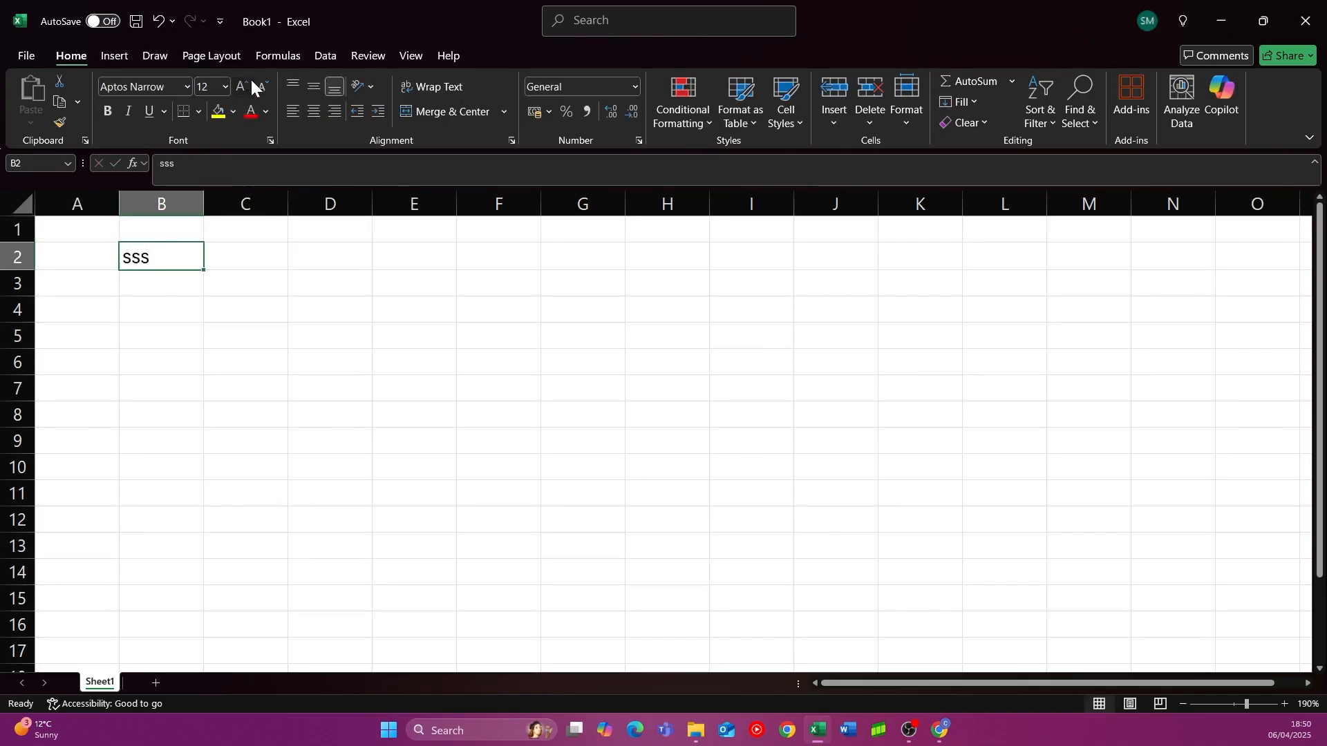
{"action": "left_click", "coordinate": [248, 81]}
{"action": "left_click", "coordinate": [248, 81]}
{"action": "left_click", "coordinate": [264, 90]}
{"action": "left_click", "coordinate": [264, 90]}
{"action": "left_click", "coordinate": [264, 90]}
{"action": "left_click", "coordinate": [263, 90]}
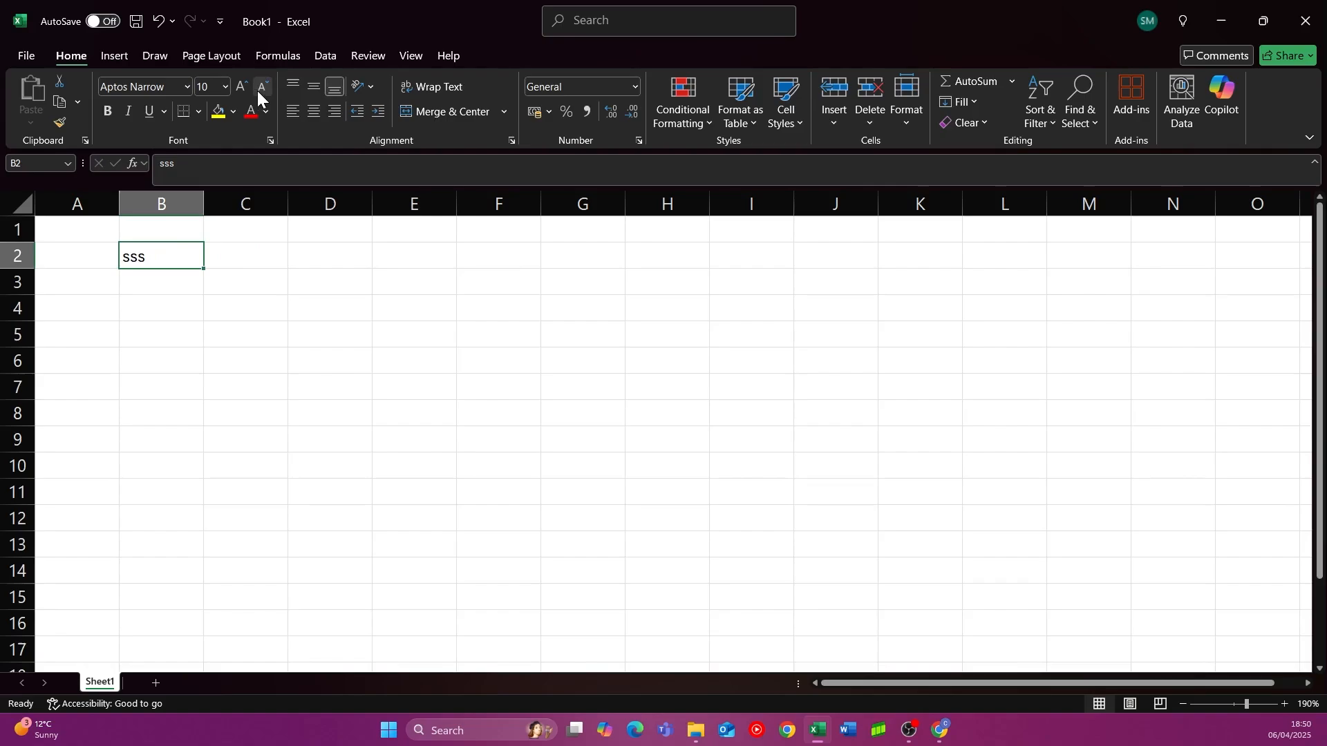
- Try a yellow fill and red font colour on cell B2, then reset the font colour to Automatic and remove the fill
{"action": "left_click", "coordinate": [218, 113]}
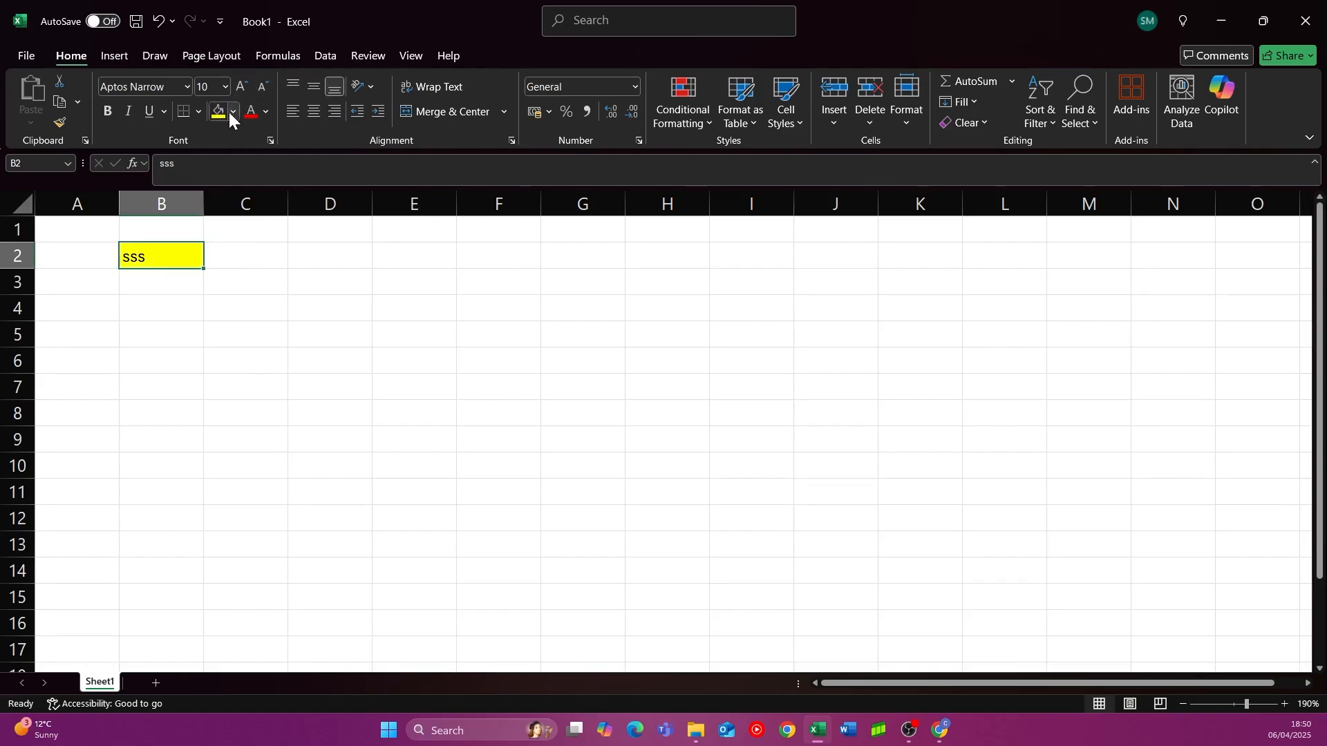
{"action": "left_click", "coordinate": [252, 113]}
{"action": "left_click", "coordinate": [266, 113]}
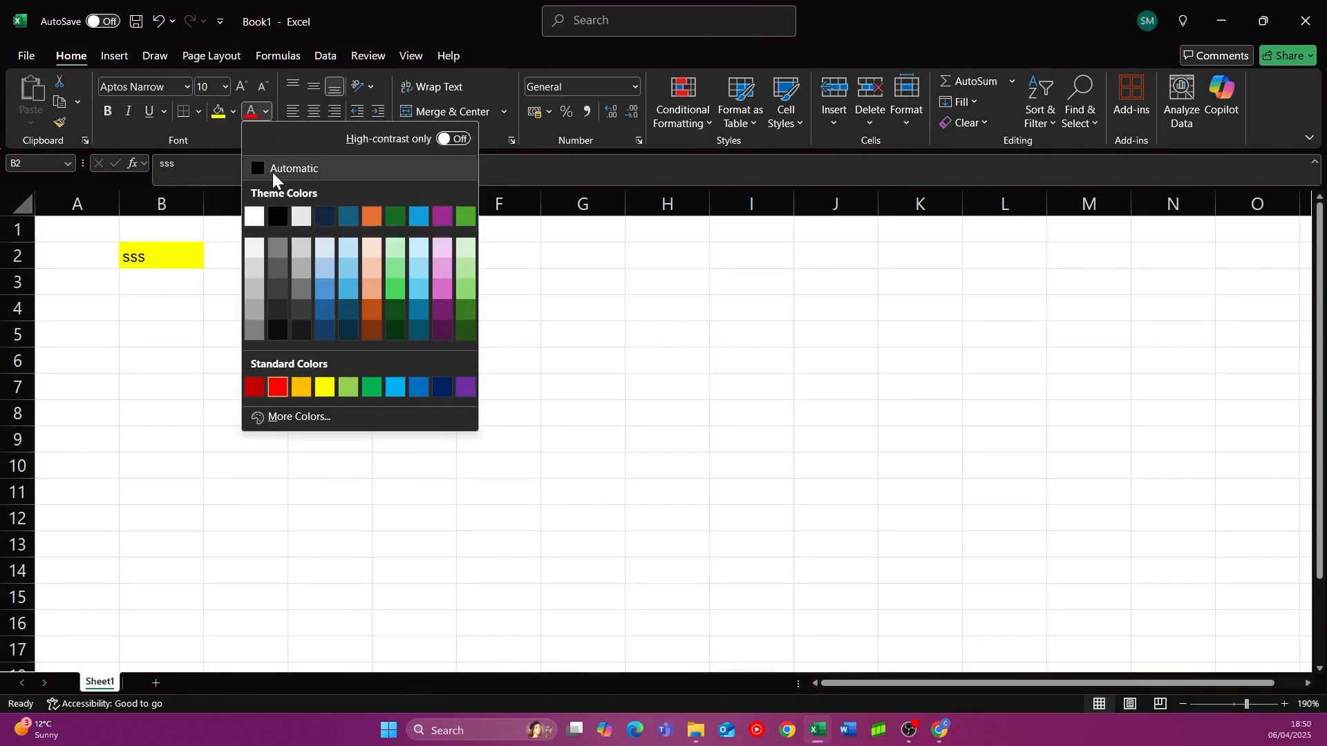
{"action": "left_click", "coordinate": [274, 171]}
{"action": "left_click", "coordinate": [232, 112]}
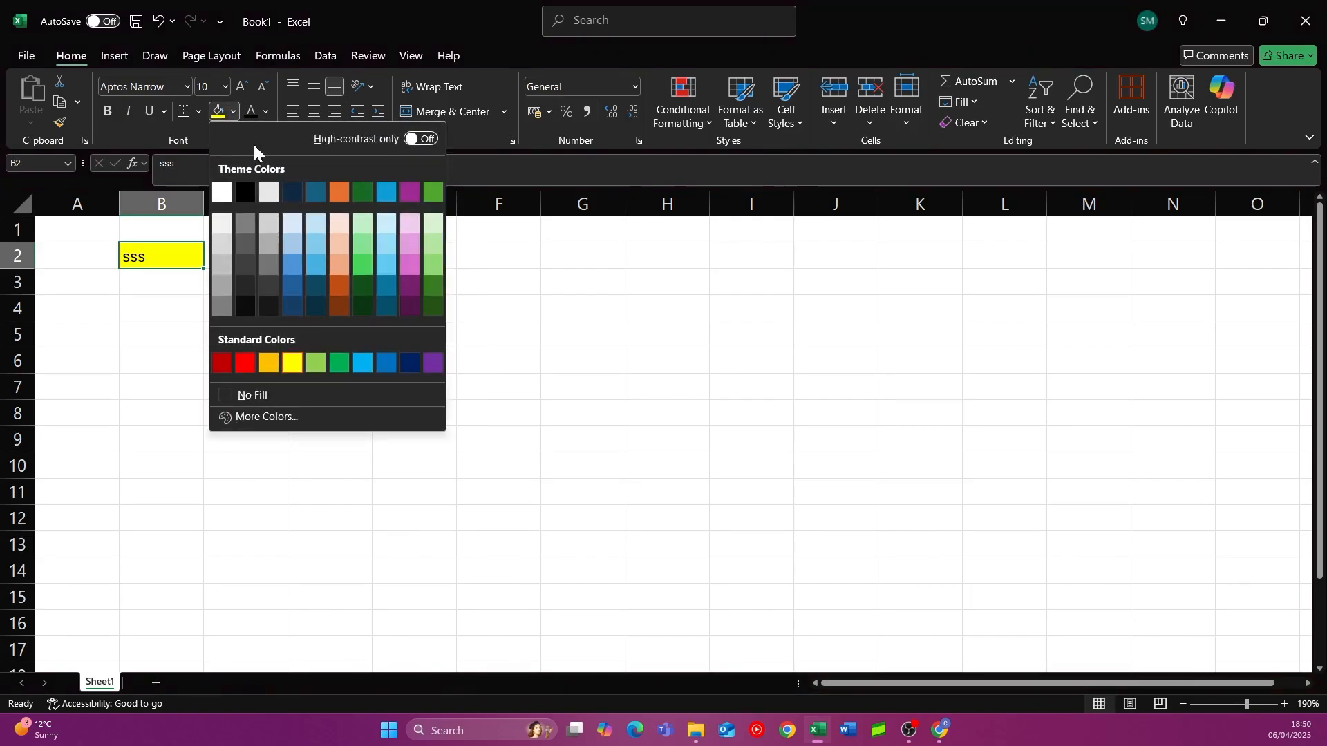
{"action": "left_click", "coordinate": [295, 390]}
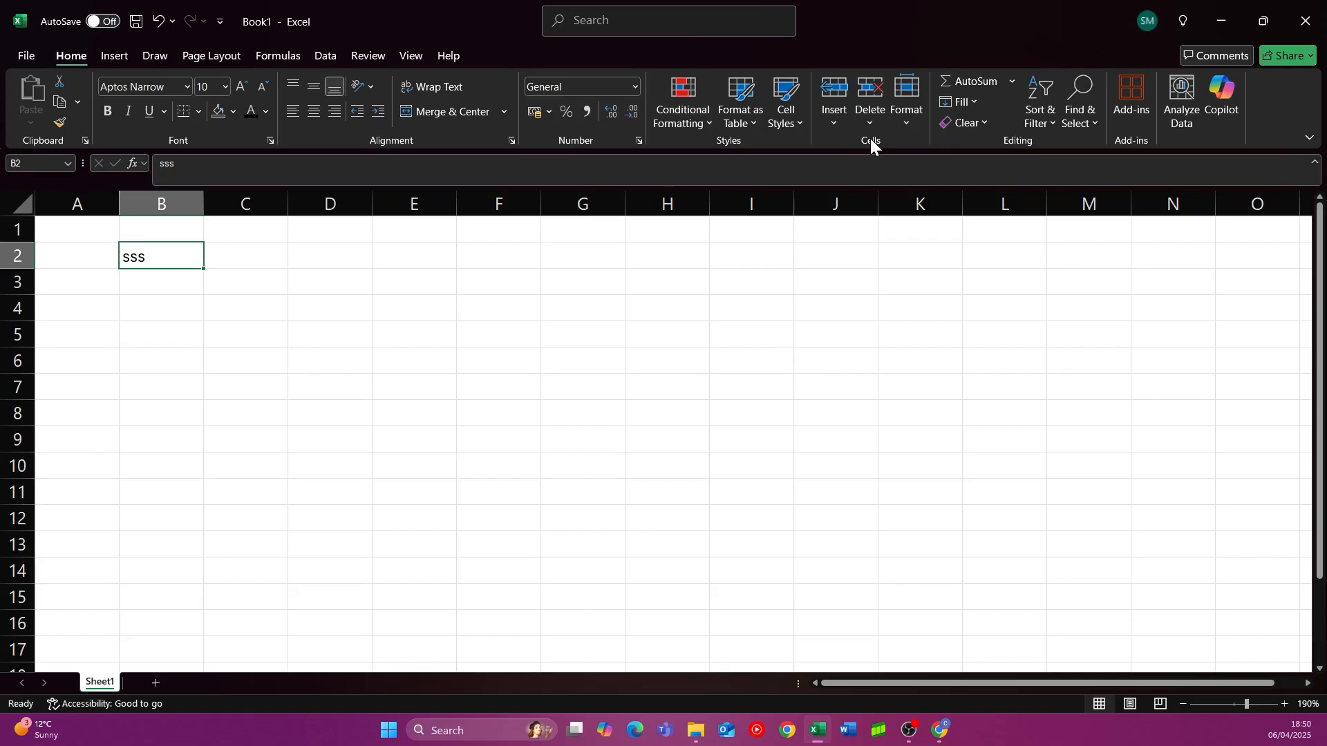
- Look at the cell Format options, then clear the sample text from cell B2
{"action": "left_click", "coordinate": [900, 124]}
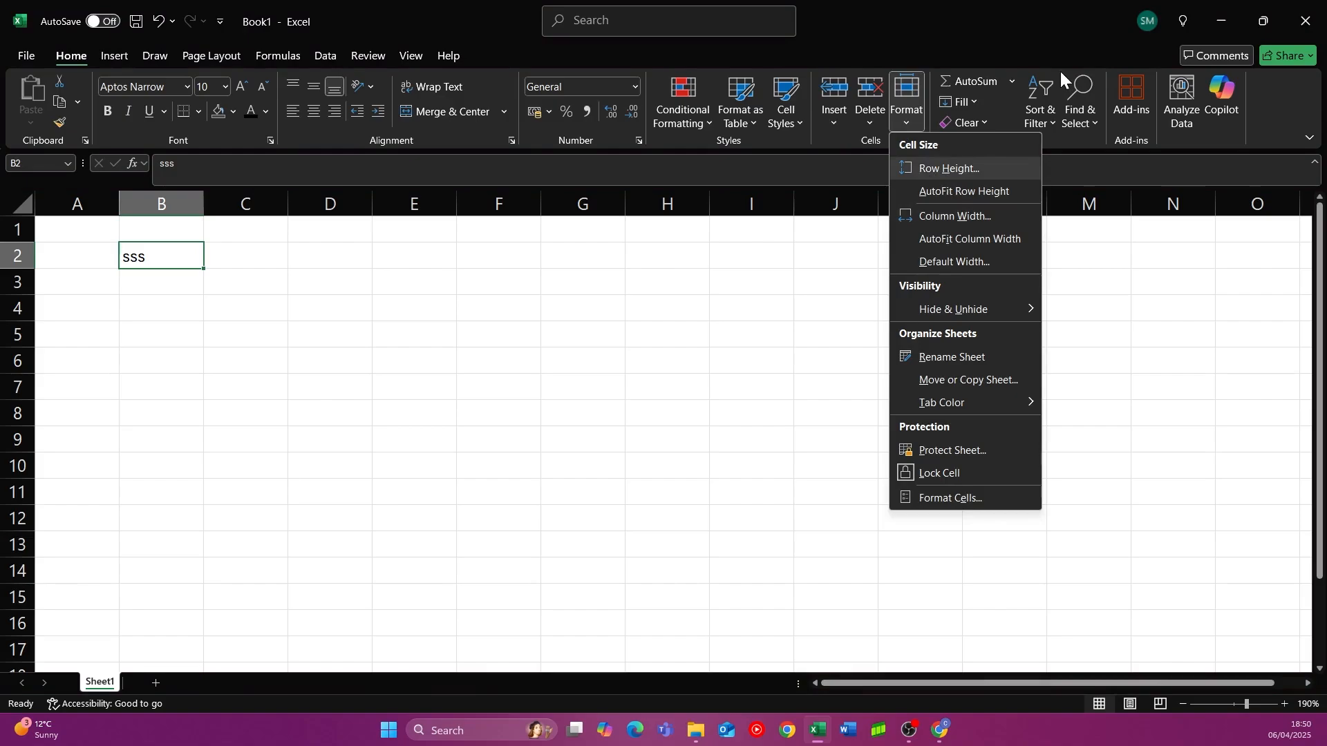
{"action": "left_click", "coordinate": [1076, 2]}
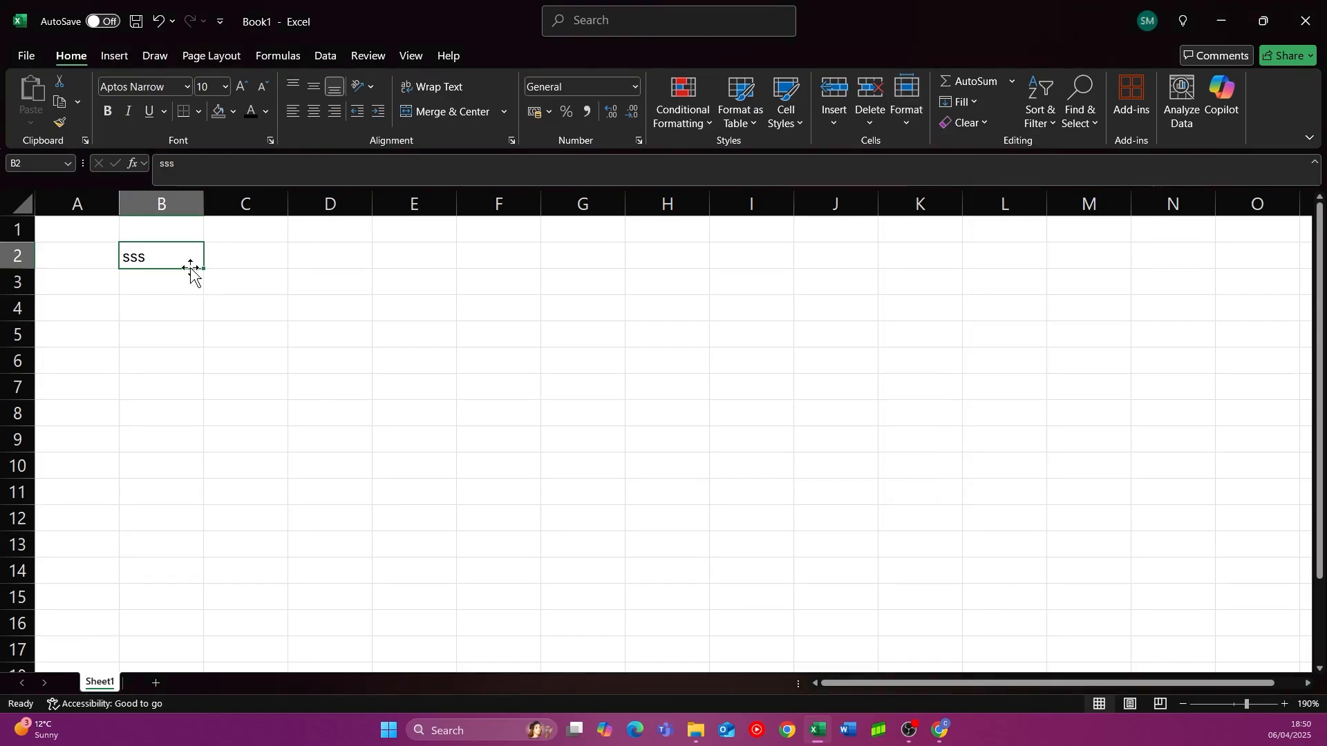
{"action": "key", "text": "BackSpace"}
{"action": "key", "text": "Return"}
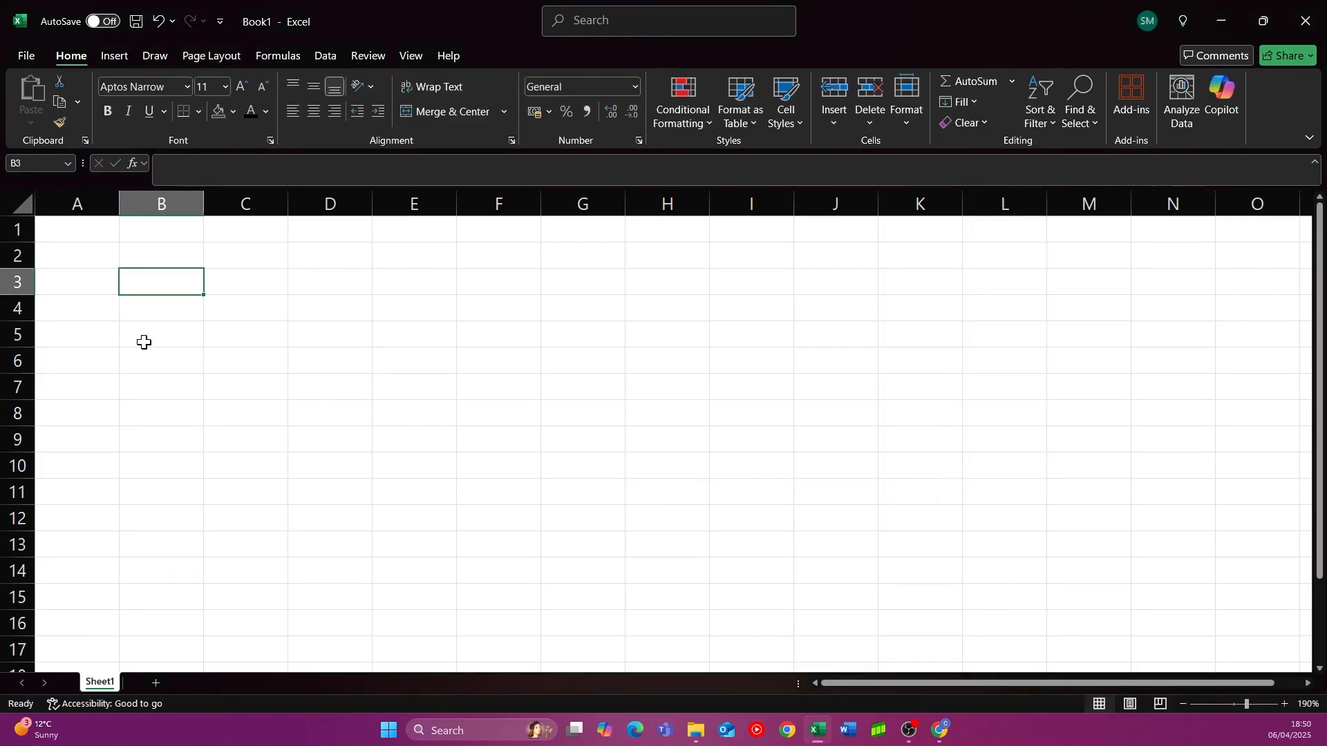
- Select cells A1 and B2, row 1, column A and cell I3 in turn to examine how cells are referenced
{"action": "left_click", "coordinate": [96, 235]}
{"action": "left_click", "coordinate": [126, 232]}
{"action": "left_click", "coordinate": [169, 255]}
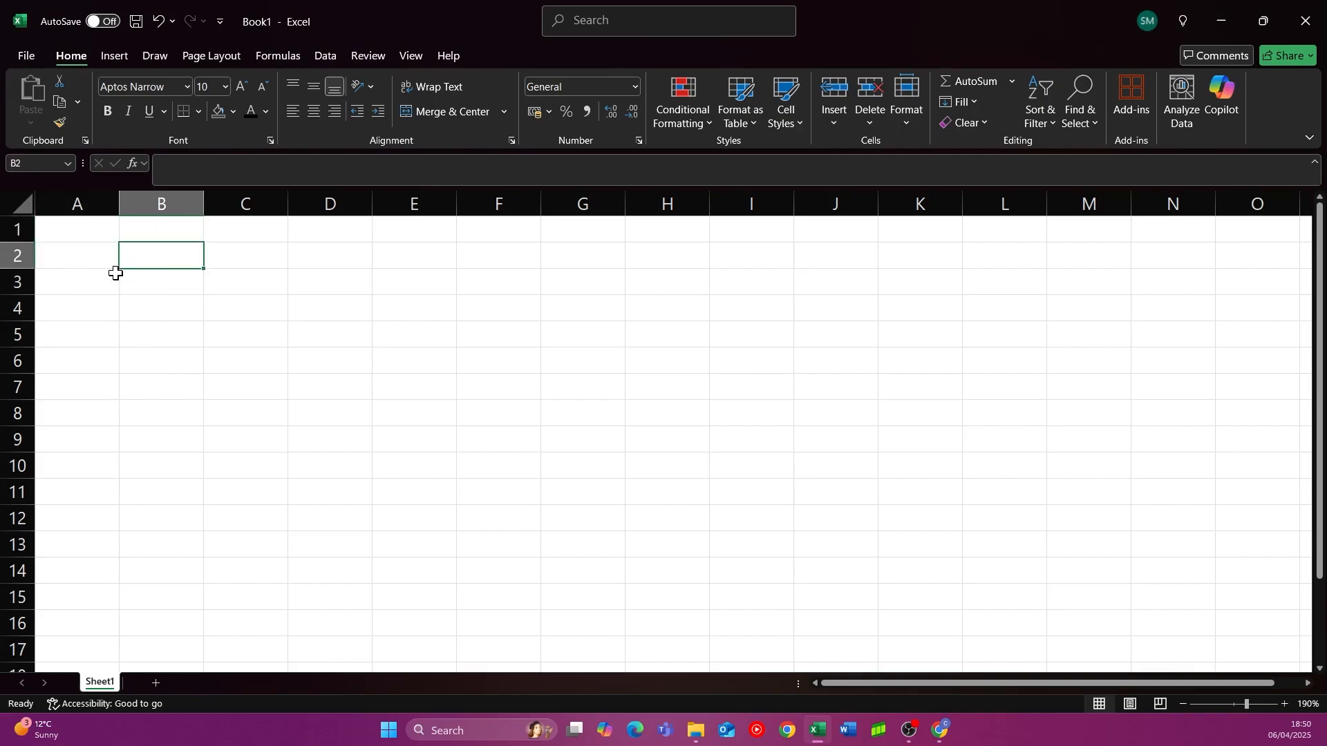
{"action": "left_click", "coordinate": [103, 235]}
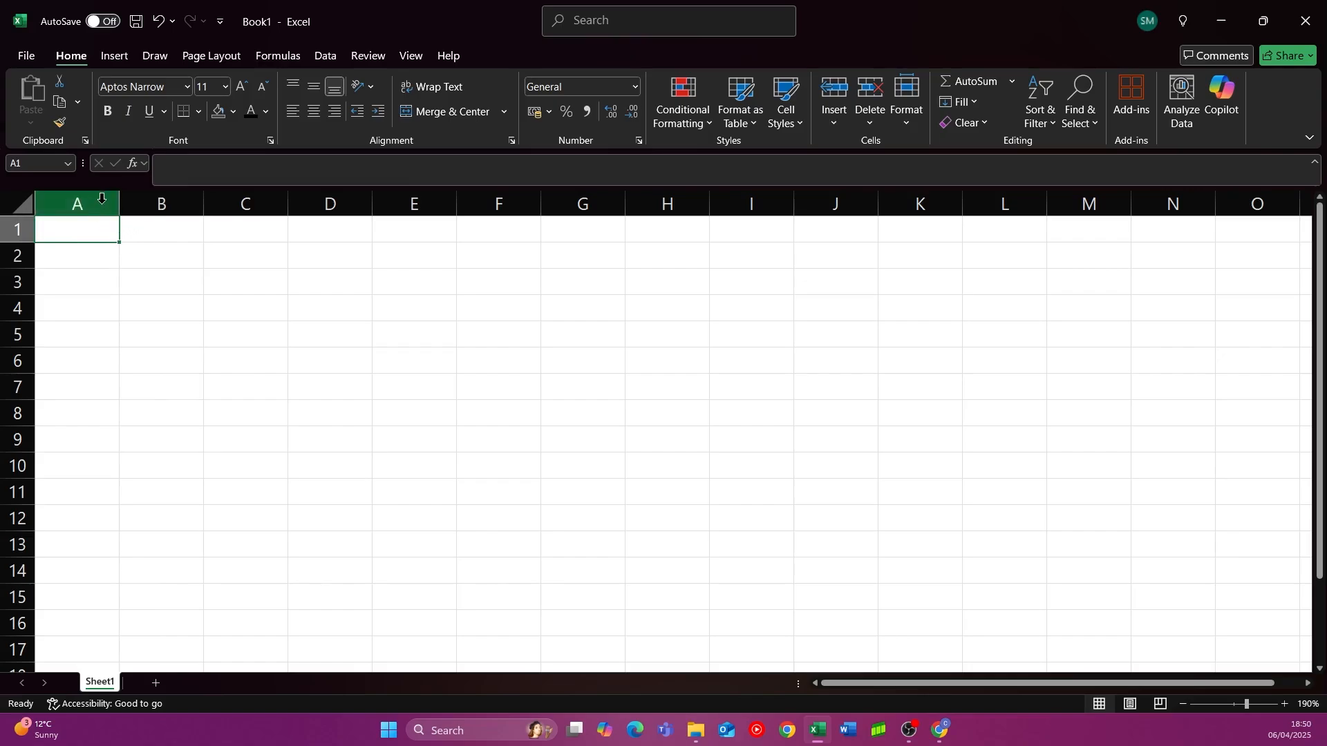
{"action": "left_click", "coordinate": [17, 231]}
{"action": "left_click", "coordinate": [97, 200]}
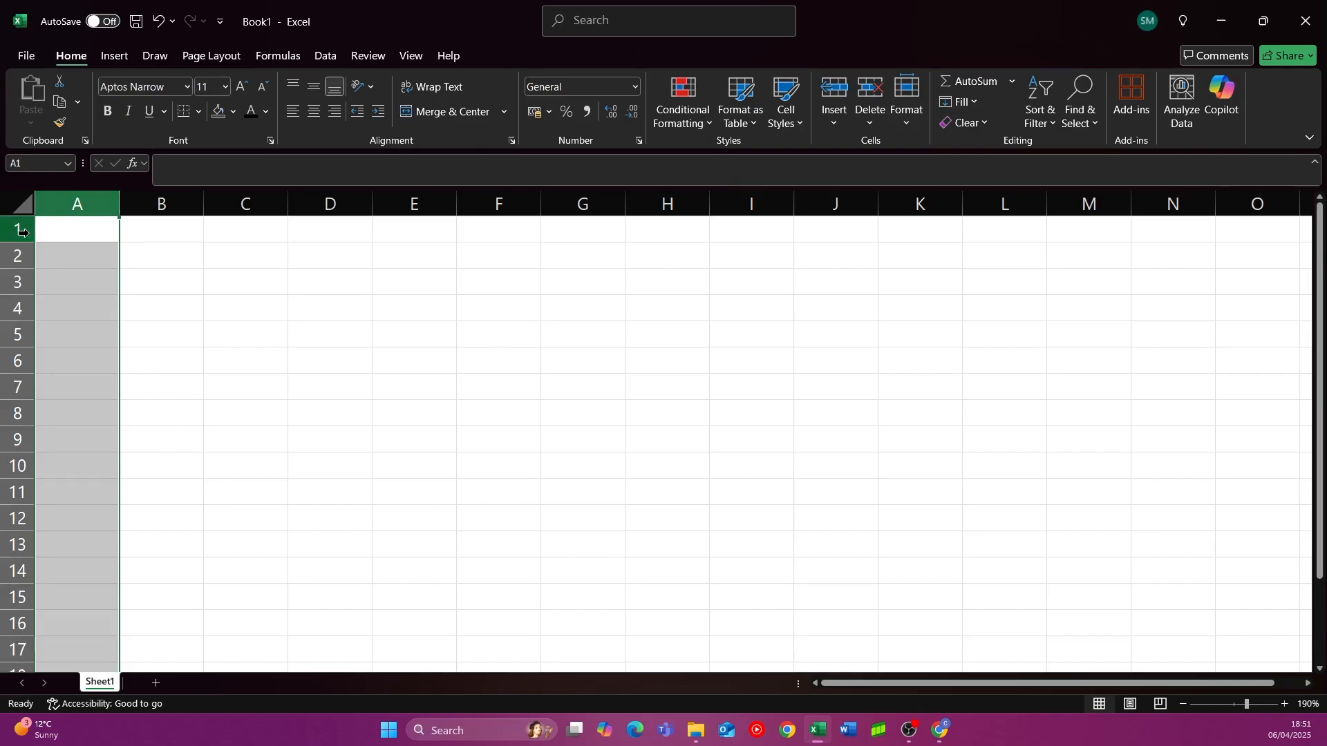
{"action": "left_click", "coordinate": [62, 225]}
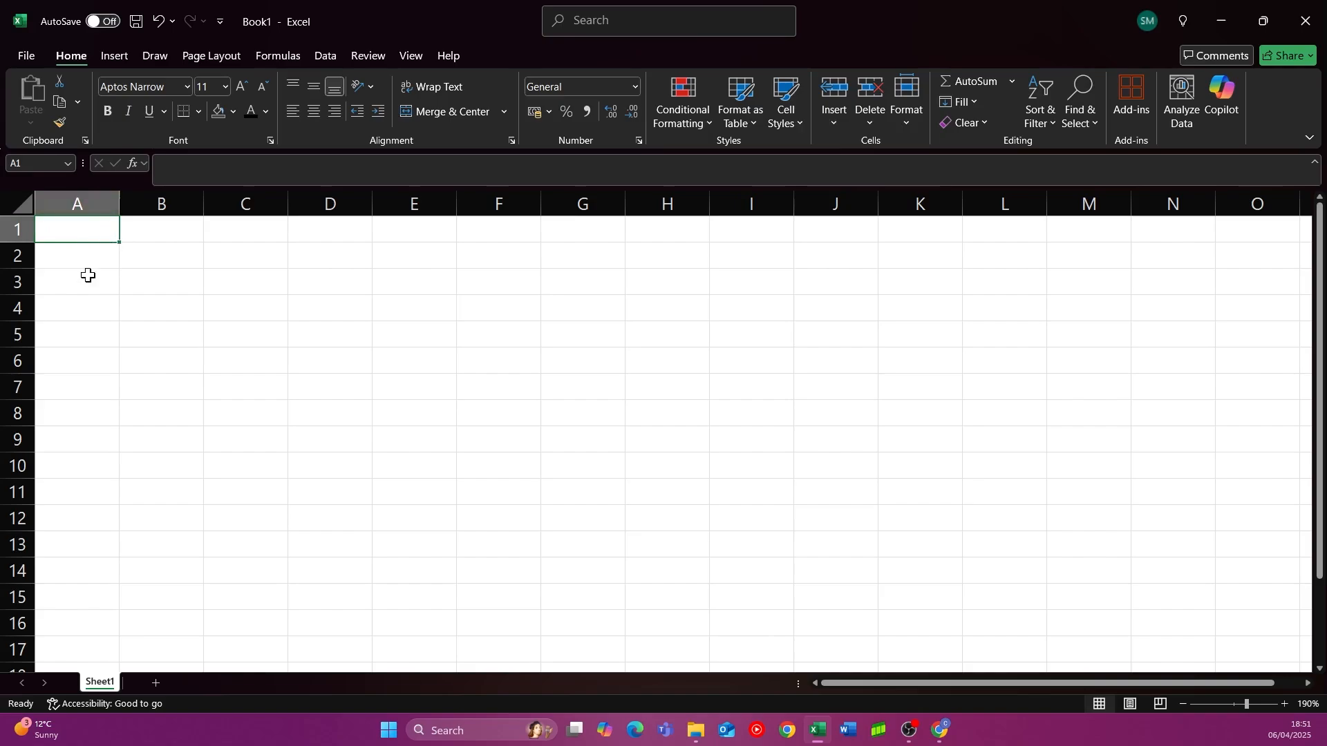
{"action": "left_click", "coordinate": [753, 284]}
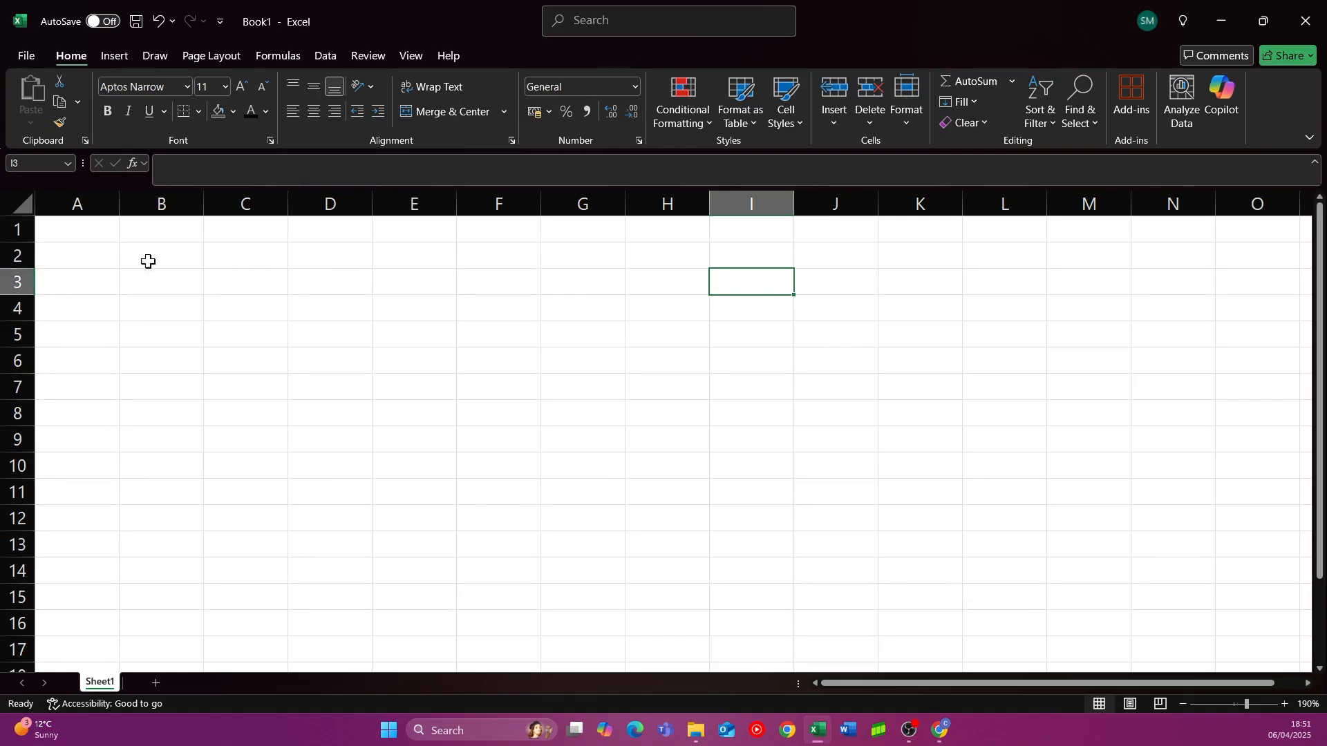
{"action": "left_click", "coordinate": [83, 229]}
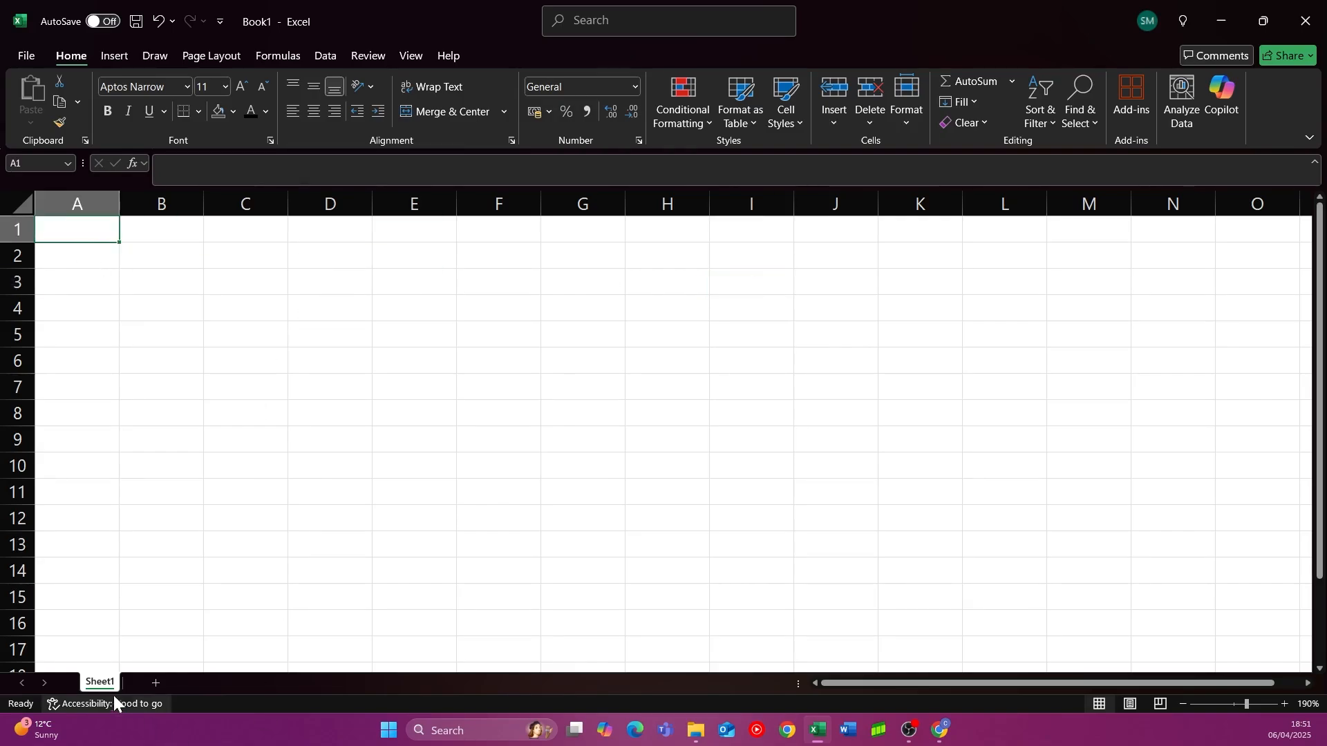
- Add four new worksheets after Sheet1
{"action": "left_click", "coordinate": [156, 682]}
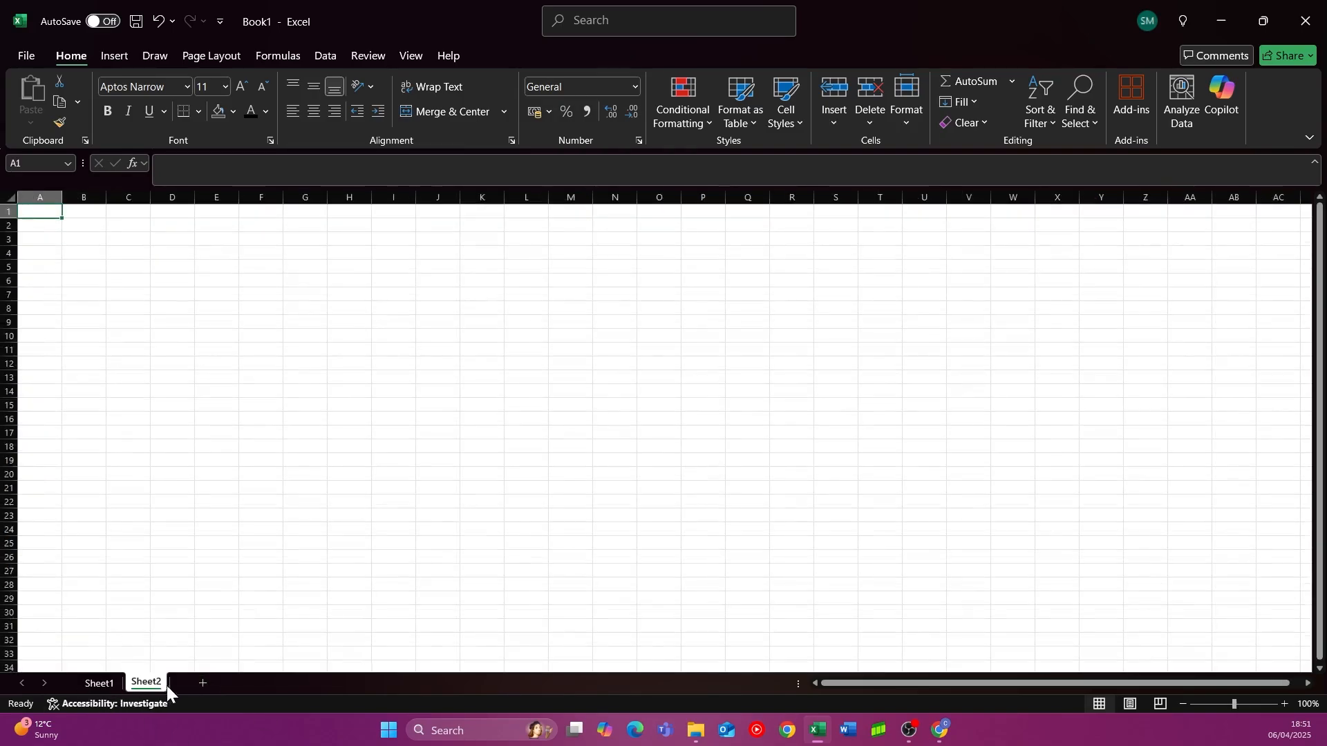
{"action": "left_click", "coordinate": [202, 683]}
{"action": "left_click", "coordinate": [247, 683]}
{"action": "left_click", "coordinate": [294, 683]}
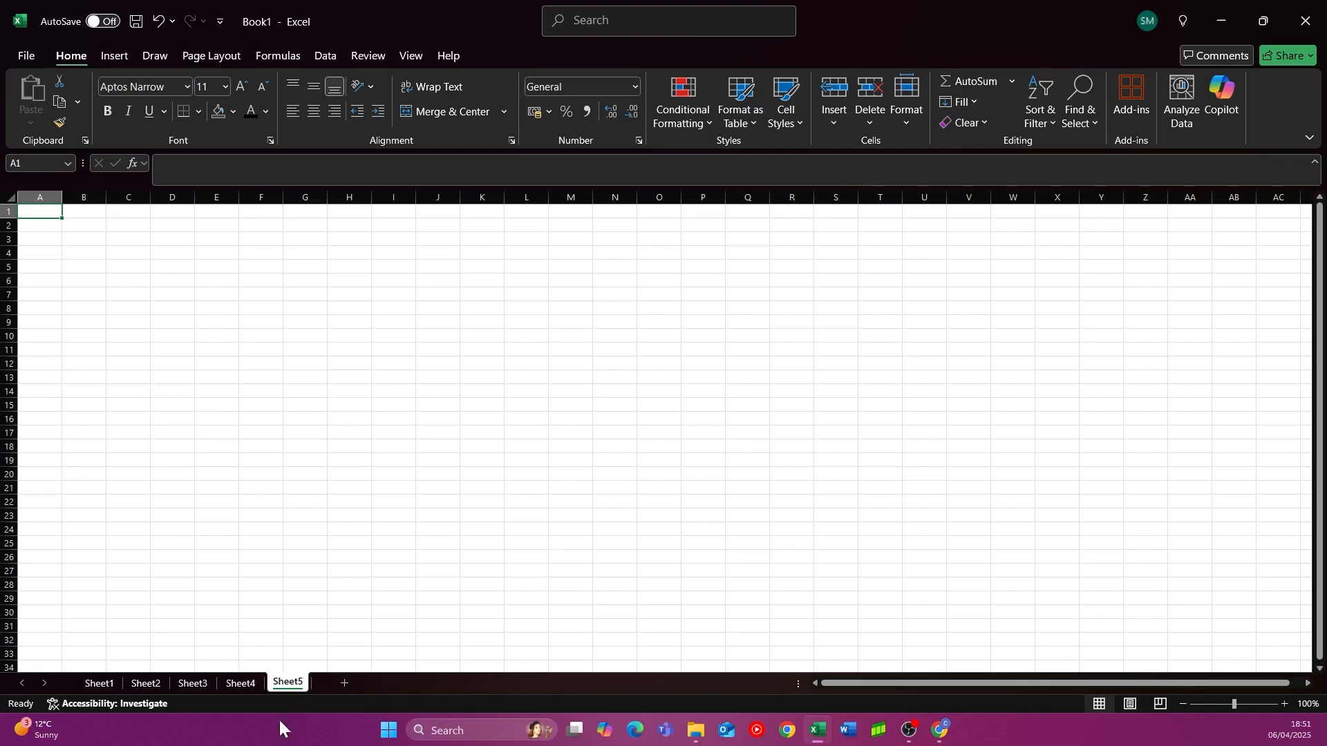
- On Sheet1, enter sample text: "e" in A1, "f" in B9, "ef" in C8 and "f" in D4
{"action": "left_click", "coordinate": [107, 685]}
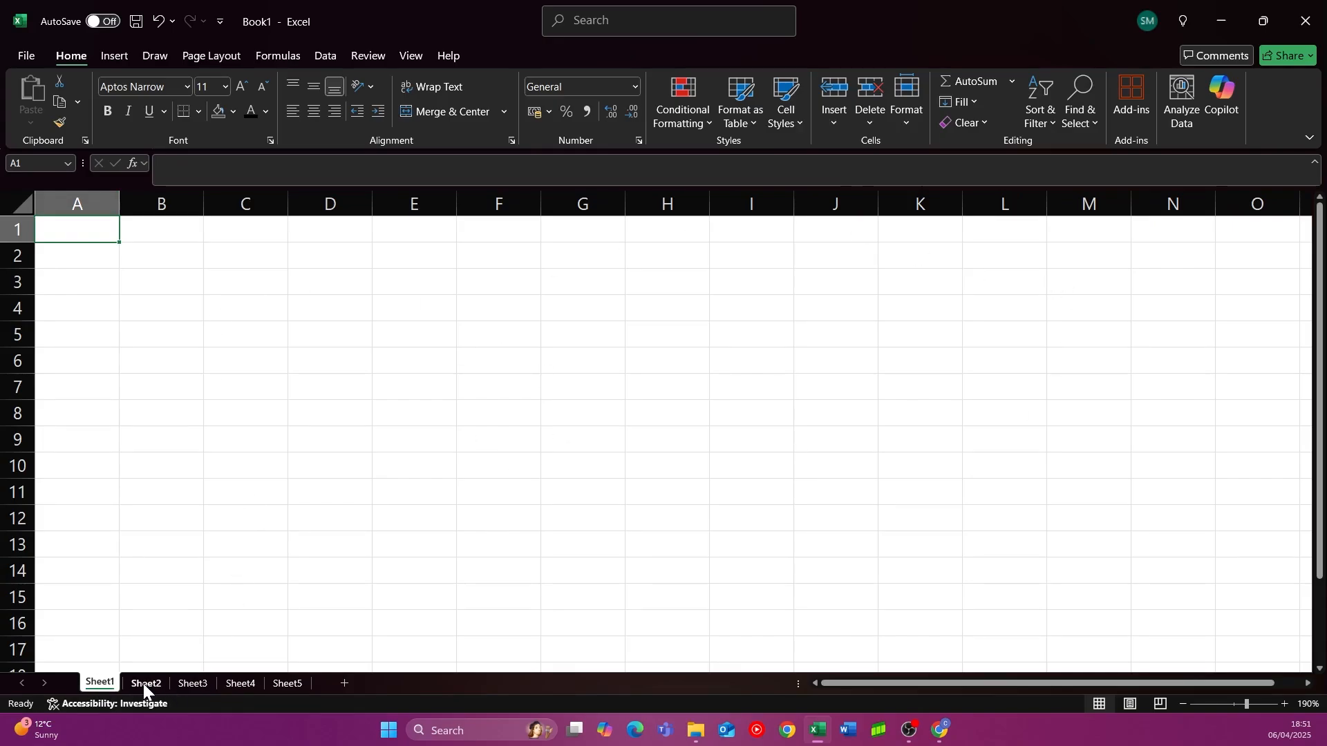
{"action": "type", "text": "e"}
{"action": "left_click", "coordinate": [127, 430]}
{"action": "type", "text": "f"}
{"action": "left_click_drag", "start_coordinate": [269, 411], "coordinate": [308, 404]}
{"action": "type", "text": "ef"}
{"action": "left_click_drag", "start_coordinate": [304, 304], "coordinate": [273, 284]}
{"action": "type", "text": "f"}
{"action": "left_click", "coordinate": [160, 622]}
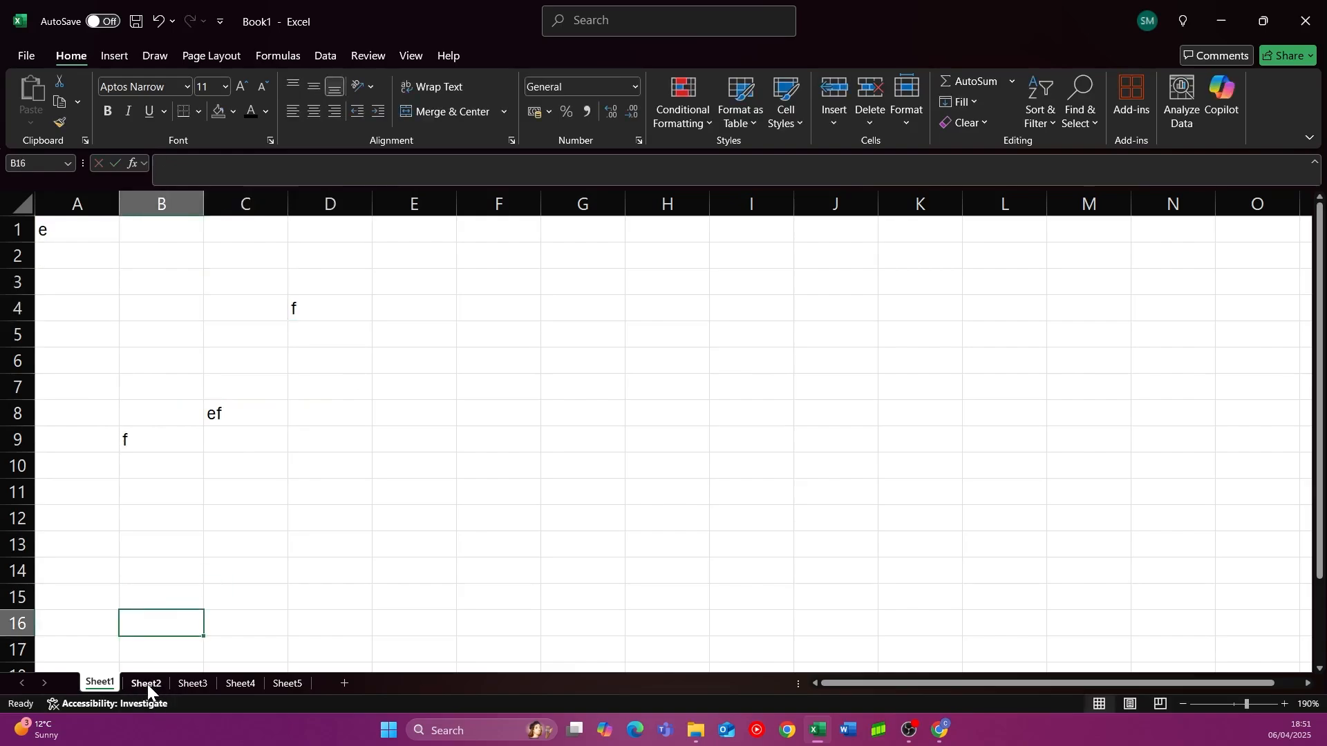
- Switch between Sheet2 and Sheet1 to compare their contents, ending on Sheet2
{"action": "left_click", "coordinate": [147, 684]}
{"action": "scroll", "coordinate": [110, 296], "scroll_direction": "up", "scroll_amount": 4}
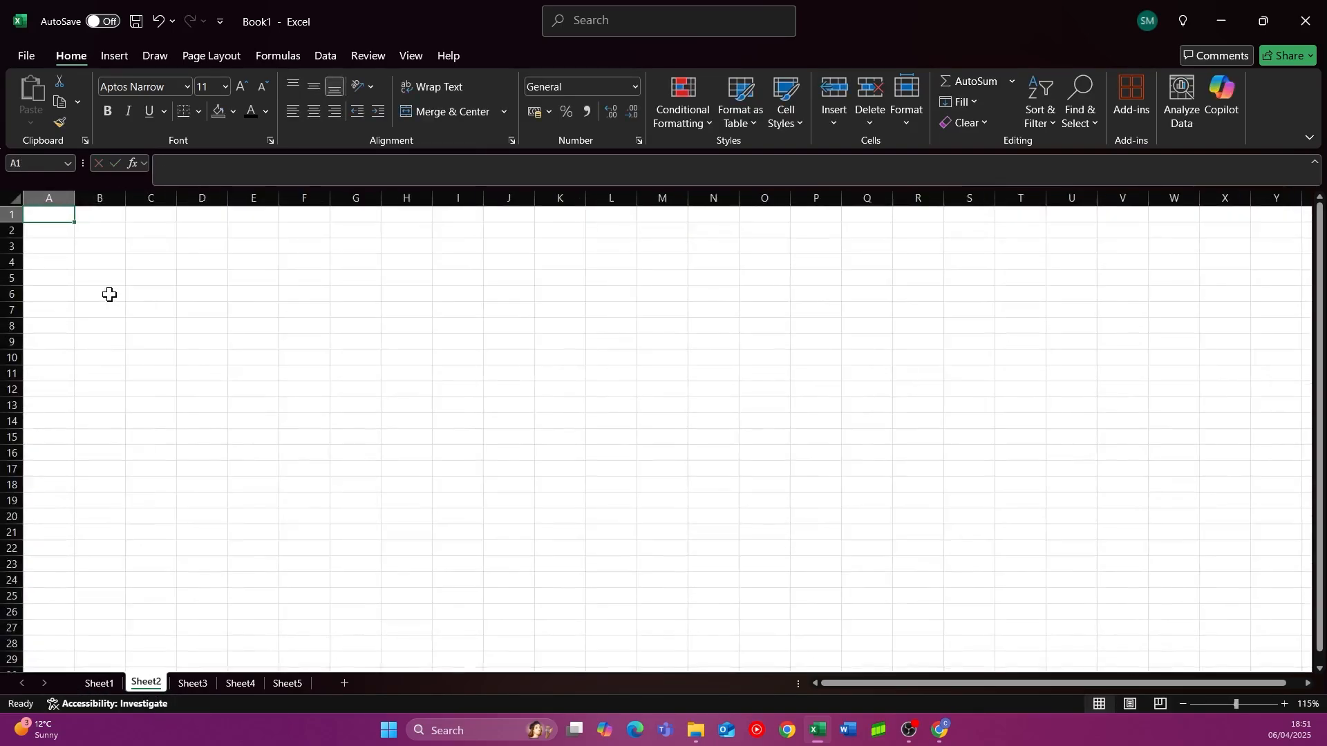
{"action": "scroll", "coordinate": [109, 296], "scroll_direction": "up", "scroll_amount": 2}
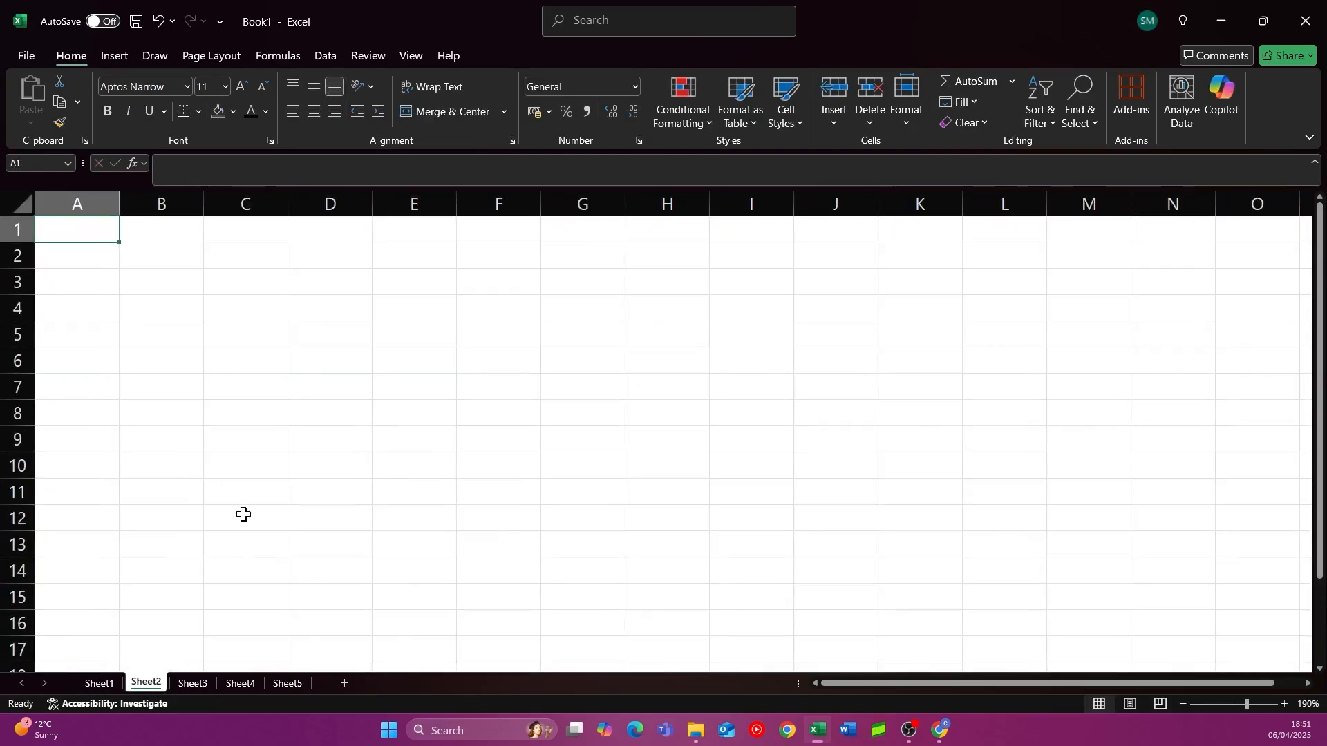
{"action": "left_click", "coordinate": [98, 684]}
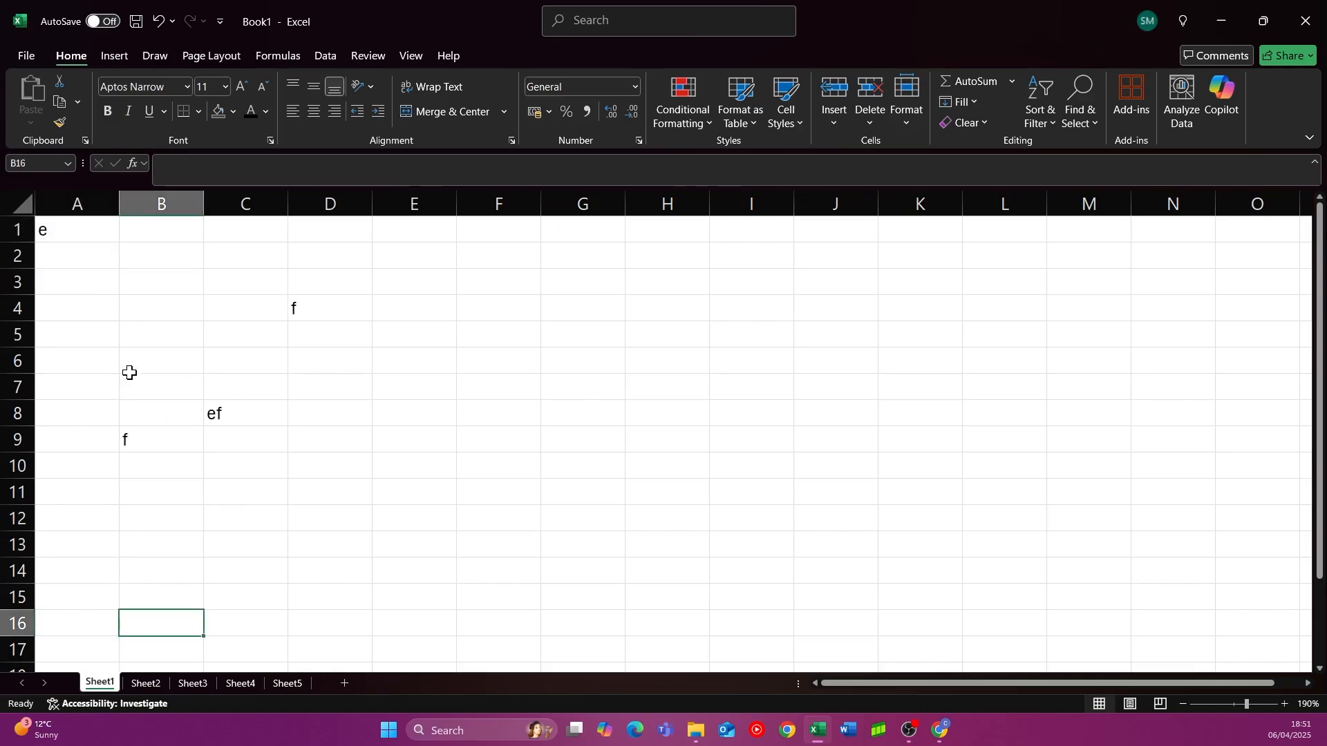
{"action": "left_click", "coordinate": [146, 684]}
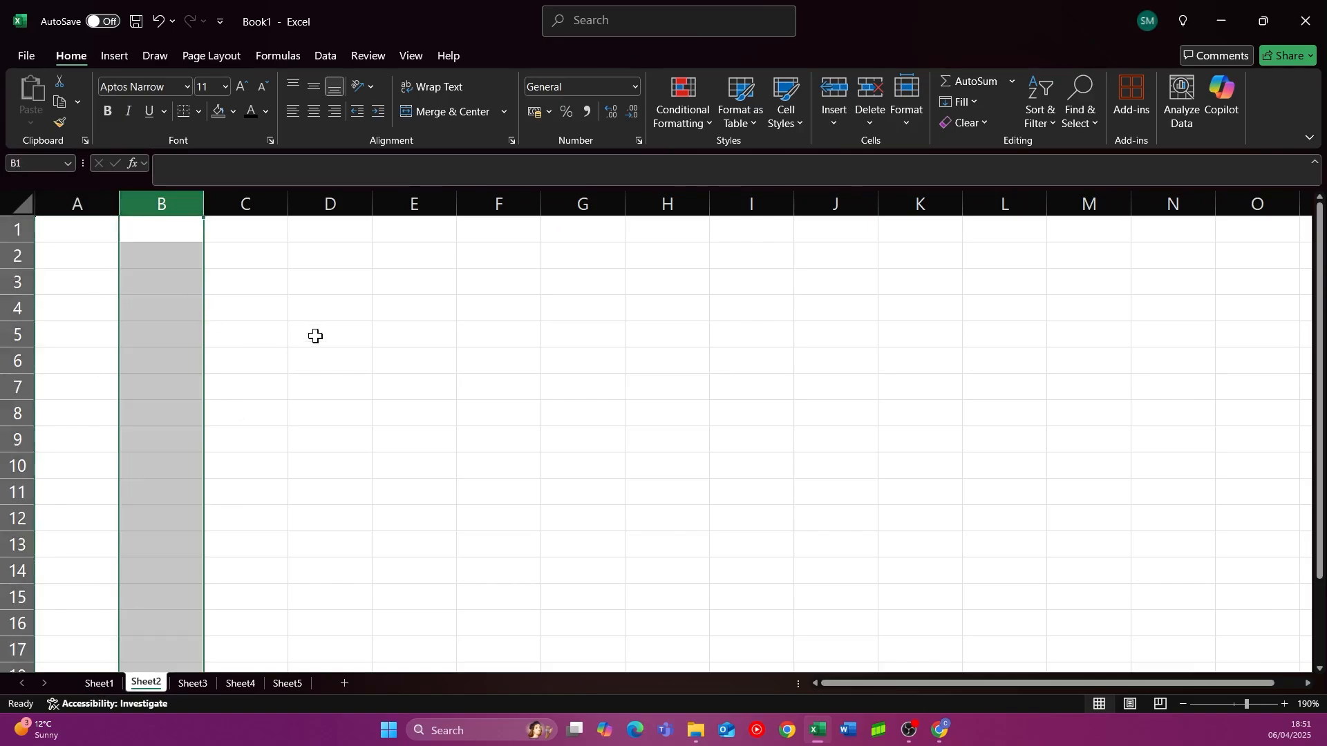
- On Sheet2, enter the sample text "dv" in cells A3 and D5
{"action": "left_click", "coordinate": [68, 286]}
{"action": "type", "text": "dv"}
{"action": "left_click", "coordinate": [313, 420]}
- Switch repeatedly between Sheet1 and Sheet2 to compare their separate contents, ending on Sheet2
{"action": "left_click", "coordinate": [98, 684]}
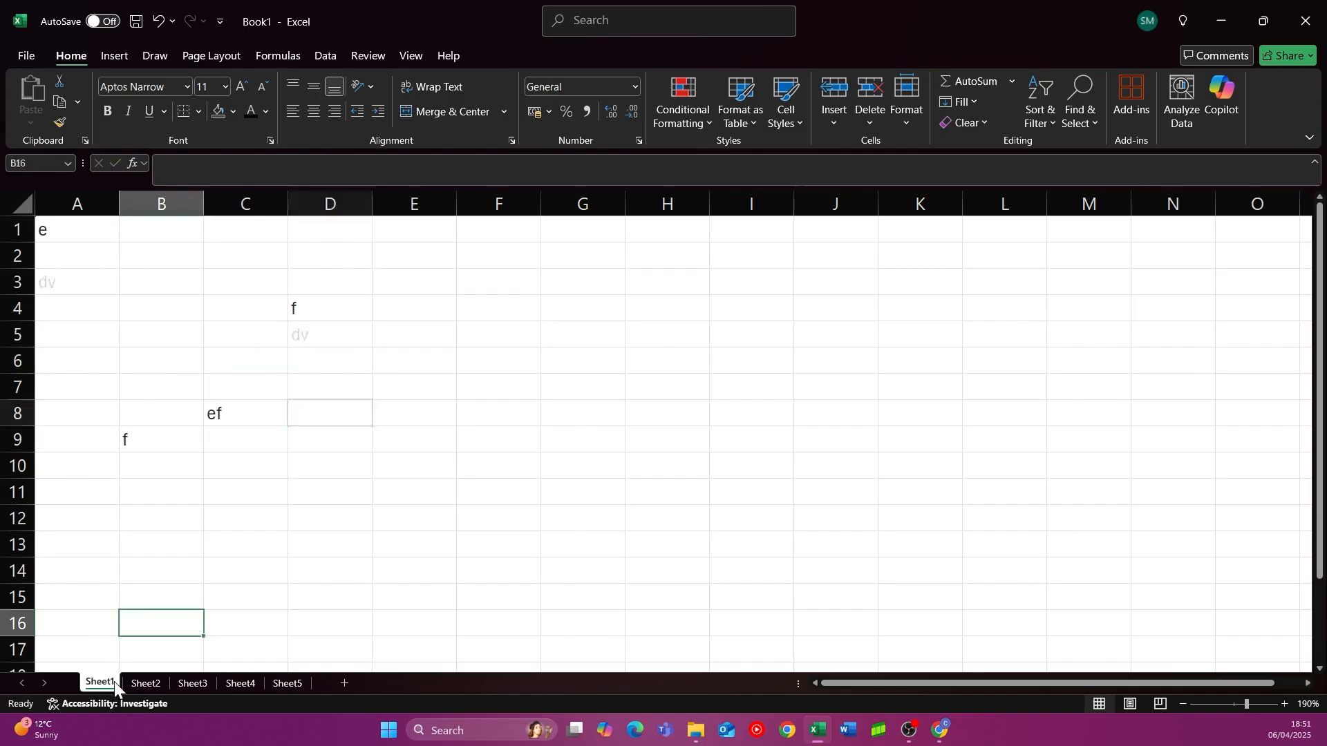
{"action": "left_click", "coordinate": [132, 684]}
{"action": "left_click", "coordinate": [114, 684]}
{"action": "left_click", "coordinate": [142, 683]}
{"action": "left_click", "coordinate": [101, 685]}
{"action": "left_click", "coordinate": [146, 684]}
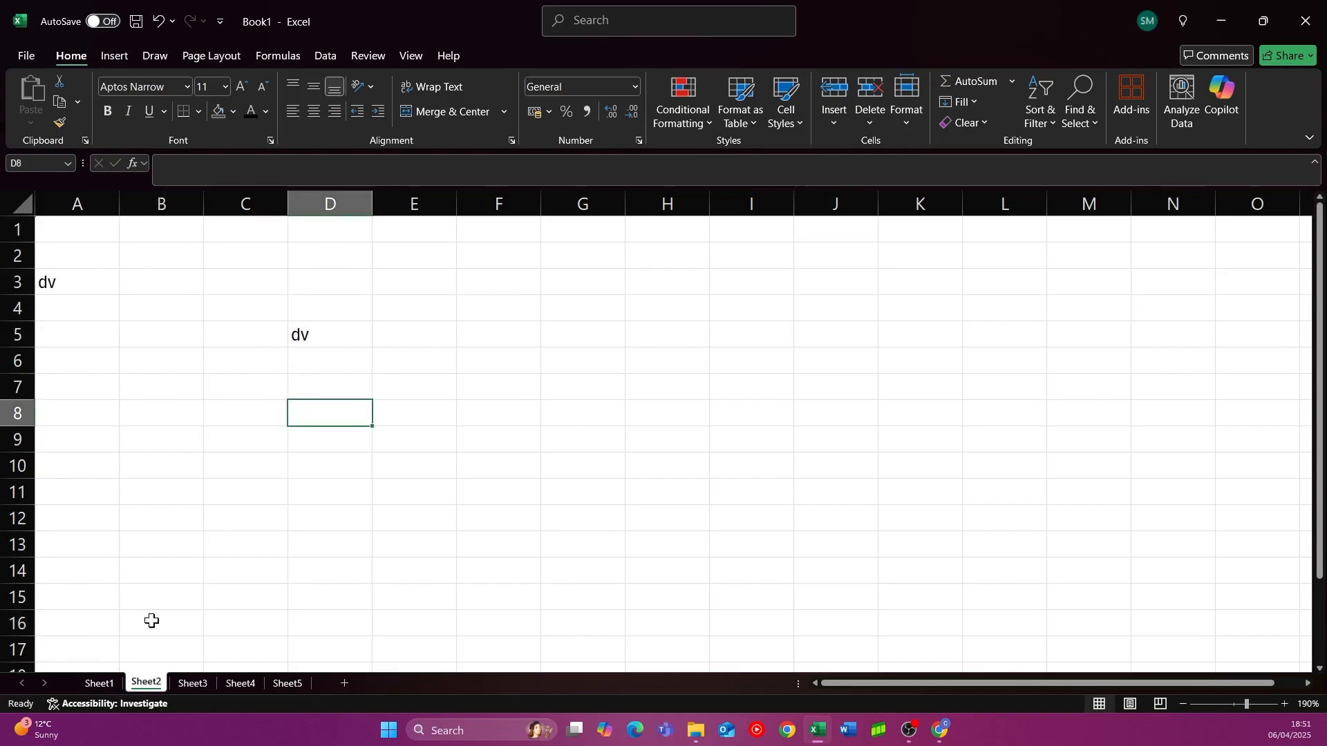
- Clear the sample text from cells D5 and A3 on Sheet2
{"action": "left_click", "coordinate": [303, 349]}
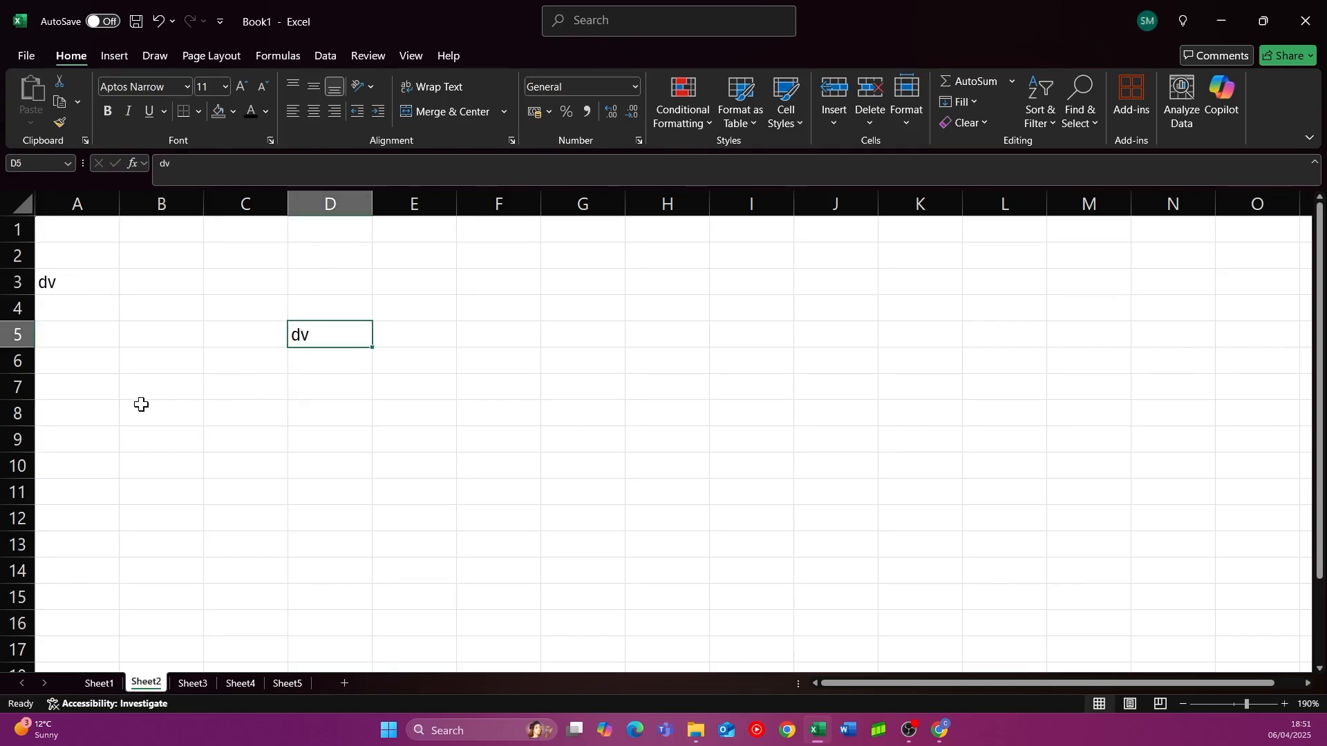
{"action": "key", "text": "BackSpace"}
{"action": "key", "text": "Return"}
{"action": "left_click", "coordinate": [65, 276]}
{"action": "key", "text": "BackSpace"}
{"action": "key", "text": "Return"}
{"action": "left_click", "coordinate": [71, 228]}
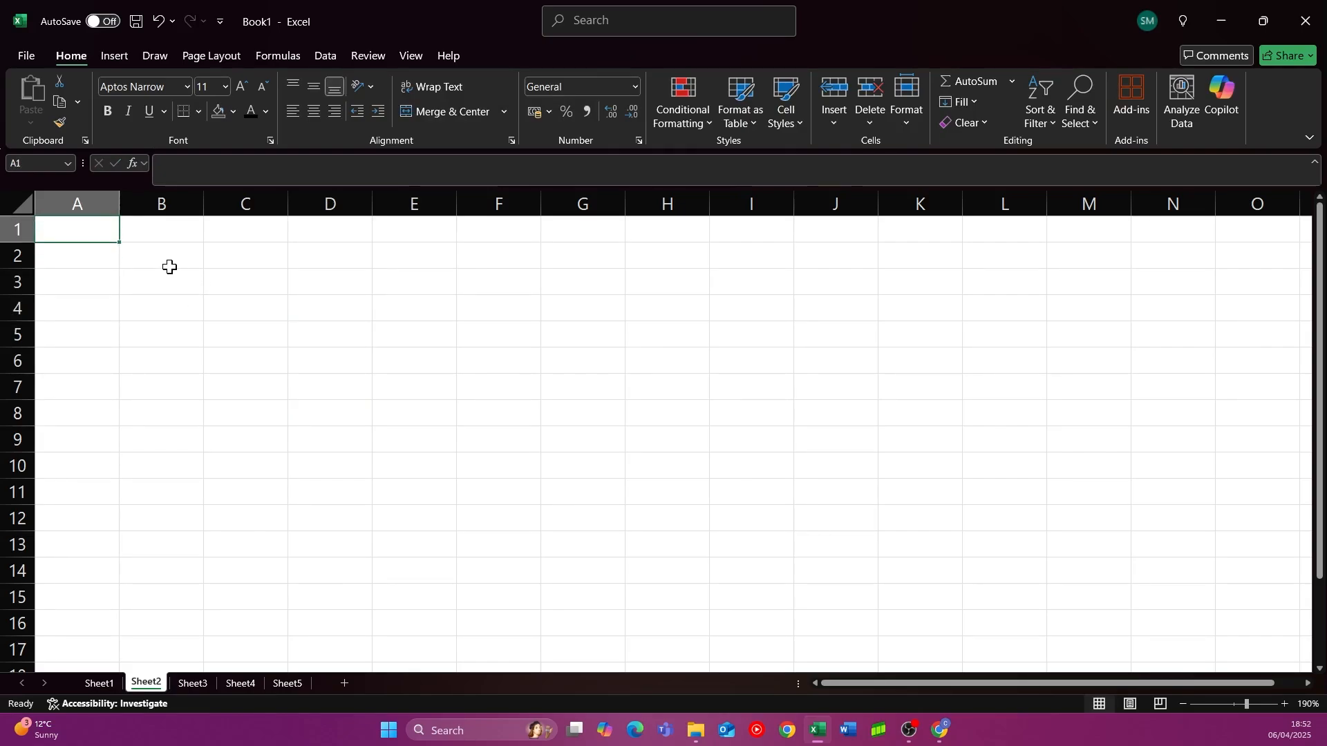
{"action": "left_click", "coordinate": [262, 305]}
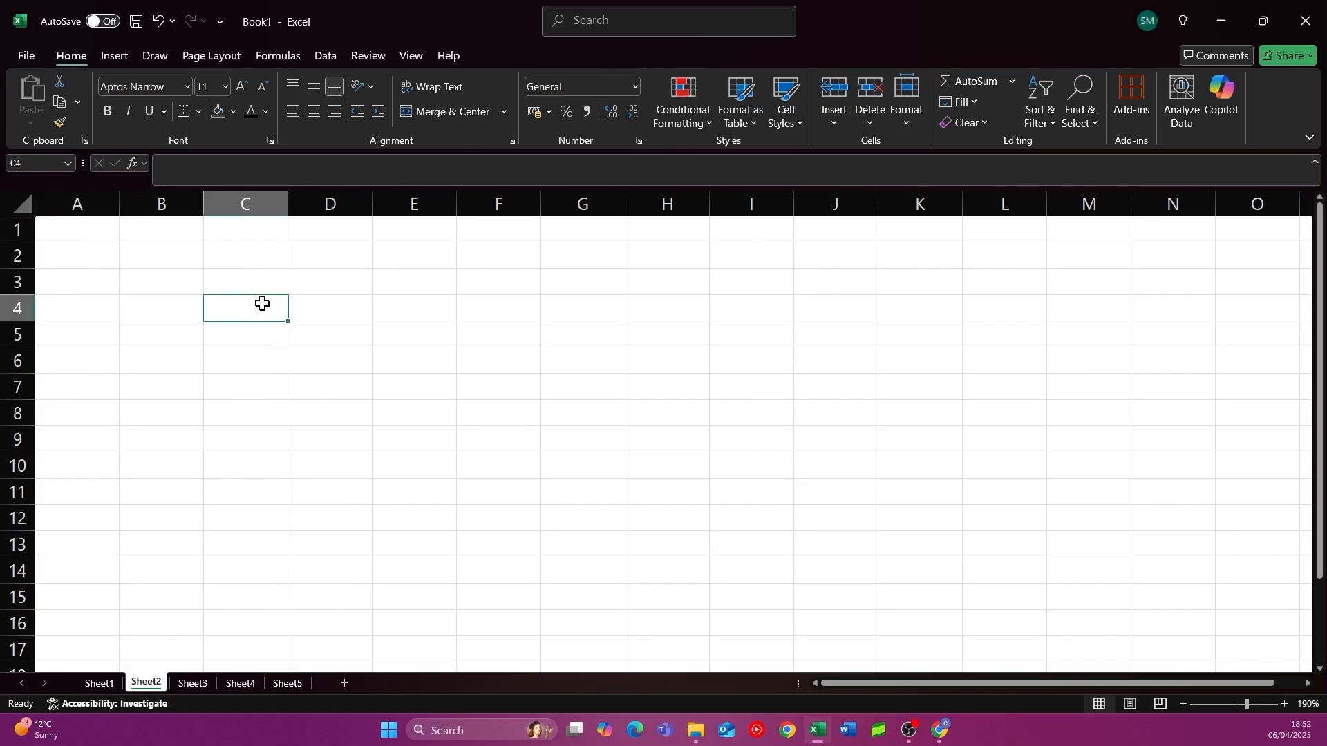
- On Sheet1, clear the sample text from cells D4, C8, B9 and A1
{"action": "left_click", "coordinate": [98, 685]}
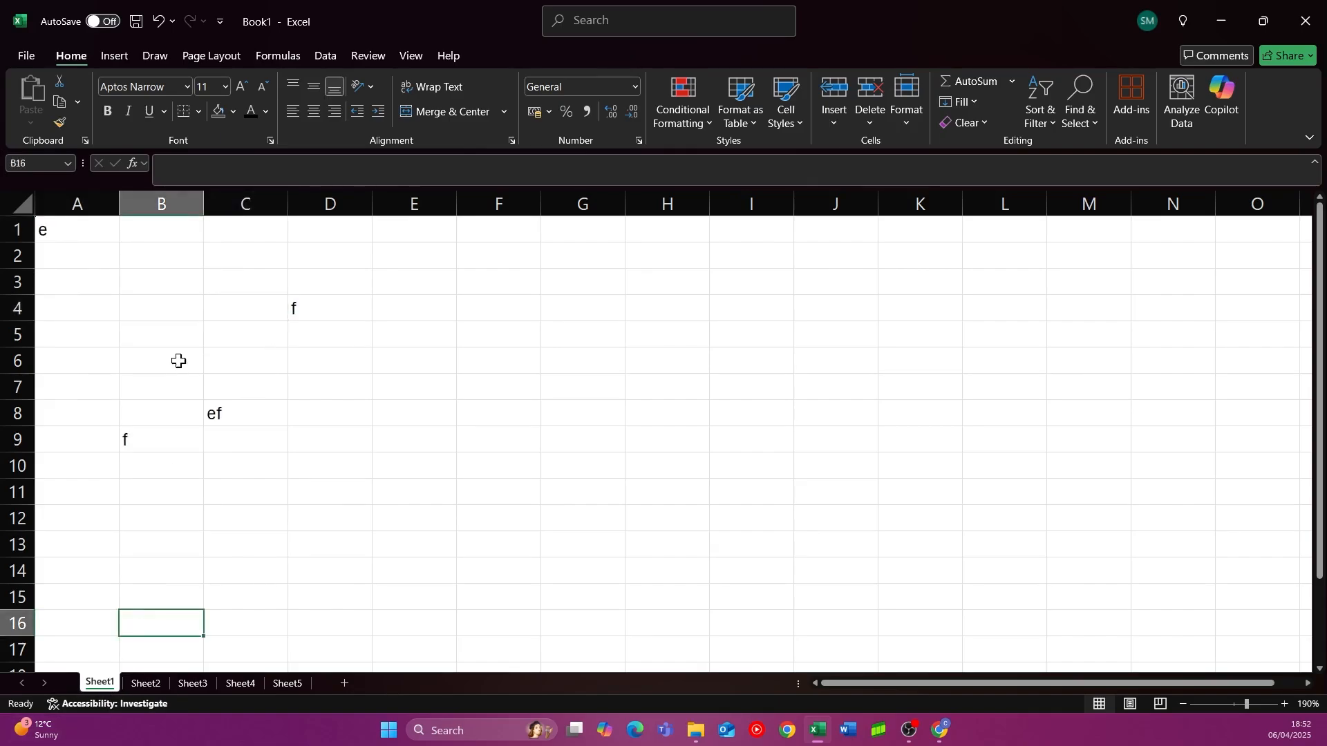
{"action": "left_click", "coordinate": [294, 310]}
{"action": "key", "text": "BackSpace"}
{"action": "left_click", "coordinate": [233, 418]}
{"action": "key", "text": "BackSpace"}
{"action": "left_click", "coordinate": [134, 446]}
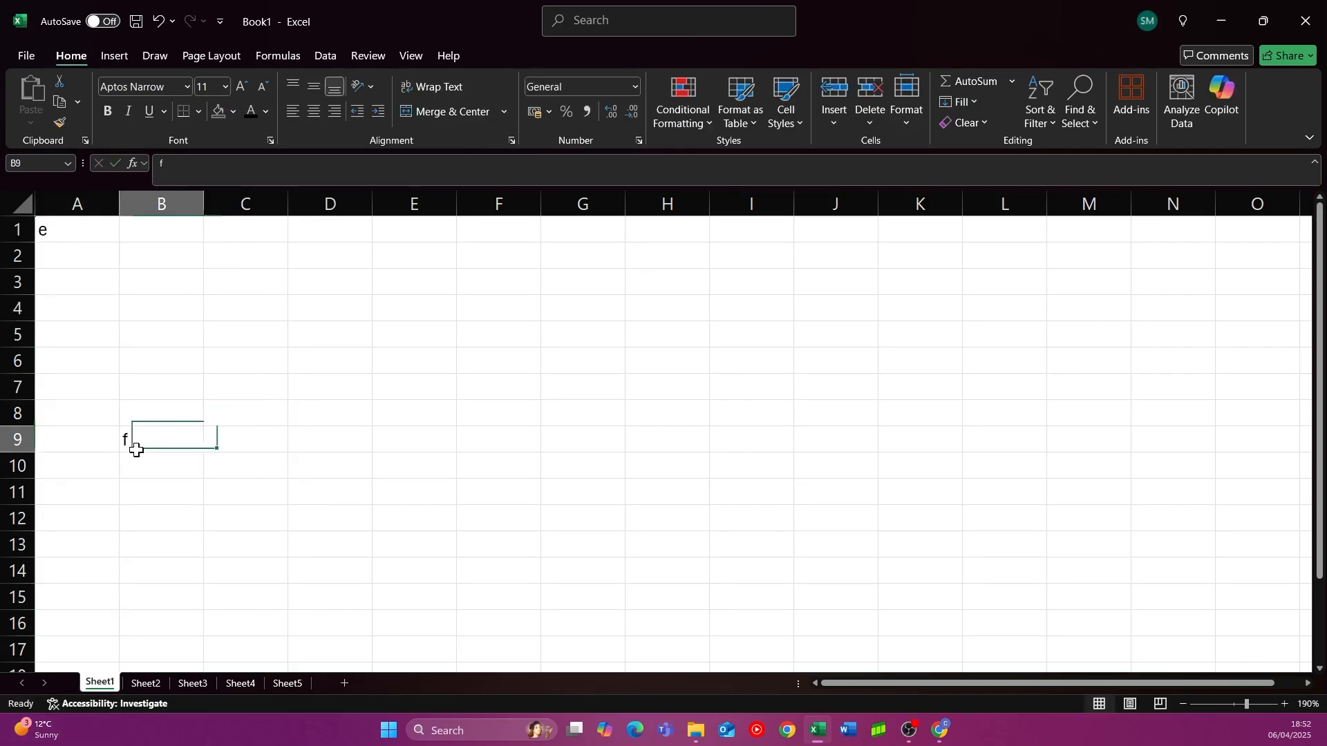
{"action": "key", "text": "BackSpace"}
{"action": "left_click", "coordinate": [53, 205]}
{"action": "key", "text": "BackSpace"}
{"action": "left_click", "coordinate": [85, 334]}
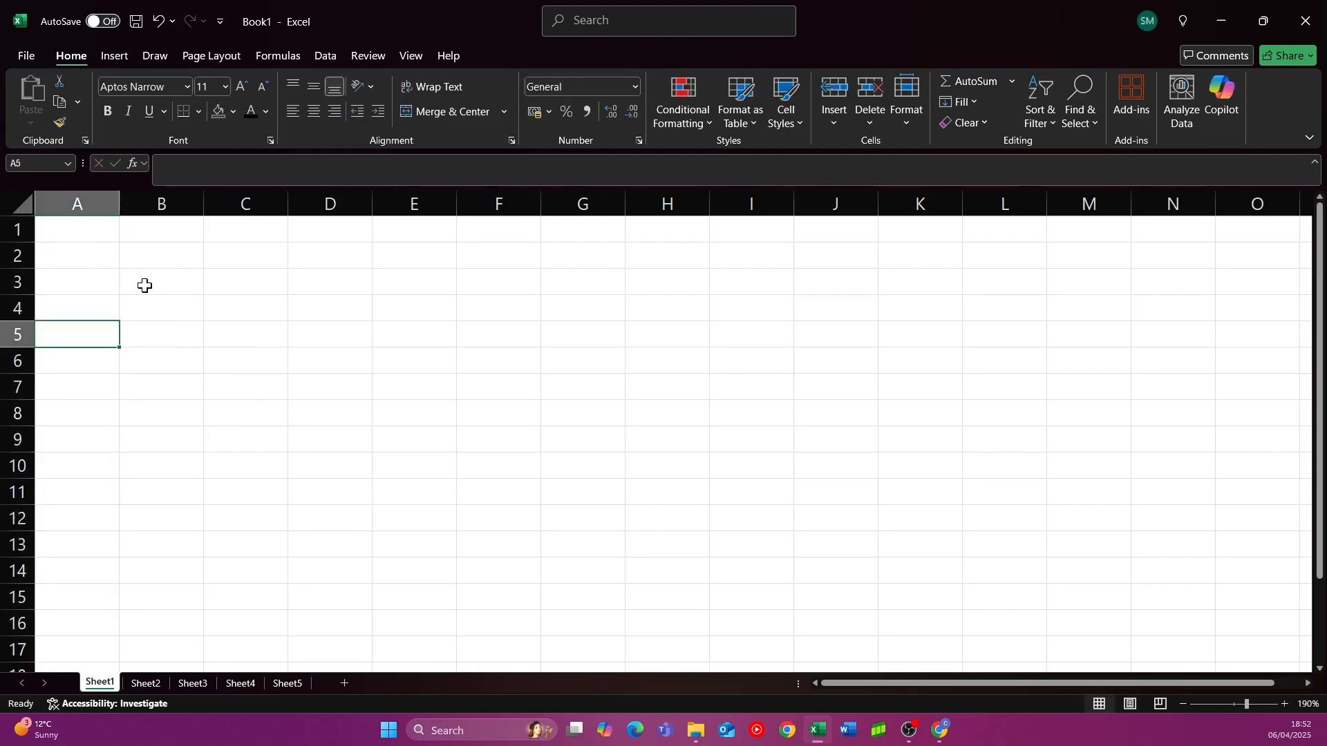
- Enter the number 100 in cell B3 of Sheet1 and reselect that cell
{"action": "left_click", "coordinate": [175, 276]}
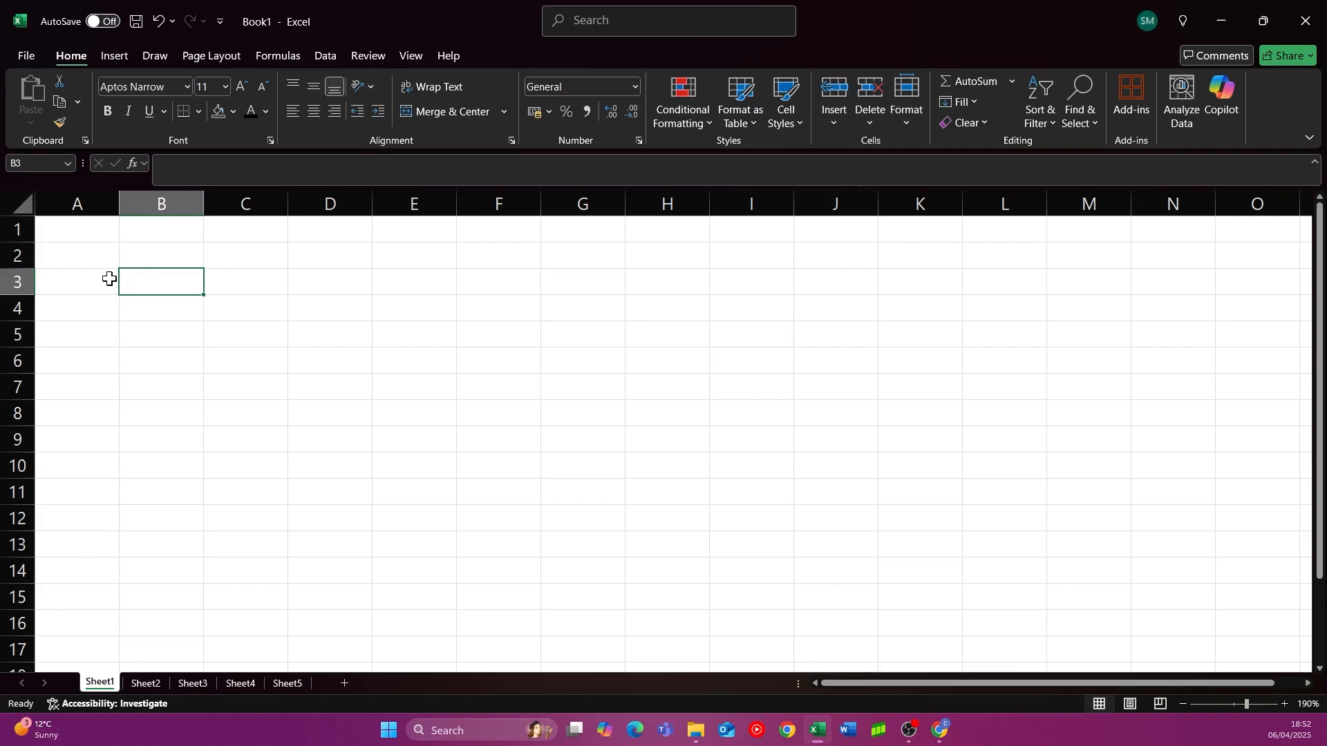
{"action": "type", "text": "2"}
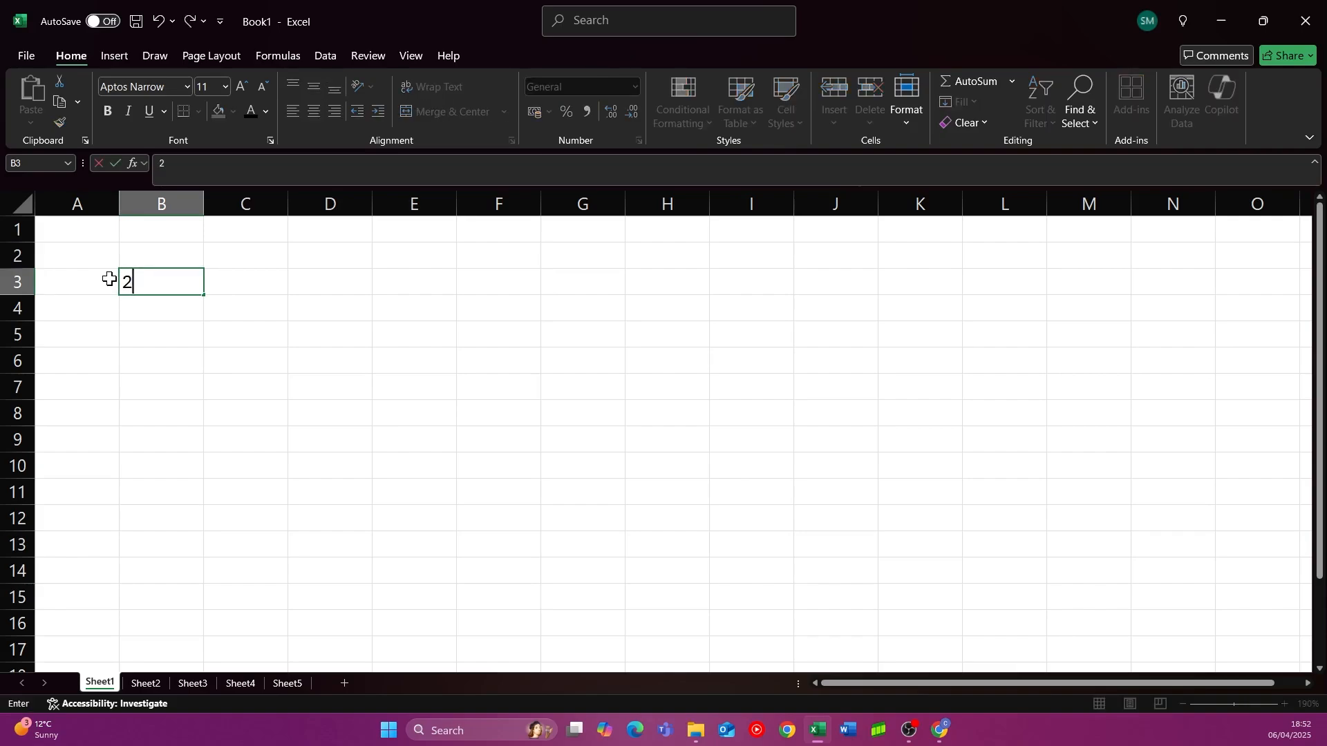
{"action": "key", "text": "BackSpace"}
{"action": "type", "text": "100"}
{"action": "key", "text": "Return"}
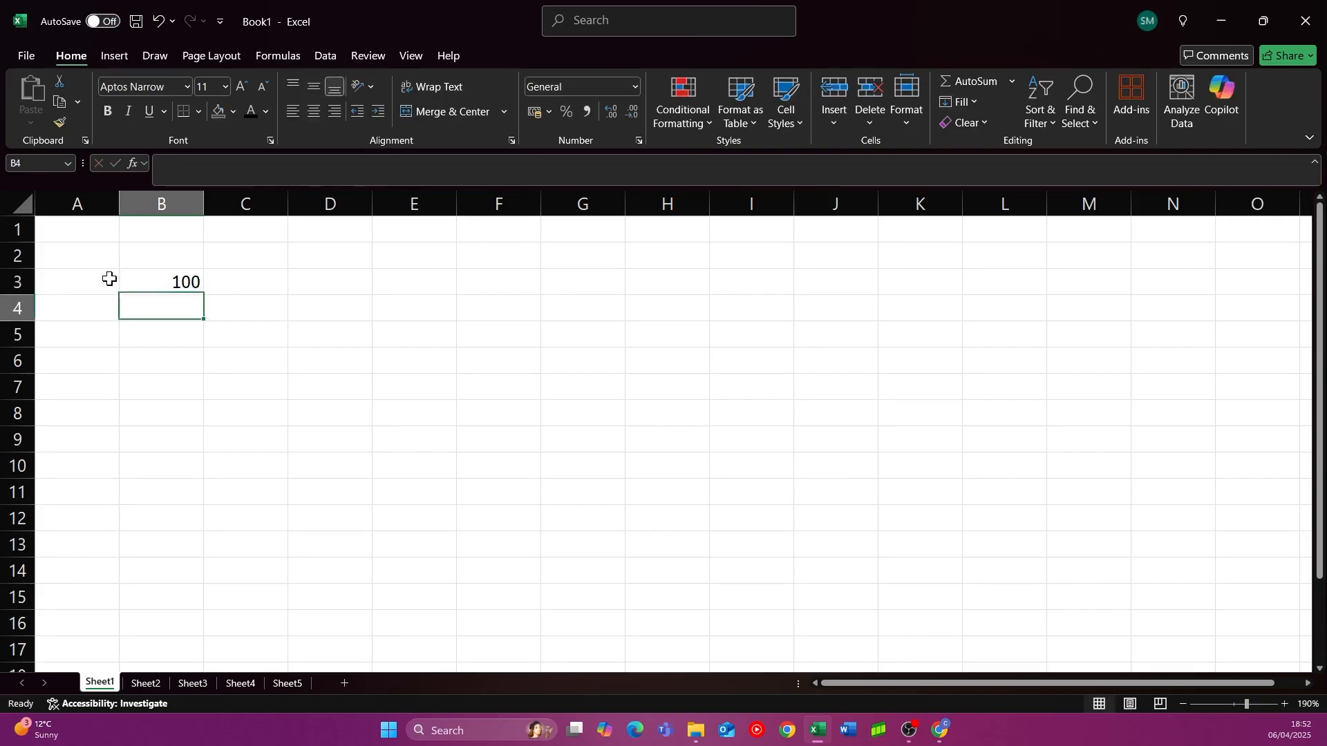
{"action": "key", "text": "Up"}
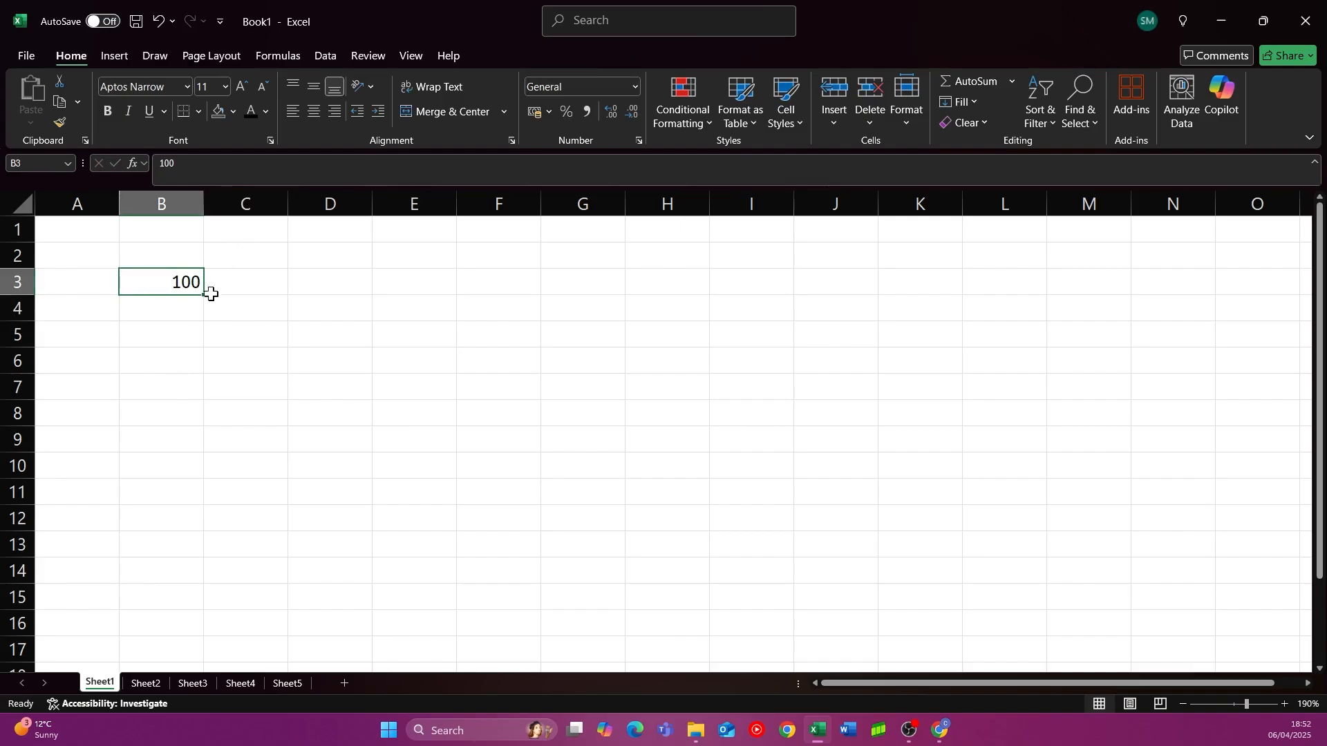
- Edit cell B3, replacing its number with the text "Content"
{"action": "double_click", "coordinate": [183, 283]}
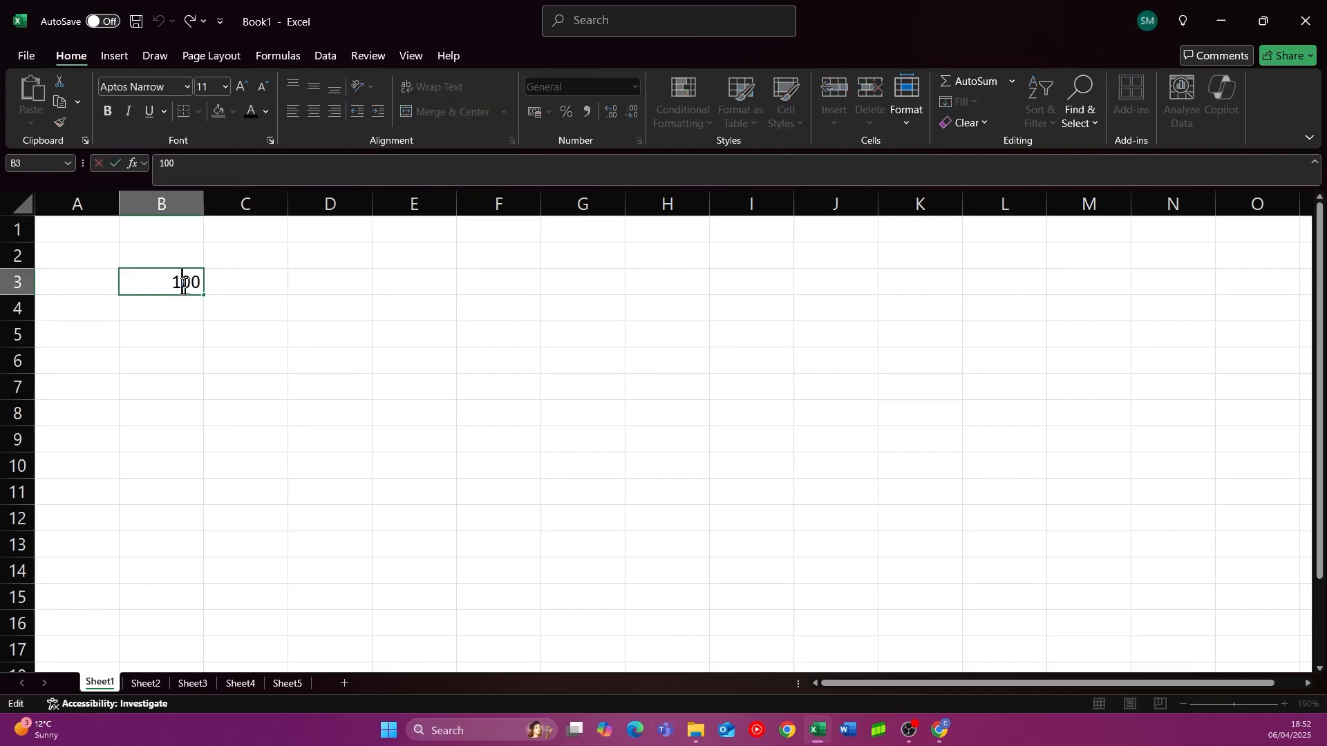
{"action": "left_click_drag", "start_coordinate": [194, 284], "coordinate": [151, 278]}
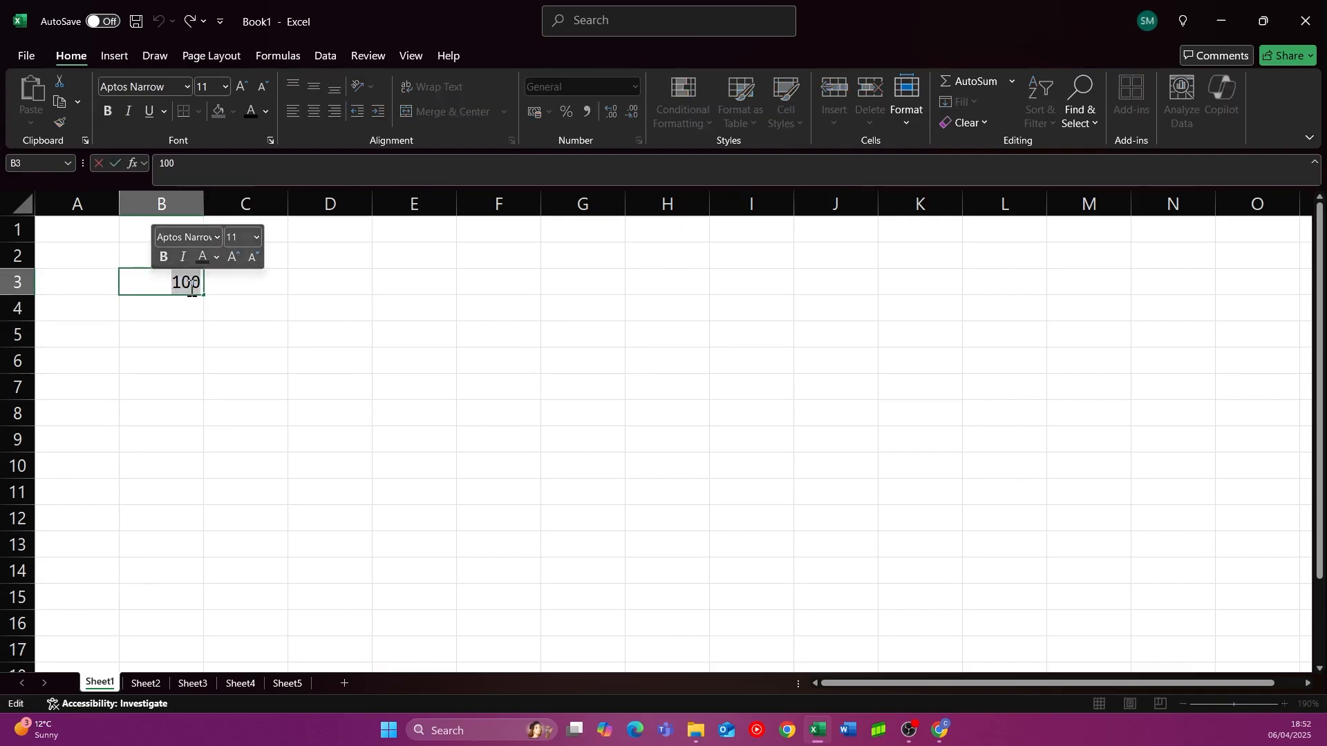
{"action": "left_click", "coordinate": [191, 284]}
{"action": "key", "text": "BackSpace"}
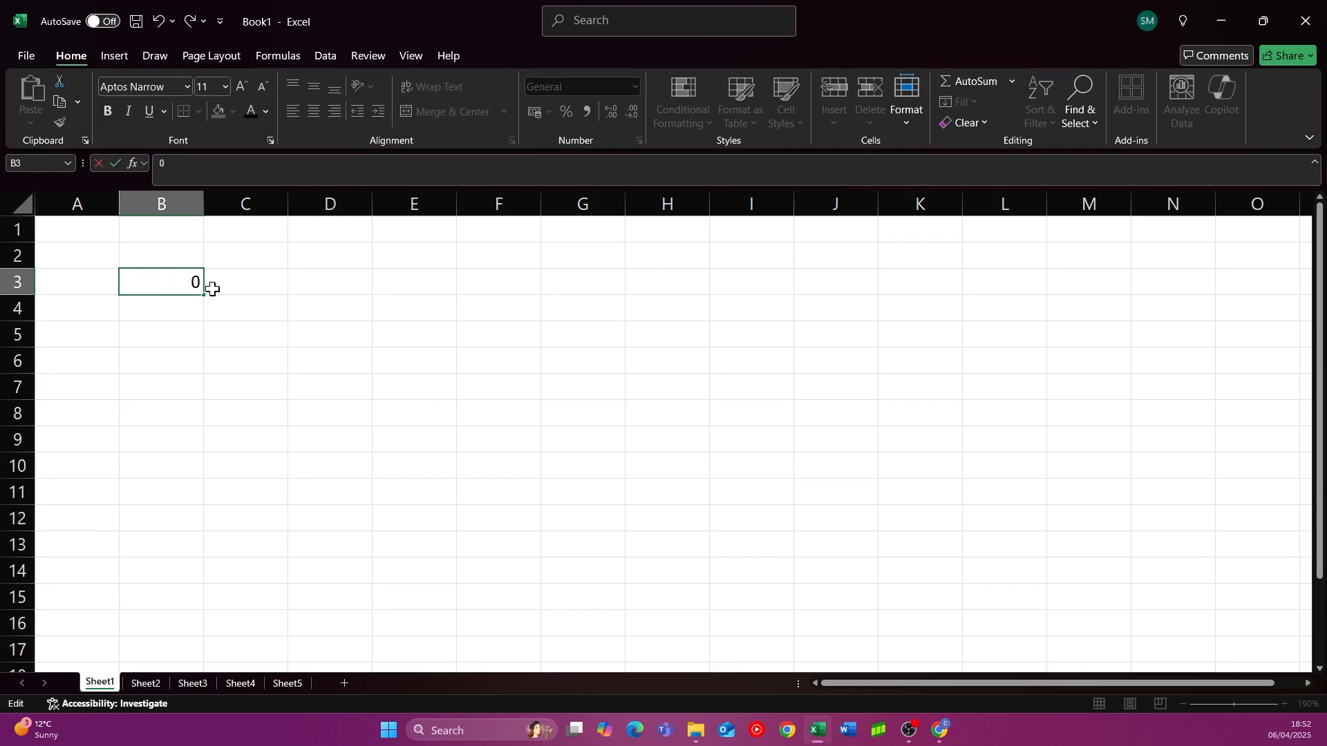
{"action": "double_click", "coordinate": [180, 164]}
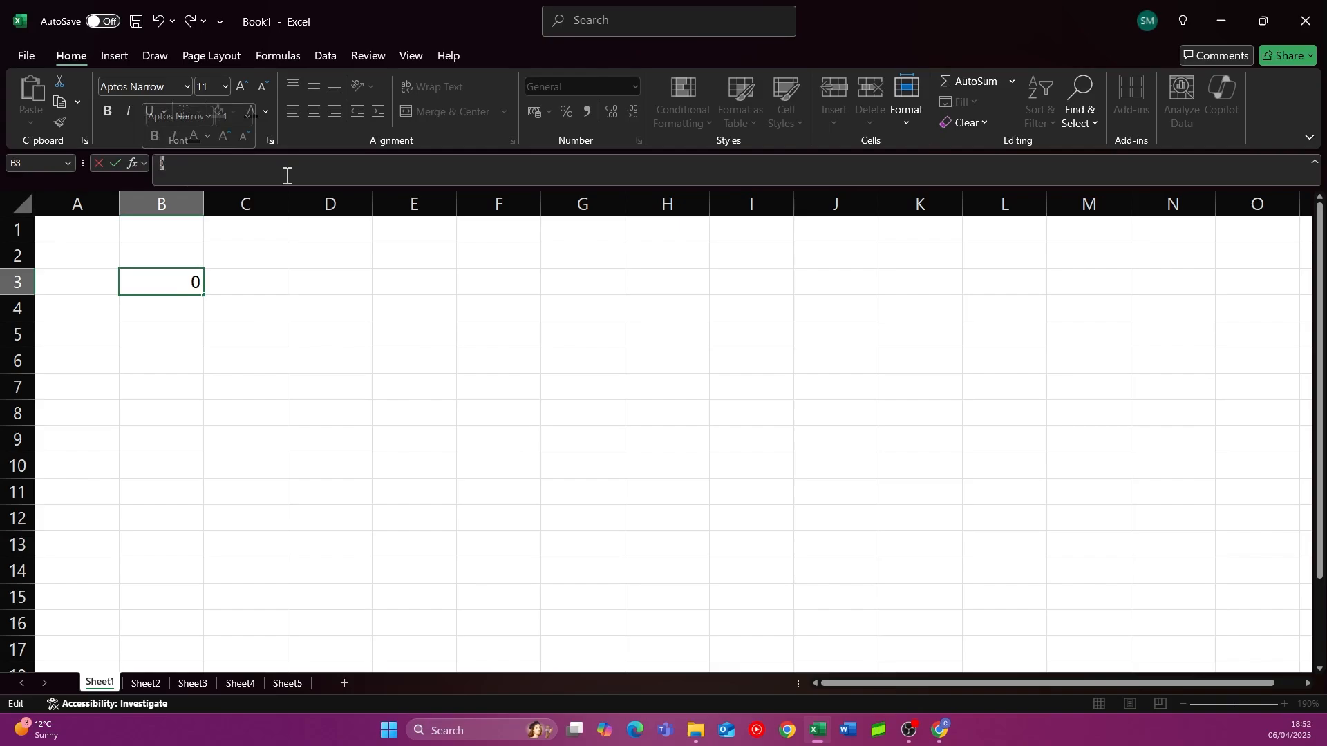
{"action": "key", "text": "BackSpace"}
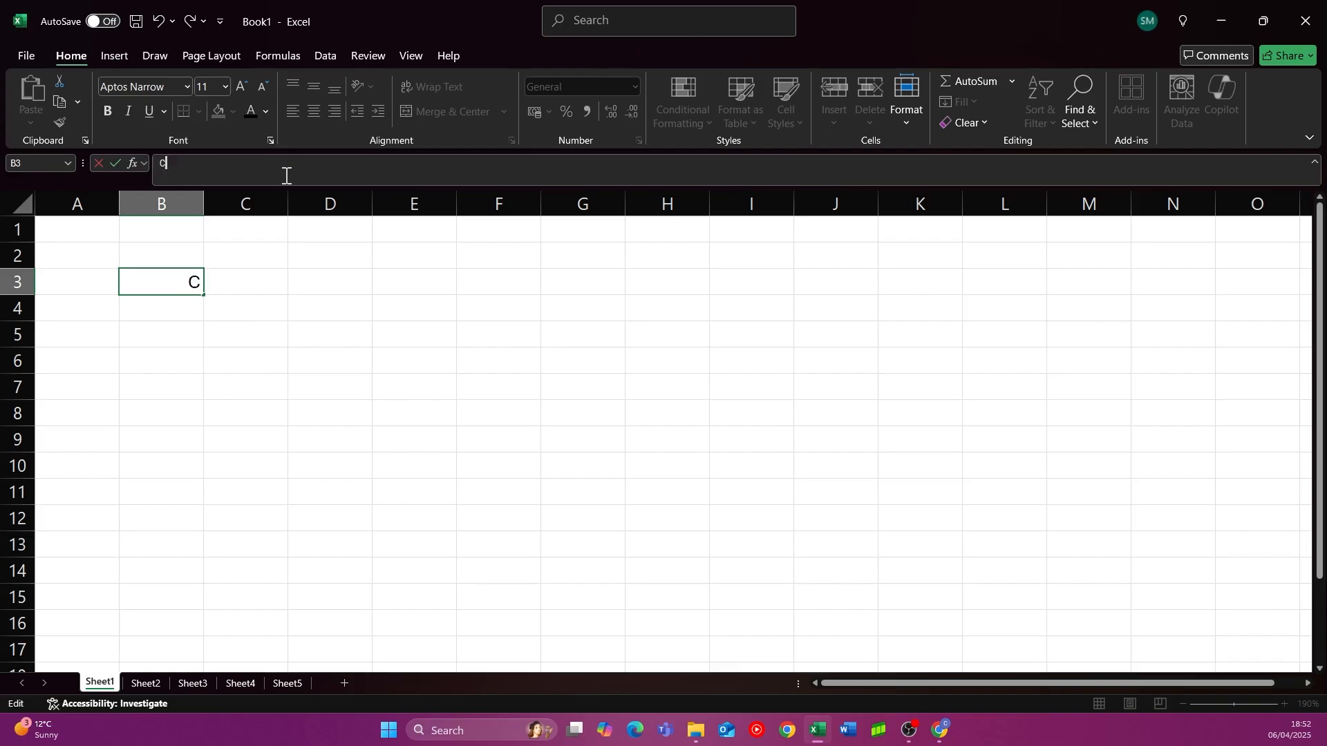
{"action": "type", "text": "Content"}
{"action": "key", "text": "Return"}
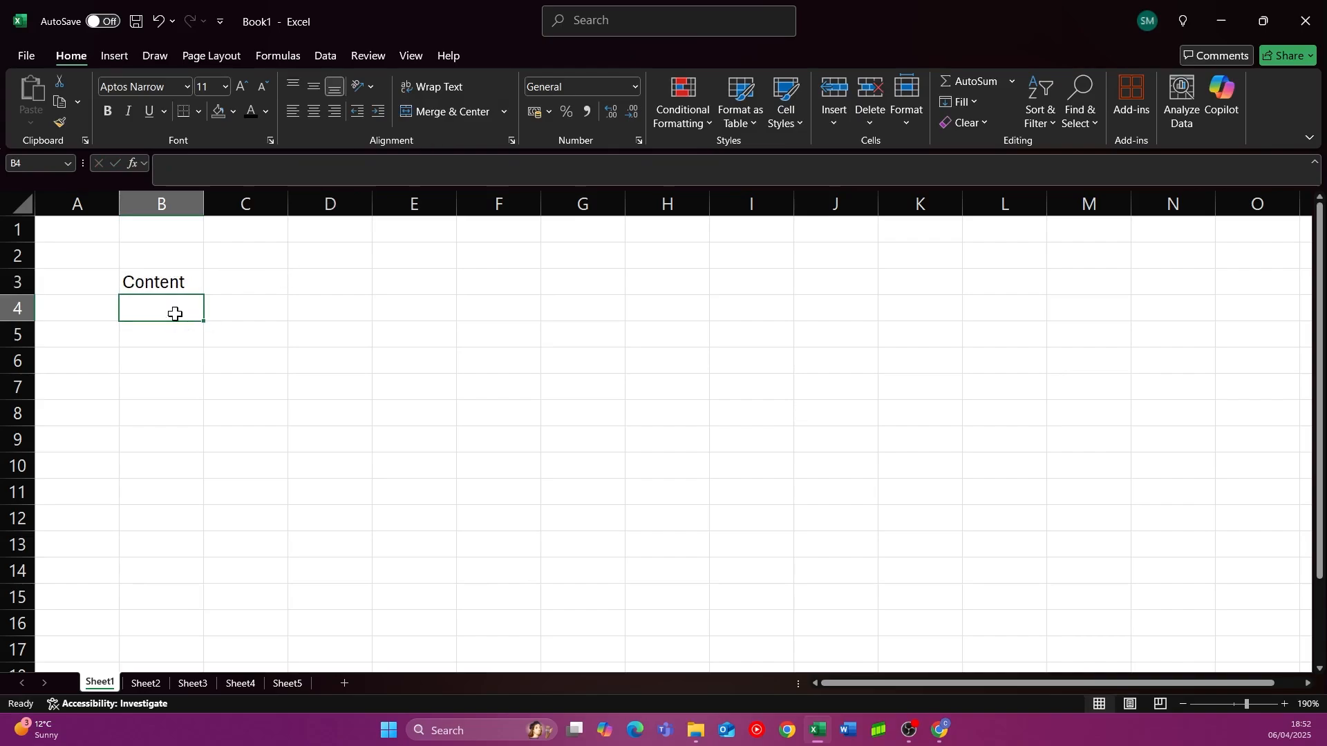
{"action": "left_click", "coordinate": [182, 284]}
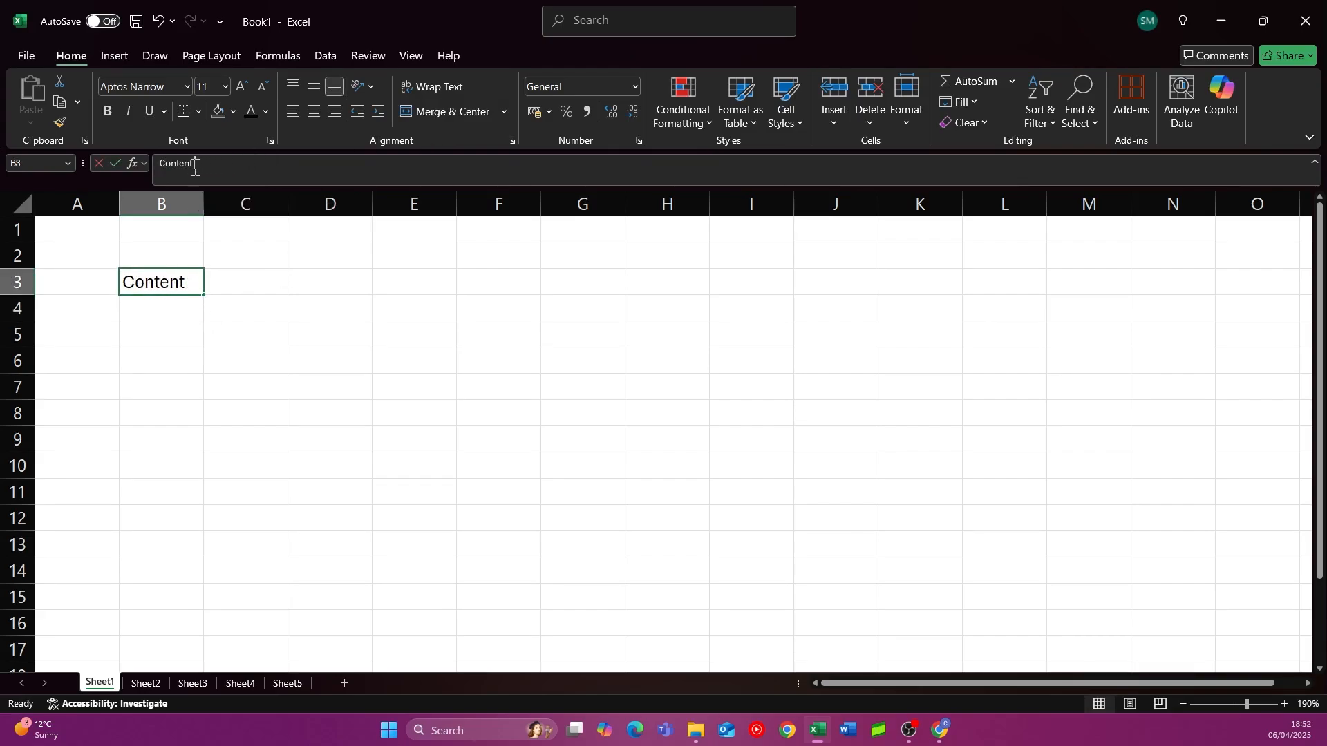
{"action": "left_click_drag", "start_coordinate": [195, 166], "coordinate": [166, 163]}
{"action": "key", "text": "BackSpace"}
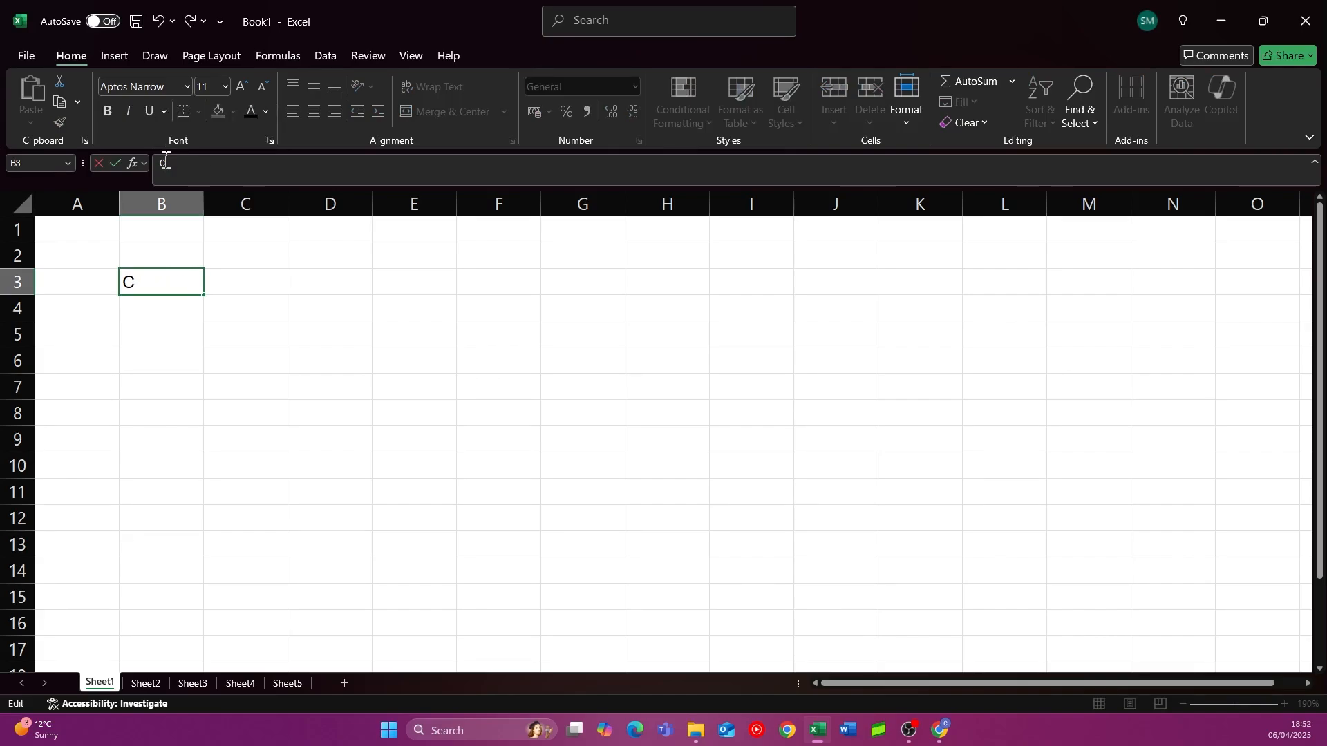
{"action": "key", "text": "BackSpace"}
{"action": "key", "text": "Escape"}
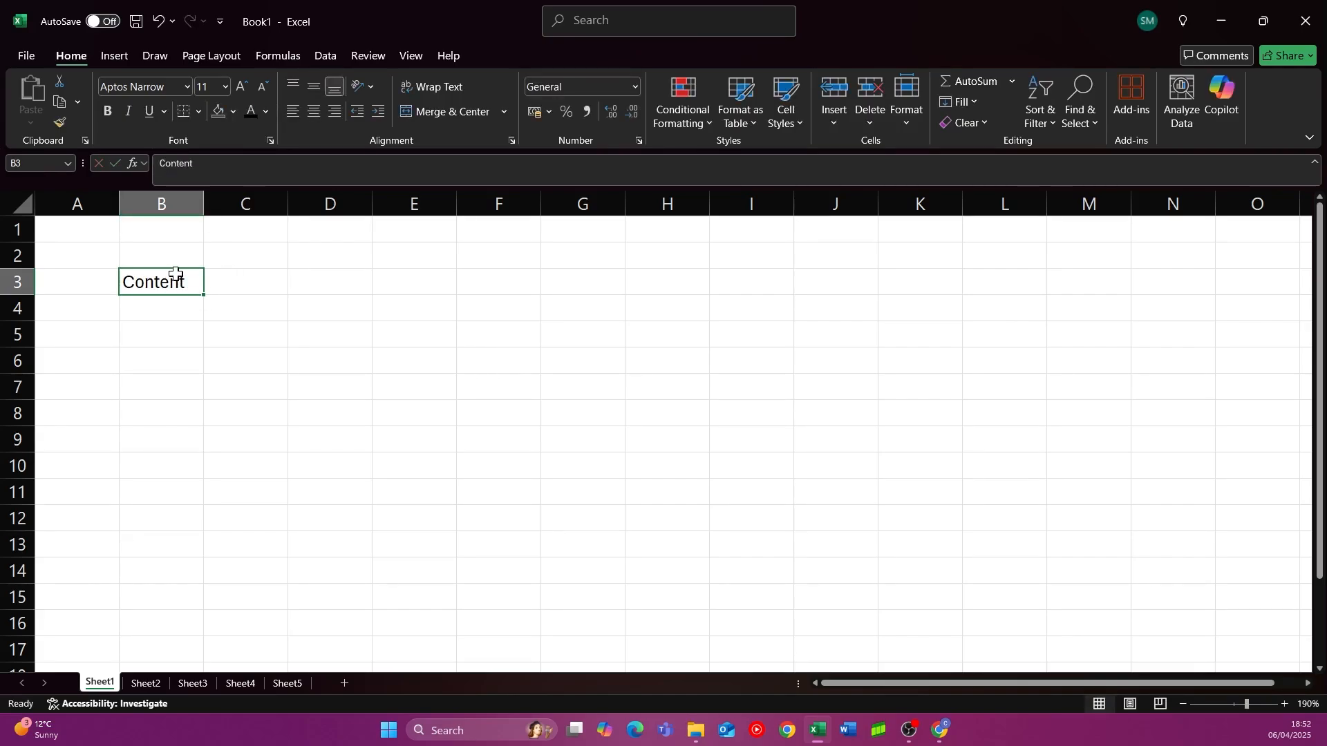
- Clear cell B3 and enter "d" in each of the cells B3, C3, D3 and E3
{"action": "key", "text": "BackSpace"}
{"action": "key", "text": "Return"}
{"action": "left_click", "coordinate": [176, 275]}
{"action": "type", "text": "d"}
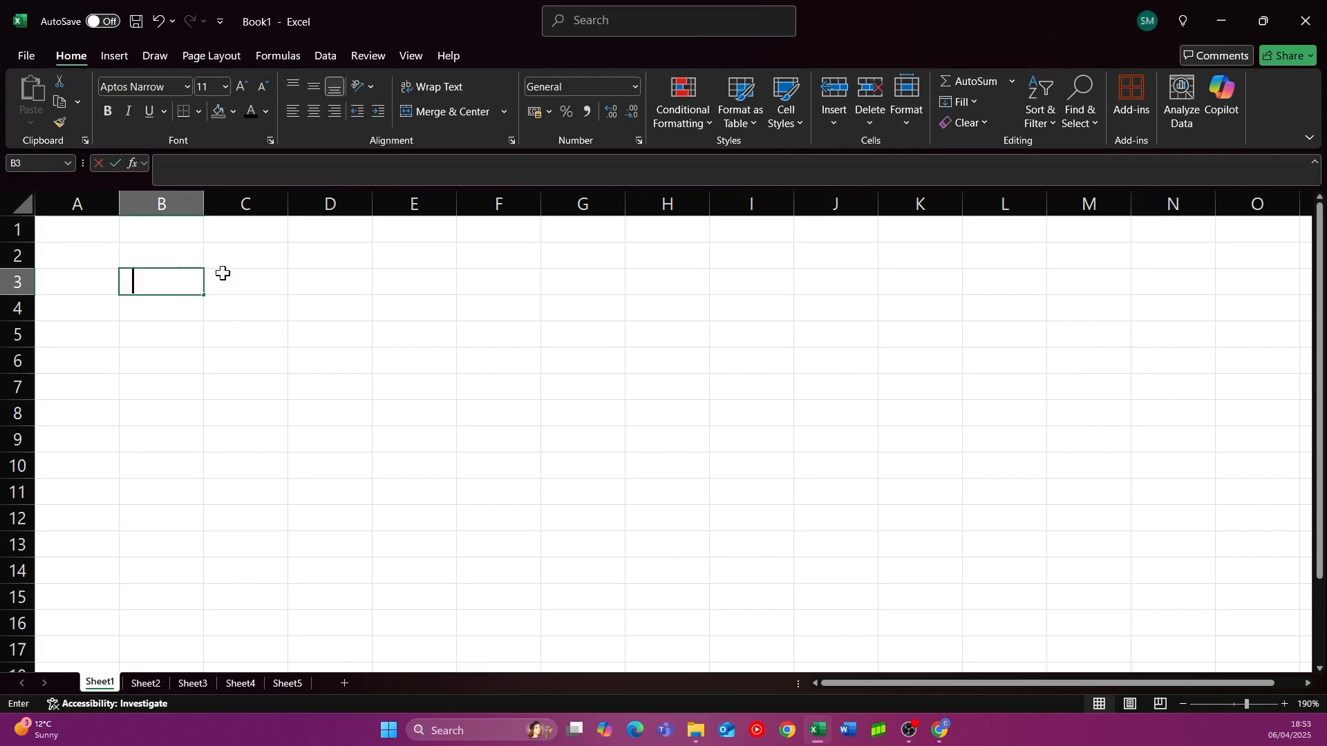
{"action": "left_click", "coordinate": [222, 273]}
{"action": "type", "text": "d"}
{"action": "left_click", "coordinate": [317, 272]}
{"action": "type", "text": "d"}
{"action": "left_click", "coordinate": [423, 276]}
{"action": "type", "text": "d"}
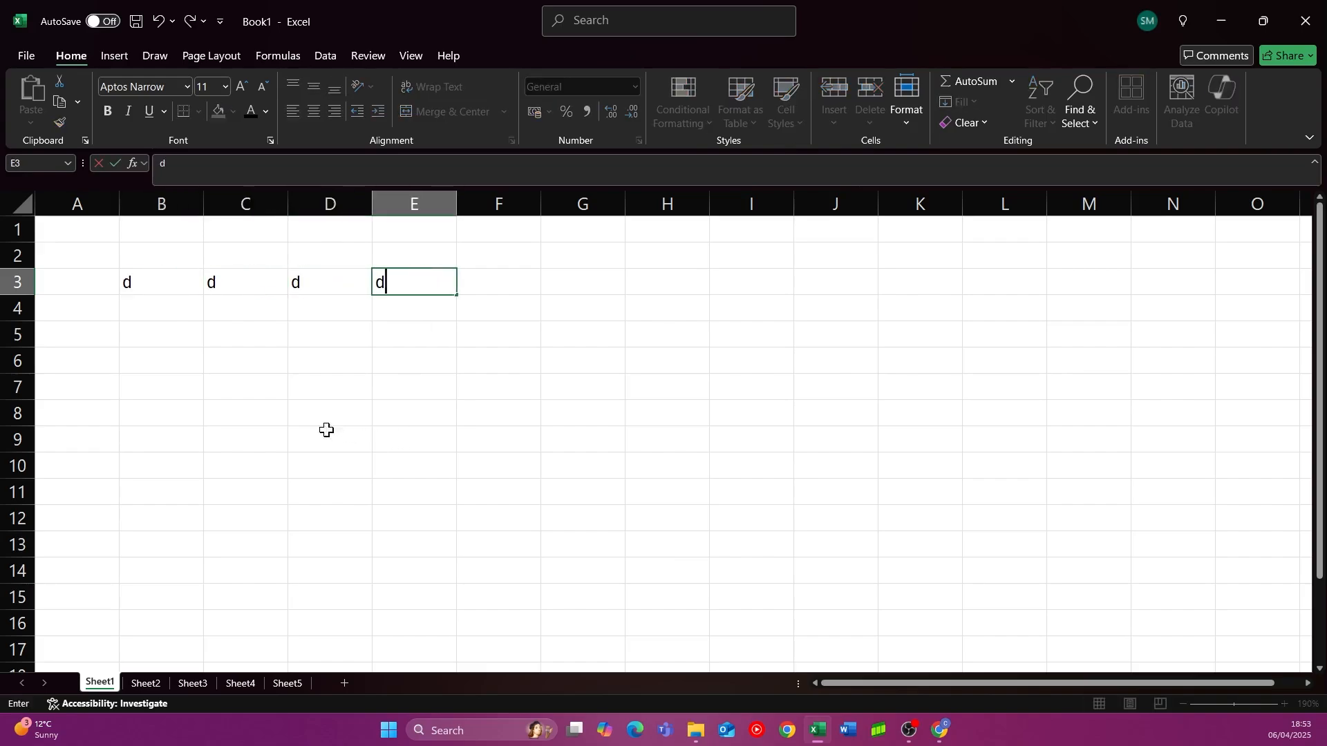
- Insert a new blank column at column C, between the first two "d" entries
{"action": "left_click", "coordinate": [160, 203]}
{"action": "left_click", "coordinate": [260, 203]}
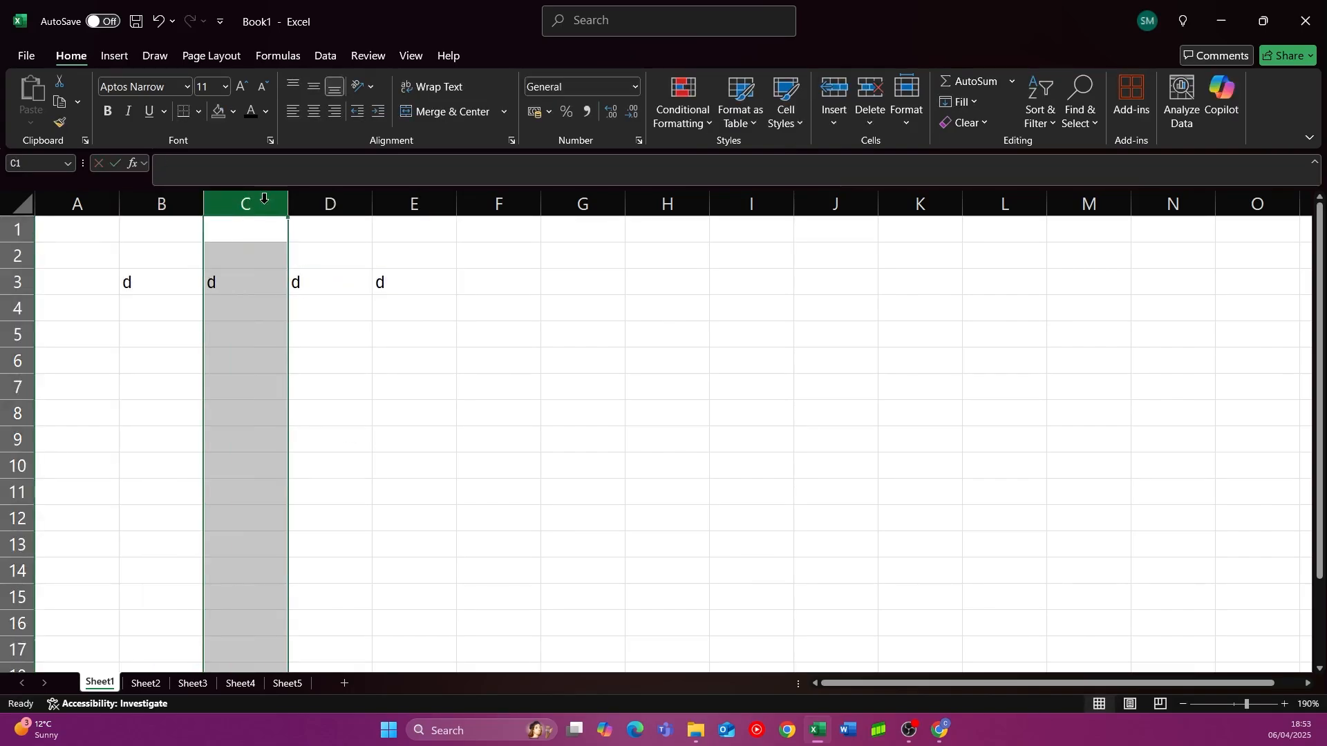
{"action": "left_click", "coordinate": [330, 202]}
{"action": "left_click", "coordinate": [244, 203]}
{"action": "right_click", "coordinate": [235, 199]}
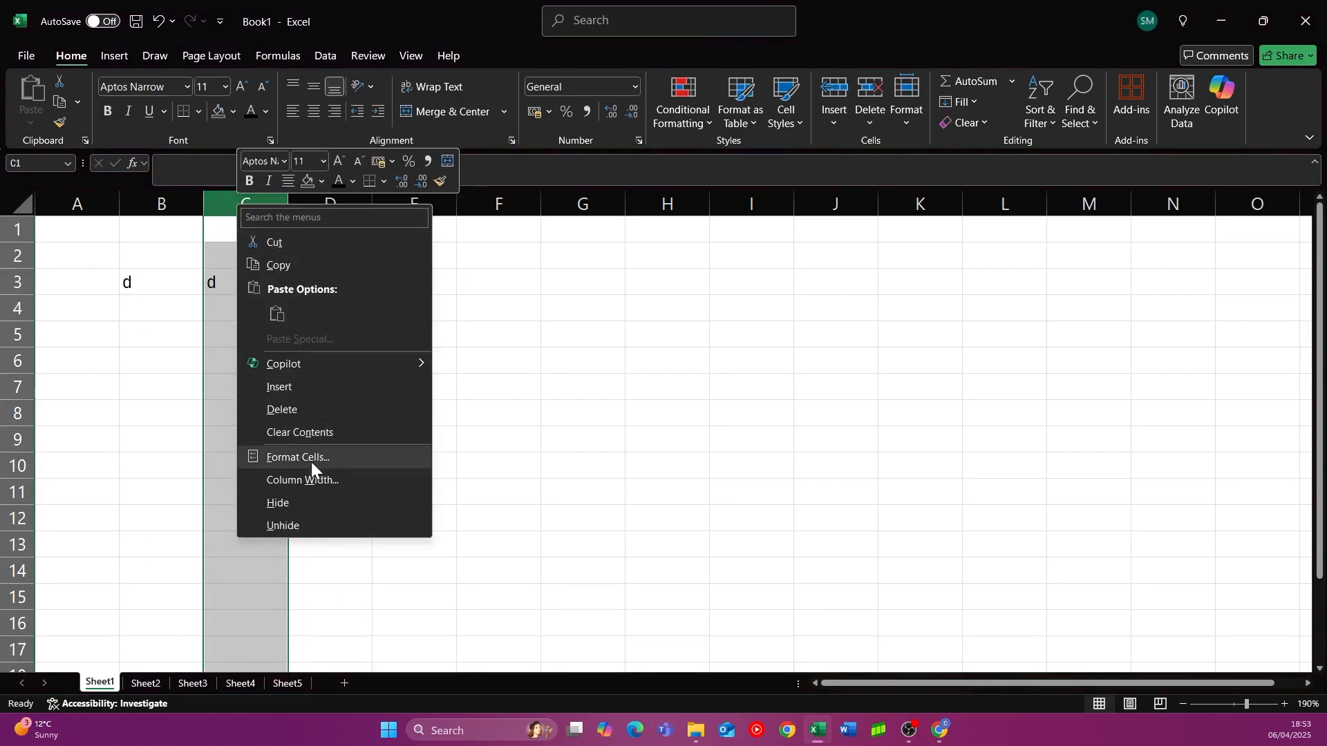
{"action": "left_click", "coordinate": [300, 388]}
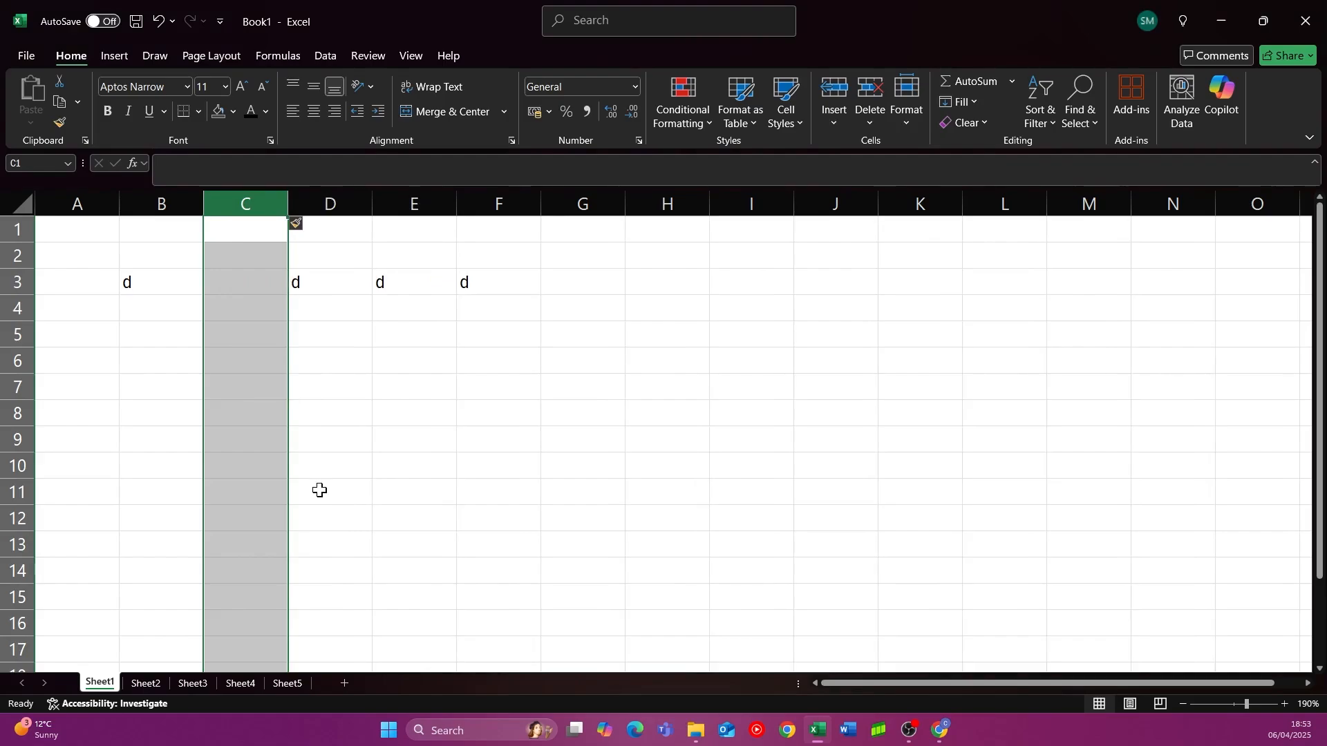
{"action": "left_click", "coordinate": [343, 281]}
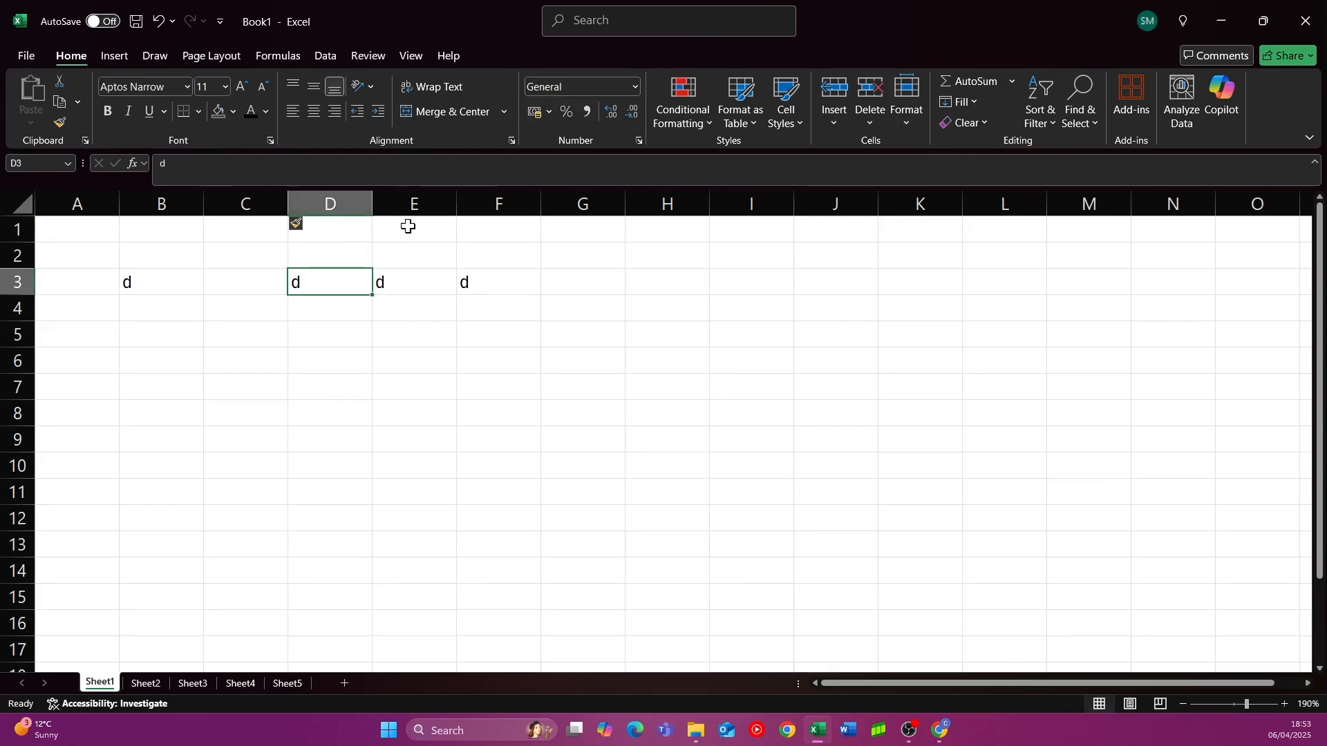
- Insert a new blank row at row 3, above the row of "d" entries
{"action": "left_click", "coordinate": [19, 276]}
{"action": "right_click", "coordinate": [28, 282]}
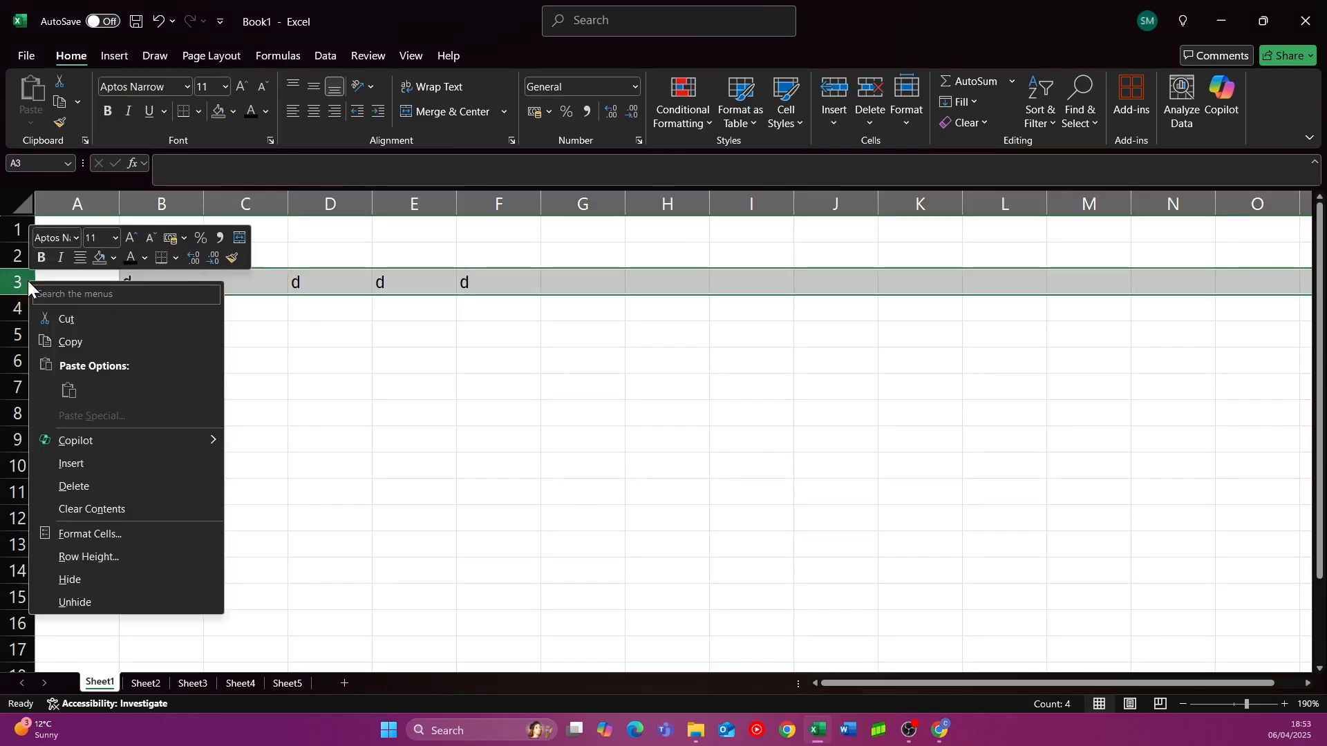
{"action": "left_click", "coordinate": [117, 462]}
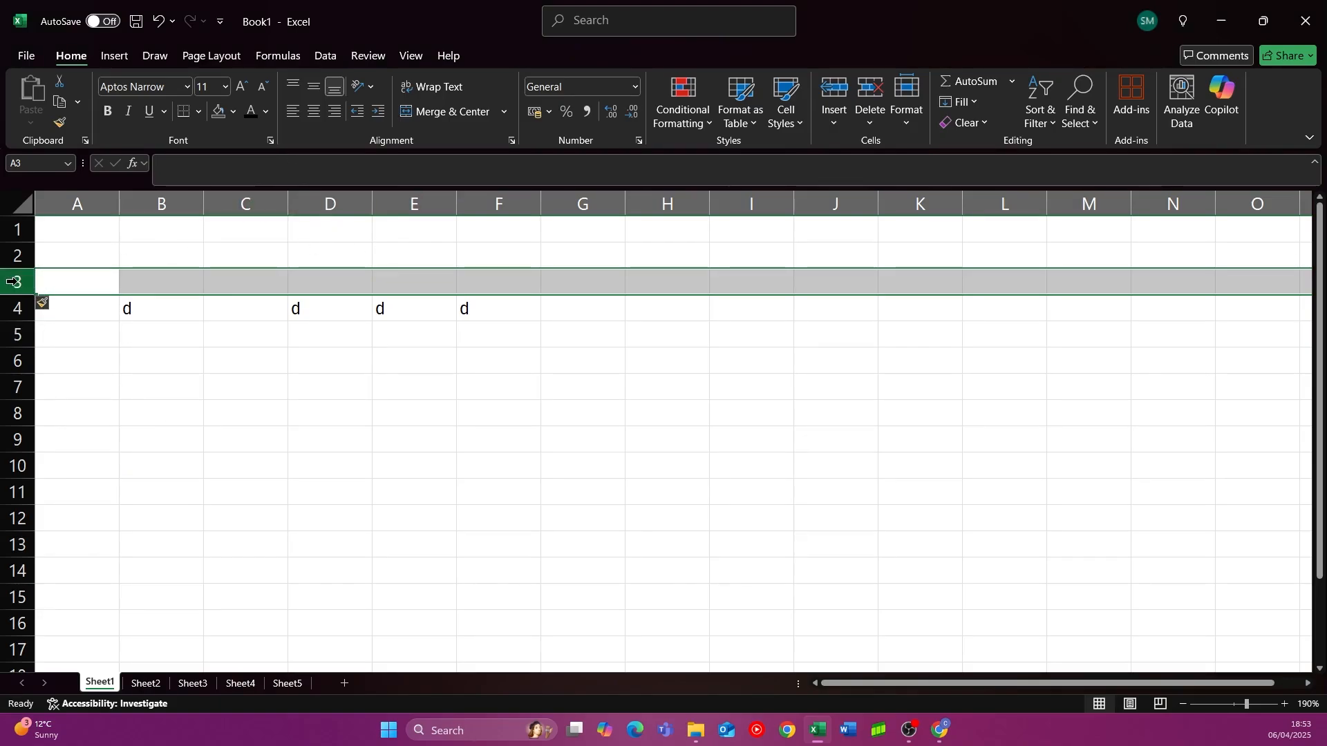
- Insert four blank rows at once above the "d" entries by using rows 3 to 6 as the selection
{"action": "left_click", "coordinate": [80, 284]}
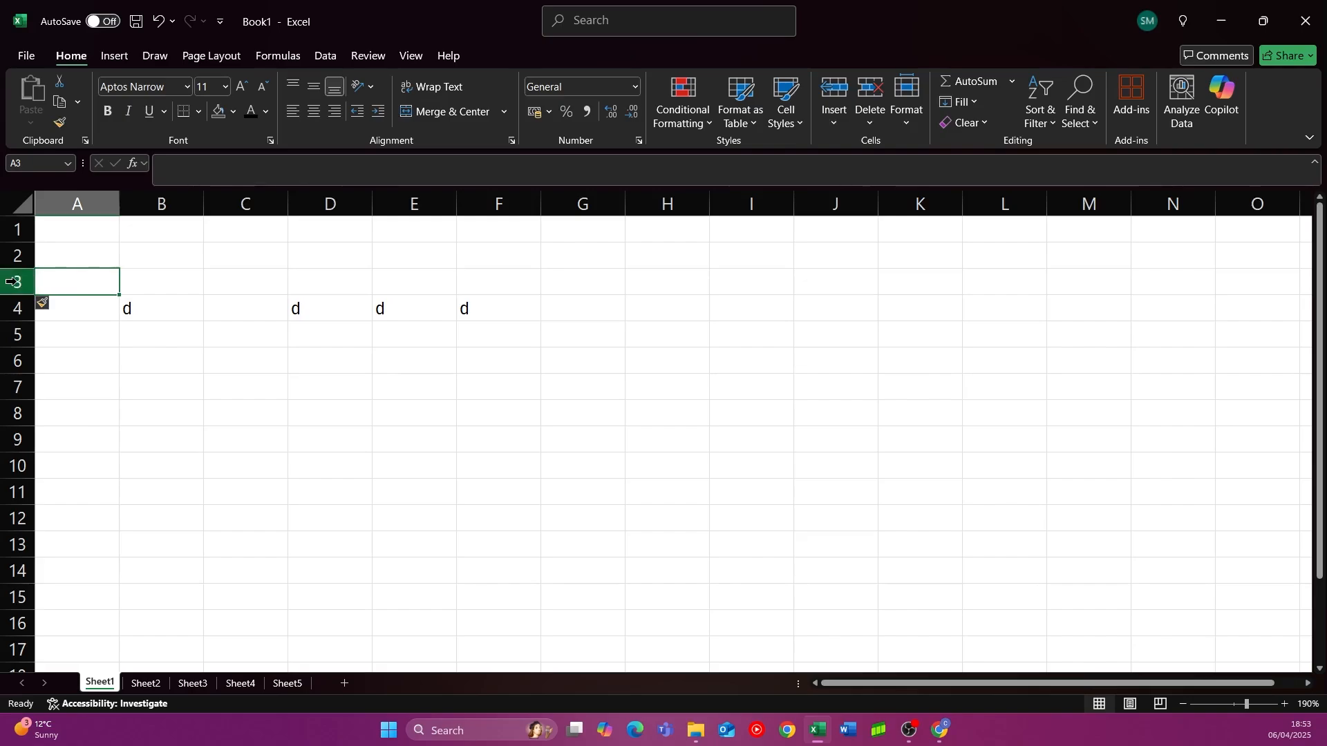
{"action": "left_click_drag", "start_coordinate": [12, 282], "coordinate": [15, 348]}
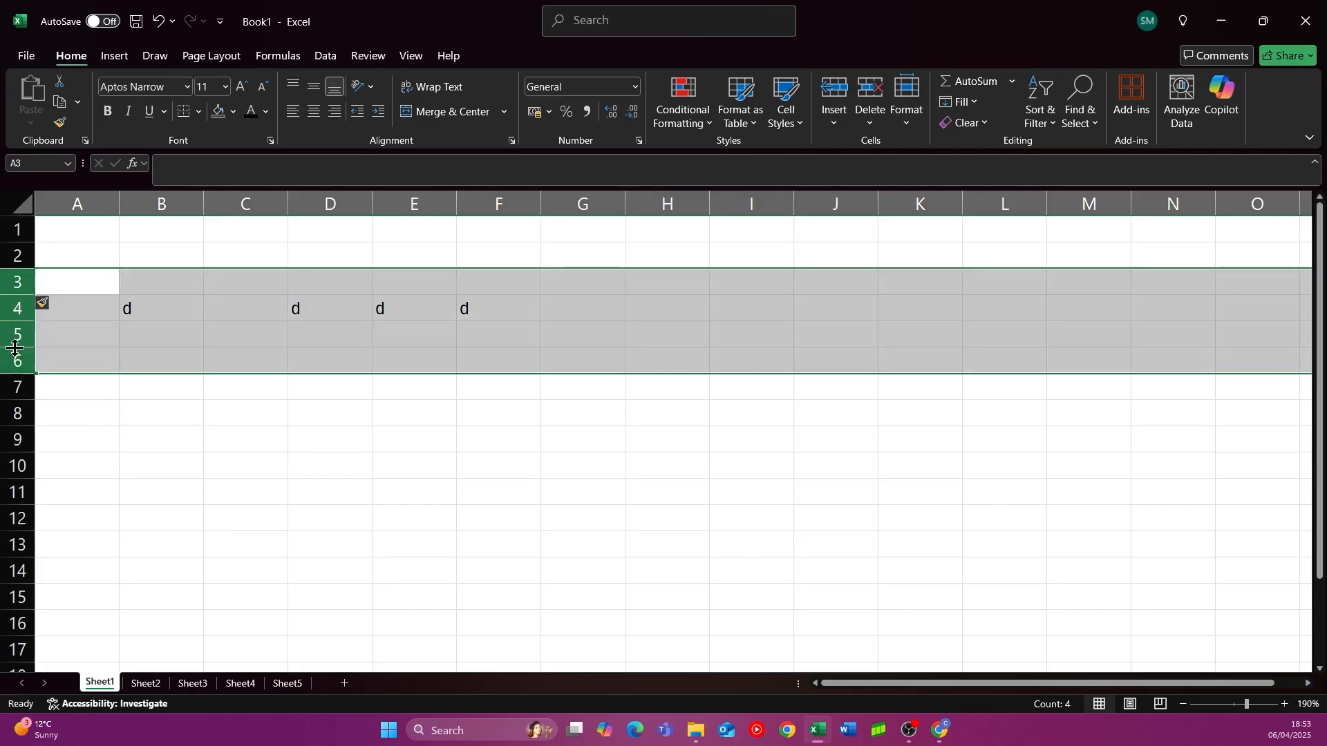
{"action": "right_click", "coordinate": [16, 348]}
{"action": "left_click", "coordinate": [65, 521]}
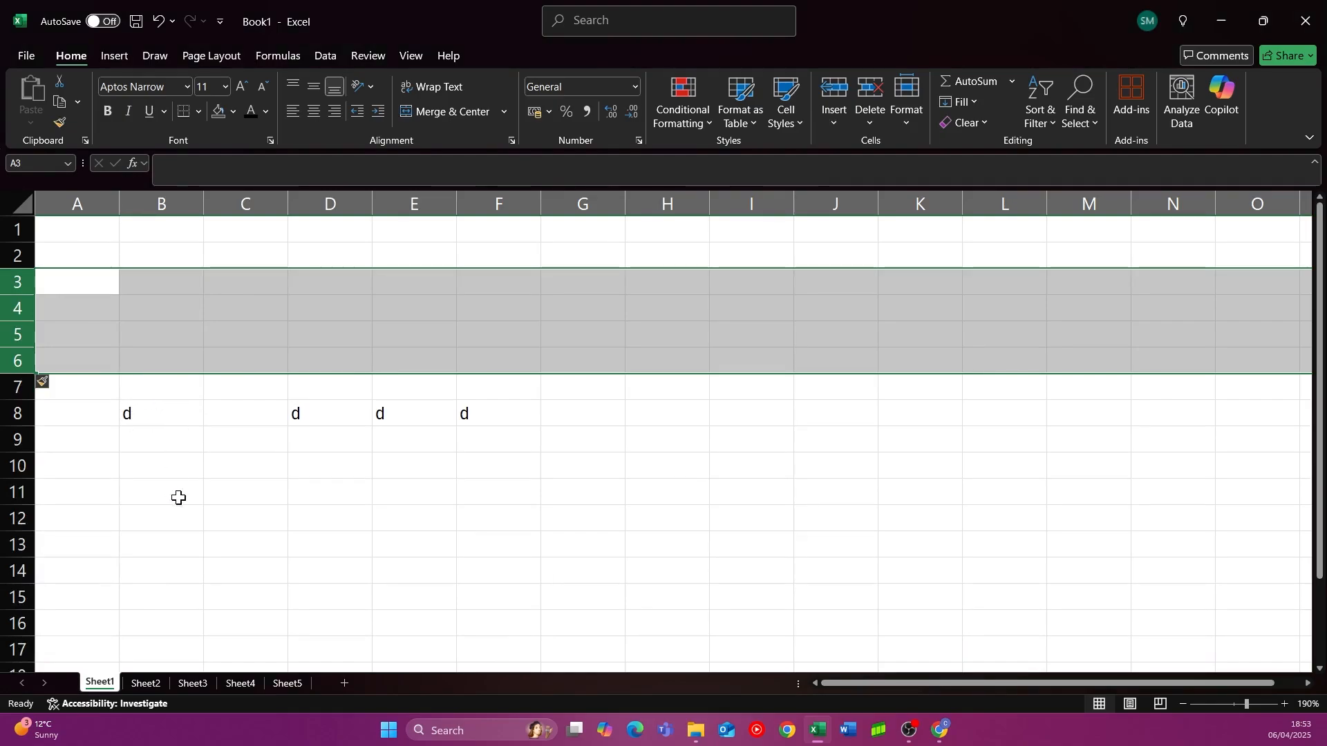
{"action": "left_click", "coordinate": [253, 255]}
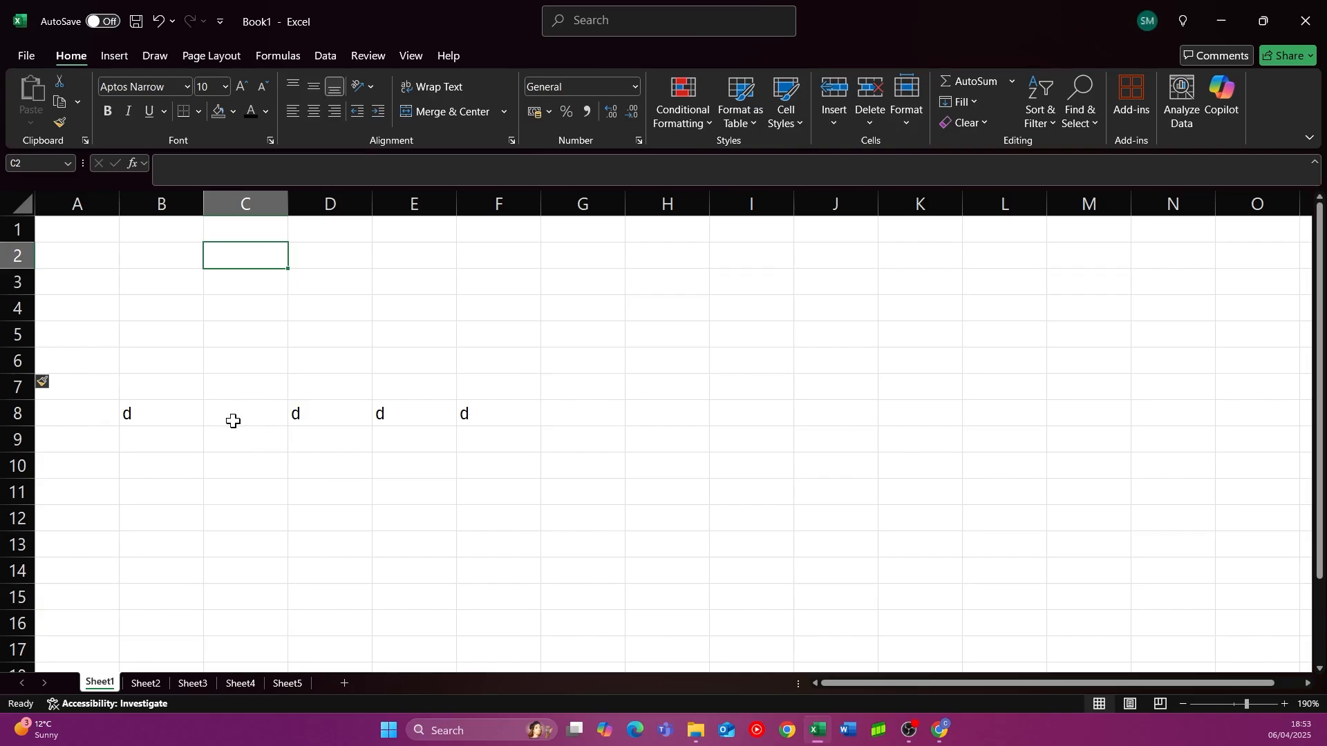
- Move the "d" entry from cell B8 to cell H4
{"action": "left_click", "coordinate": [183, 423]}
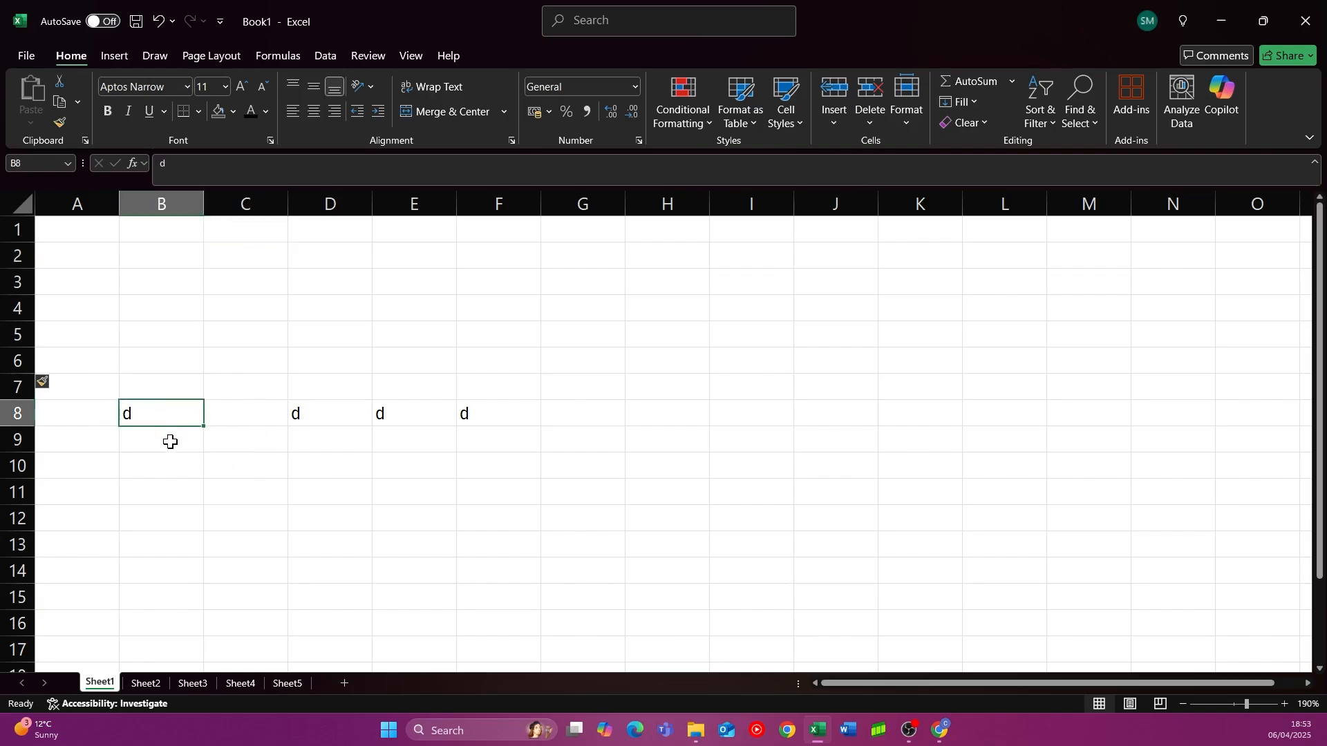
{"action": "left_click", "coordinate": [161, 439]}
{"action": "left_click", "coordinate": [139, 412]}
{"action": "left_click_drag", "start_coordinate": [174, 427], "coordinate": [702, 308]}
{"action": "left_click", "coordinate": [706, 387]}
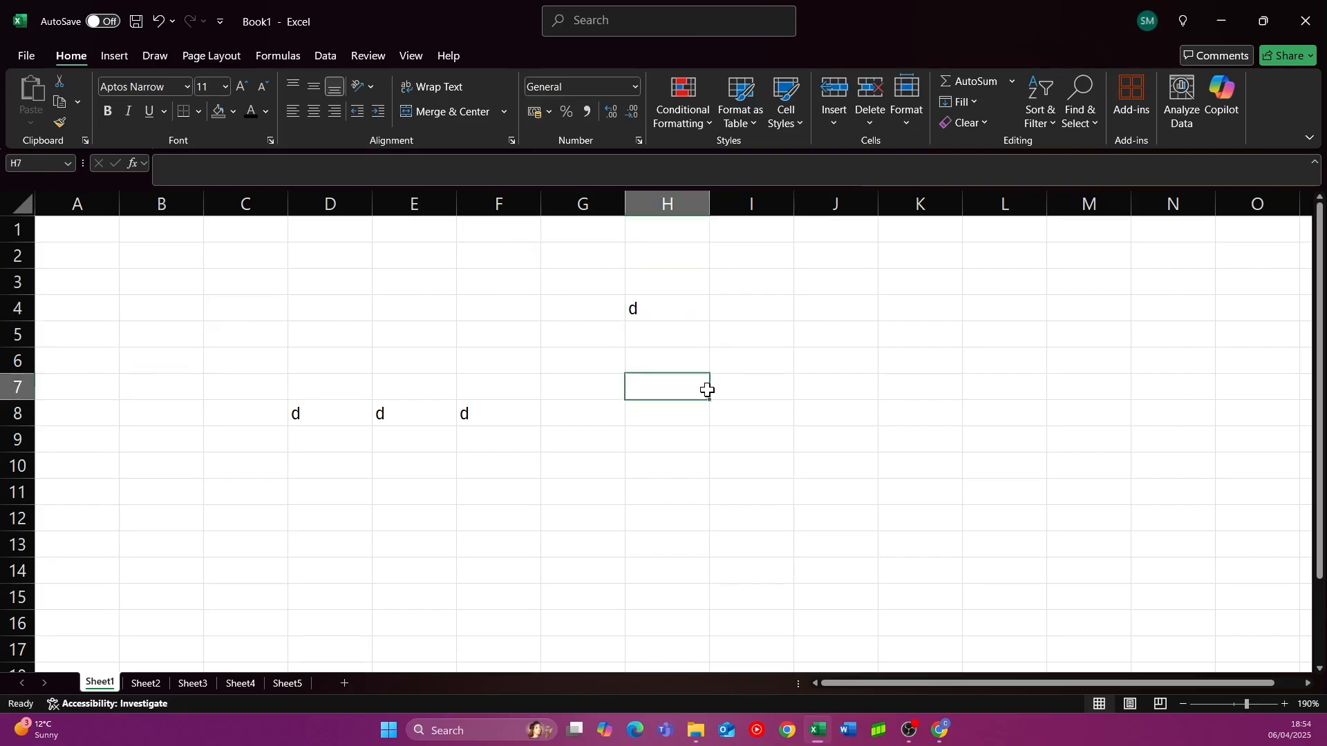
- Move the "d" entries from cells D8, E8 and F8 to cells H5, H6 and H7 respectively
{"action": "left_click", "coordinate": [318, 418]}
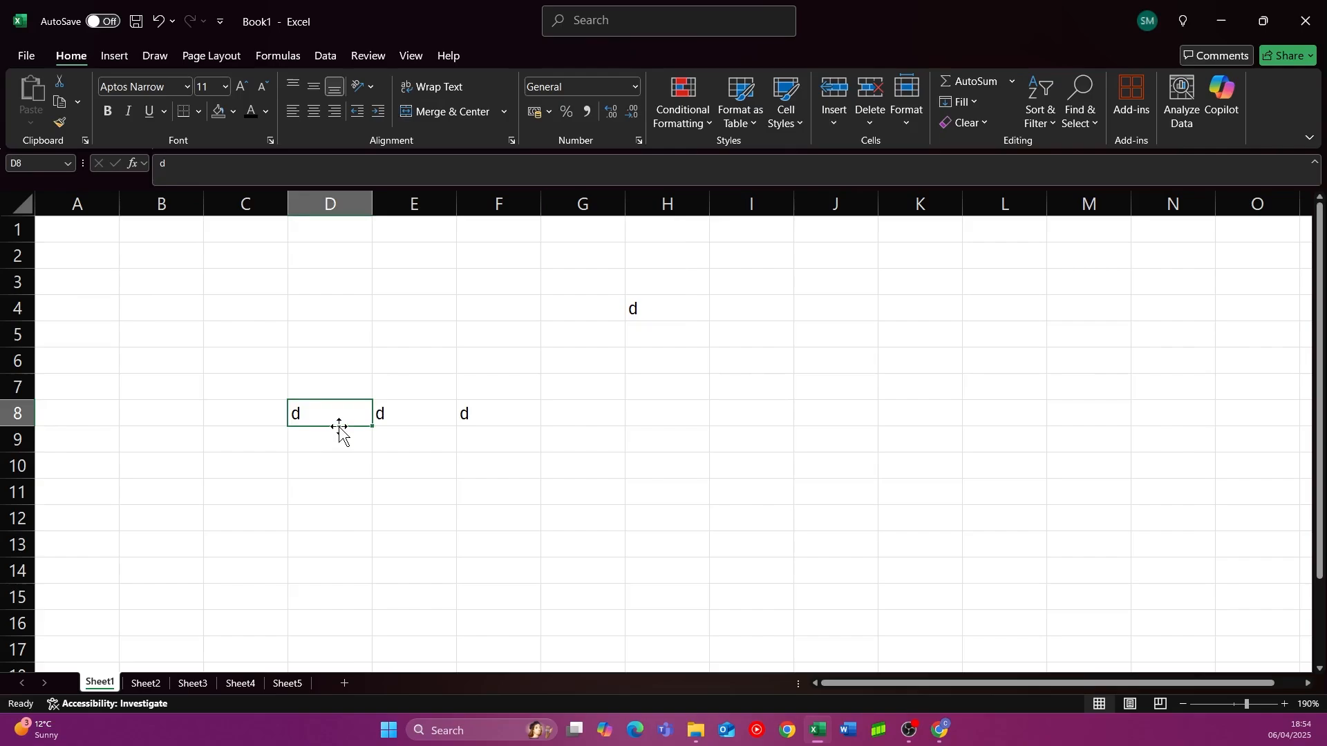
{"action": "left_click_drag", "start_coordinate": [338, 428], "coordinate": [644, 344]}
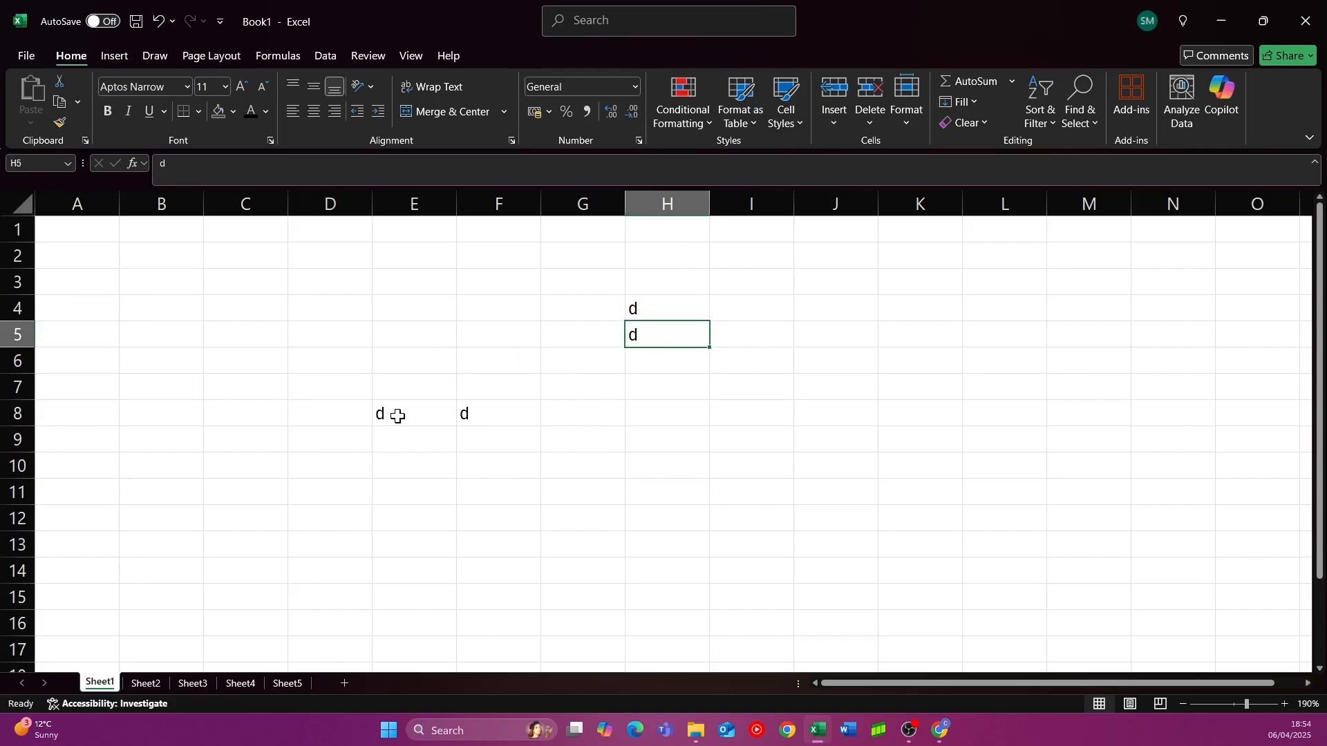
{"action": "left_click", "coordinate": [413, 423]}
{"action": "left_click_drag", "start_coordinate": [418, 430], "coordinate": [669, 365]}
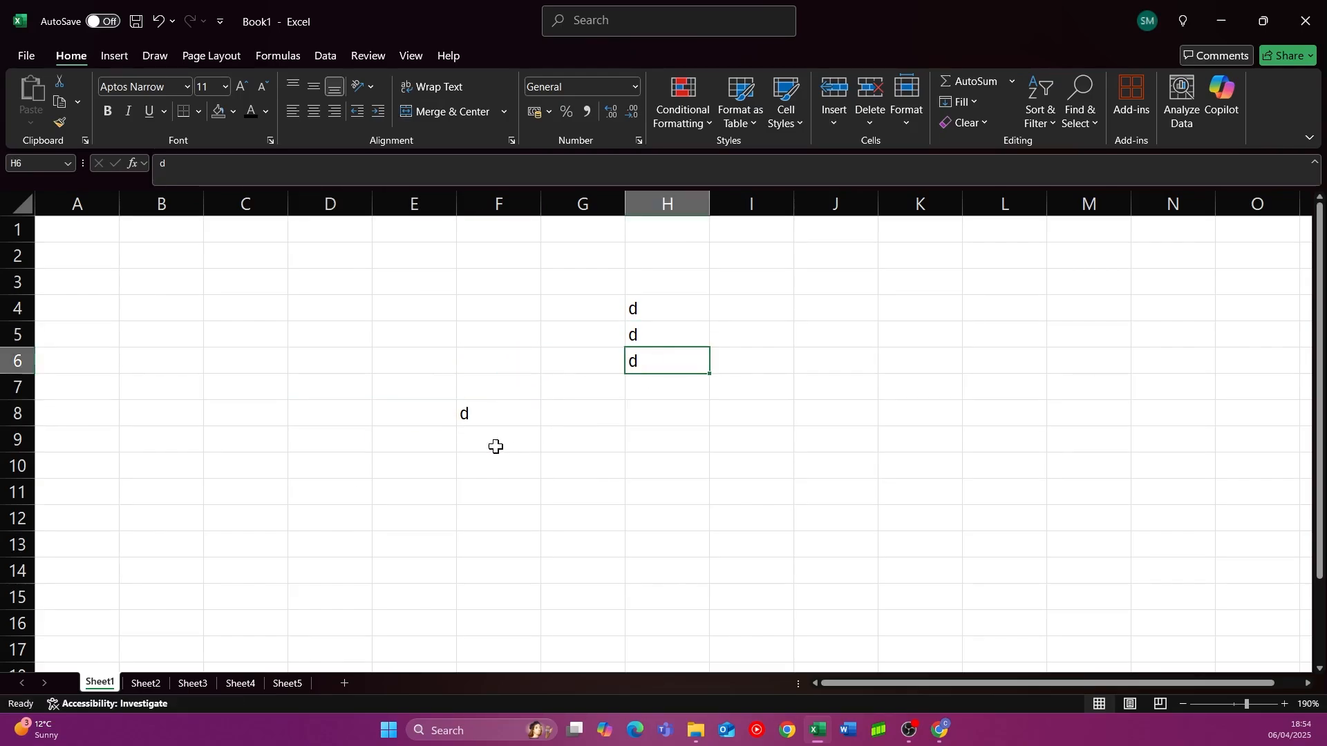
{"action": "left_click", "coordinate": [487, 413]}
{"action": "left_click_drag", "start_coordinate": [509, 429], "coordinate": [665, 384]}
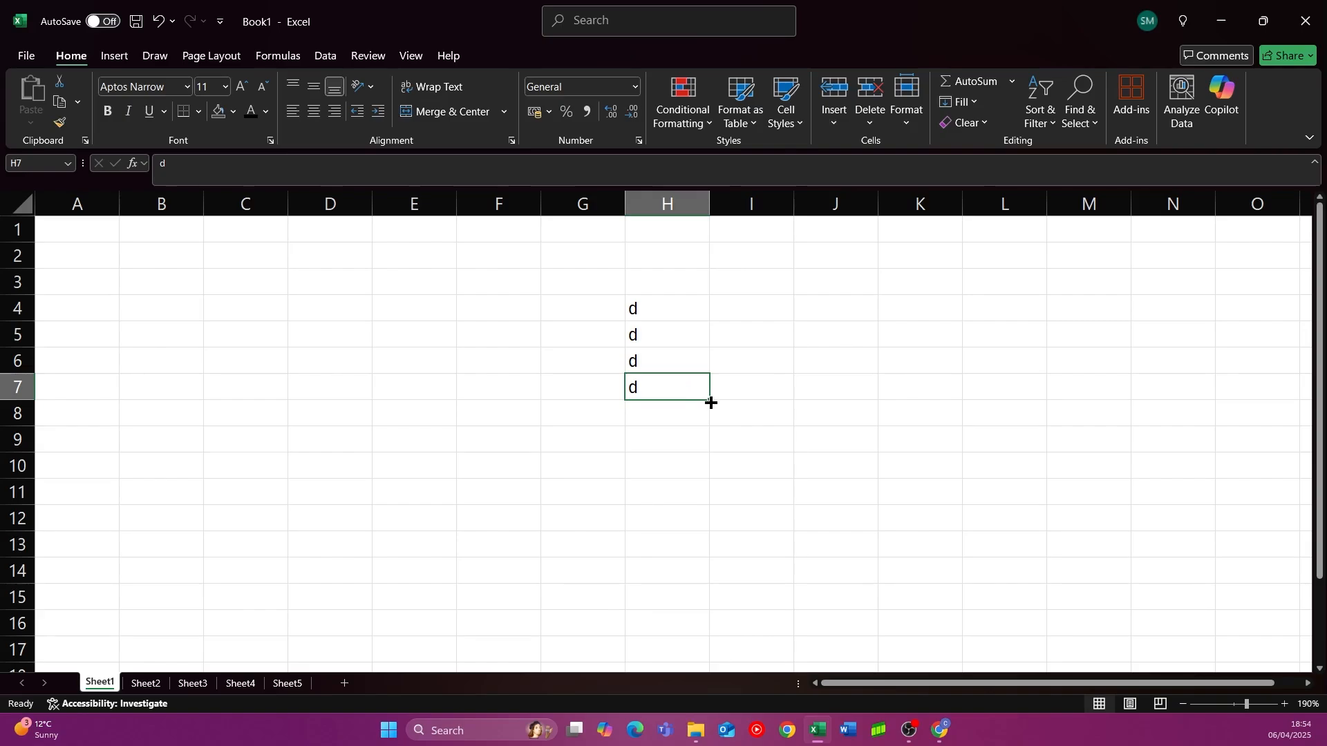
- Fill the "d" entry in cell H7 down through cell H14
{"action": "left_click_drag", "start_coordinate": [711, 402], "coordinate": [683, 591]}
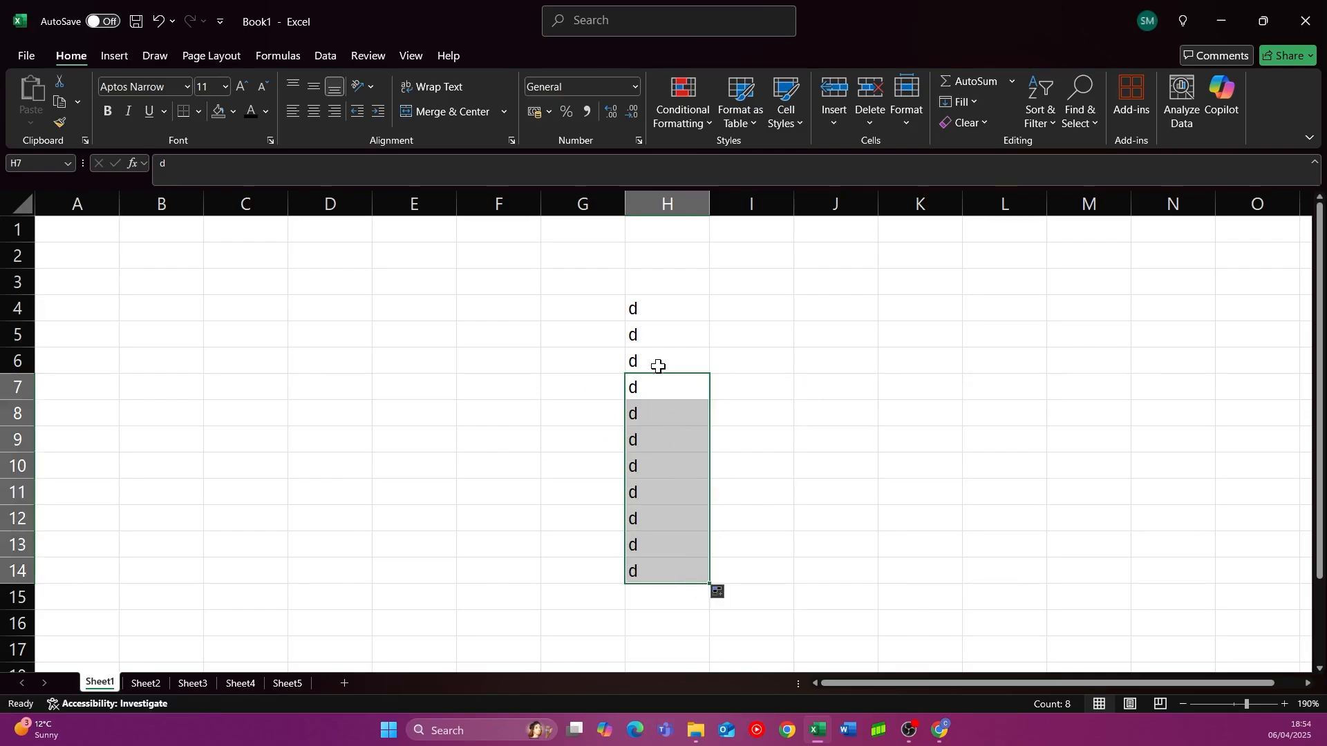
{"action": "left_click", "coordinate": [658, 396]}
{"action": "left_click_drag", "start_coordinate": [658, 396], "coordinate": [657, 571]}
{"action": "left_click", "coordinate": [668, 573]}
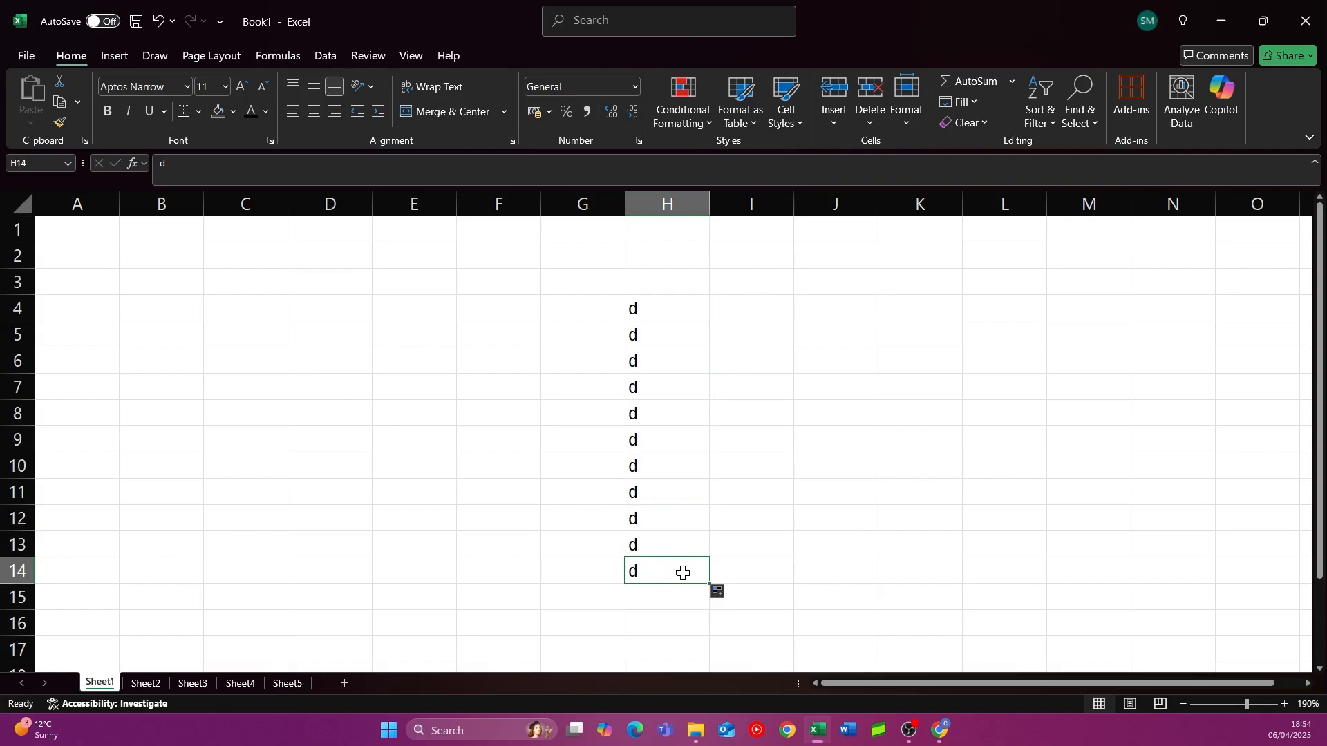
- Clear all the "d" entries from column H, cells H4 to H14
{"action": "left_click_drag", "start_coordinate": [668, 583], "coordinate": [647, 325]}
{"action": "key", "text": "Delete"}
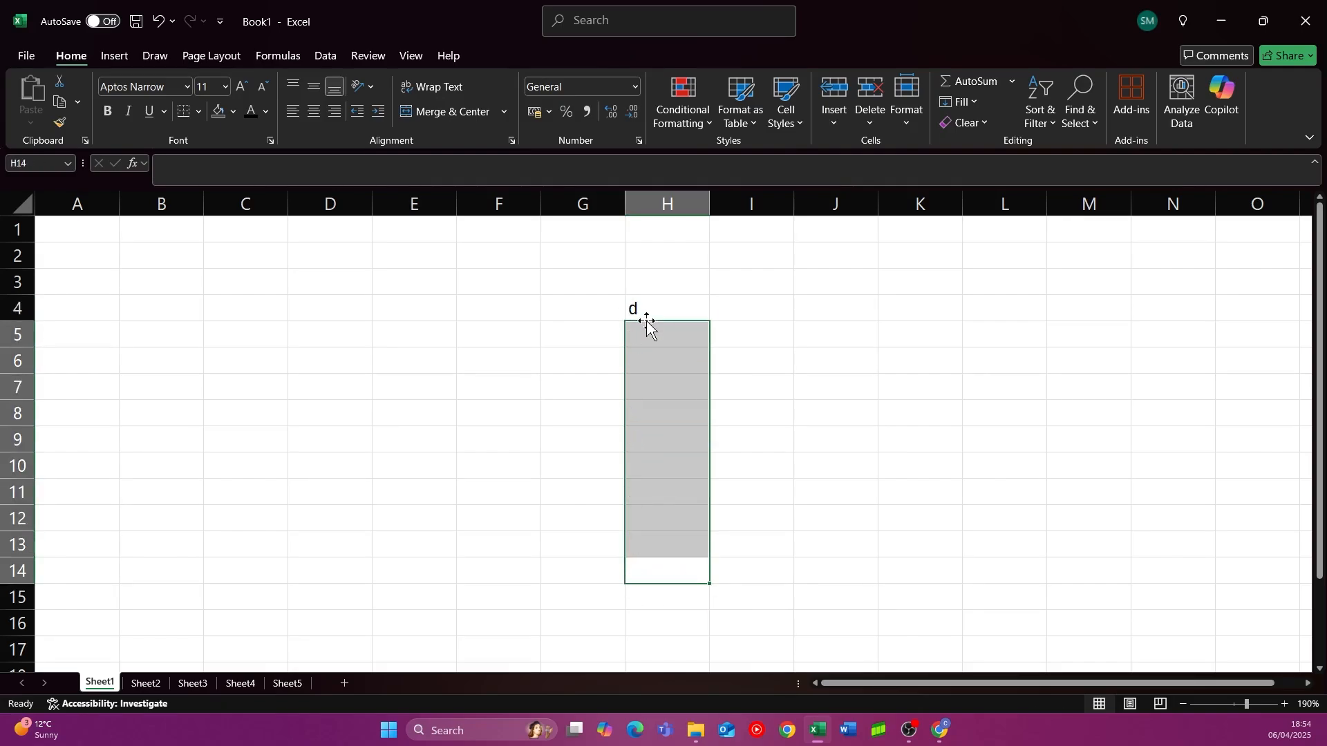
{"action": "left_click", "coordinate": [649, 307]}
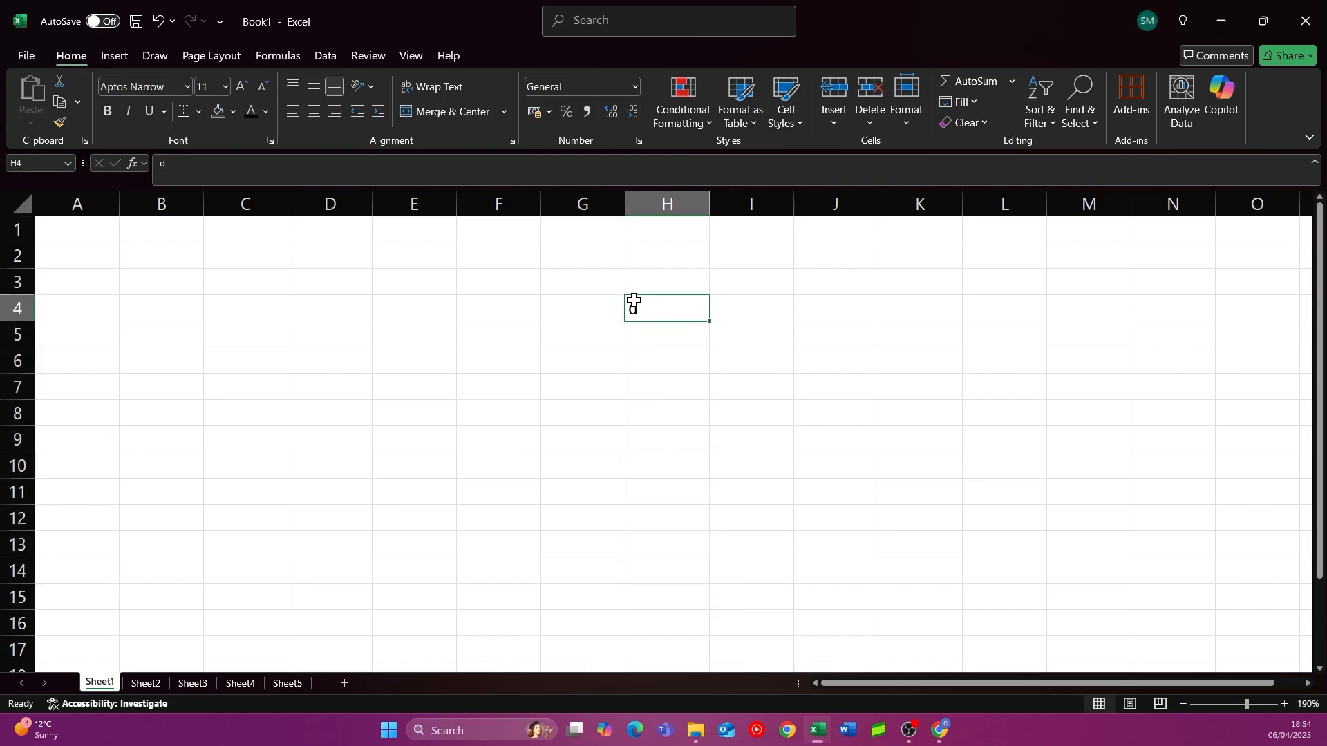
- Enter Monday, Tuesday and Saturday in cells B3, B4 and B5
{"action": "left_click", "coordinate": [161, 282]}
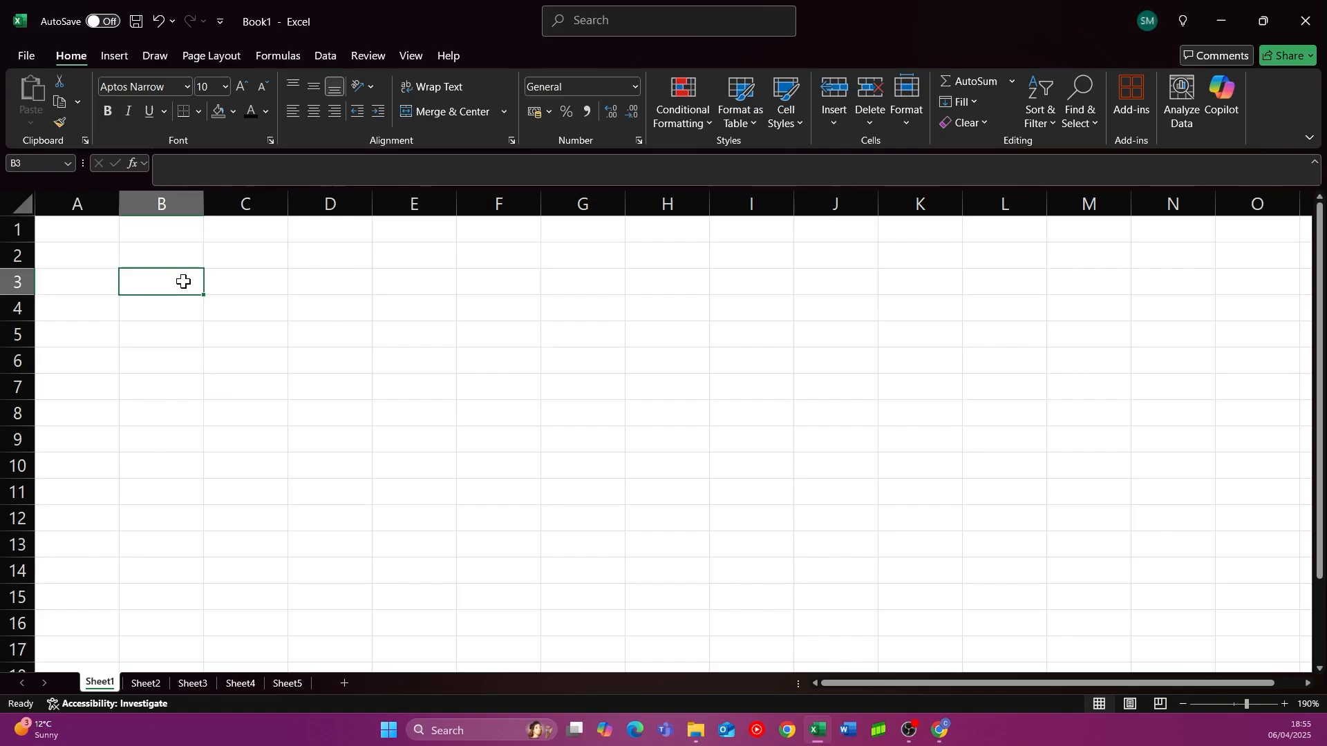
{"action": "type", "text": "Monday"}
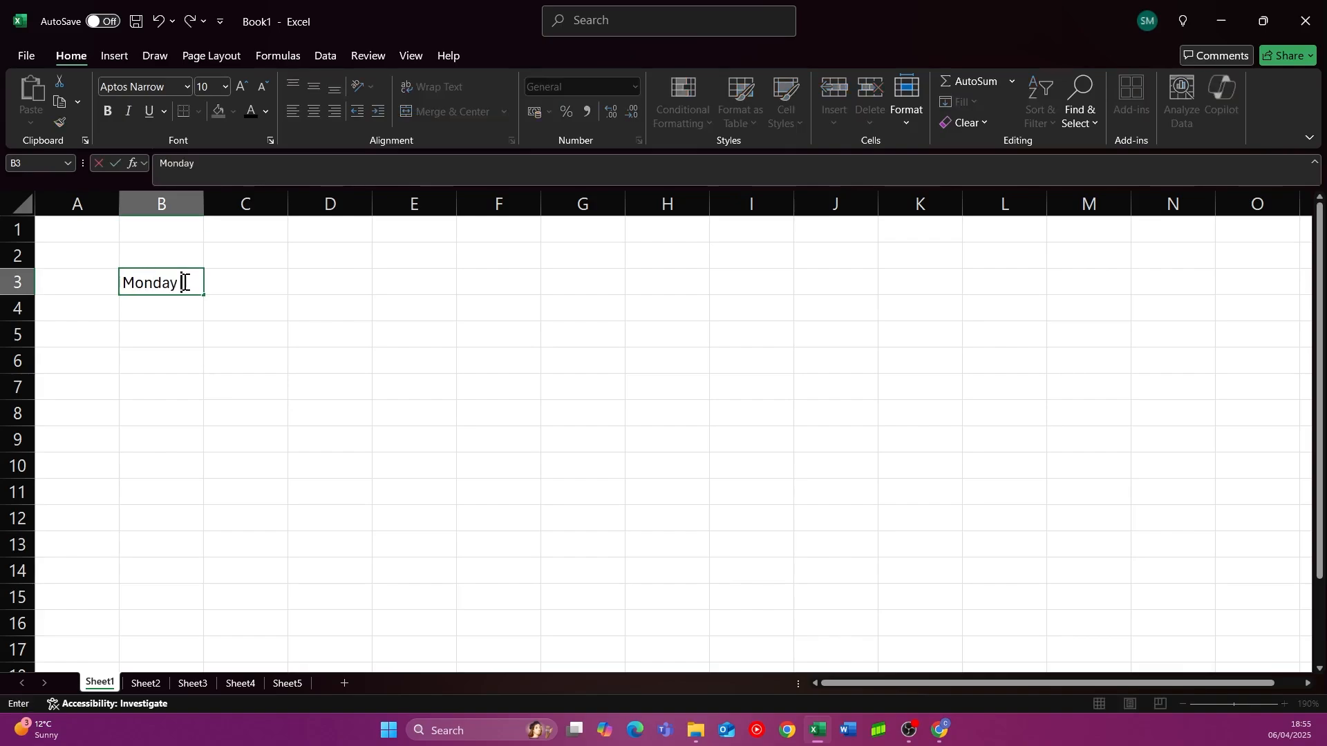
{"action": "key", "text": "Return"}
{"action": "type", "text": "T"}
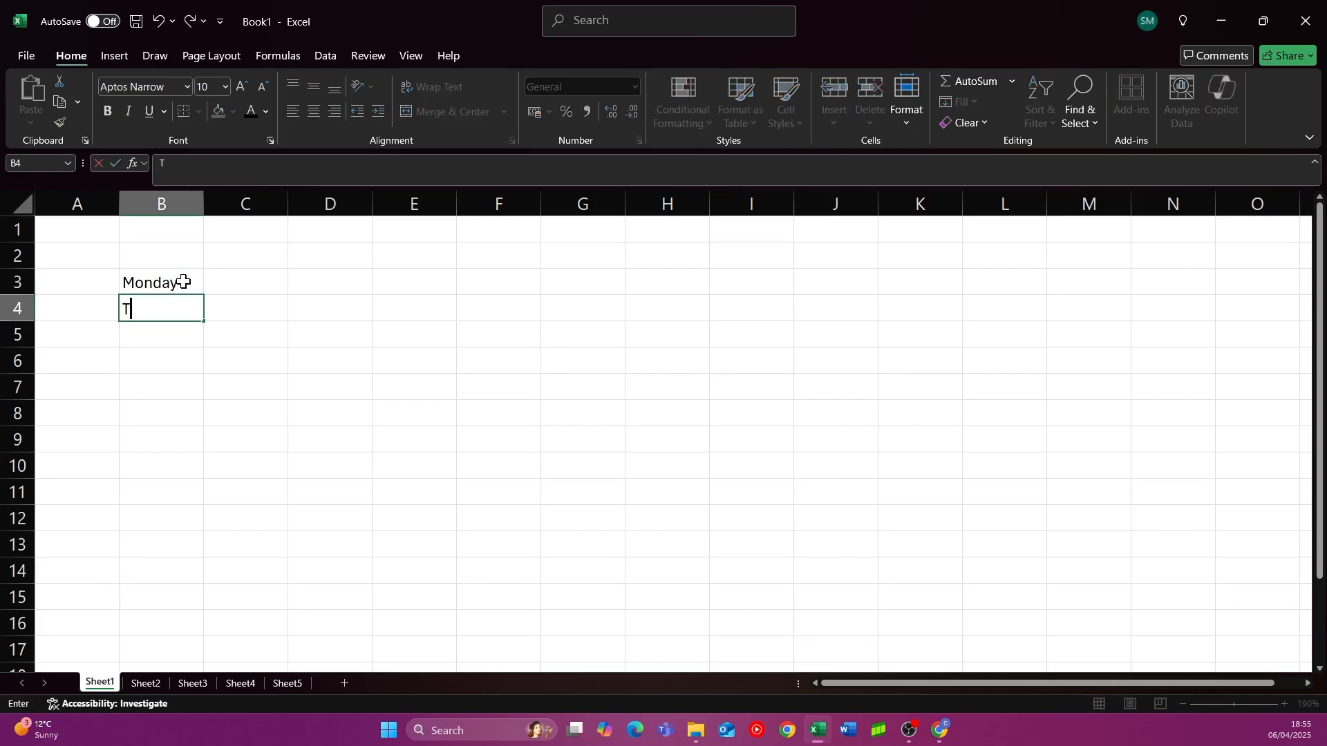
{"action": "type", "text": "uesday"}
{"action": "key", "text": "Return"}
{"action": "type", "text": "Saturday"}
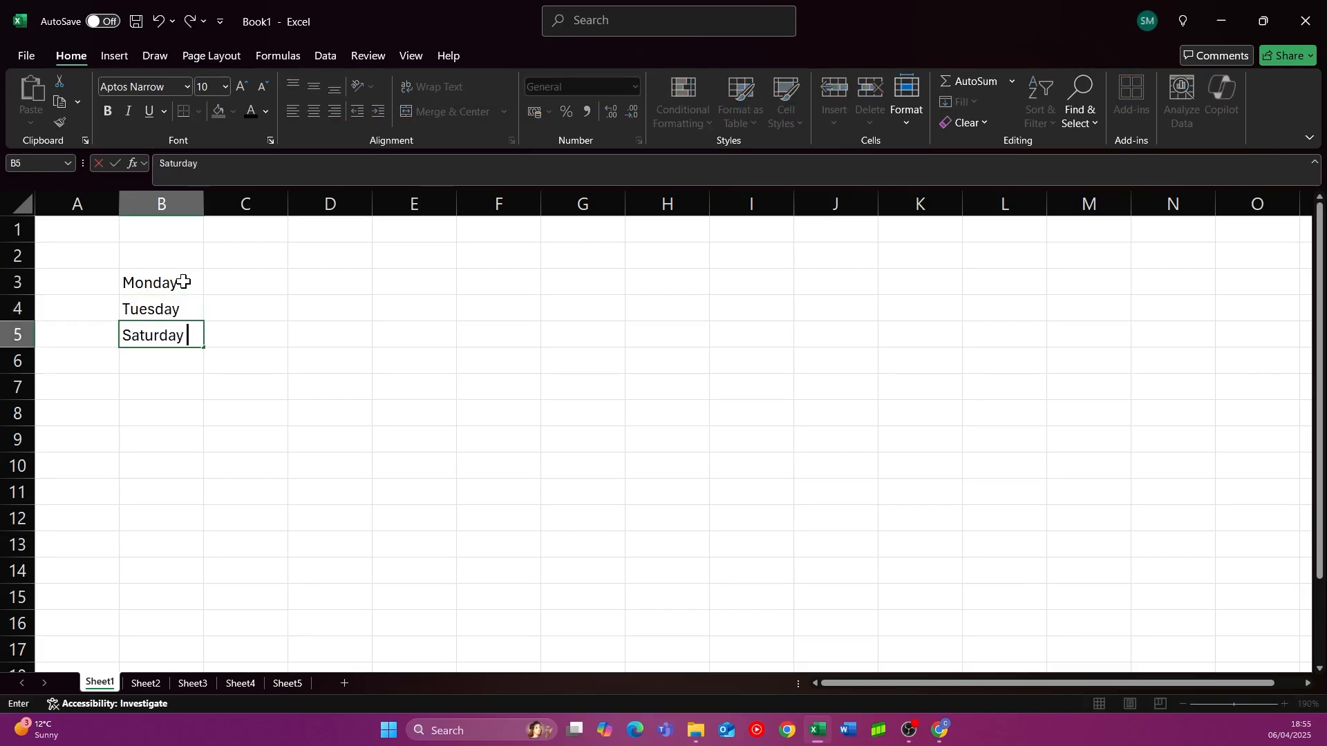
{"action": "left_click", "coordinate": [249, 301]}
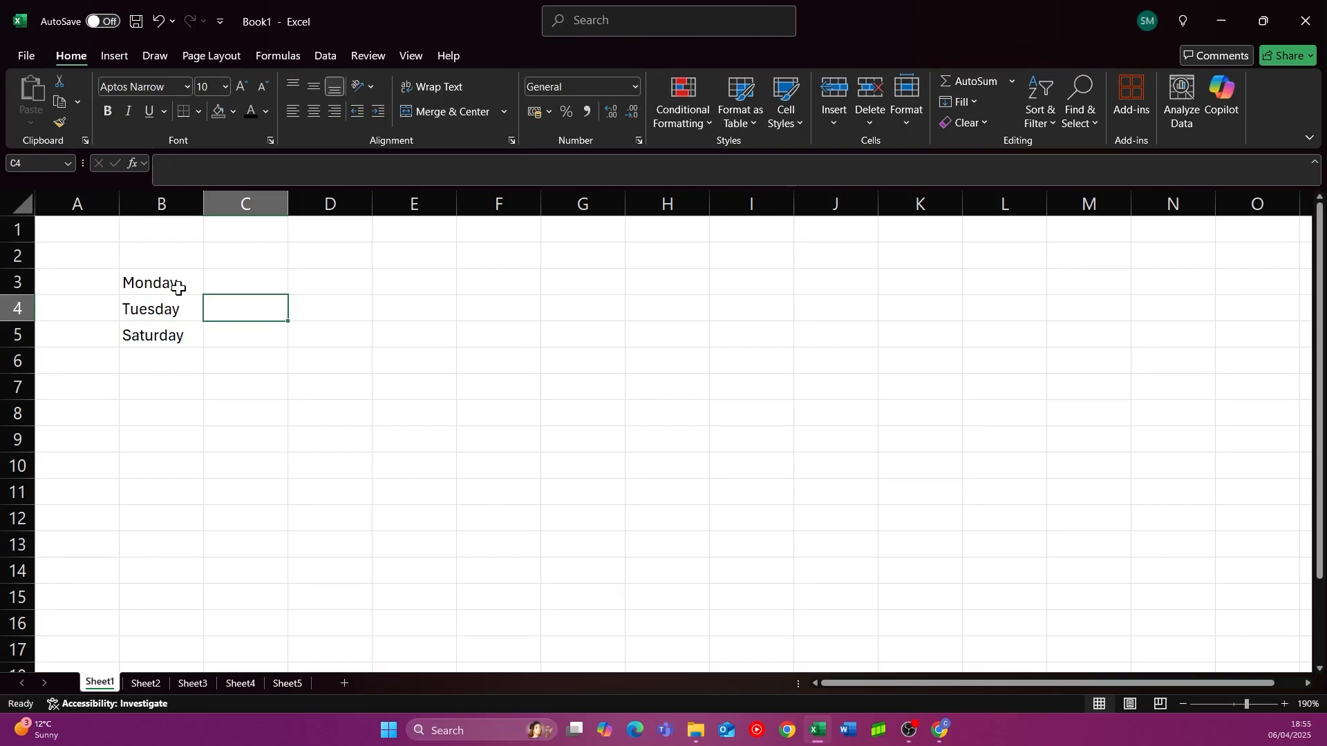
- Change the font of the Monday cell to Base 05 and widen column B slightly to fit the text
{"action": "left_click", "coordinate": [147, 283]}
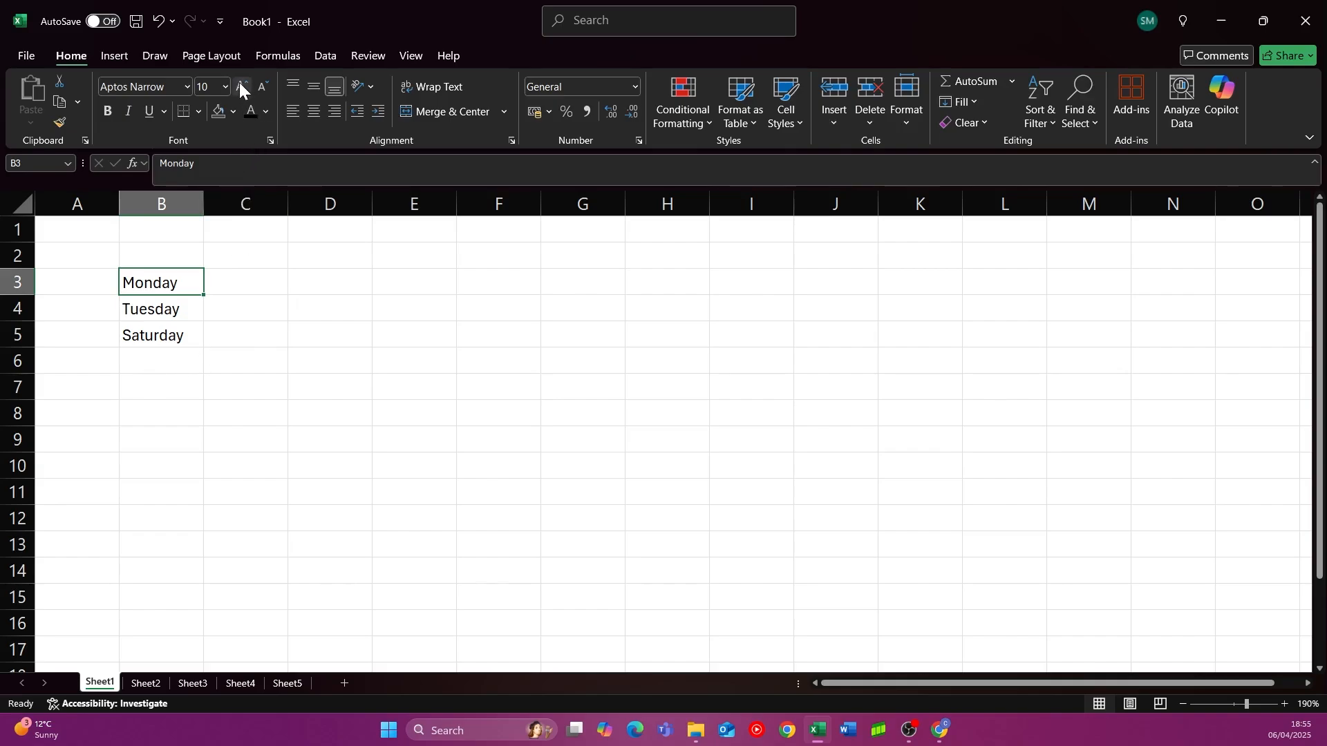
{"action": "left_click", "coordinate": [188, 87]}
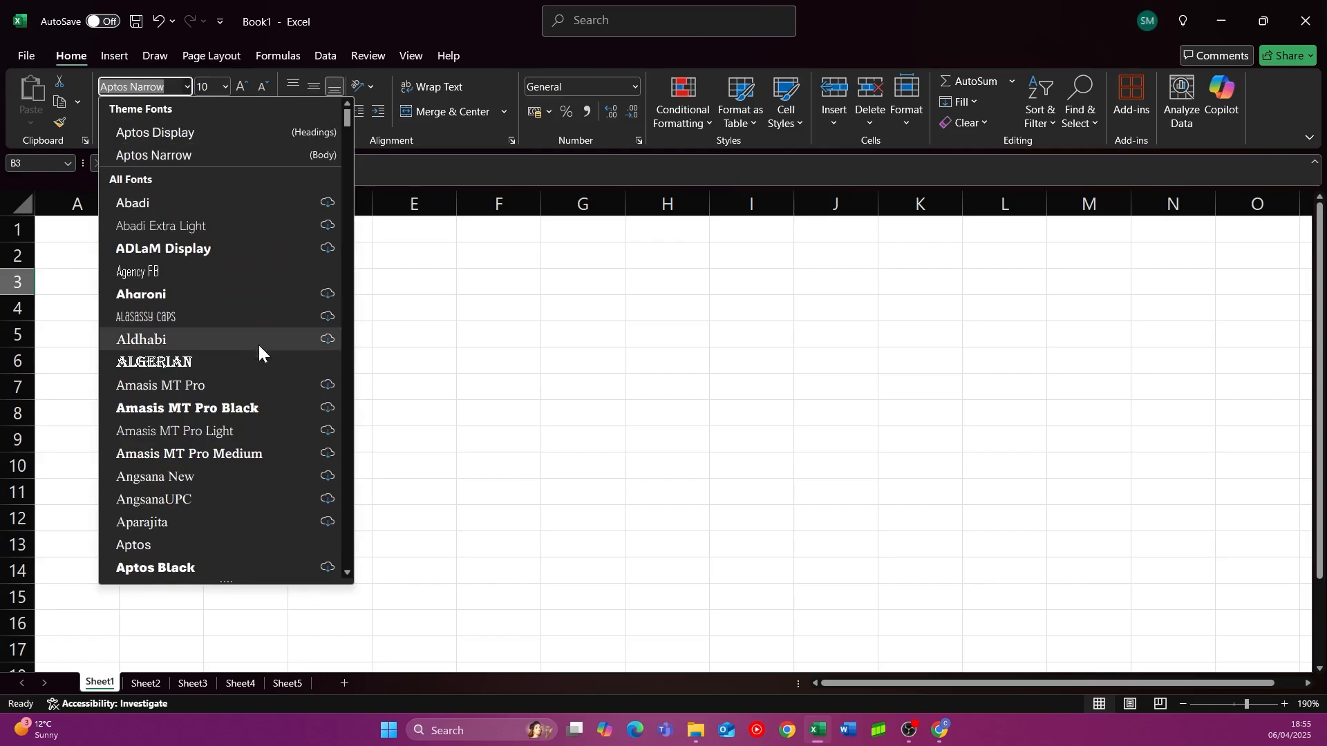
{"action": "scroll", "coordinate": [235, 387], "scroll_direction": "down", "scroll_amount": 7}
{"action": "scroll", "coordinate": [159, 460], "scroll_direction": "down", "scroll_amount": 3}
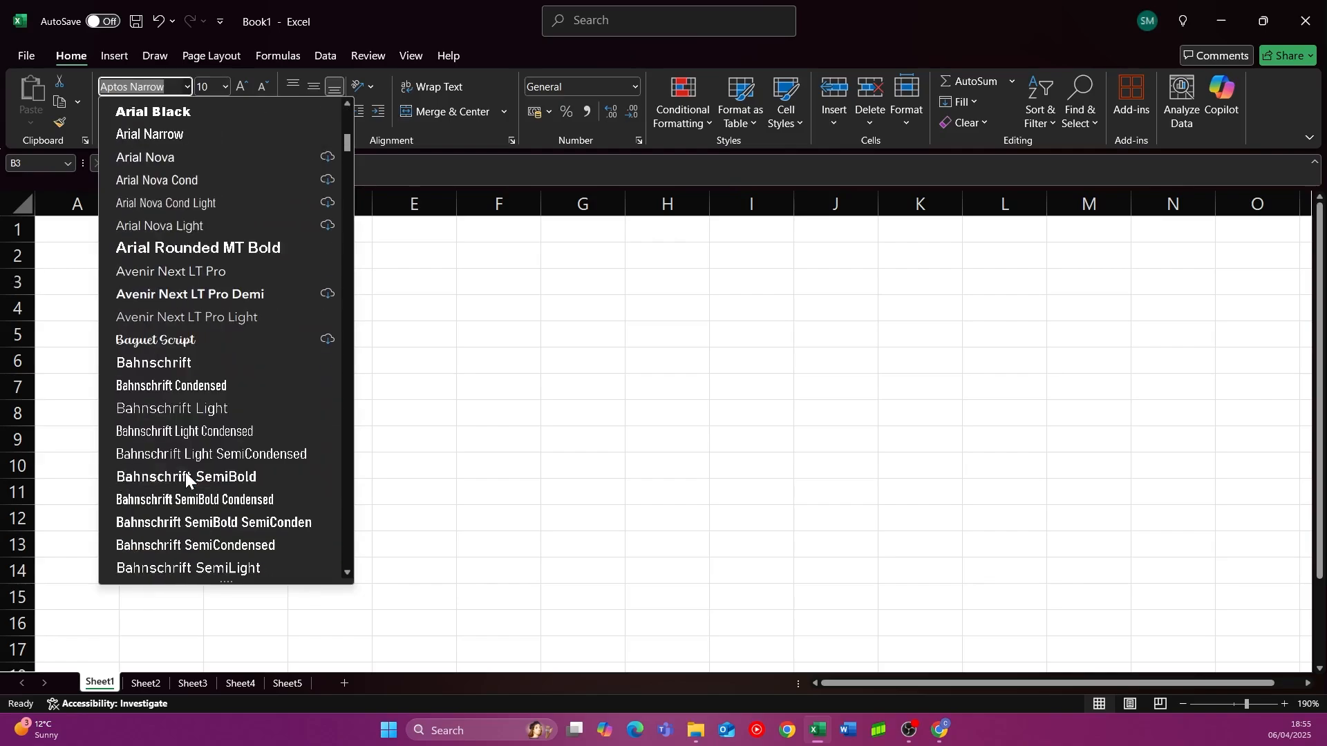
{"action": "scroll", "coordinate": [185, 476], "scroll_direction": "down", "scroll_amount": 2}
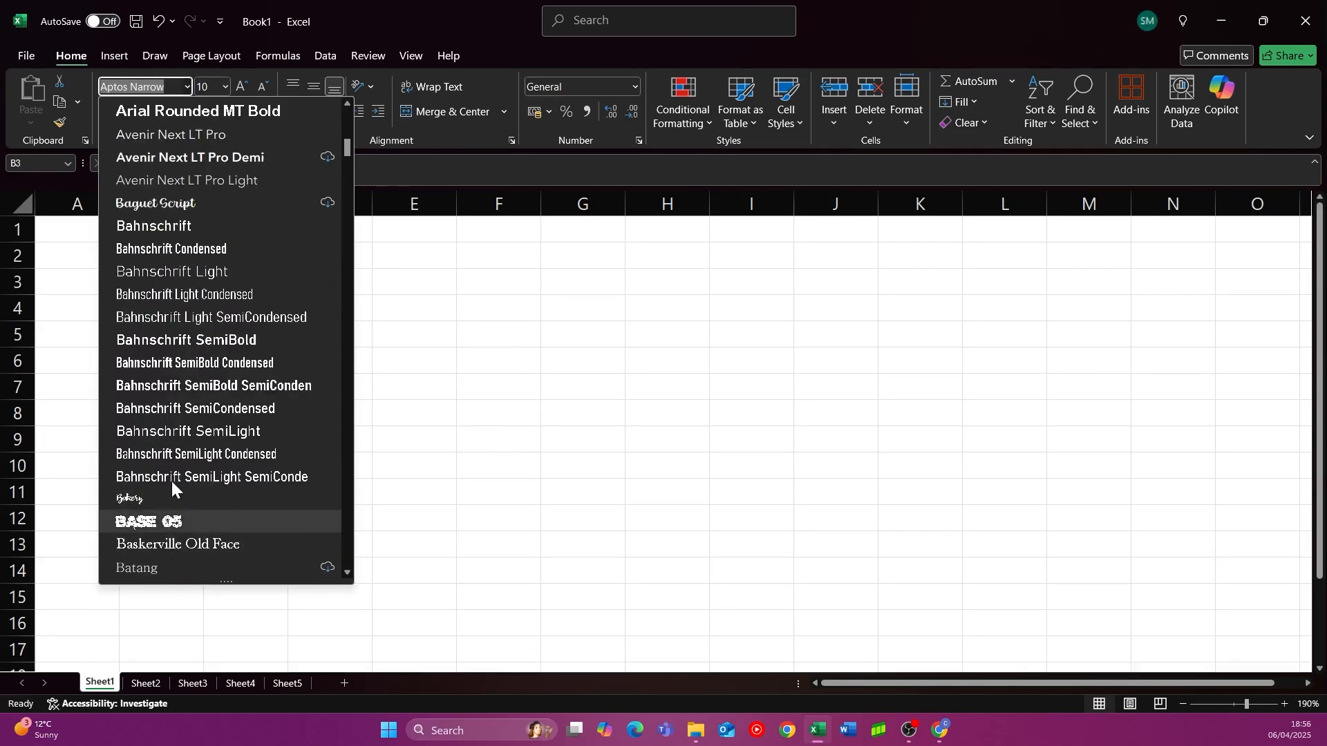
{"action": "scroll", "coordinate": [172, 481], "scroll_direction": "down", "scroll_amount": 4}
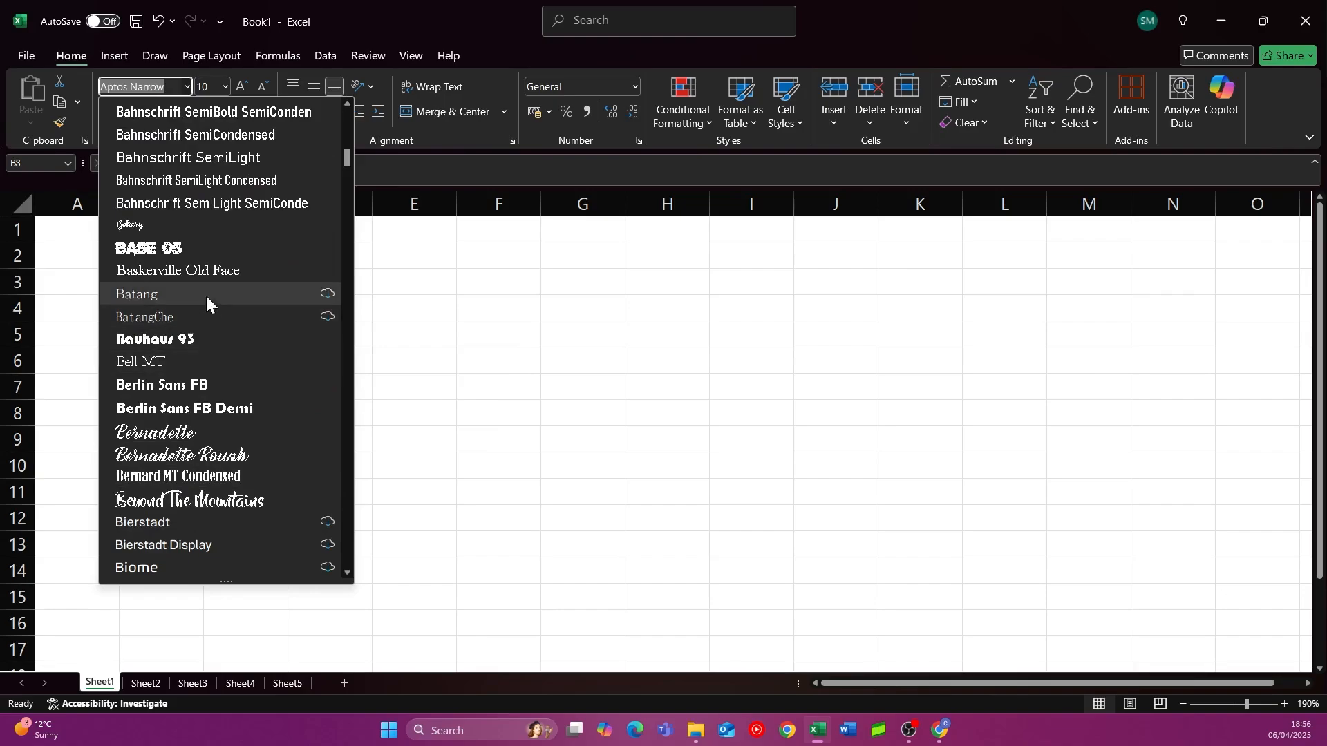
{"action": "left_click", "coordinate": [197, 247]}
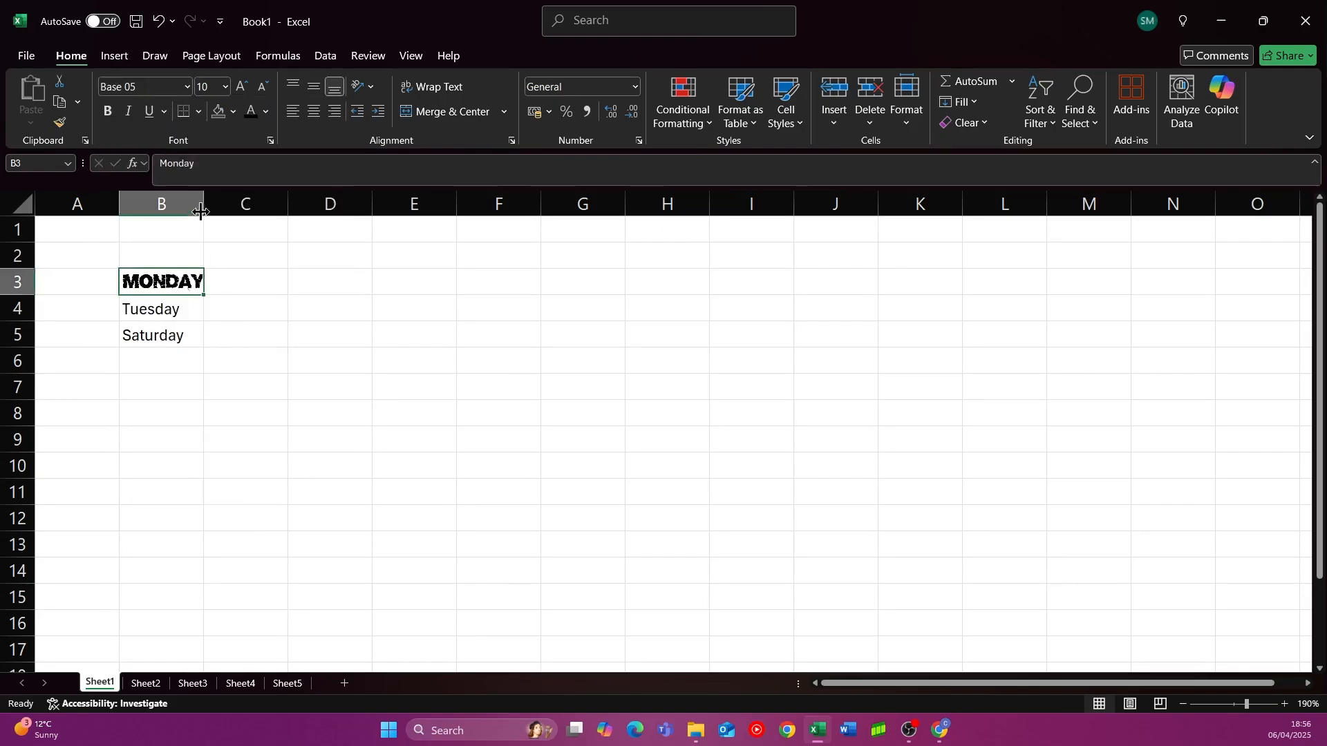
{"action": "left_click_drag", "start_coordinate": [203, 205], "coordinate": [219, 204]}
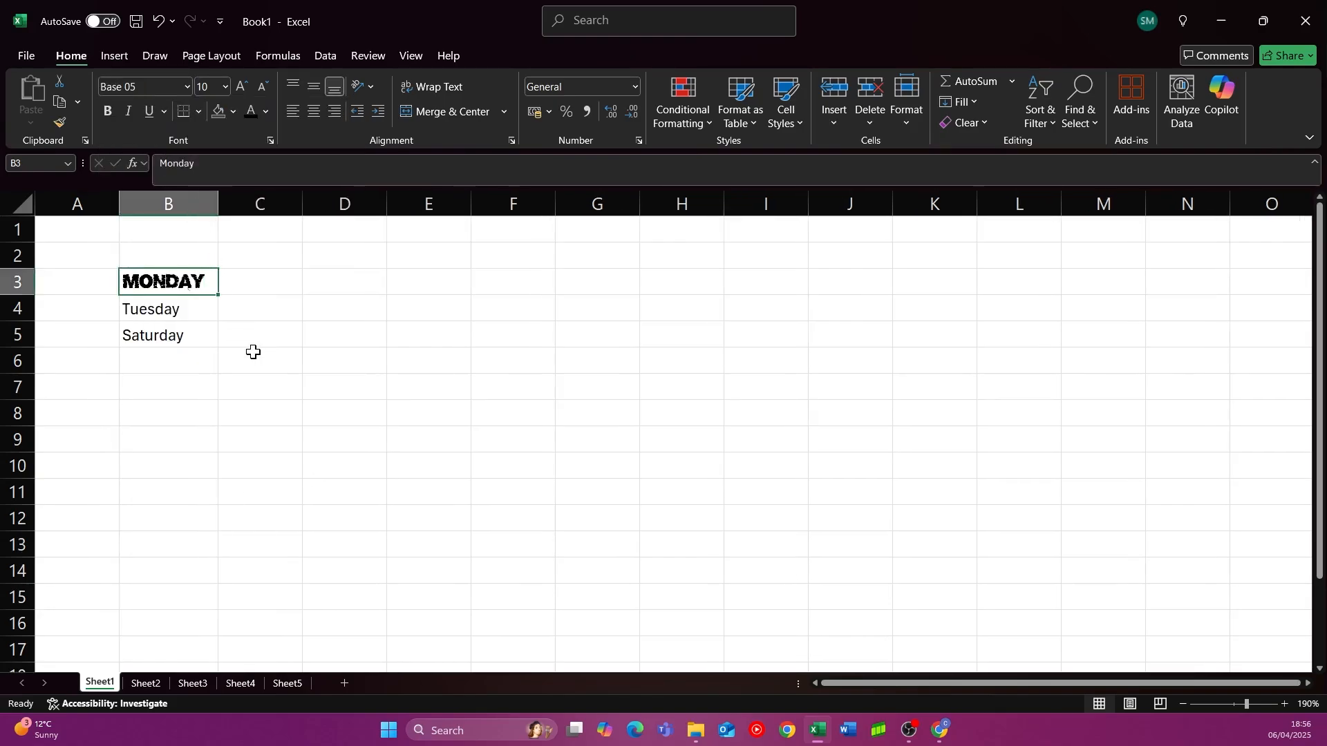
- Give the Monday cell a red font colour and a green fill
{"action": "left_click", "coordinate": [267, 111]}
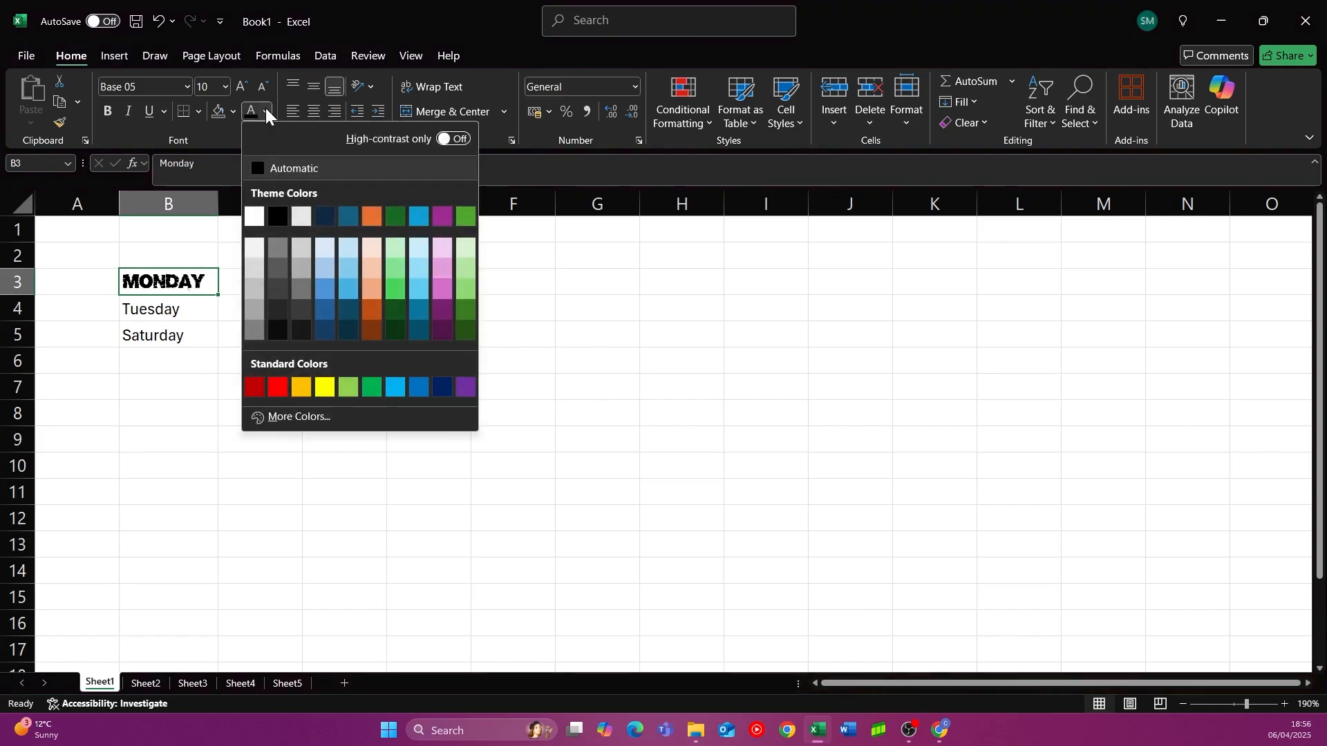
{"action": "left_click", "coordinate": [279, 387]}
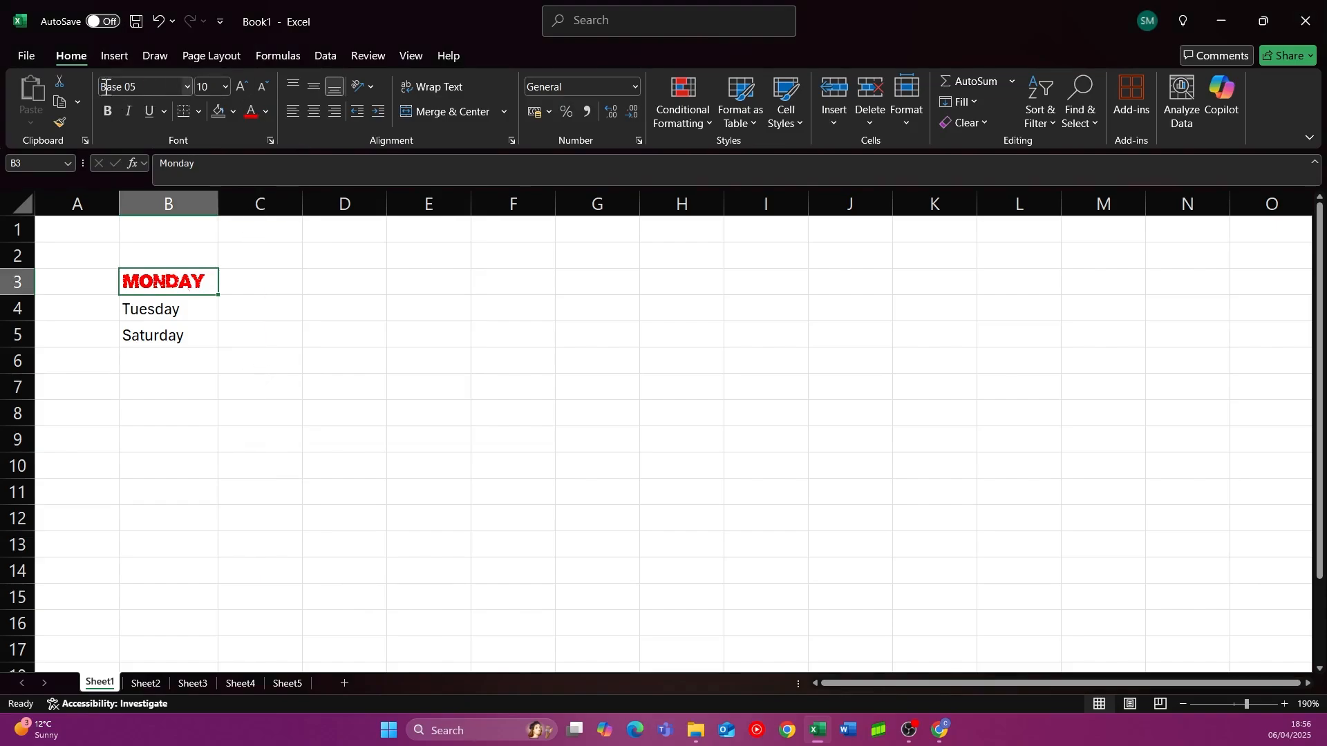
{"action": "left_click", "coordinate": [233, 111]}
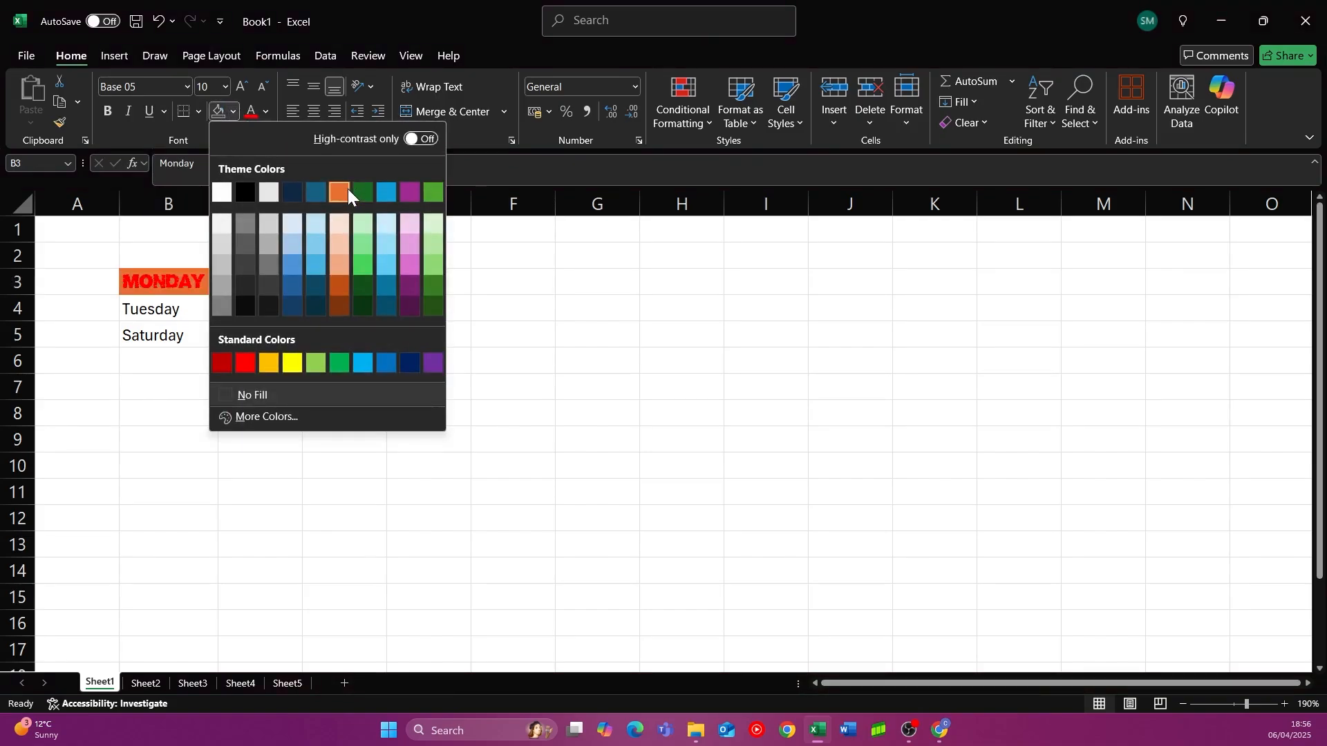
{"action": "left_click", "coordinate": [429, 195]}
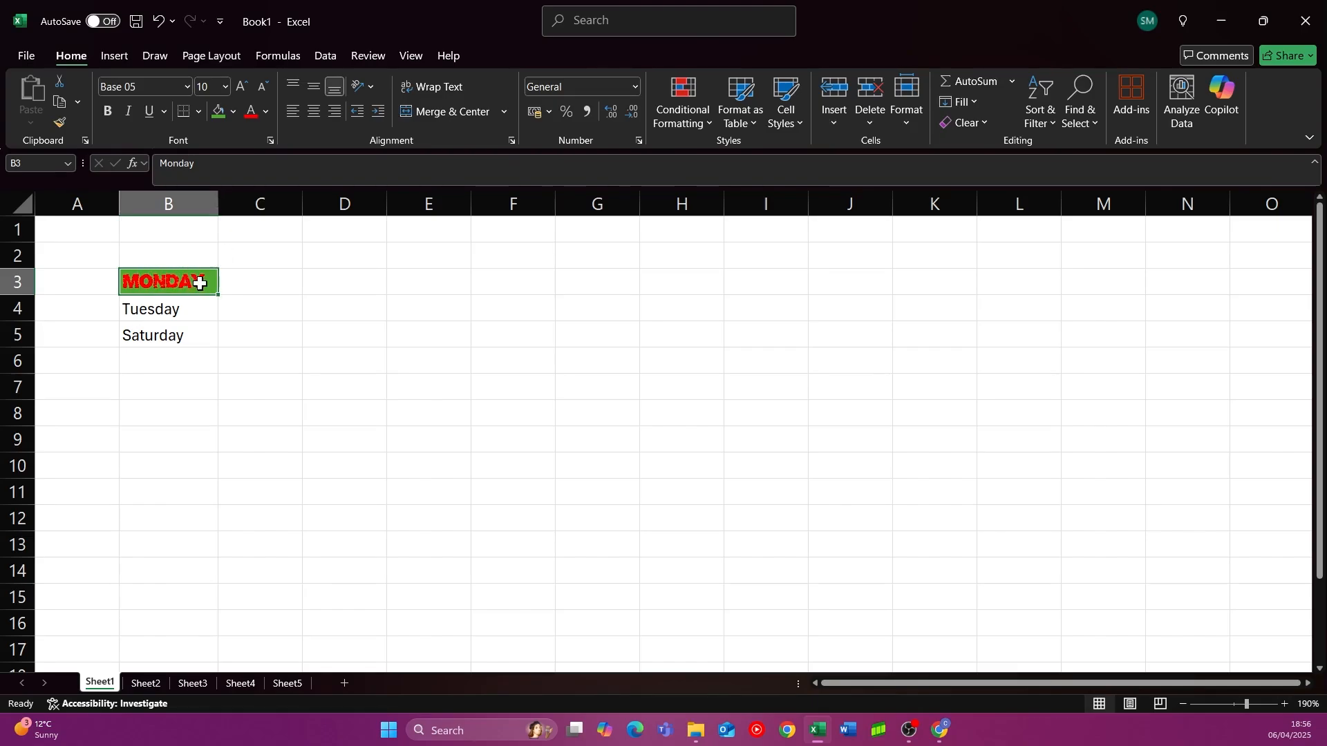
- Try narrower and wider sizes for column B and a shorter row 3, and AutoFit both to their contents
{"action": "left_click_drag", "start_coordinate": [219, 203], "coordinate": [167, 203]}
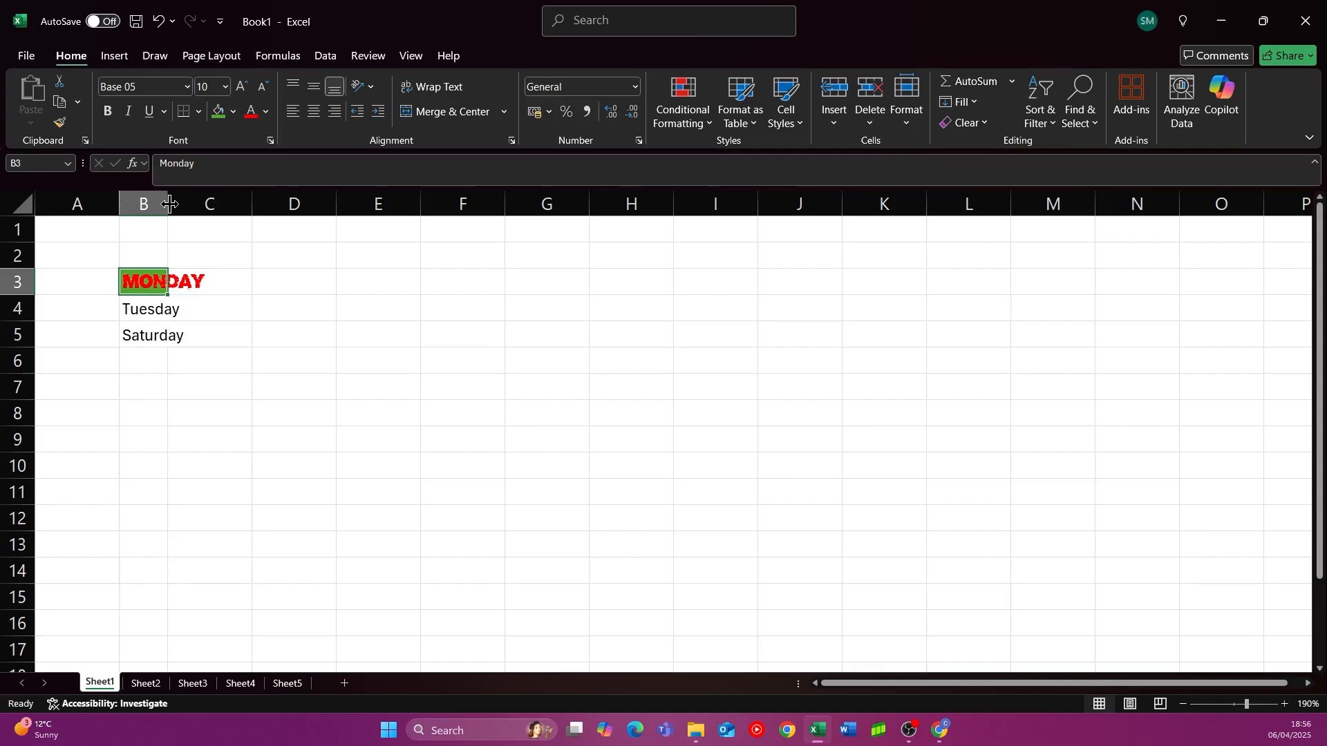
{"action": "left_click_drag", "start_coordinate": [170, 204], "coordinate": [433, 206]}
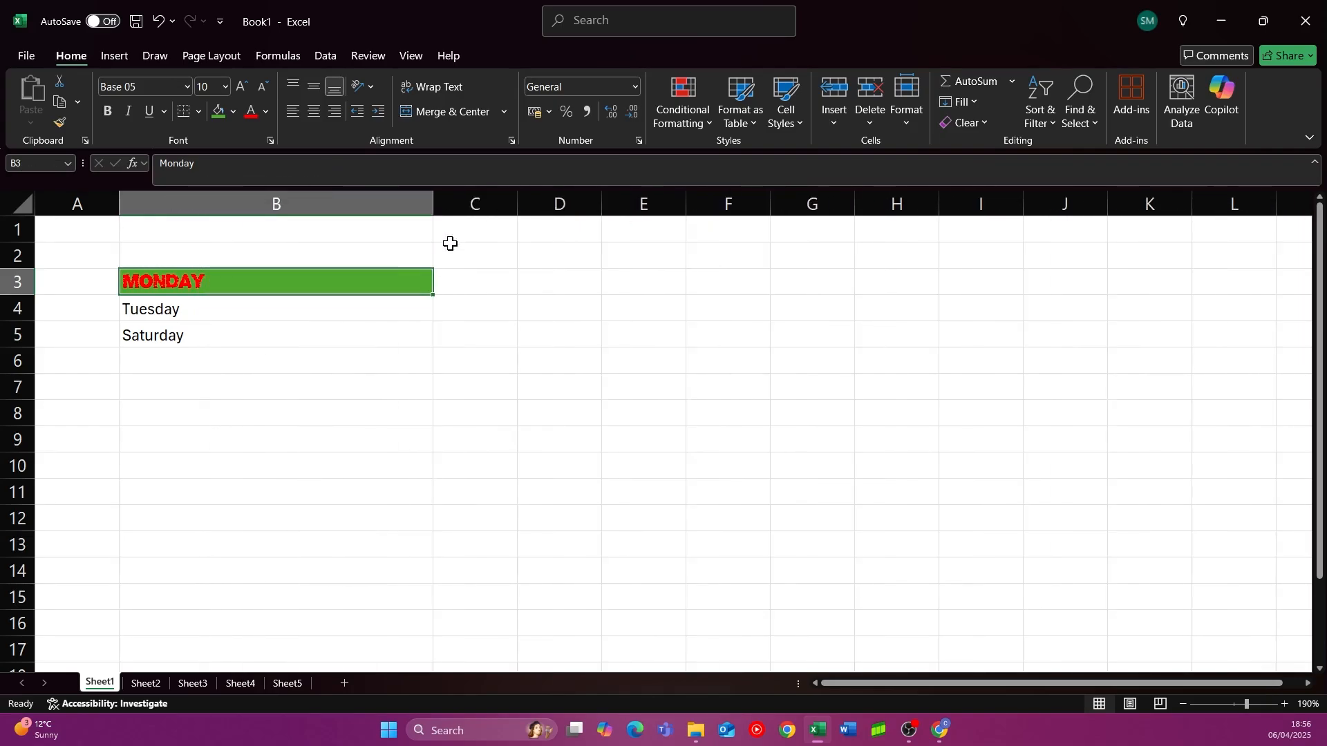
{"action": "double_click", "coordinate": [431, 200]}
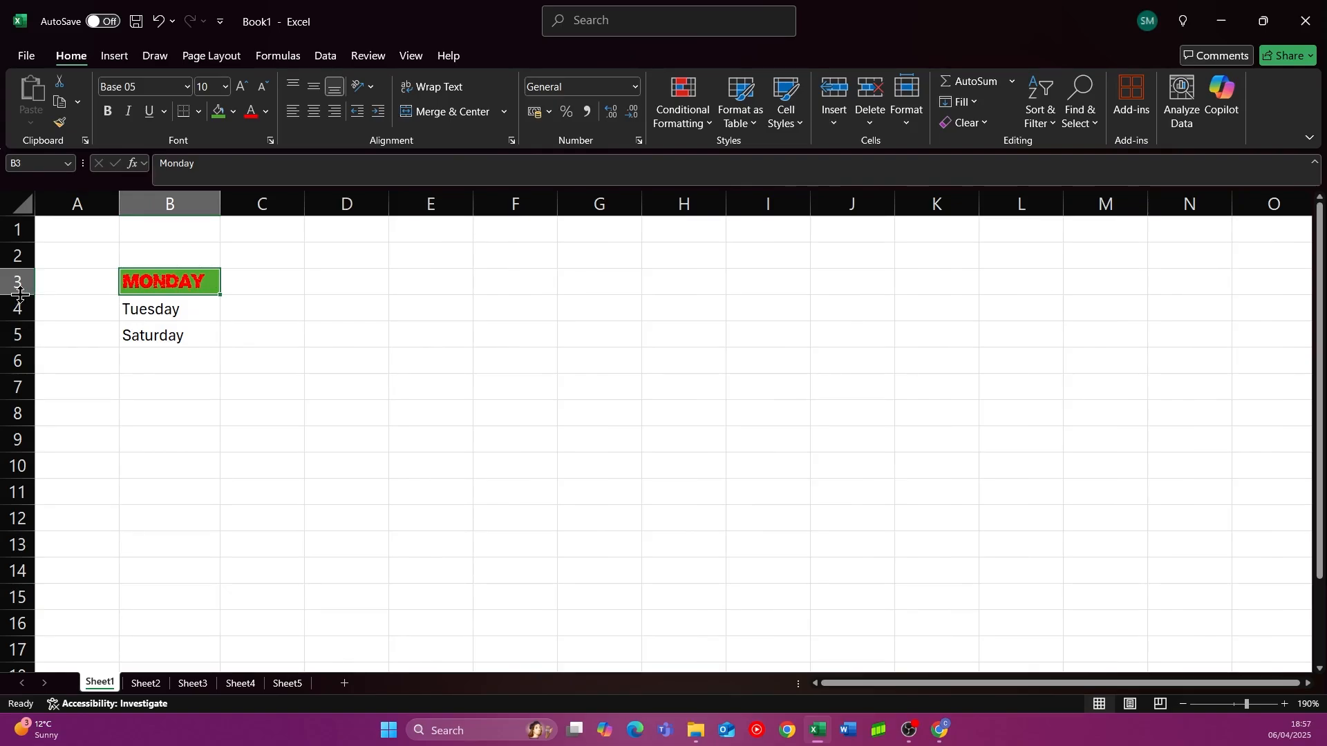
{"action": "mouse_move", "coordinate": [22, 294]}
{"action": "left_mouse_down"}
{"action": "mouse_move", "coordinate": [12, 342]}
{"action": "mouse_move", "coordinate": [14, 287]}
{"action": "left_mouse_up"}
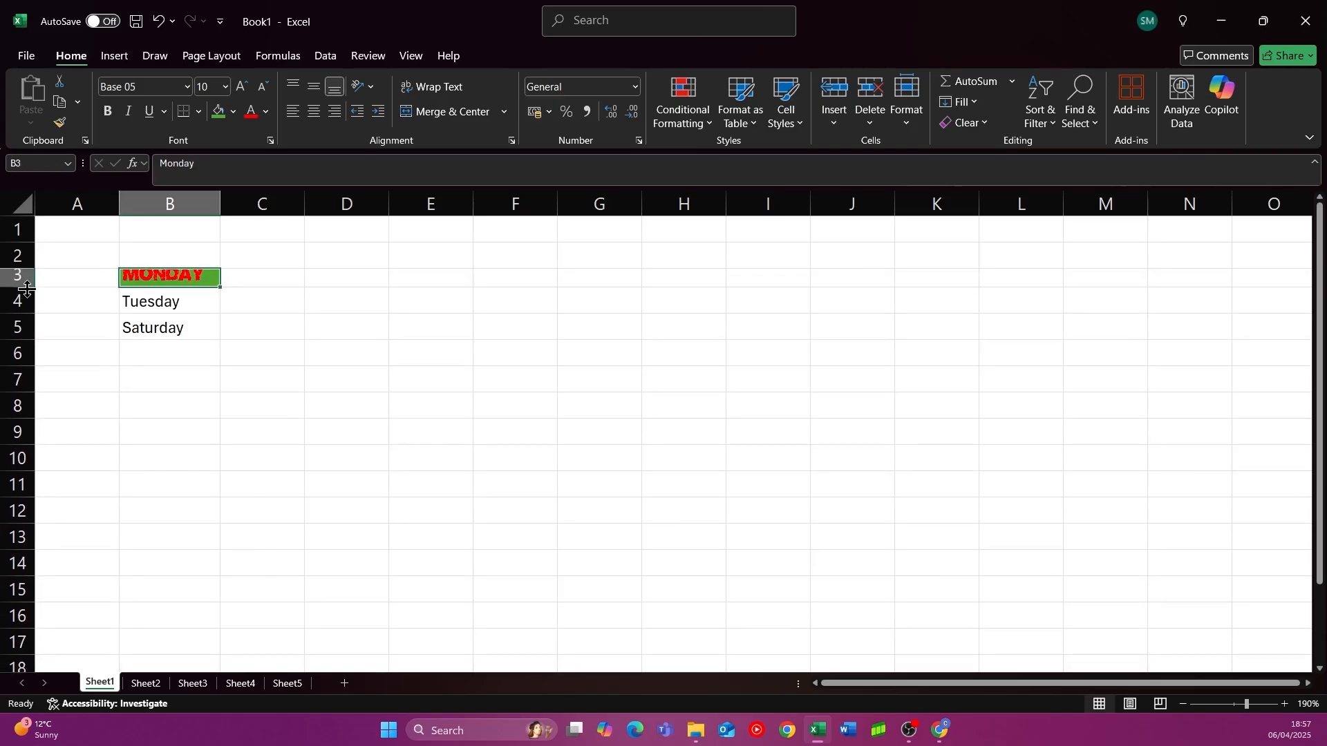
{"action": "double_click", "coordinate": [24, 290]}
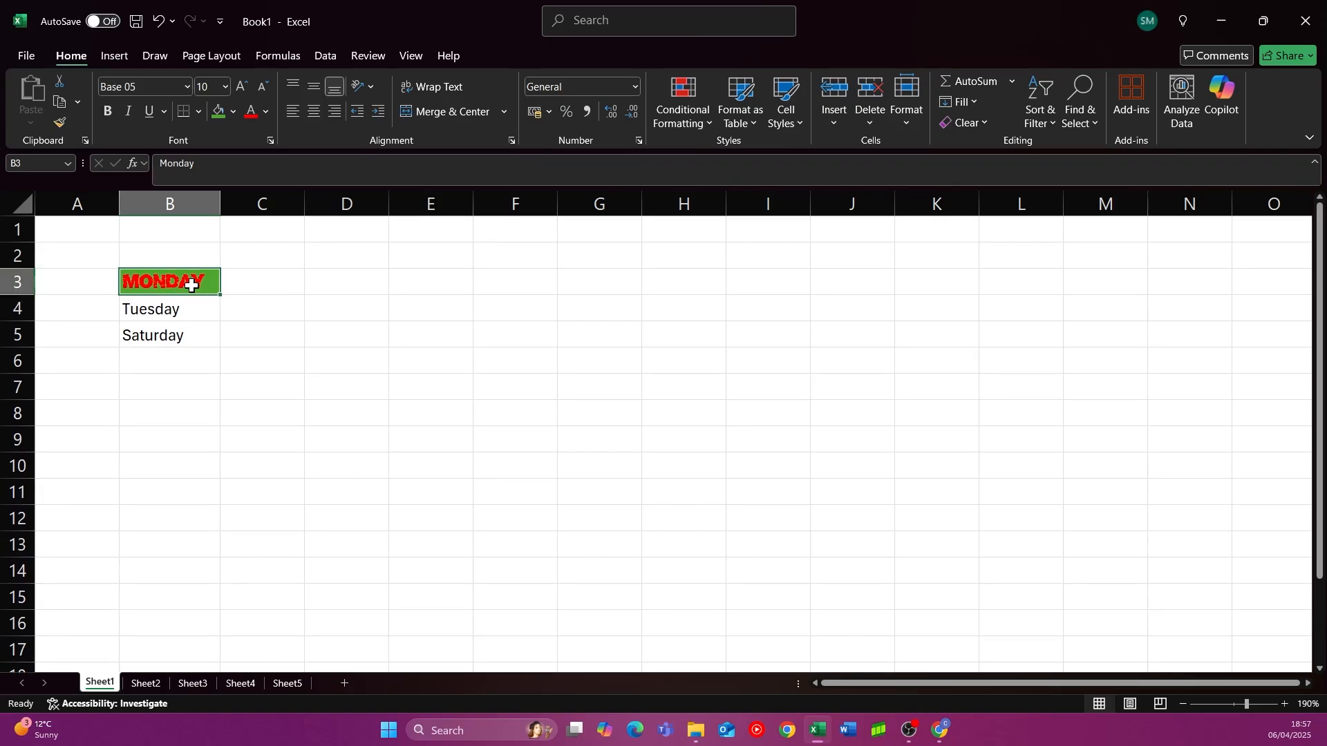
- Merge and center the Tuesday entry across cells B4 to G4
{"action": "left_click", "coordinate": [204, 312]}
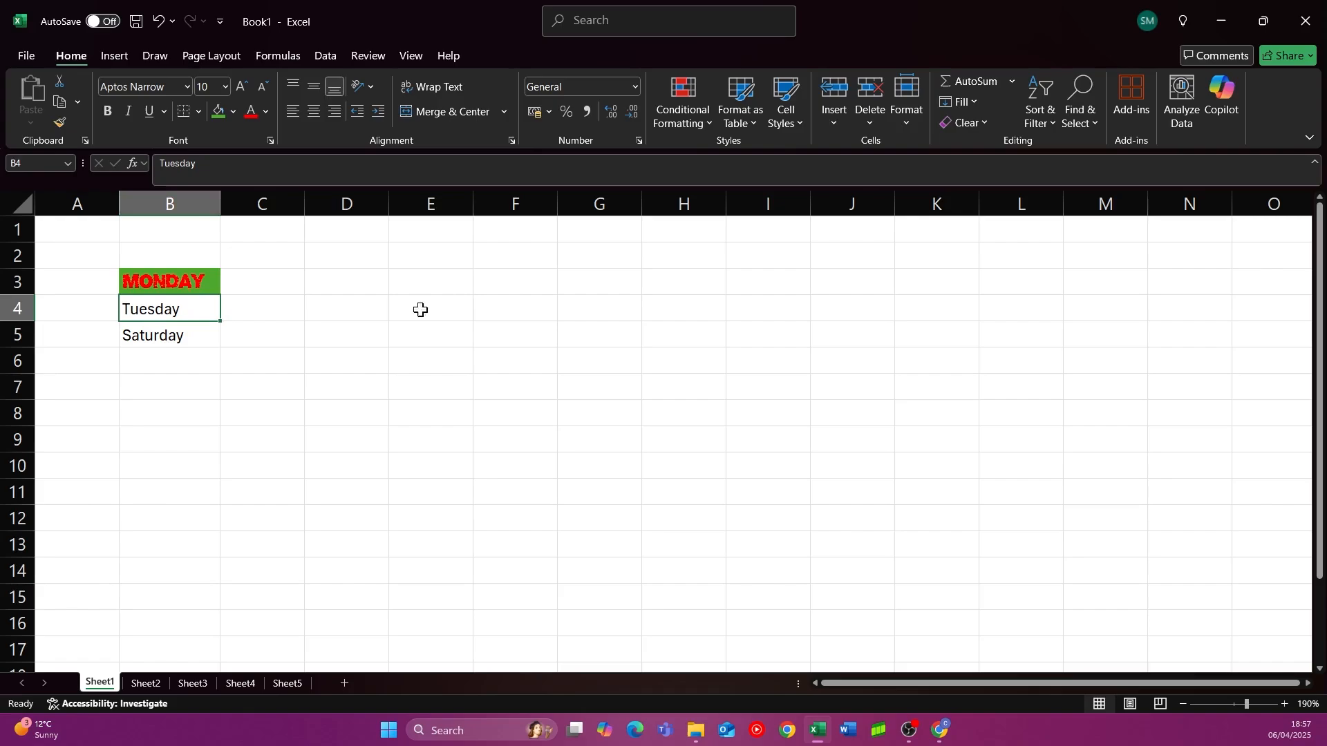
{"action": "left_click", "coordinate": [311, 308]}
{"action": "left_click", "coordinate": [428, 309]}
{"action": "left_click", "coordinate": [599, 308]}
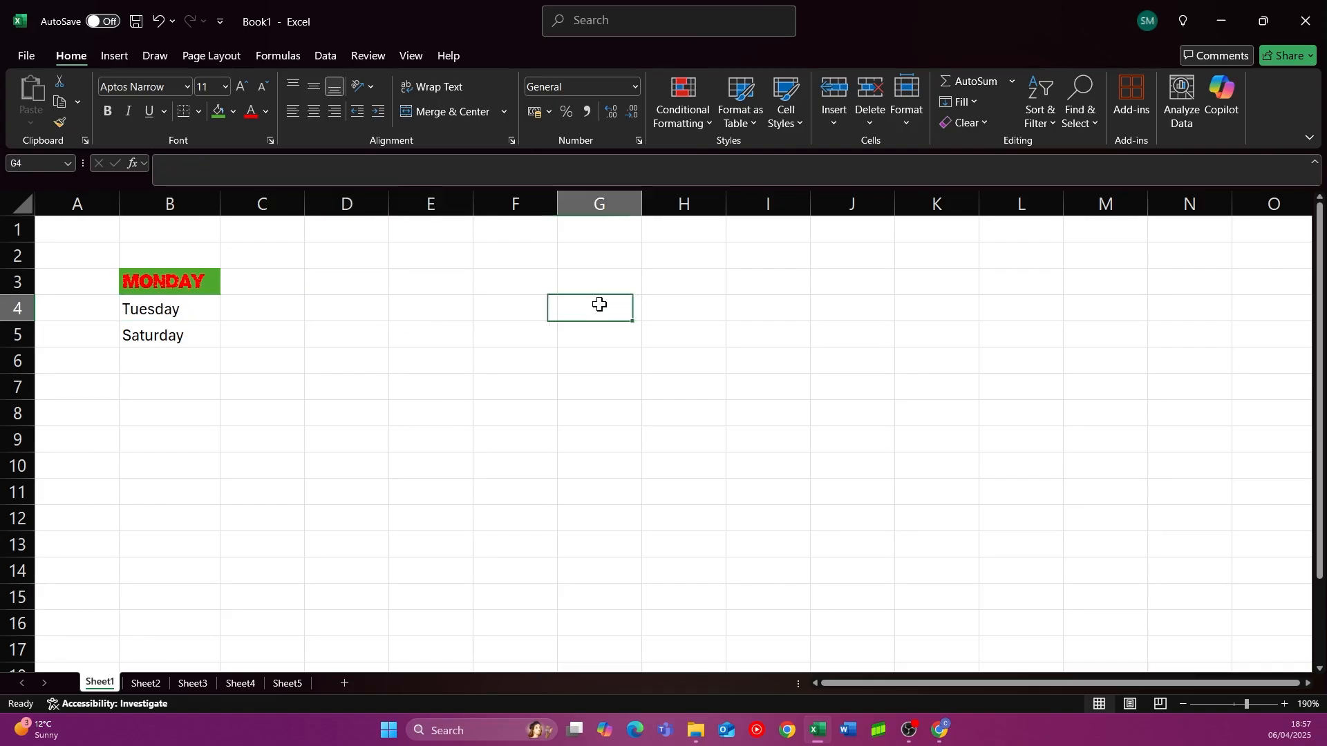
{"action": "left_click", "coordinate": [191, 310]}
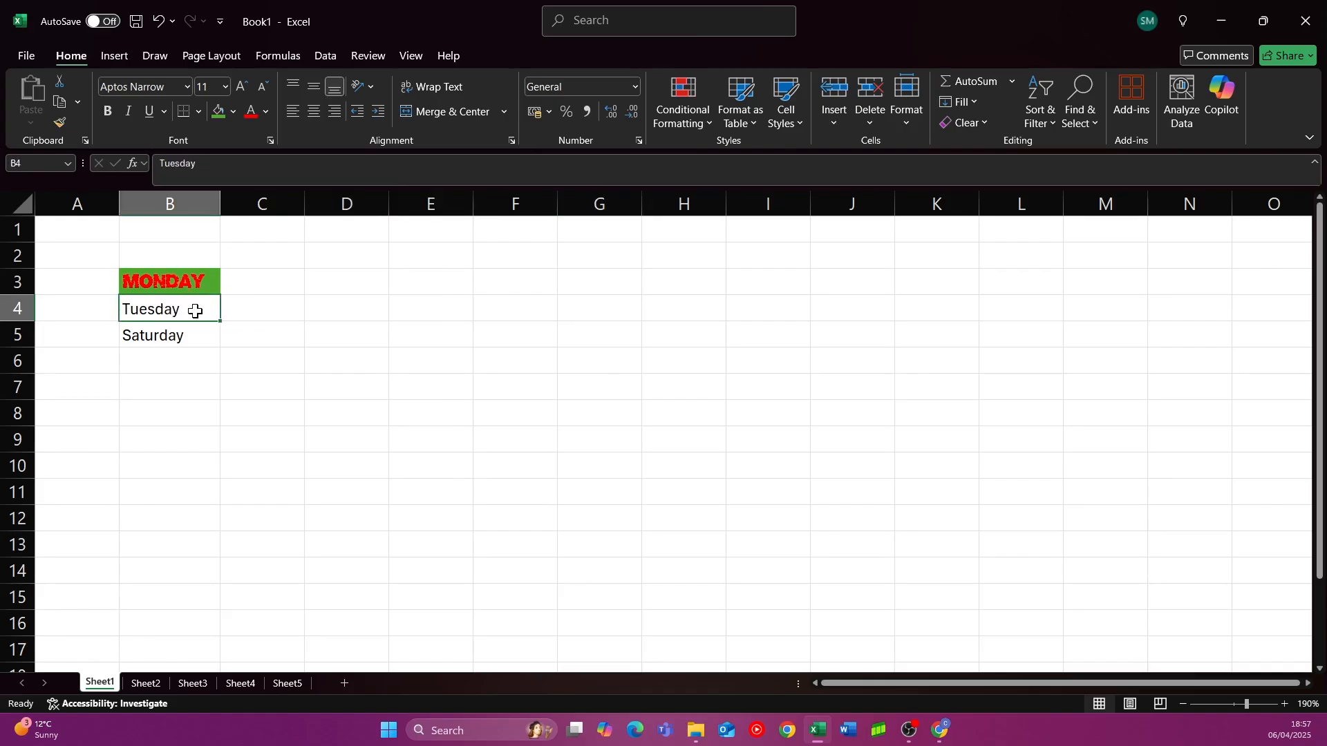
{"action": "left_click_drag", "start_coordinate": [195, 311], "coordinate": [562, 311]}
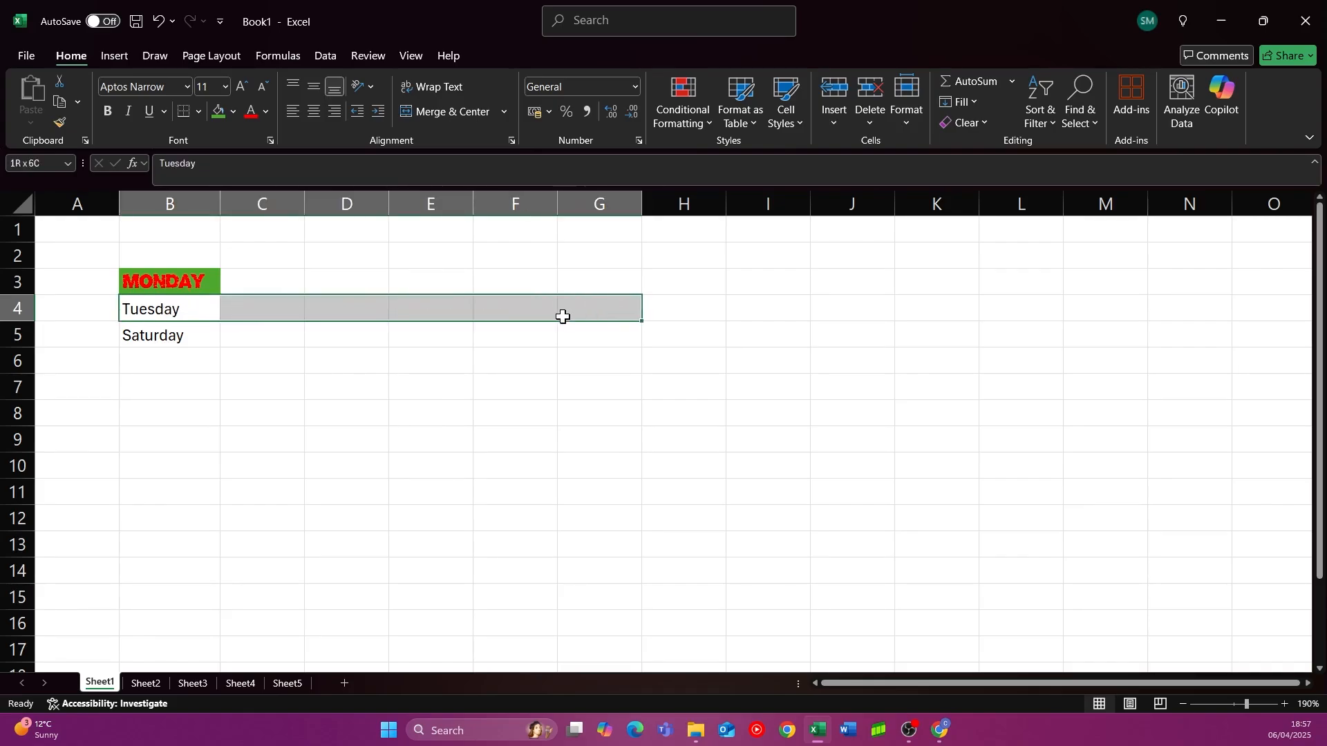
{"action": "left_click", "coordinate": [438, 110]}
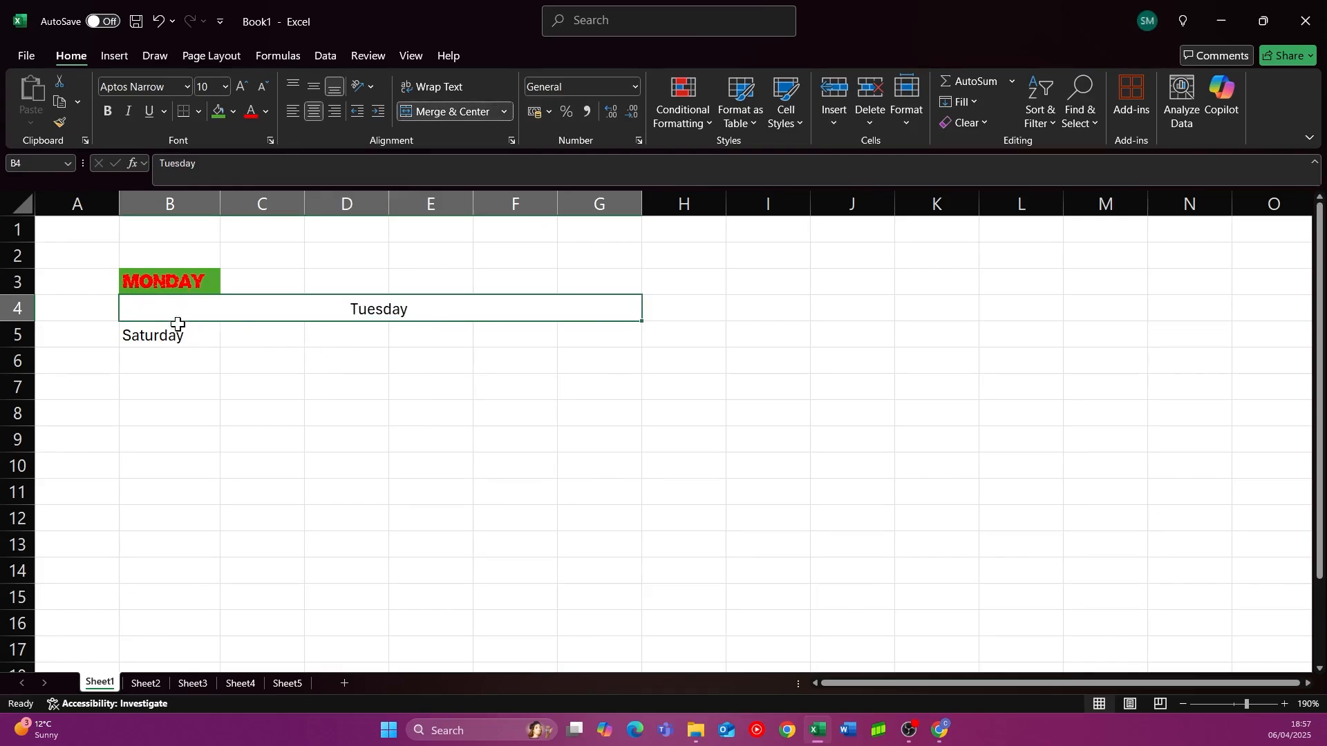
{"action": "key", "text": "ctrl+z"}
{"action": "left_click", "coordinate": [605, 257]}
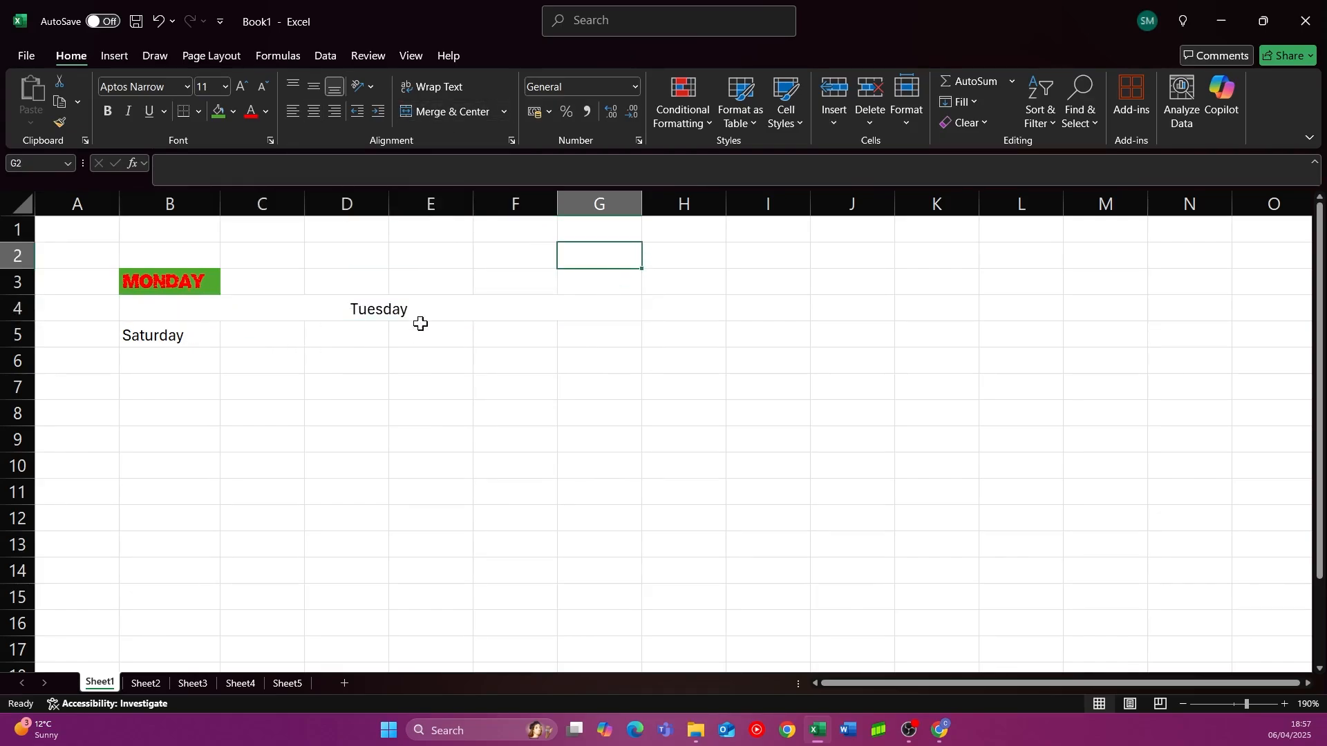
- Enlarge the merged Tuesday heading's font to size 16 and make it bold and italic
{"action": "left_click", "coordinate": [184, 308]}
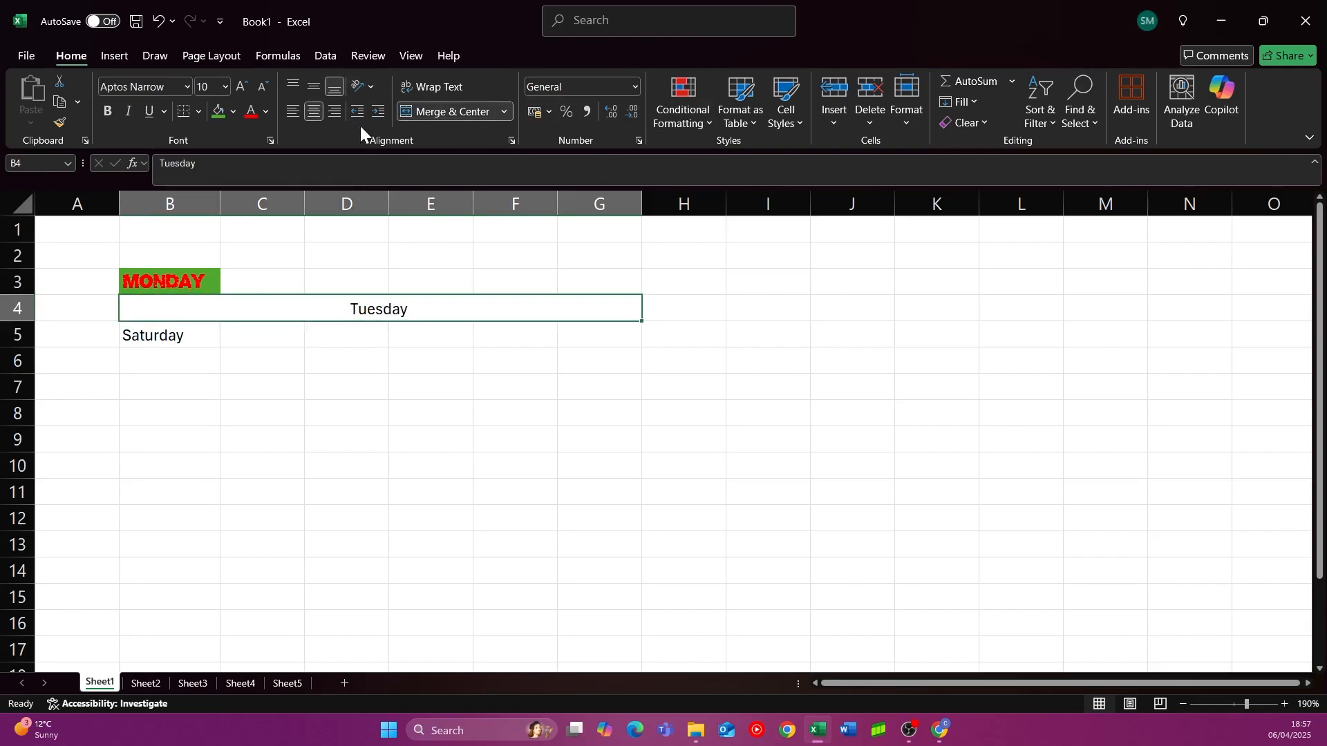
{"action": "left_click", "coordinate": [243, 82]}
{"action": "left_click", "coordinate": [242, 82]}
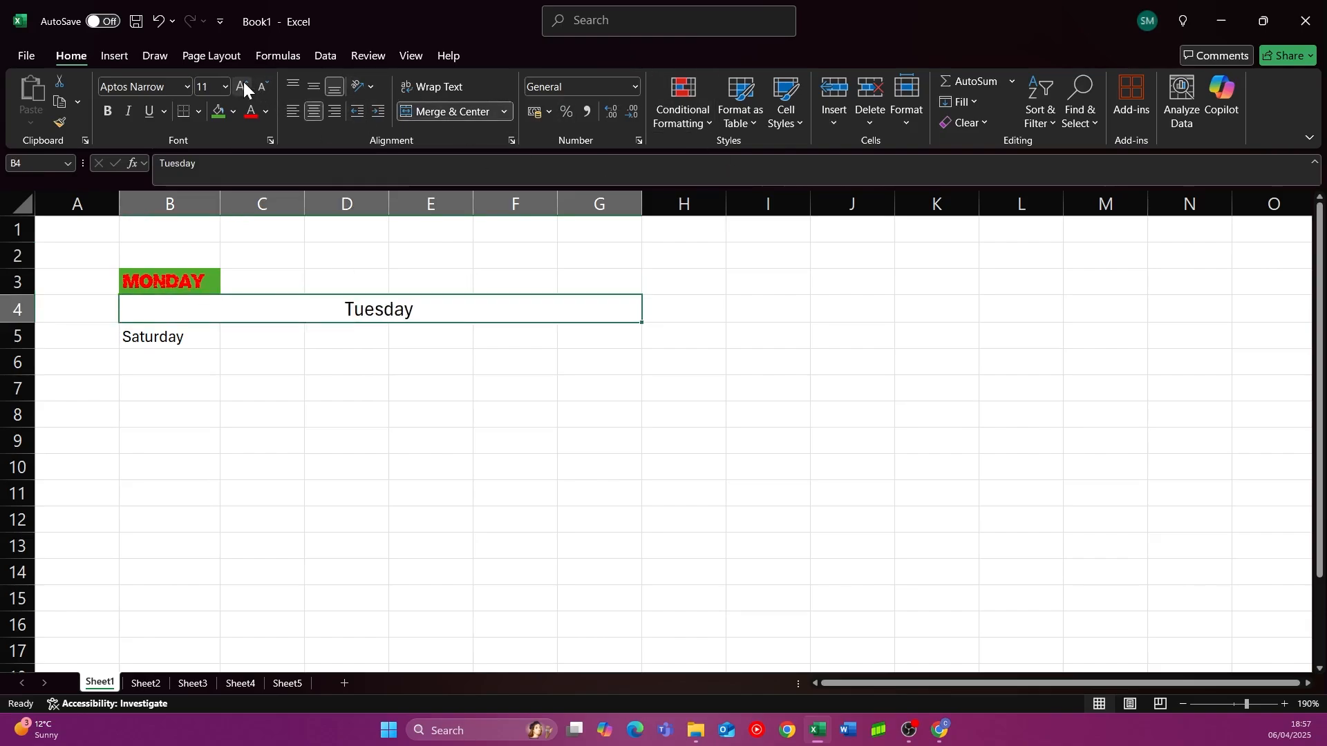
{"action": "left_click", "coordinate": [243, 82]}
{"action": "left_click", "coordinate": [243, 85]}
{"action": "left_click", "coordinate": [105, 109]}
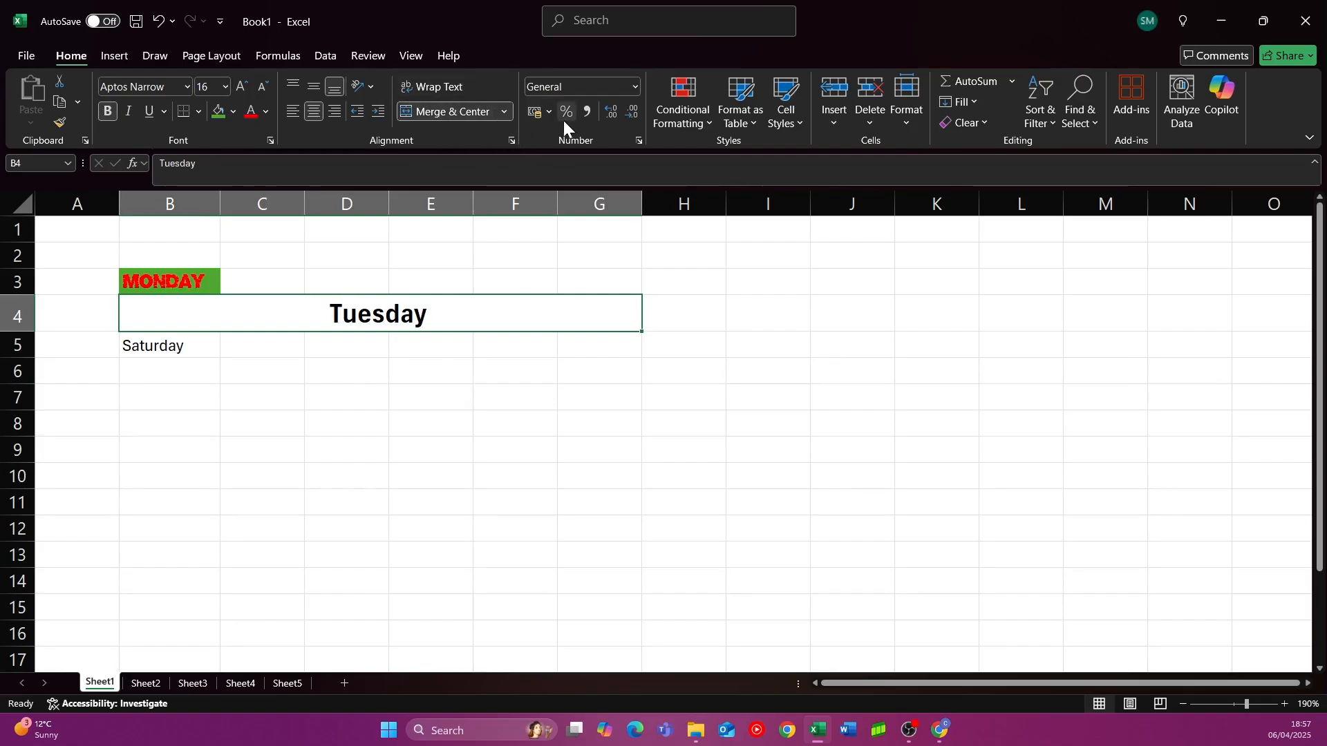
{"action": "left_click", "coordinate": [129, 113]}
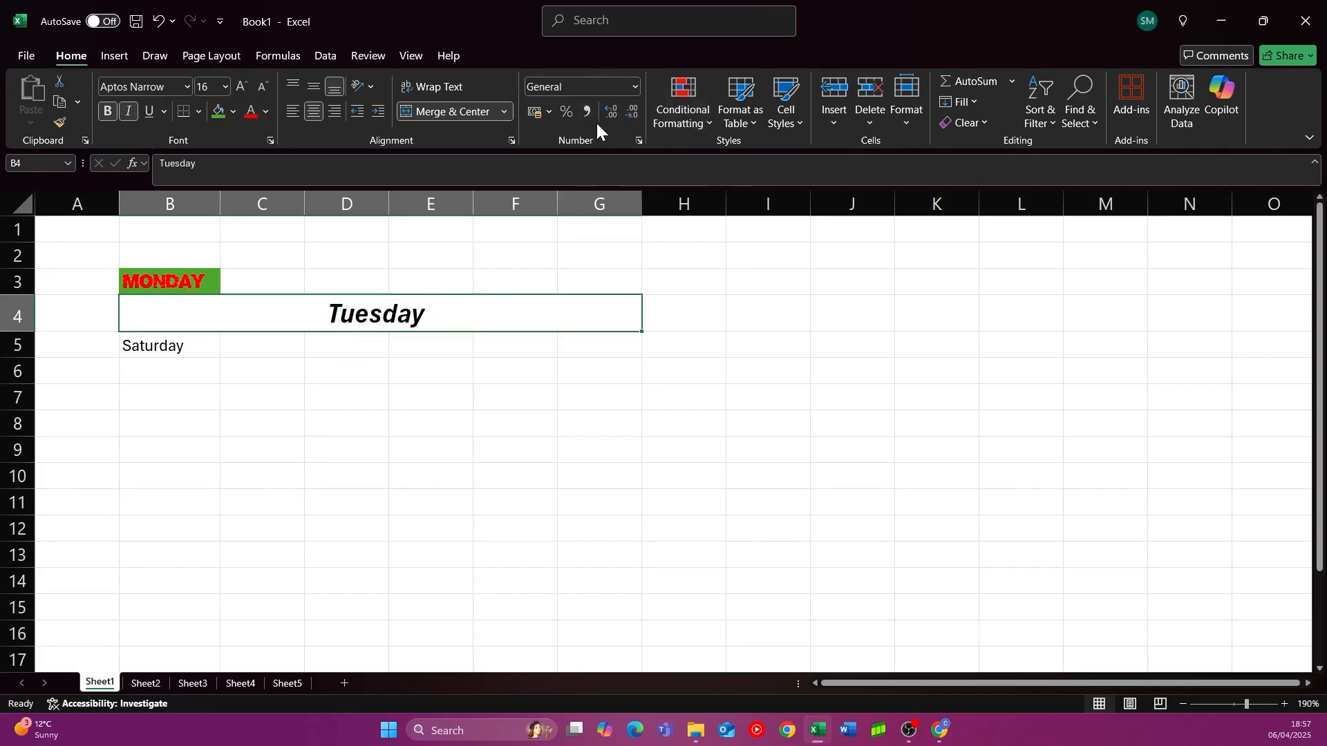
- Apply Thick Outside Borders to the Saturday cell B5
{"action": "left_click", "coordinate": [172, 344]}
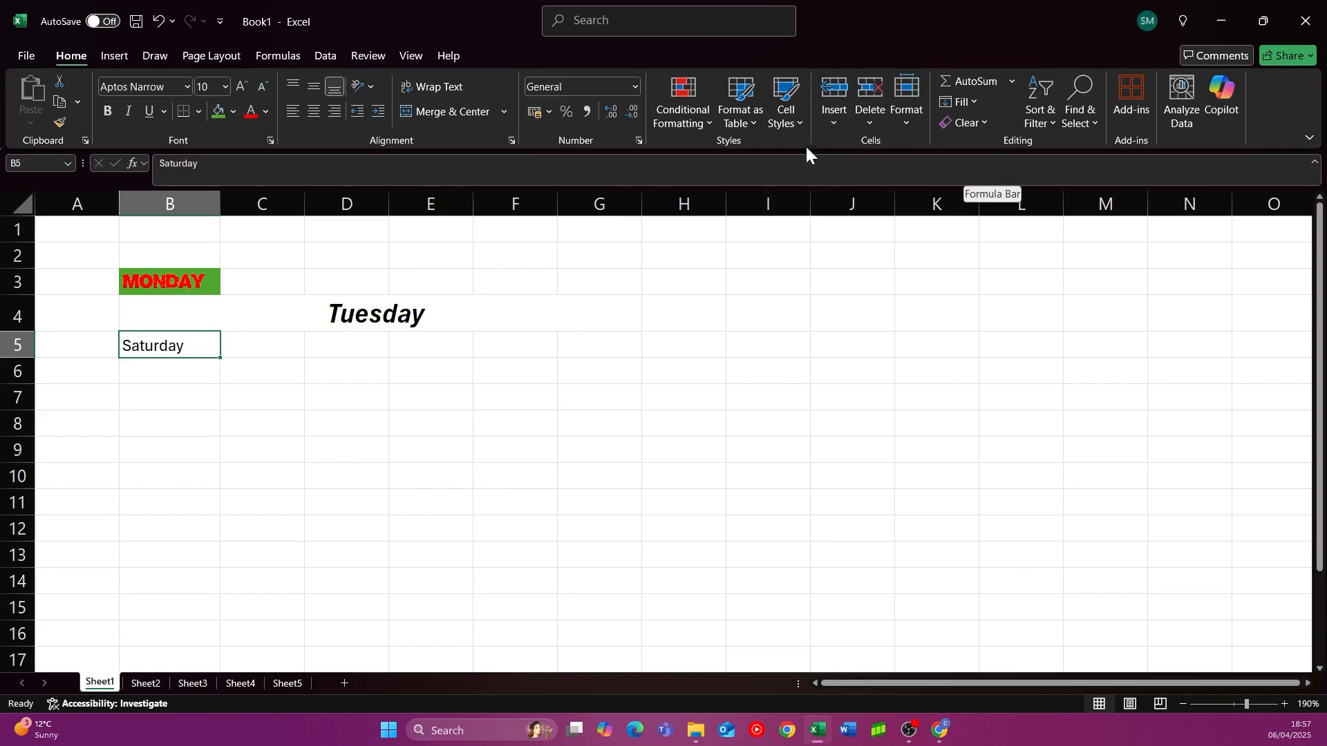
{"action": "left_click", "coordinate": [198, 113]}
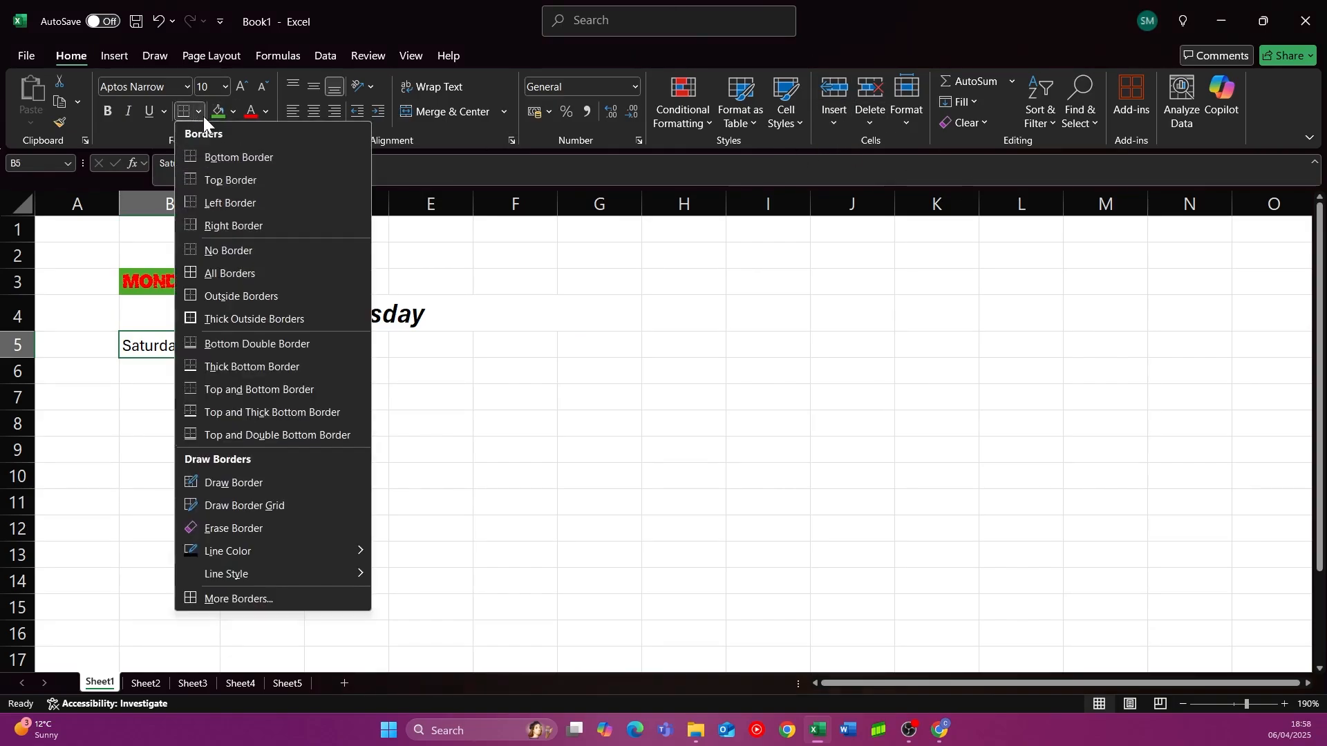
{"action": "left_click", "coordinate": [209, 317]}
{"action": "left_click", "coordinate": [179, 459]}
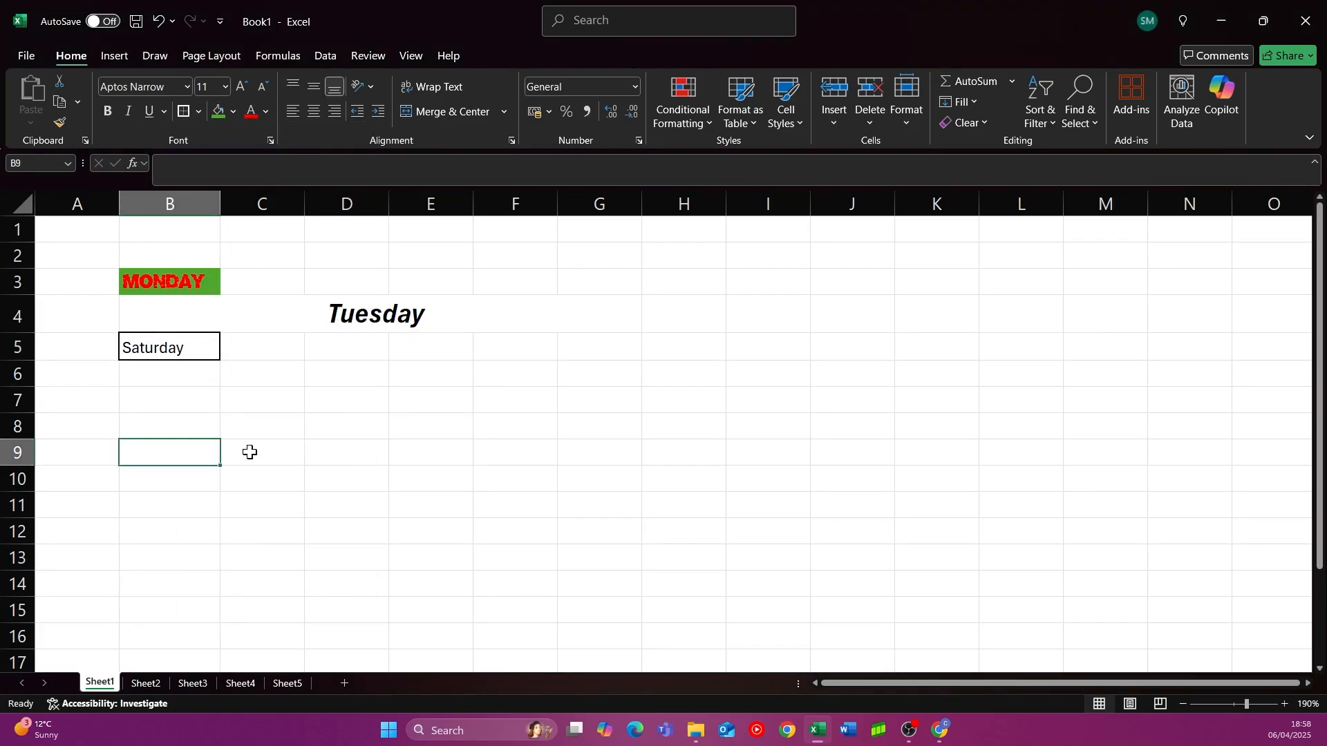
{"action": "left_click", "coordinate": [197, 342]}
{"action": "left_click", "coordinate": [200, 374]}
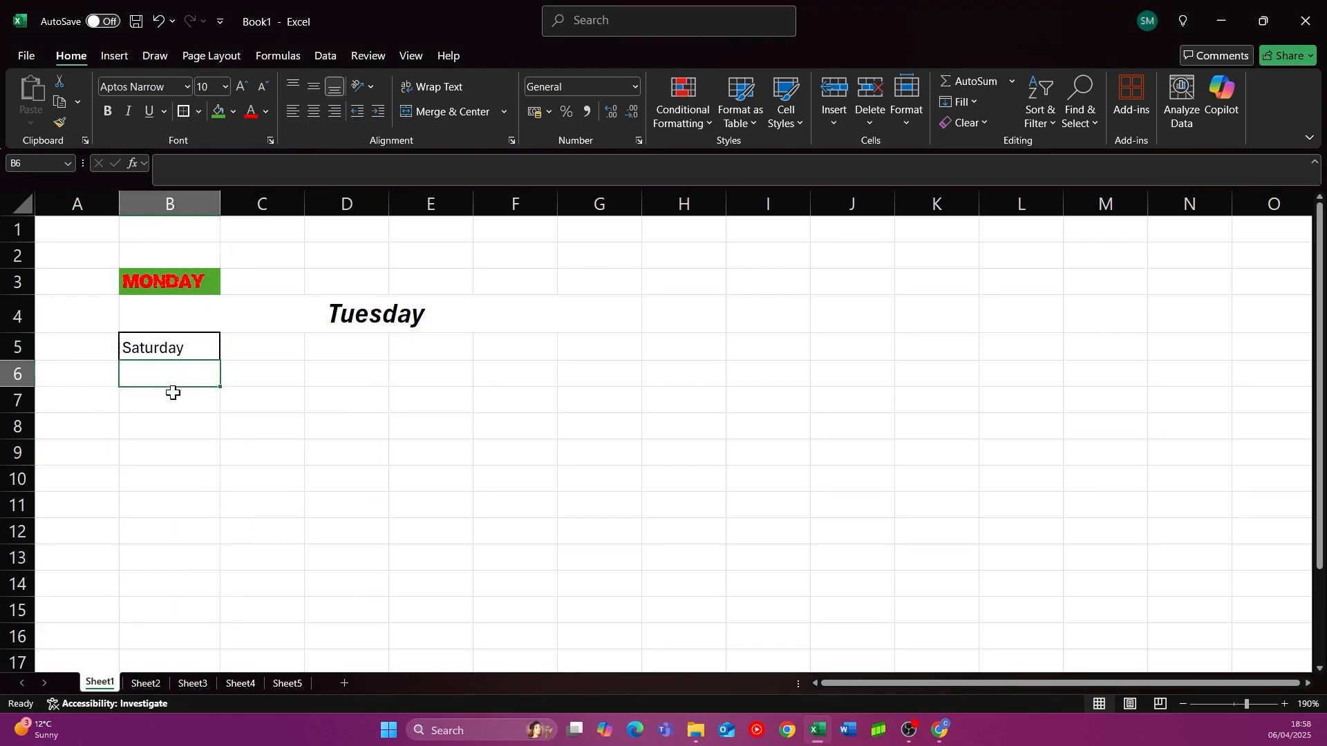
{"action": "left_click", "coordinate": [250, 383]}
{"action": "left_click", "coordinate": [211, 481]}
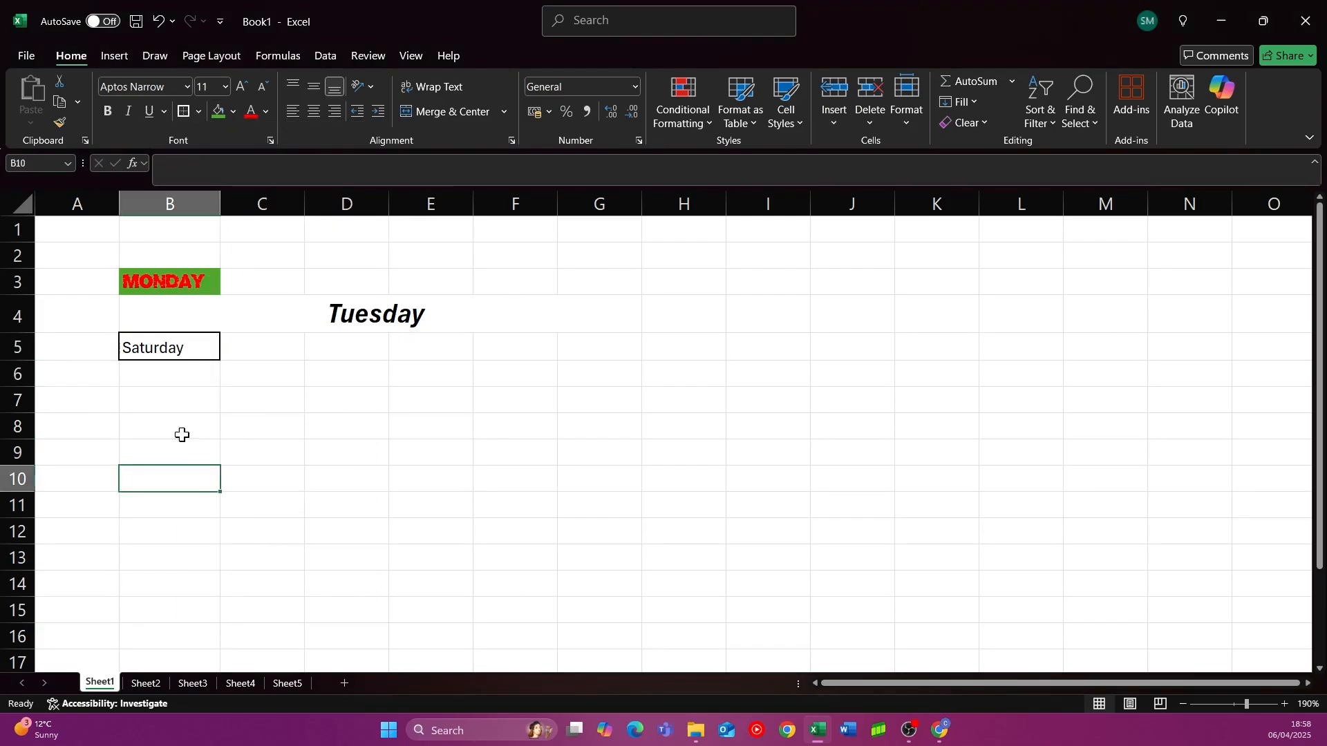
- Apply All Borders to the empty cells B6 and B7 below Saturday
{"action": "left_click", "coordinate": [199, 366]}
{"action": "left_click", "coordinate": [199, 111]}
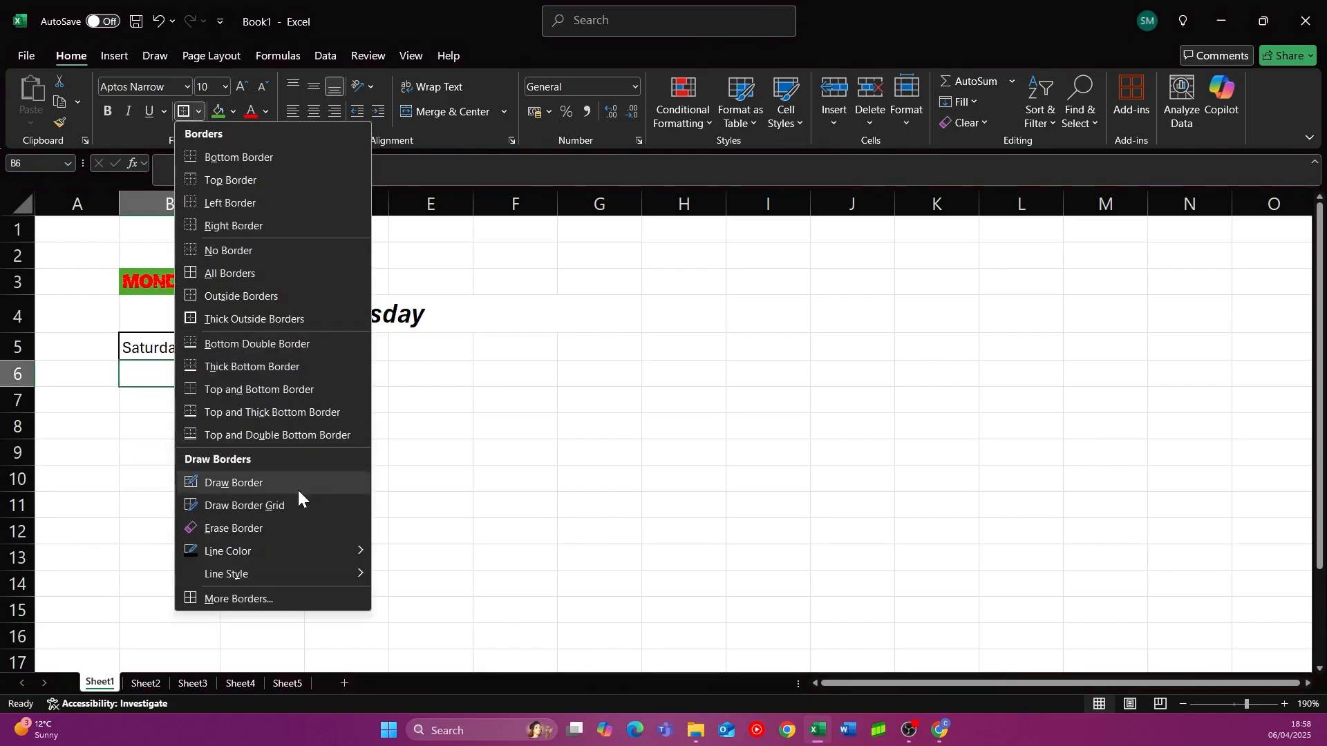
{"action": "left_click", "coordinate": [217, 273]}
{"action": "left_click", "coordinate": [161, 399]}
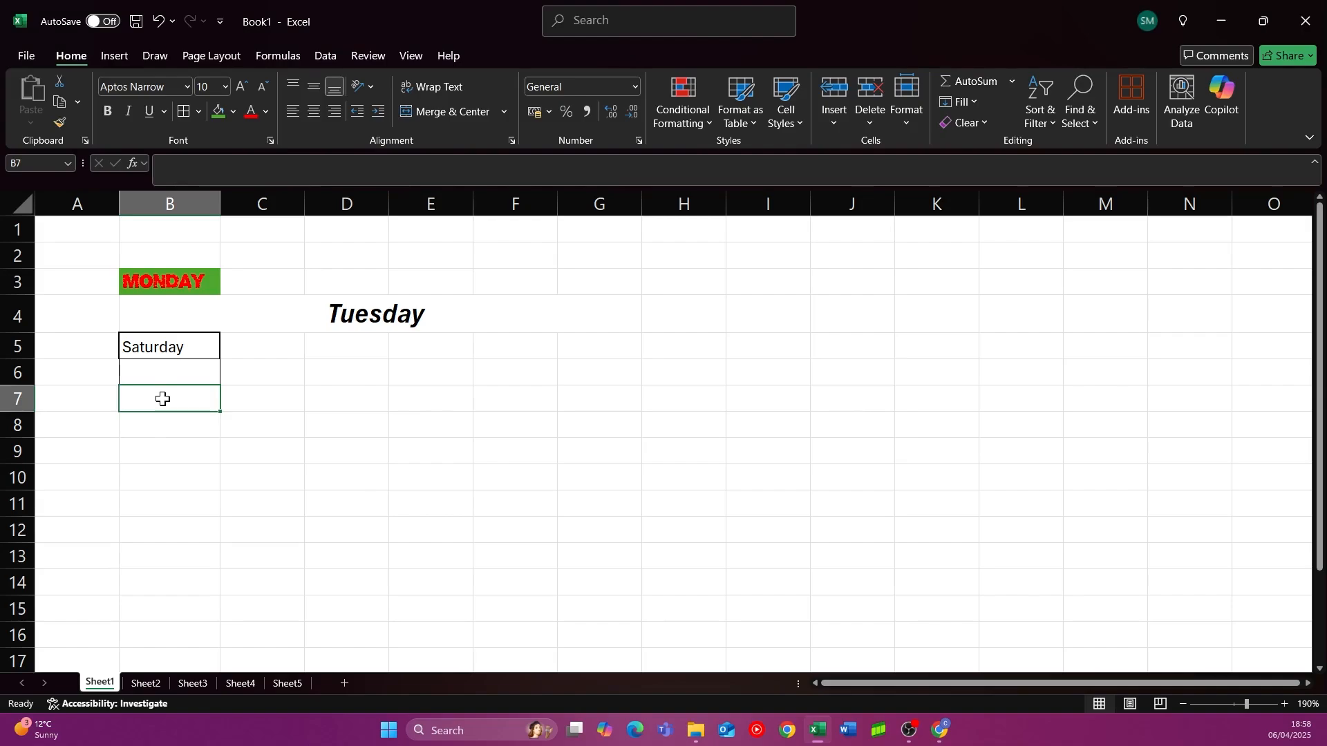
{"action": "left_click", "coordinate": [180, 379]}
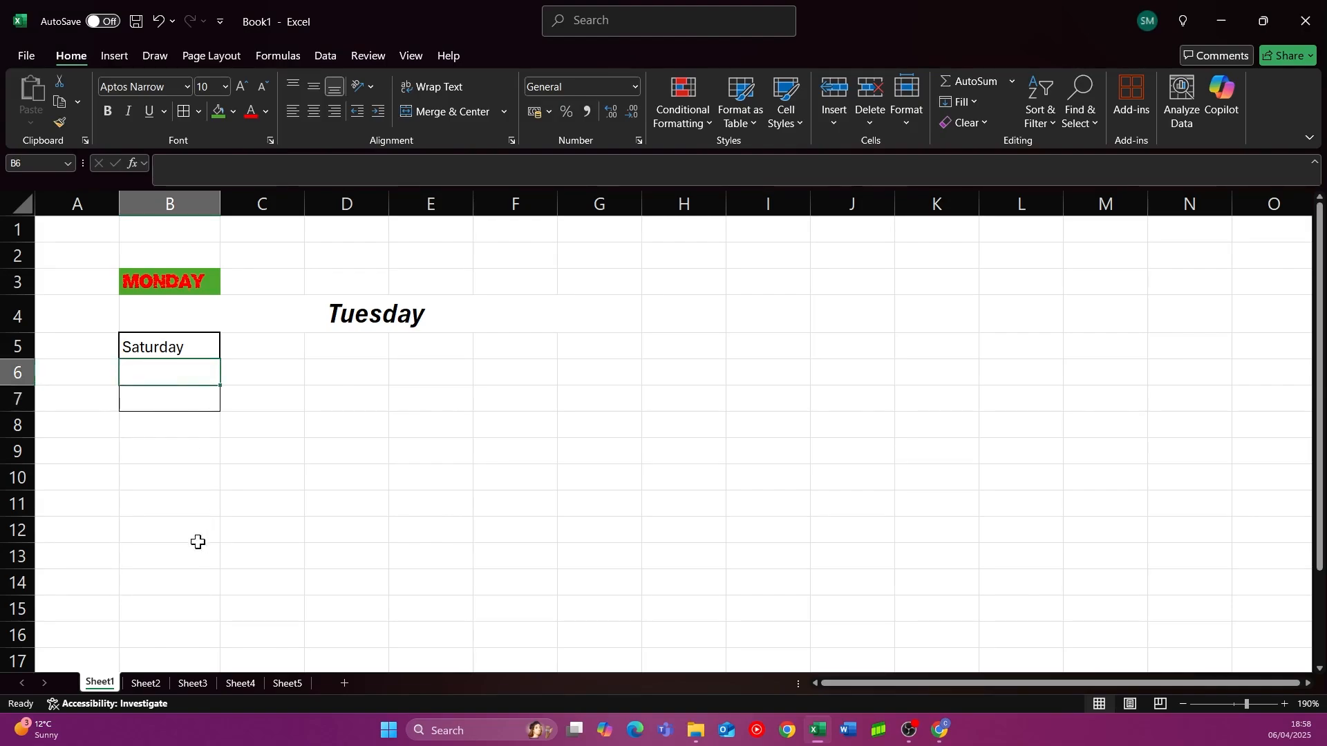
{"action": "left_click", "coordinate": [196, 538]}
- Enter the numbers 100, 50.50 and 3.14 in cells B6, B7 and B8
{"action": "left_click", "coordinate": [165, 369]}
{"action": "type", "text": "100"}
{"action": "key", "text": "Return"}
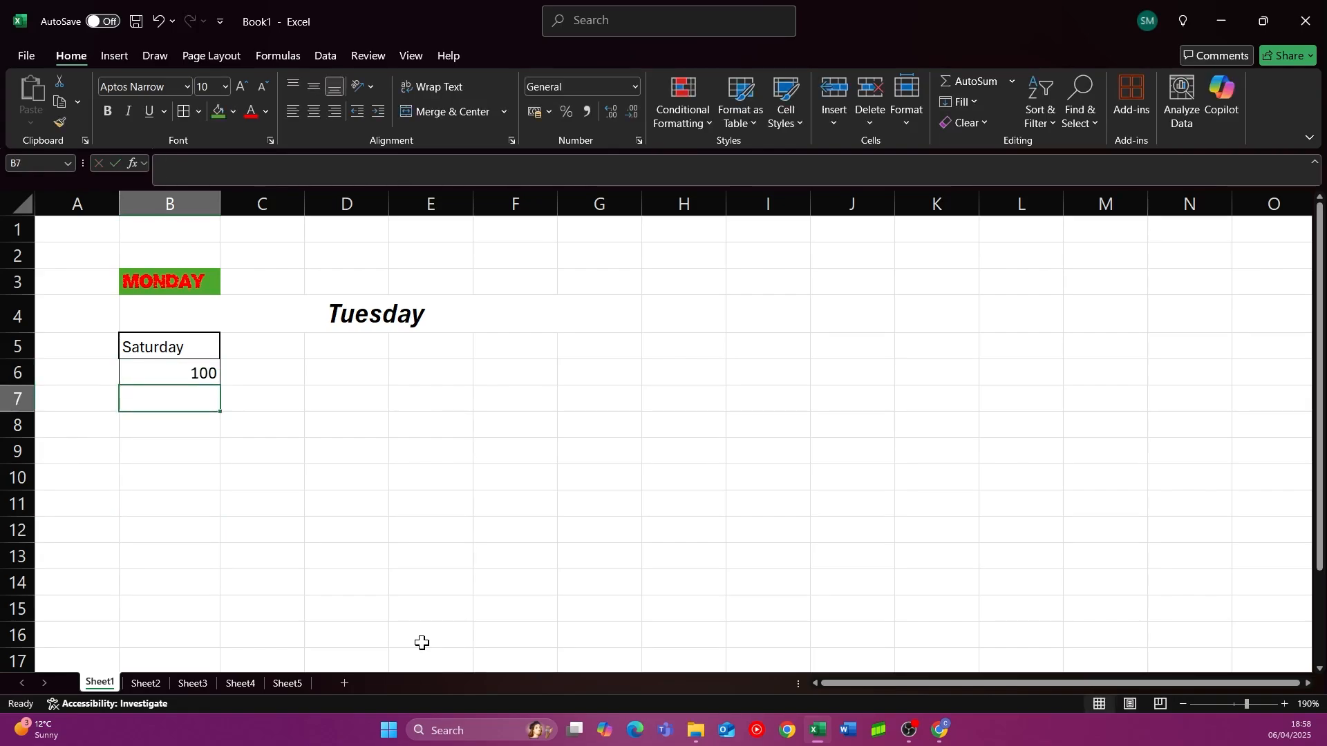
{"action": "type", "text": "50.50"}
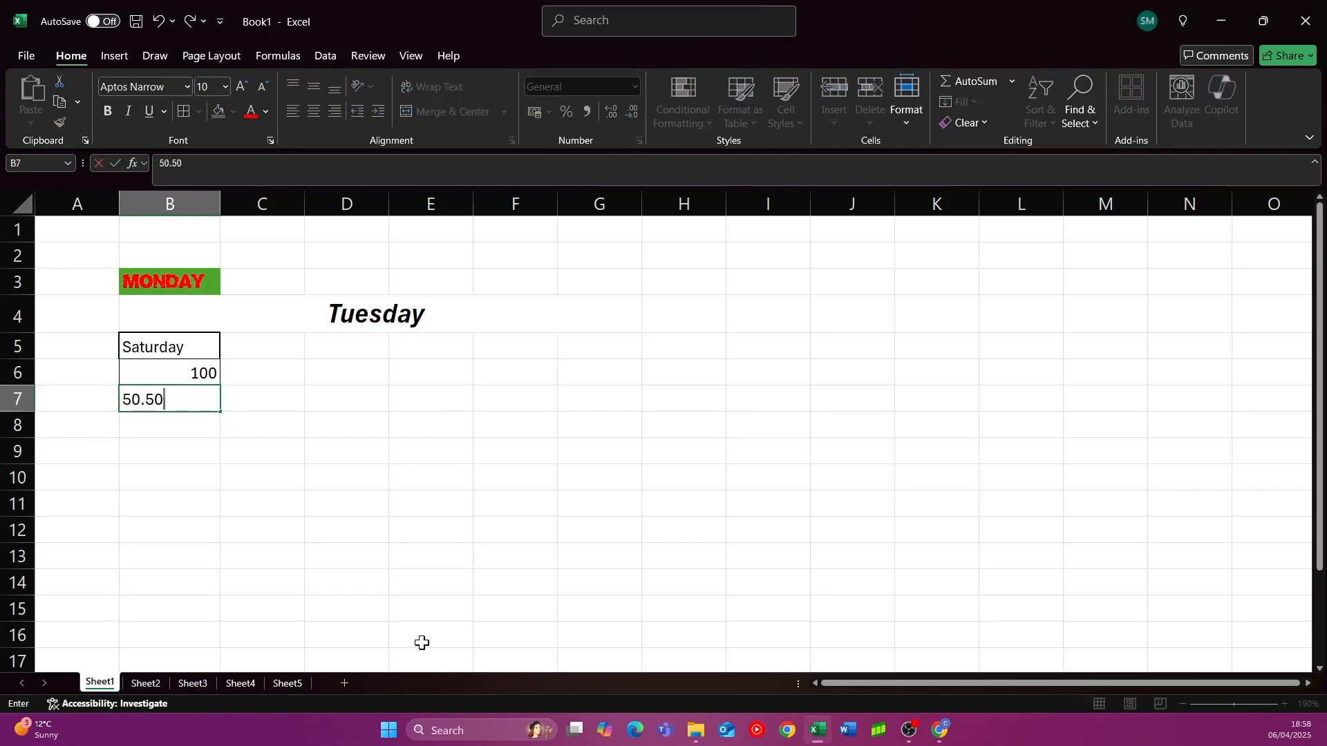
{"action": "key", "text": "Return"}
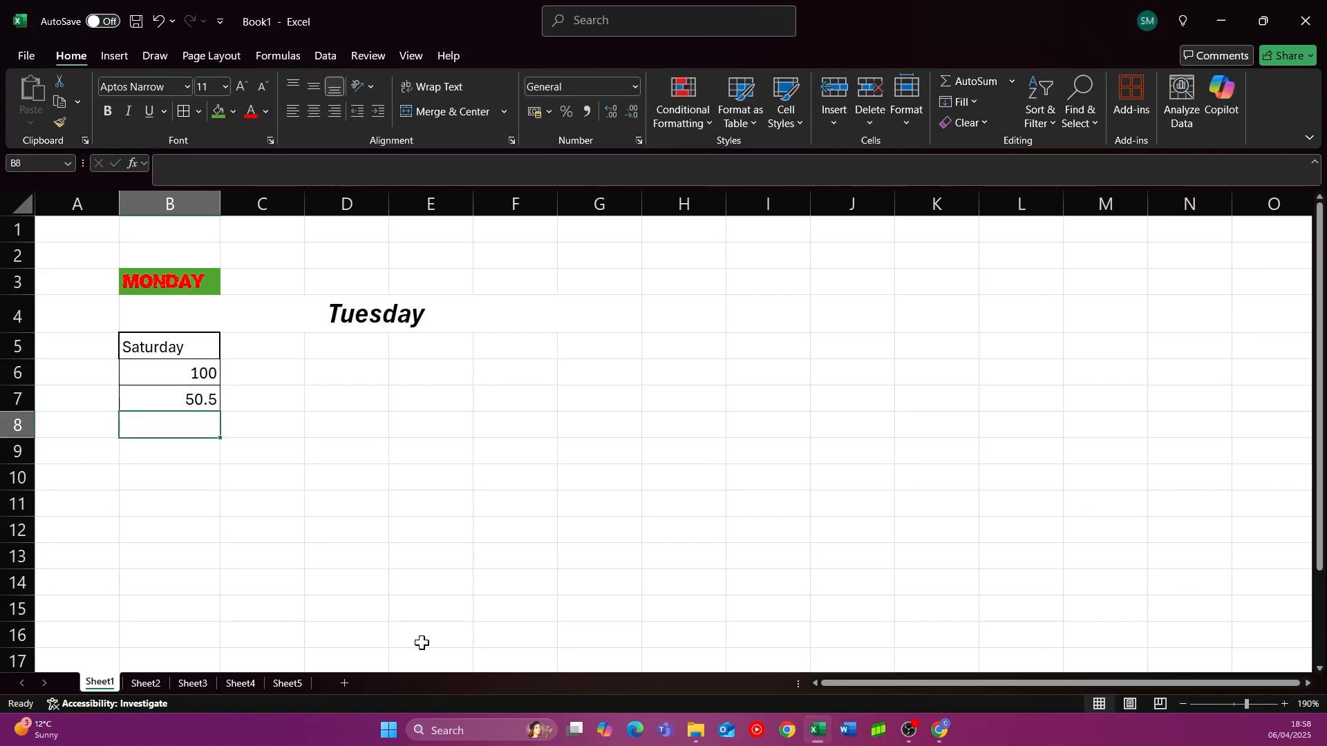
{"action": "type", "text": "3."}
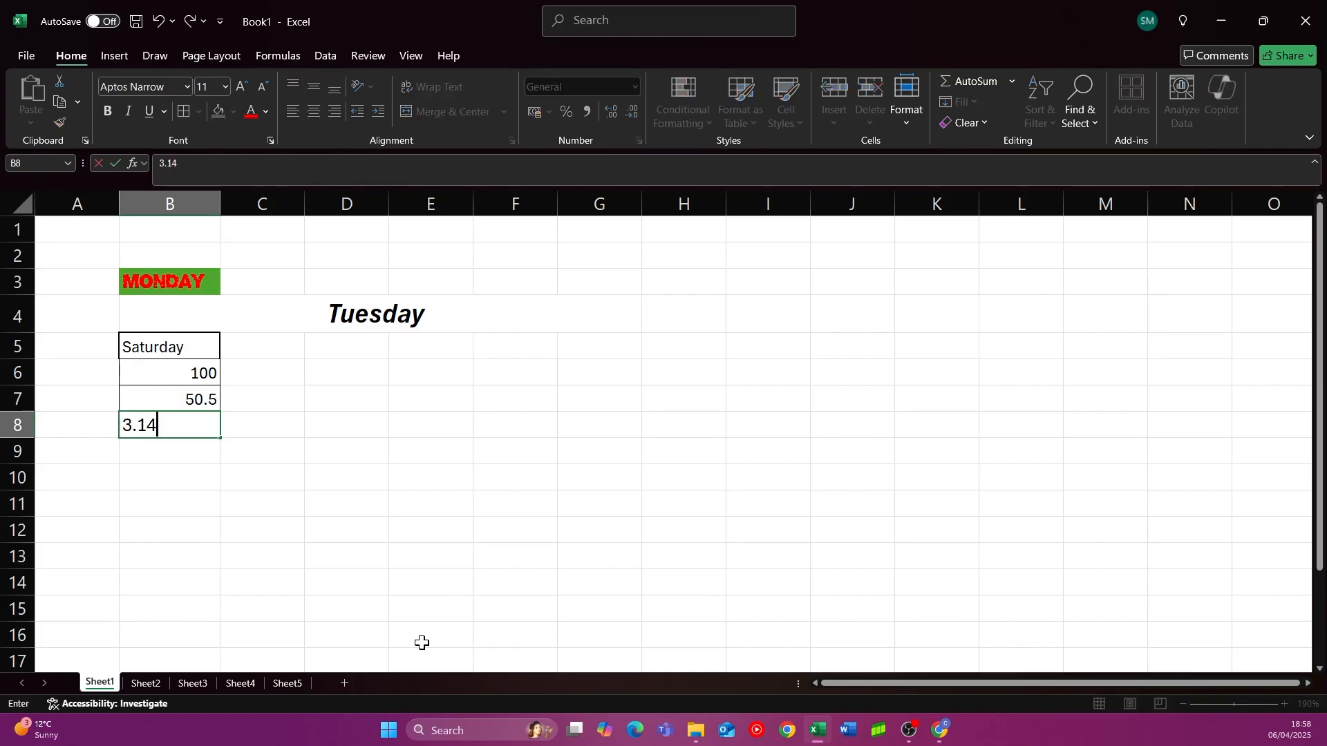
{"action": "type", "text": "14"}
{"action": "key", "text": "Return"}
{"action": "key", "text": "Up"}
- Decrease the decimals of the number in B8 by one place and increase them back again
{"action": "left_click", "coordinate": [196, 374]}
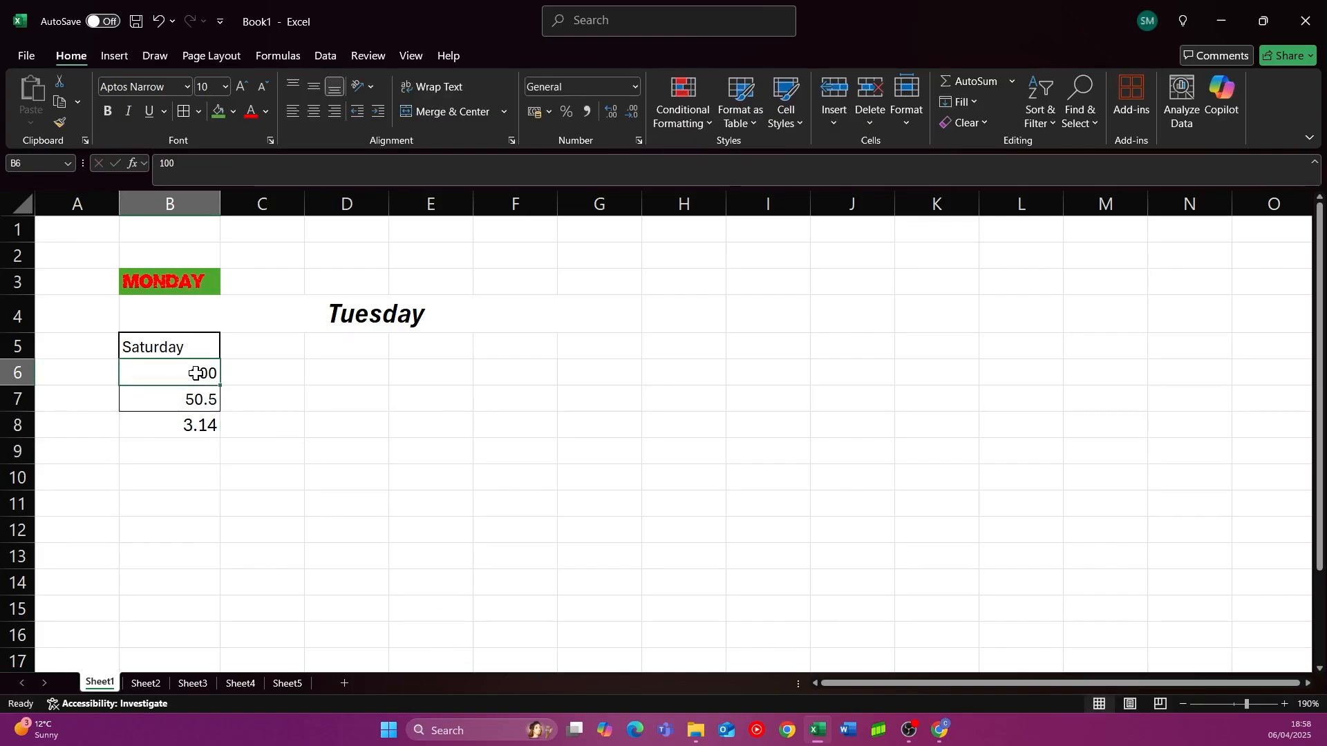
{"action": "left_click", "coordinate": [200, 398]}
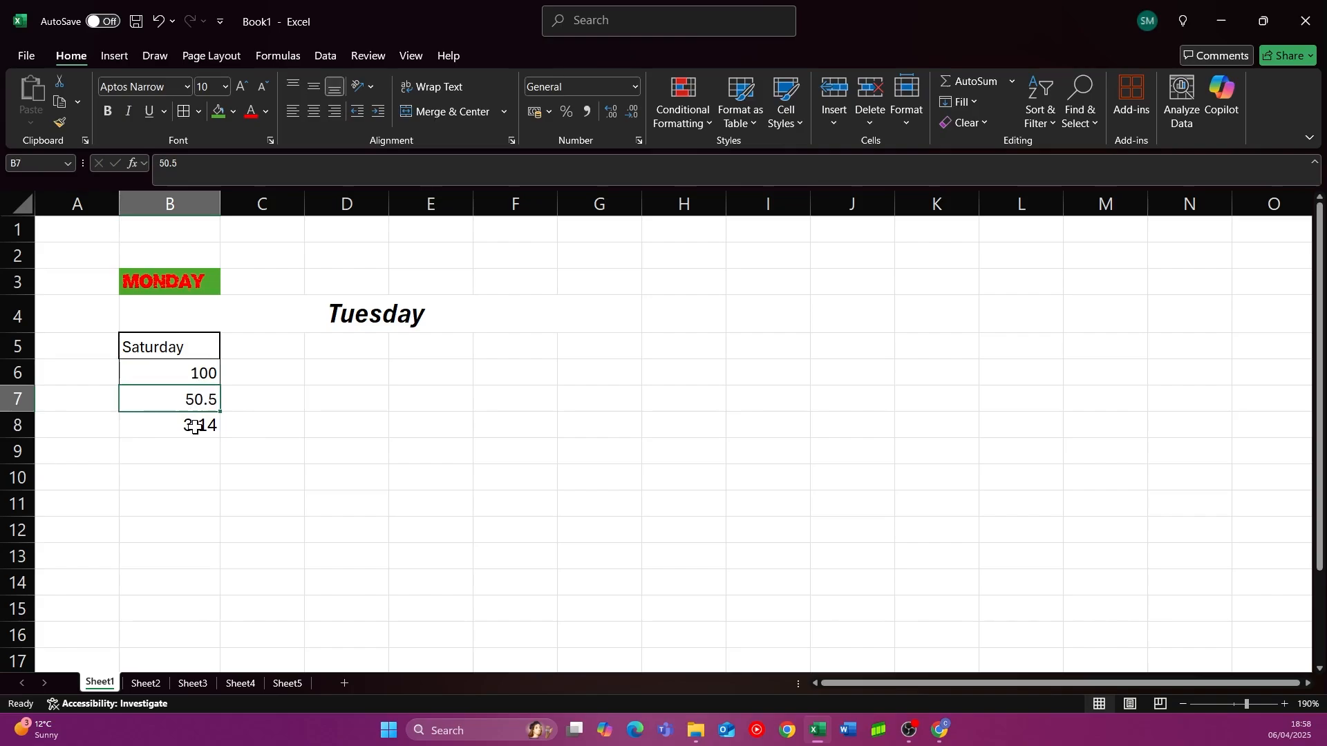
{"action": "left_click", "coordinate": [195, 427]}
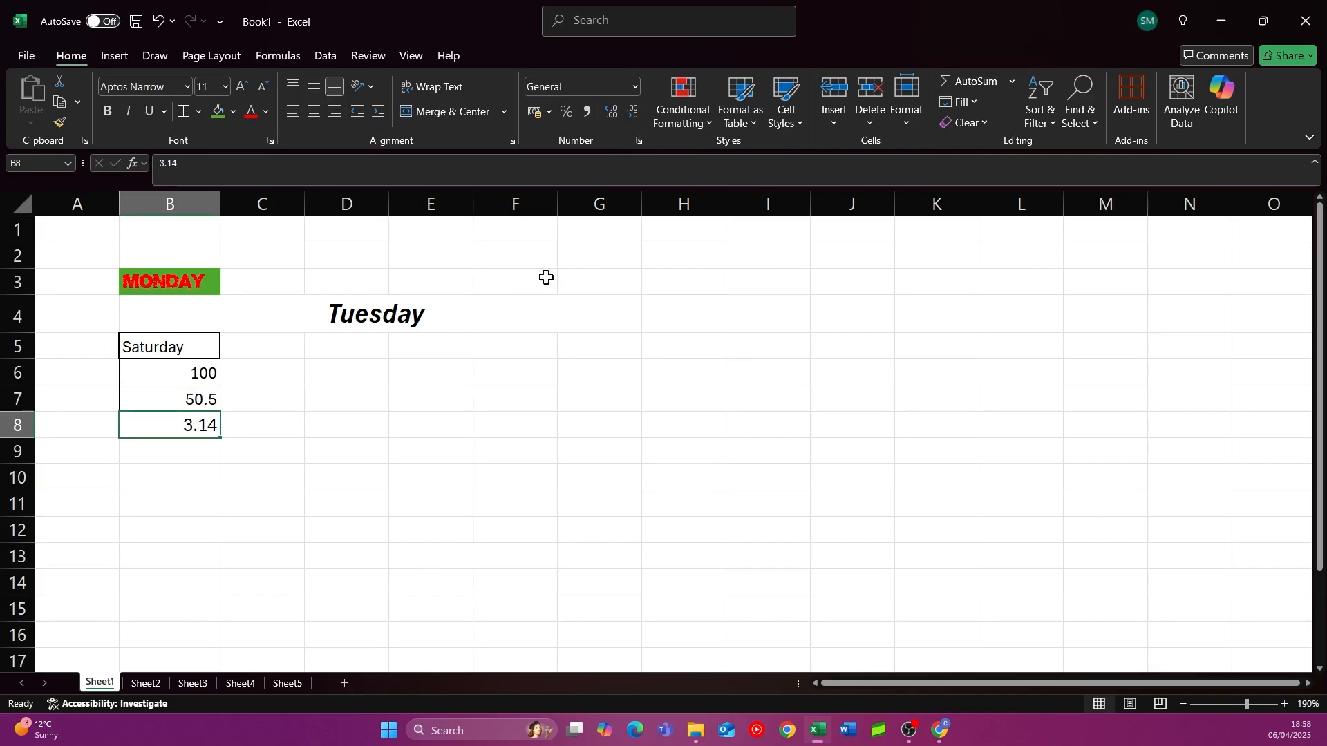
{"action": "left_click", "coordinate": [636, 113]}
{"action": "left_click", "coordinate": [613, 113]}
- Change the value in B6 to 10000000 and apply the comma style to it
{"action": "left_click", "coordinate": [190, 372]}
{"action": "type", "text": "10000000"}
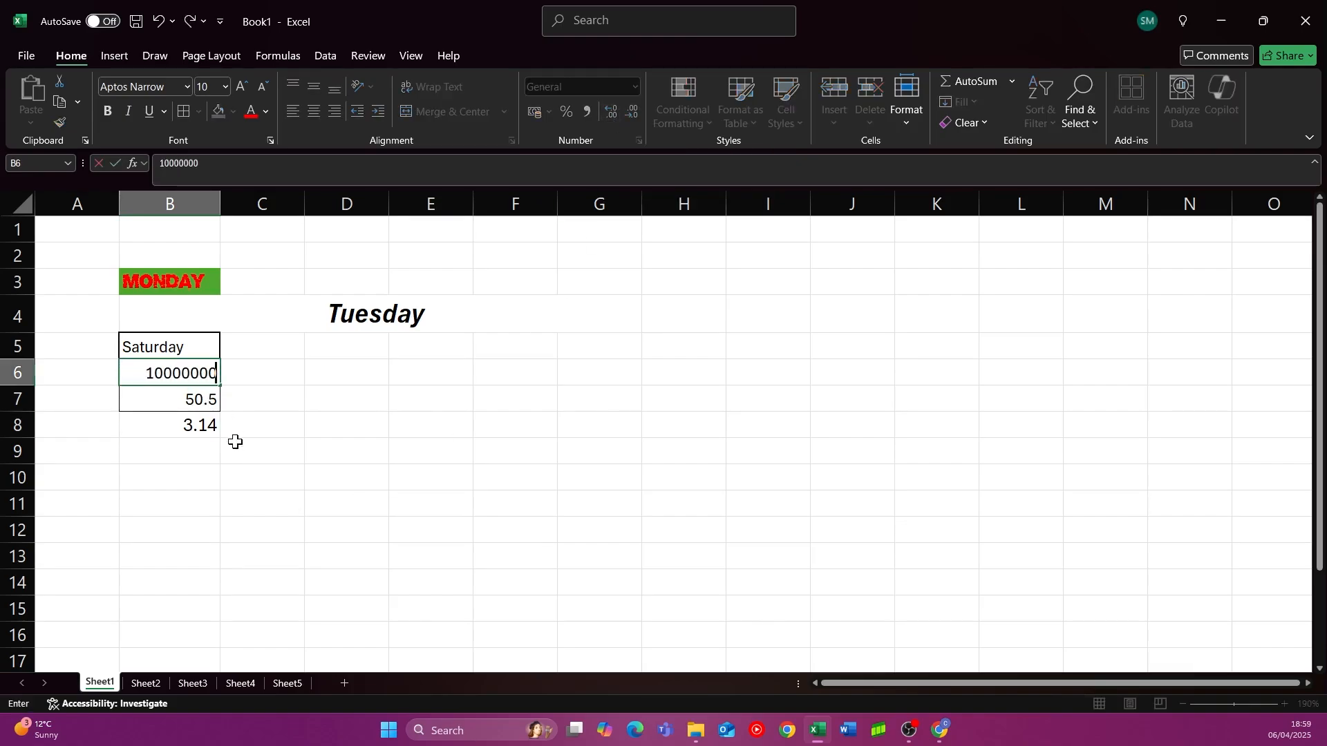
{"action": "key", "text": "Return"}
{"action": "key", "text": "Up"}
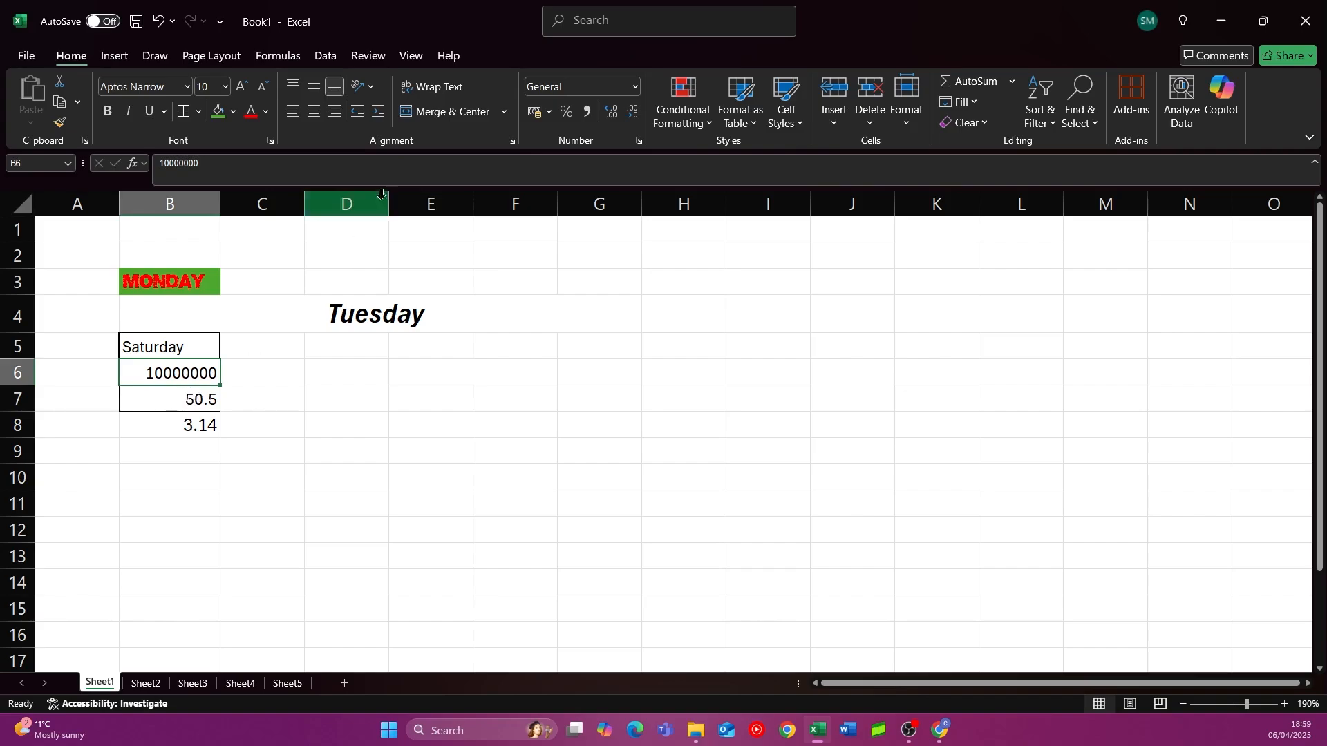
{"action": "left_click", "coordinate": [589, 112]}
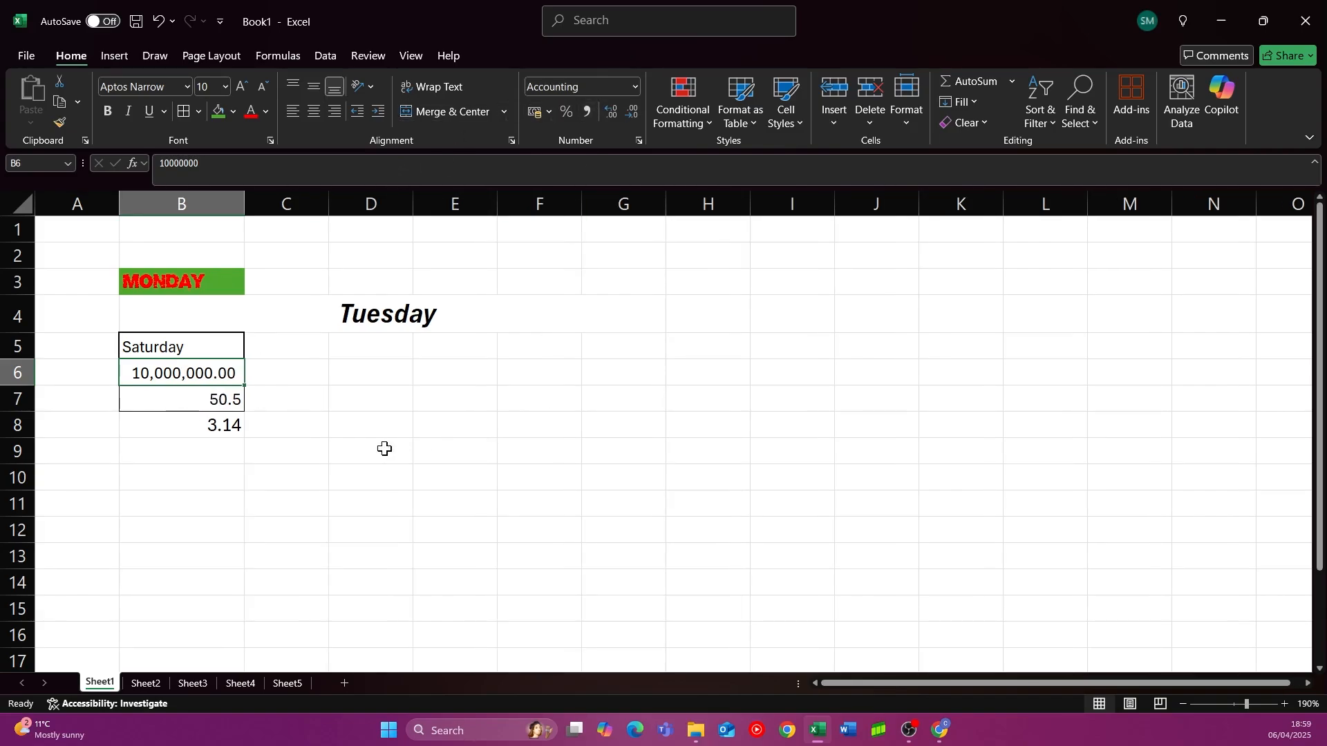
{"action": "middle_click", "coordinate": [199, 394]}
{"action": "scroll", "coordinate": [219, 433], "scroll_direction": "left", "scroll_amount": 1}
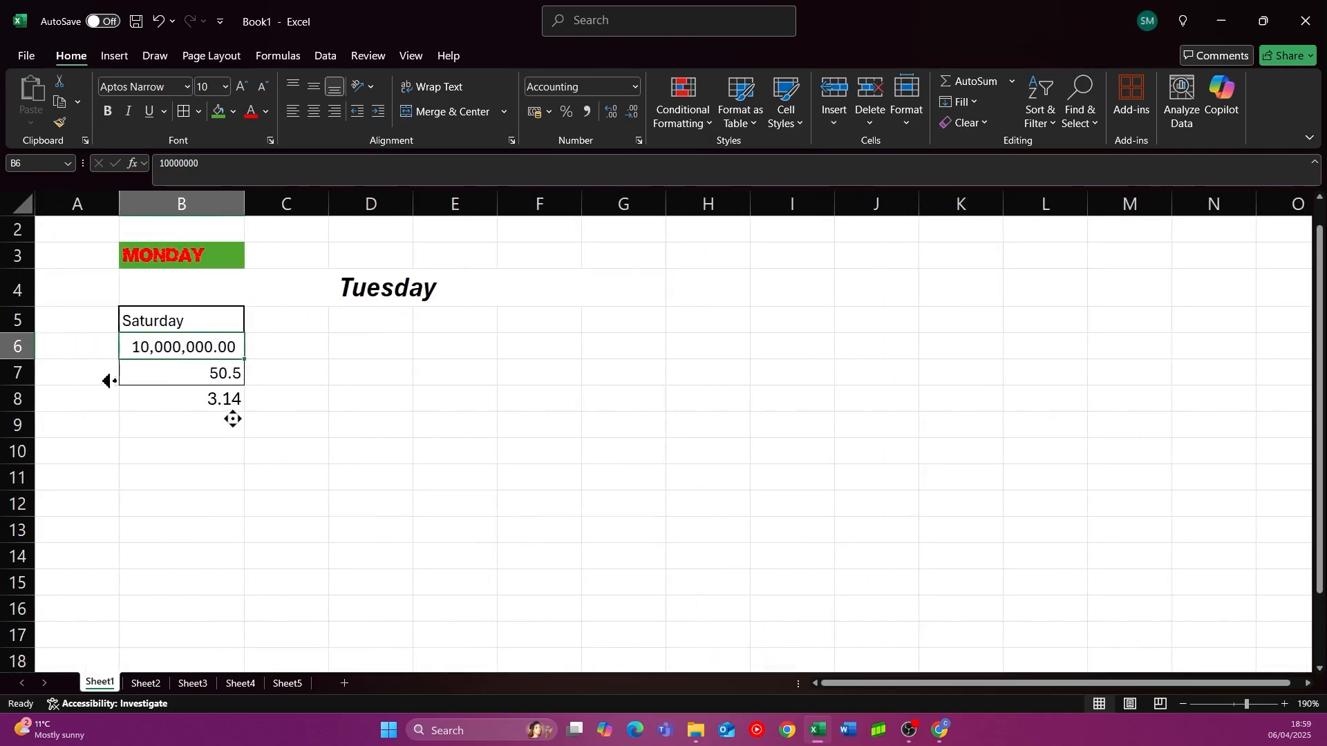
{"action": "scroll", "coordinate": [231, 418], "scroll_direction": "up", "scroll_amount": 1}
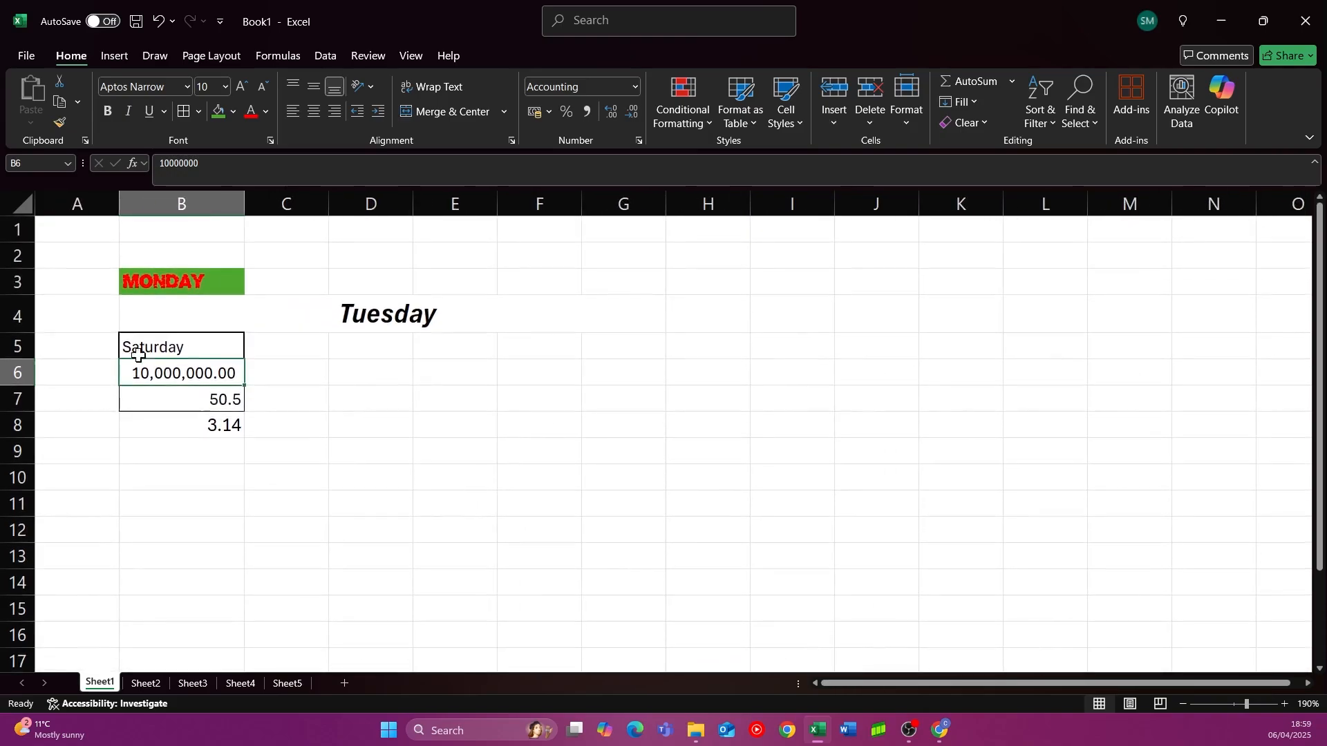
- Add a decimal place to the number in B6, and reduce it to no decimals
{"action": "left_click", "coordinate": [612, 112]}
{"action": "left_click", "coordinate": [632, 111]}
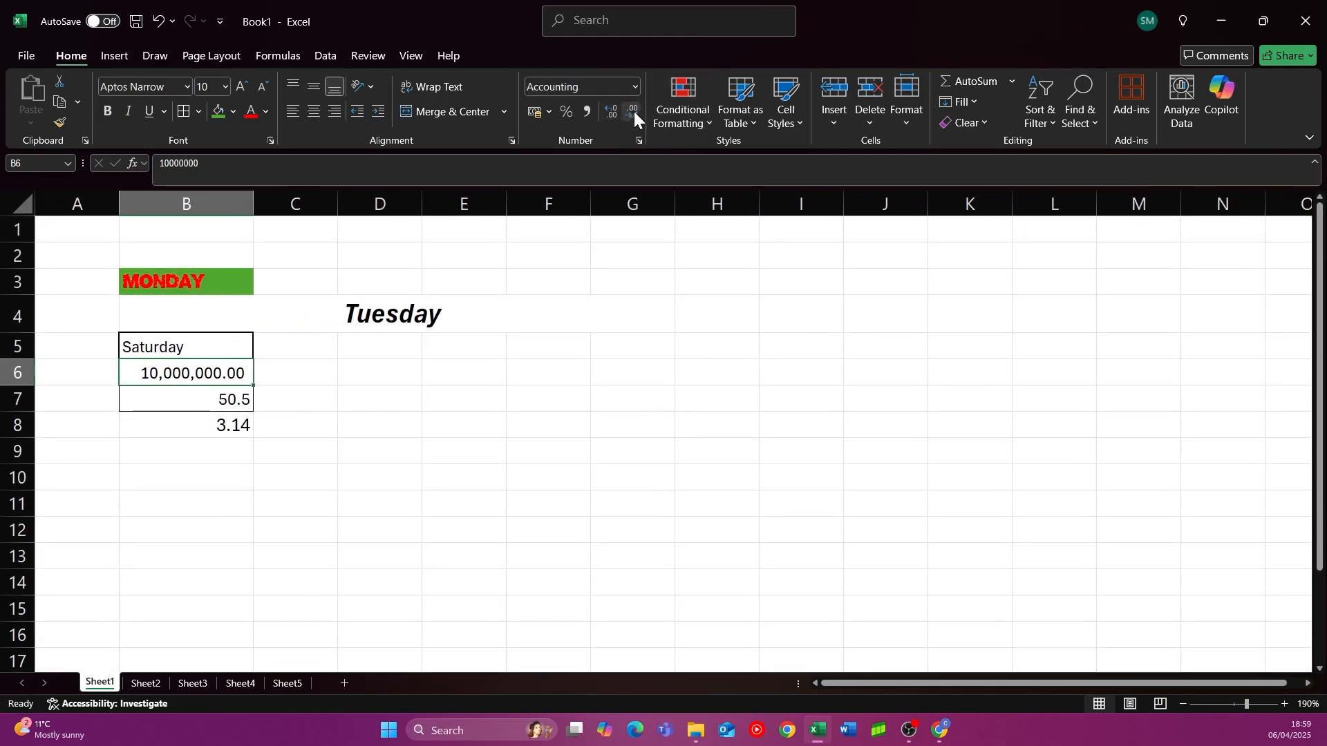
{"action": "left_click", "coordinate": [633, 111]}
{"action": "left_click", "coordinate": [634, 110]}
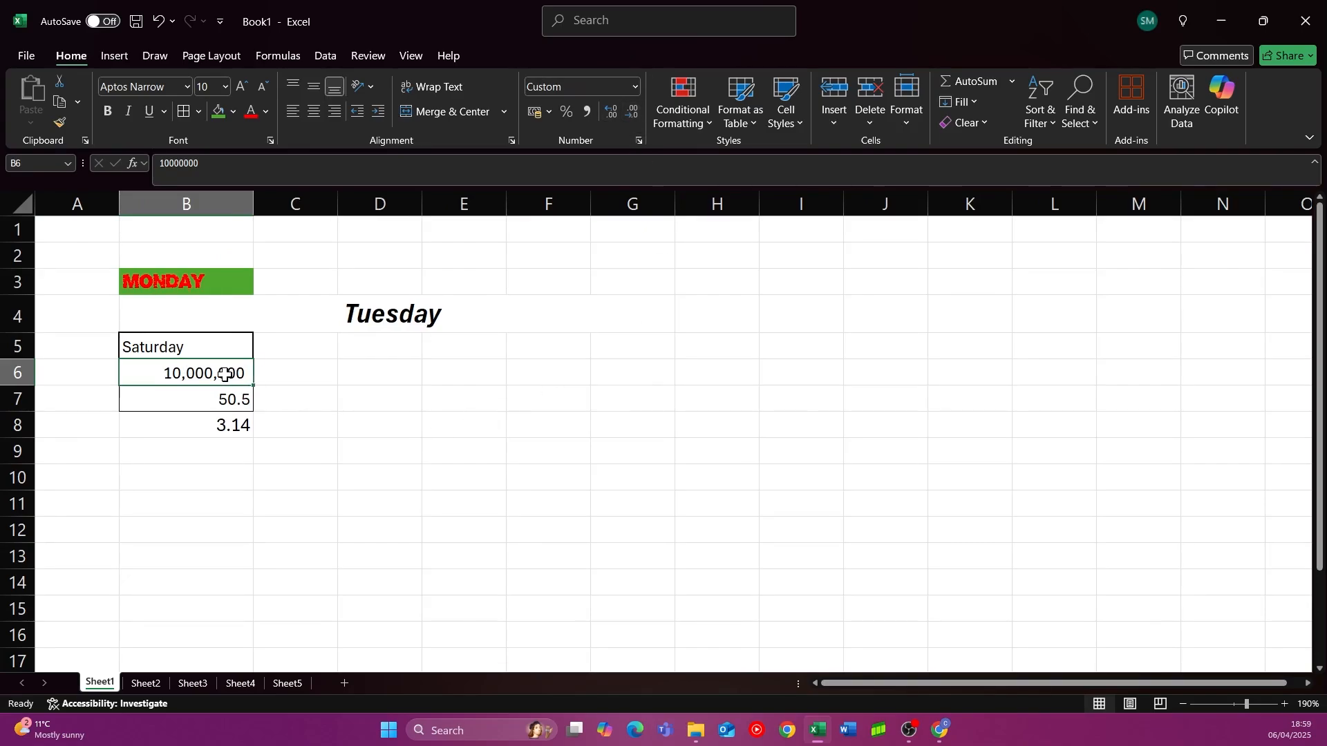
- Apply the € Euro (€ 123) accounting format to the amount in B6
{"action": "left_click", "coordinate": [550, 110]}
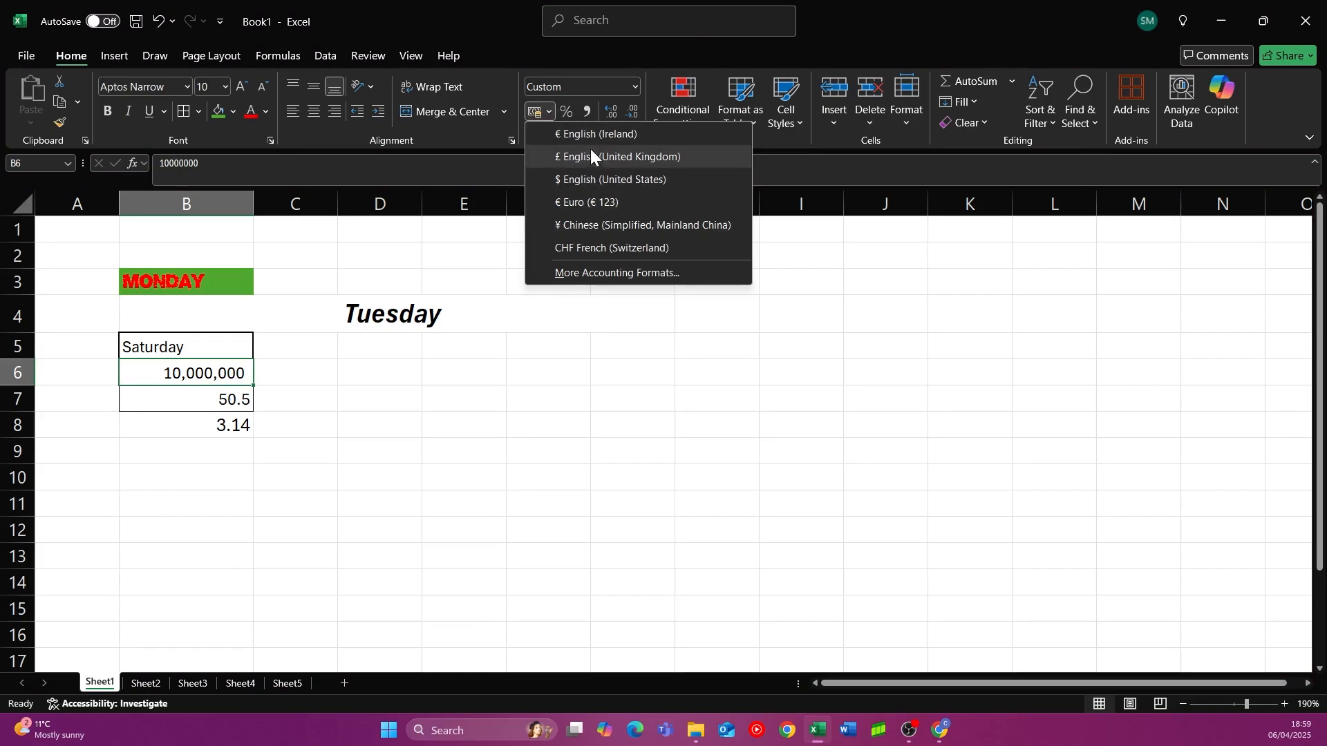
{"action": "left_click", "coordinate": [595, 202]}
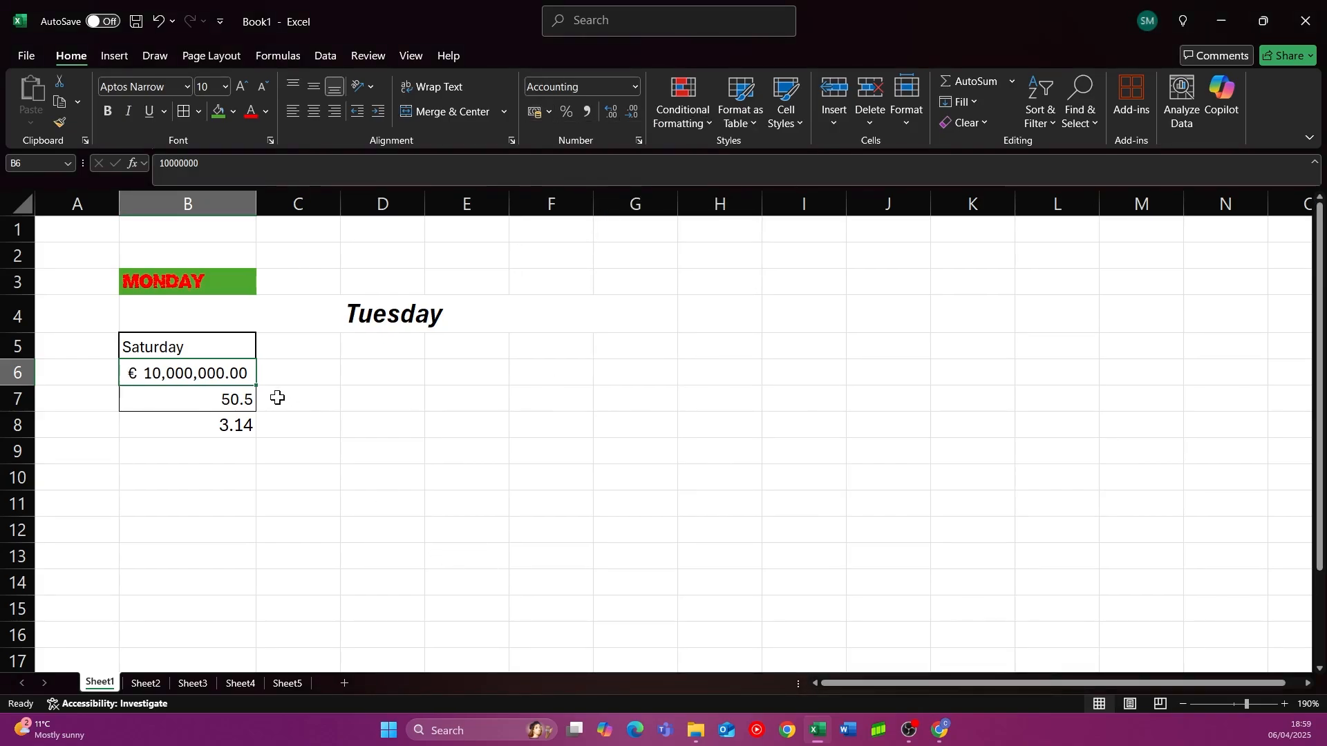
{"action": "left_click", "coordinate": [345, 508]}
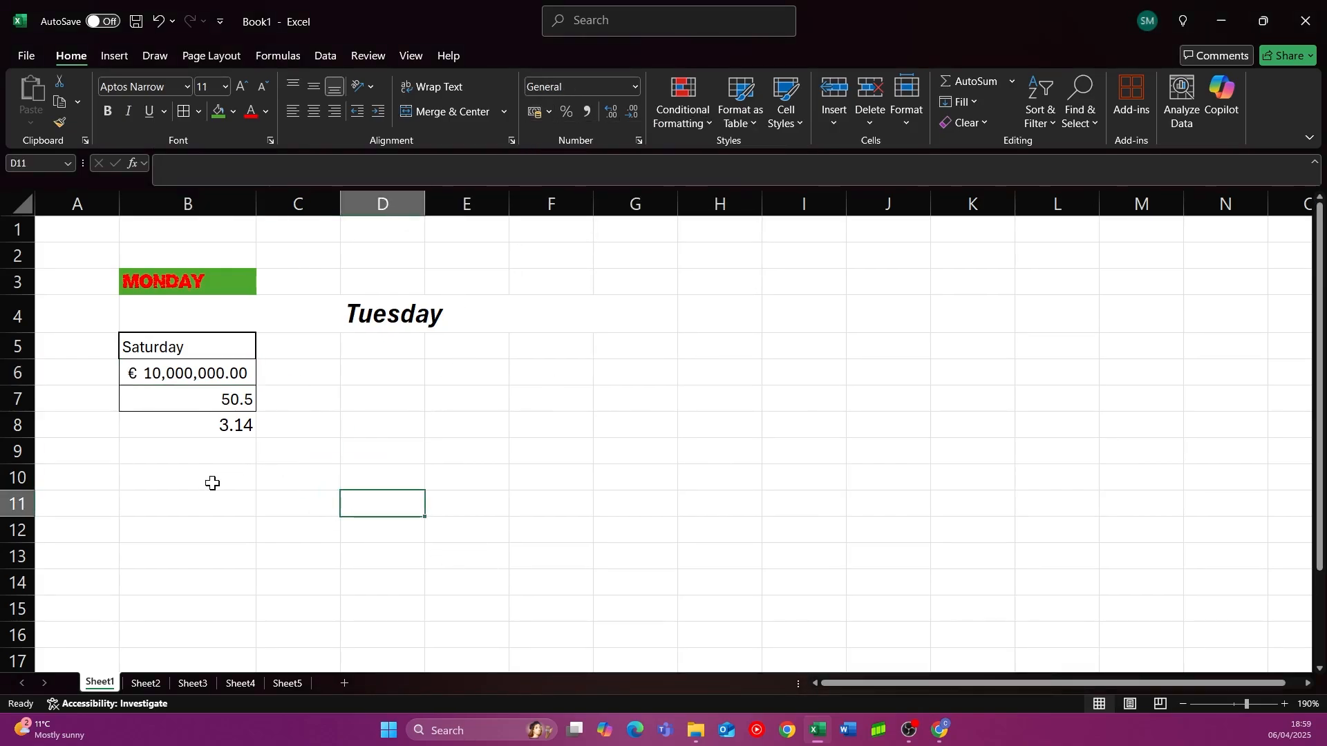
- Try the percentage format on the 3.14 value in B8 and undo it
{"action": "left_click", "coordinate": [242, 432]}
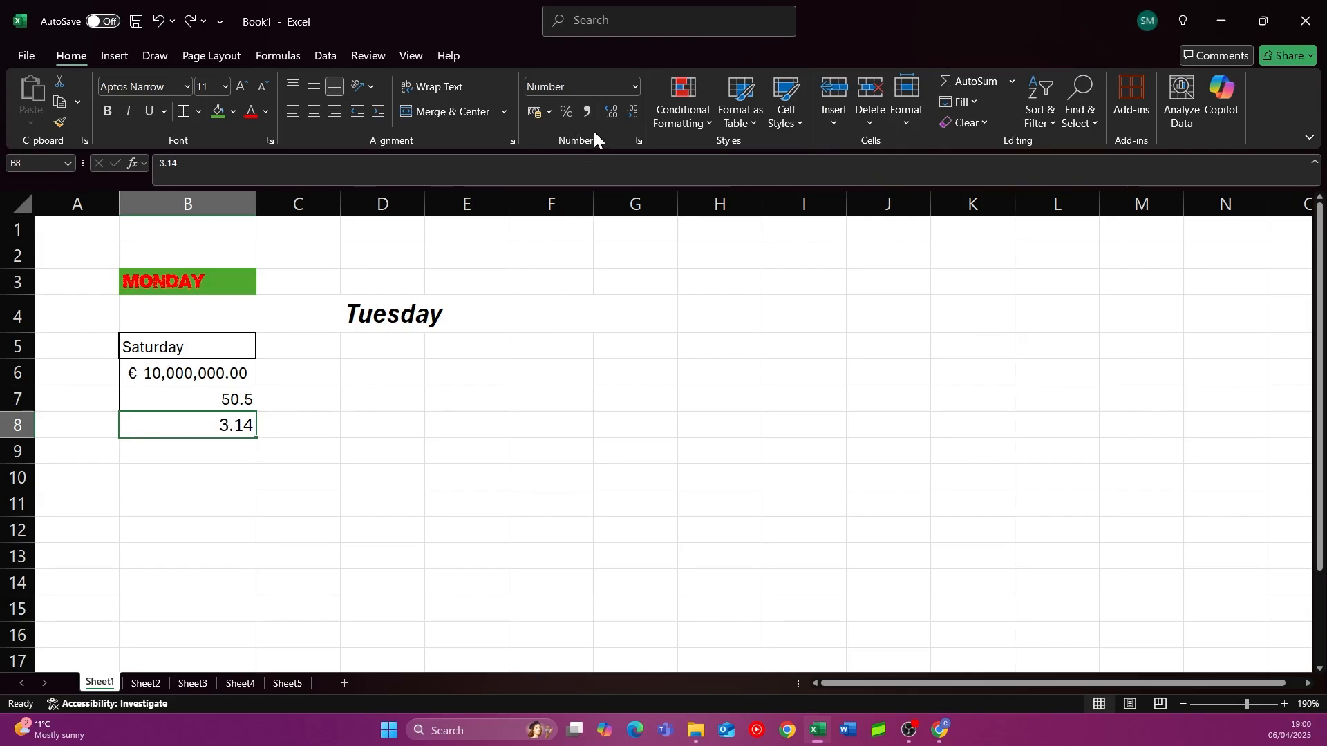
{"action": "left_click", "coordinate": [567, 112]}
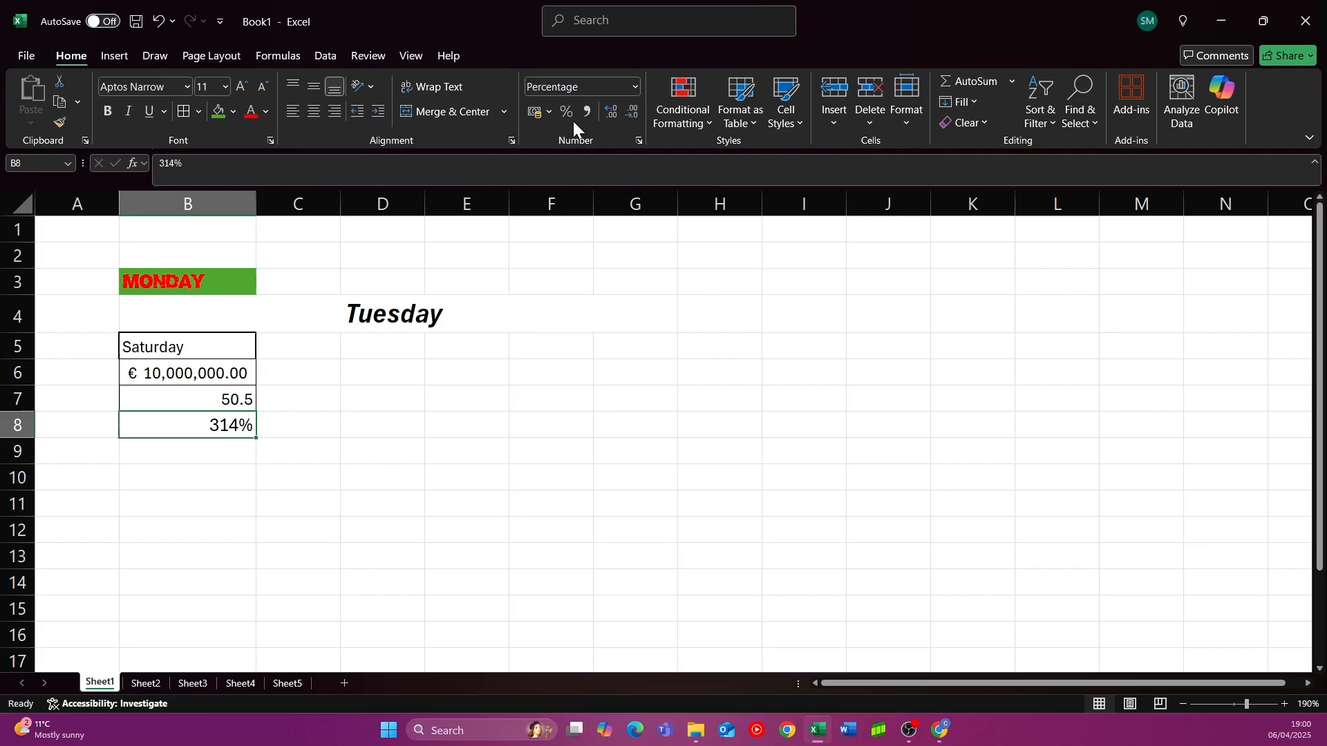
{"action": "left_click", "coordinate": [159, 21]}
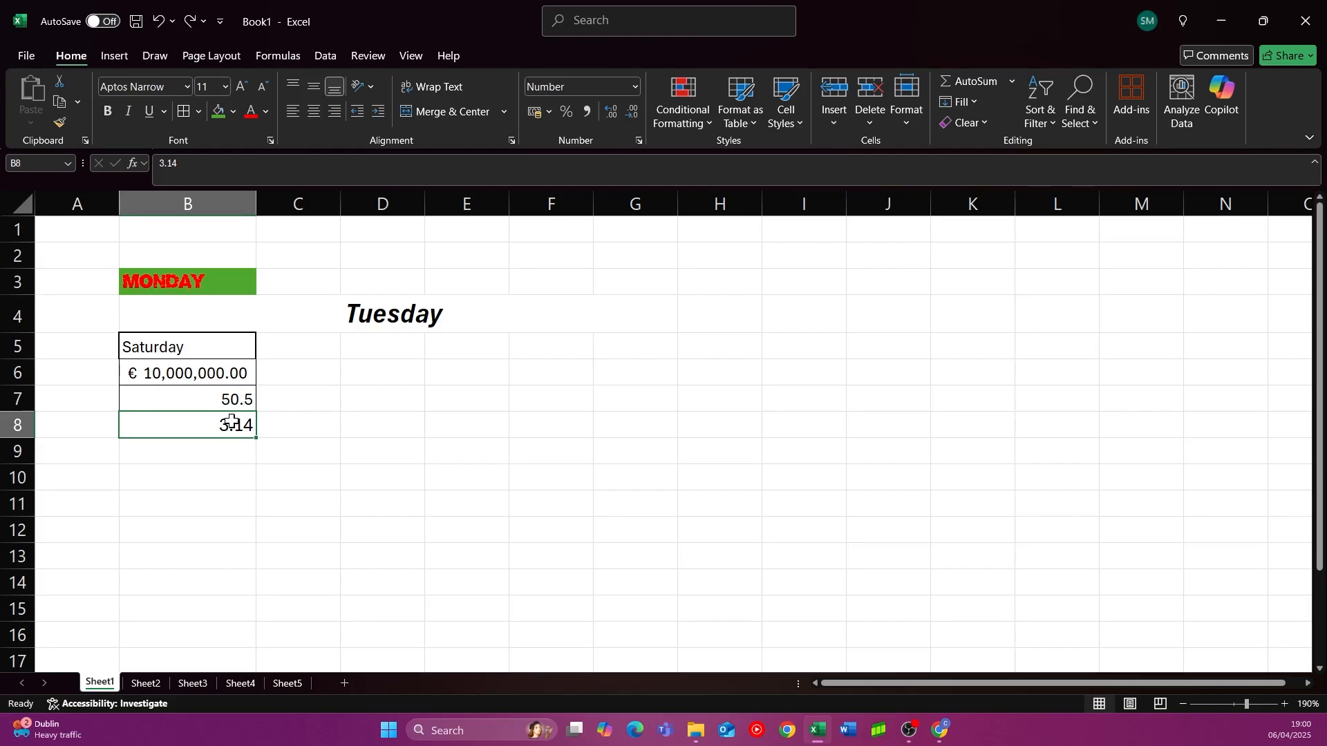
- Replace the value in B8 with .5 and format it as a percentage
{"action": "type", "text": ".5"}
{"action": "left_click", "coordinate": [373, 425]}
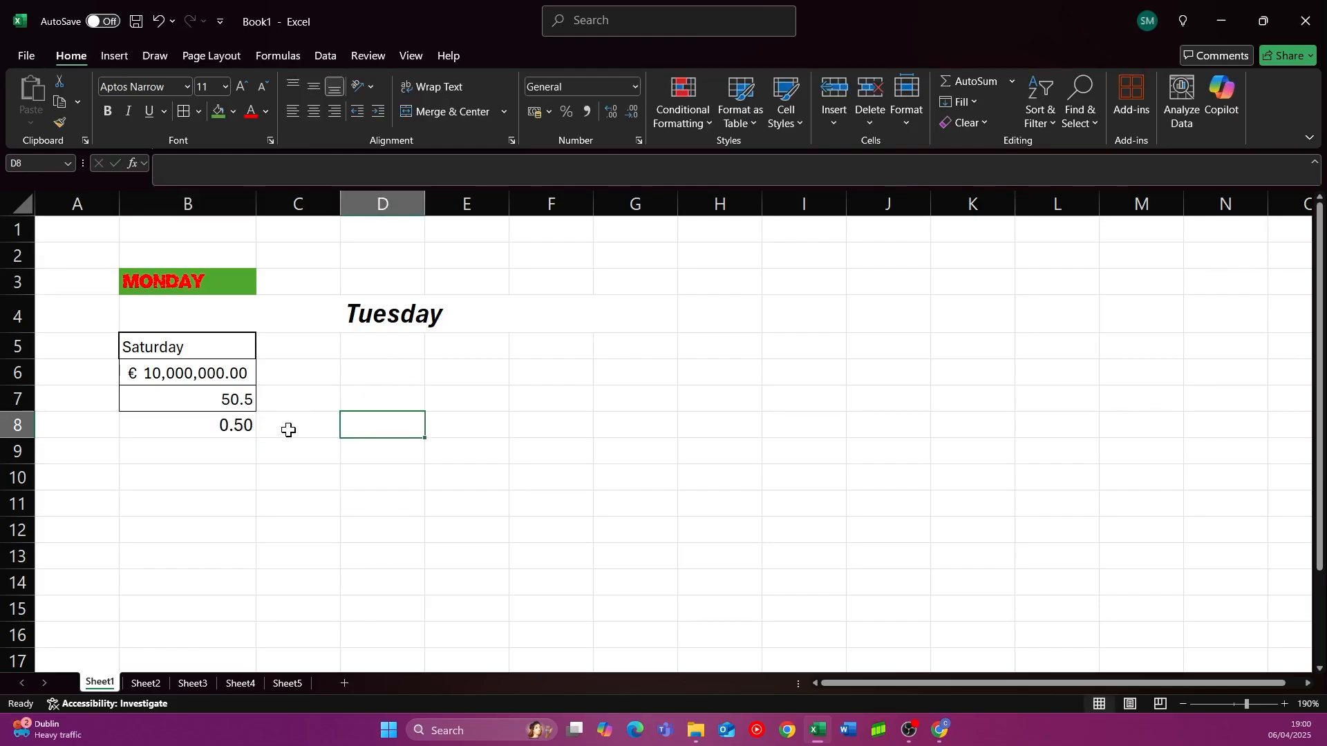
{"action": "left_click", "coordinate": [218, 422]}
{"action": "left_click", "coordinate": [565, 110]}
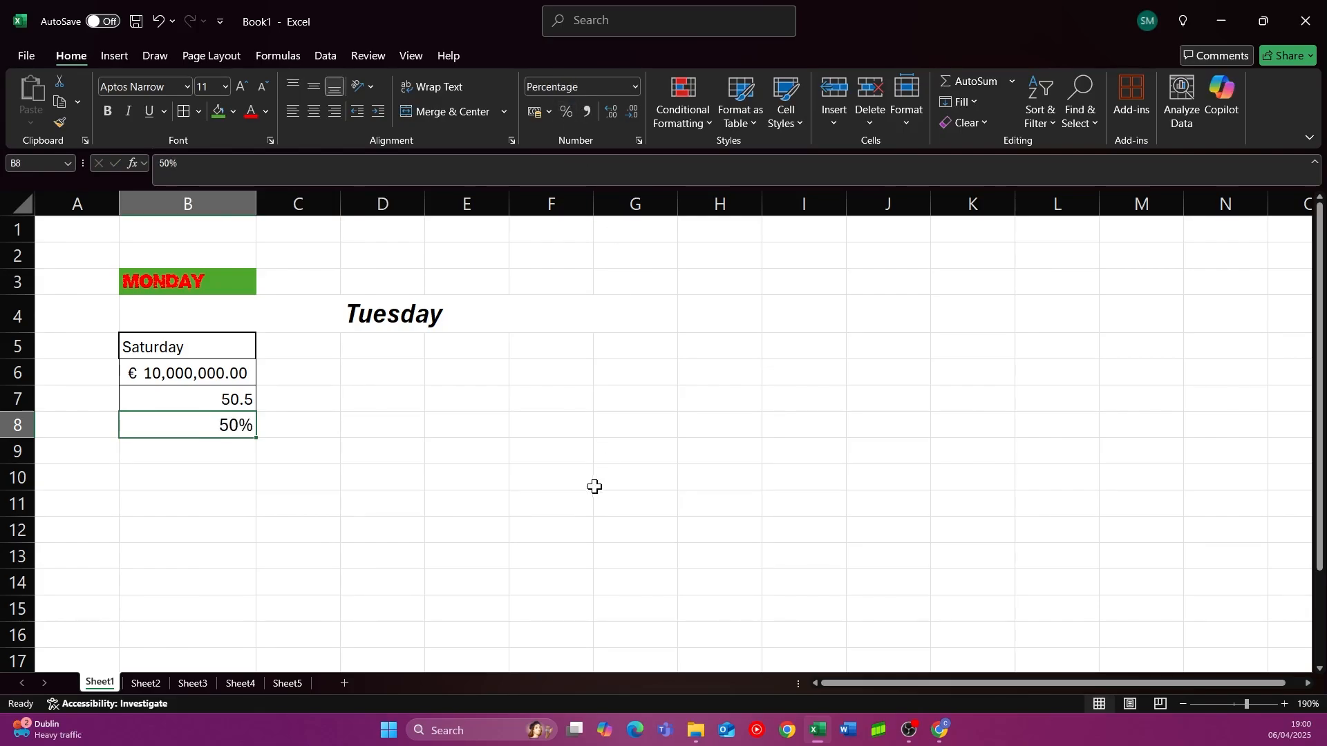
{"action": "left_click", "coordinate": [277, 432]}
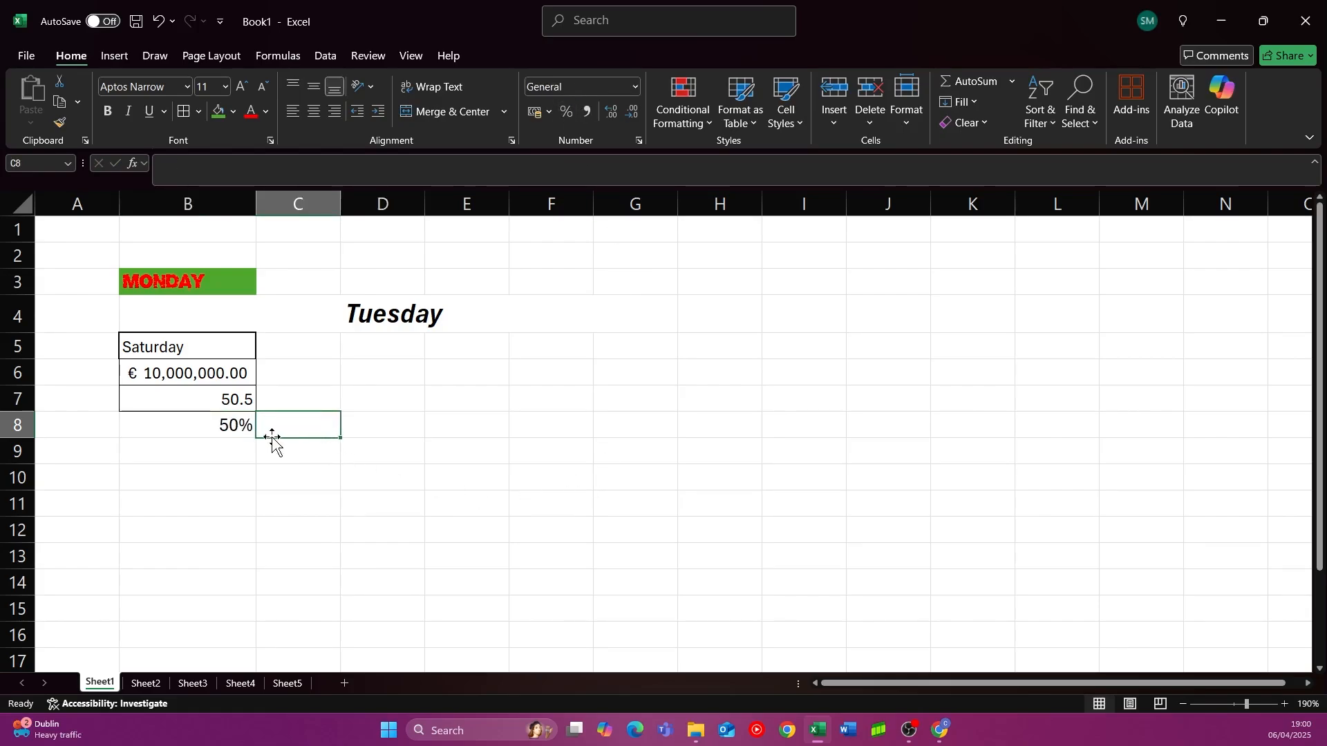
{"action": "left_click", "coordinate": [226, 425]}
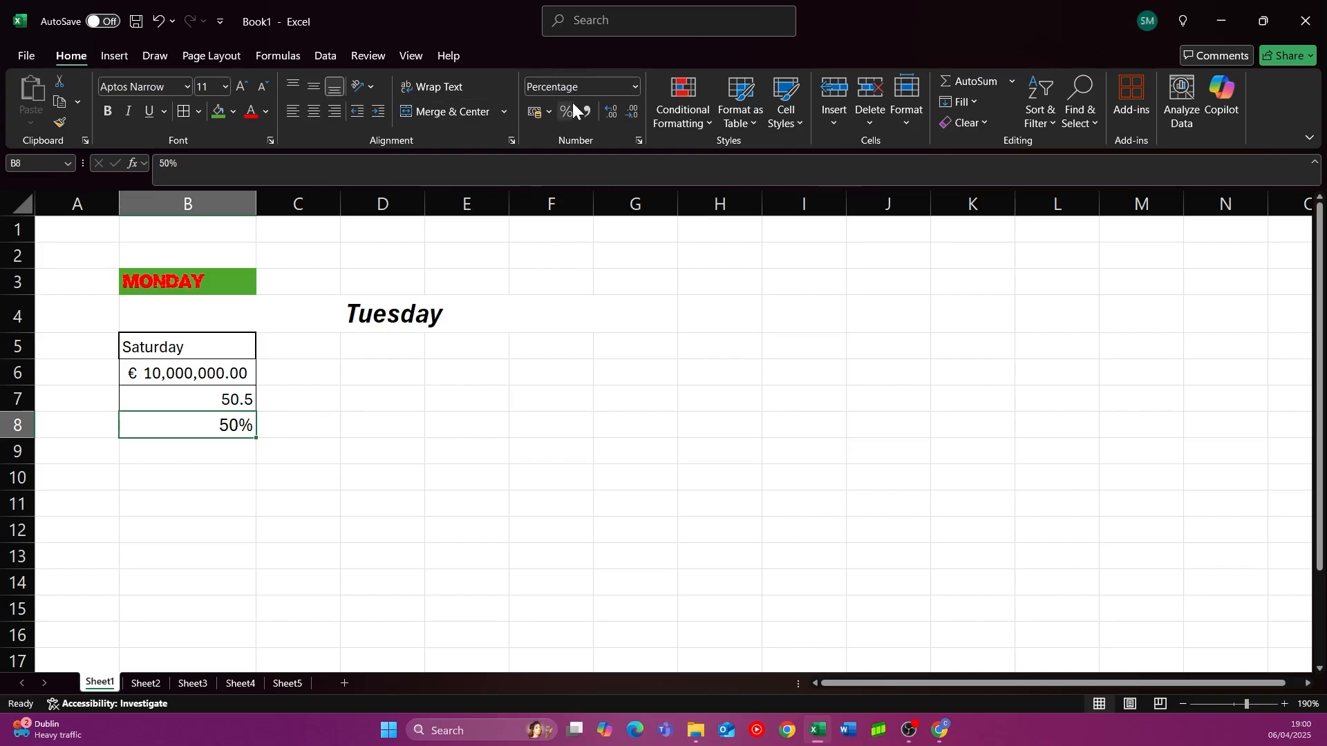
{"action": "left_click", "coordinate": [353, 425]}
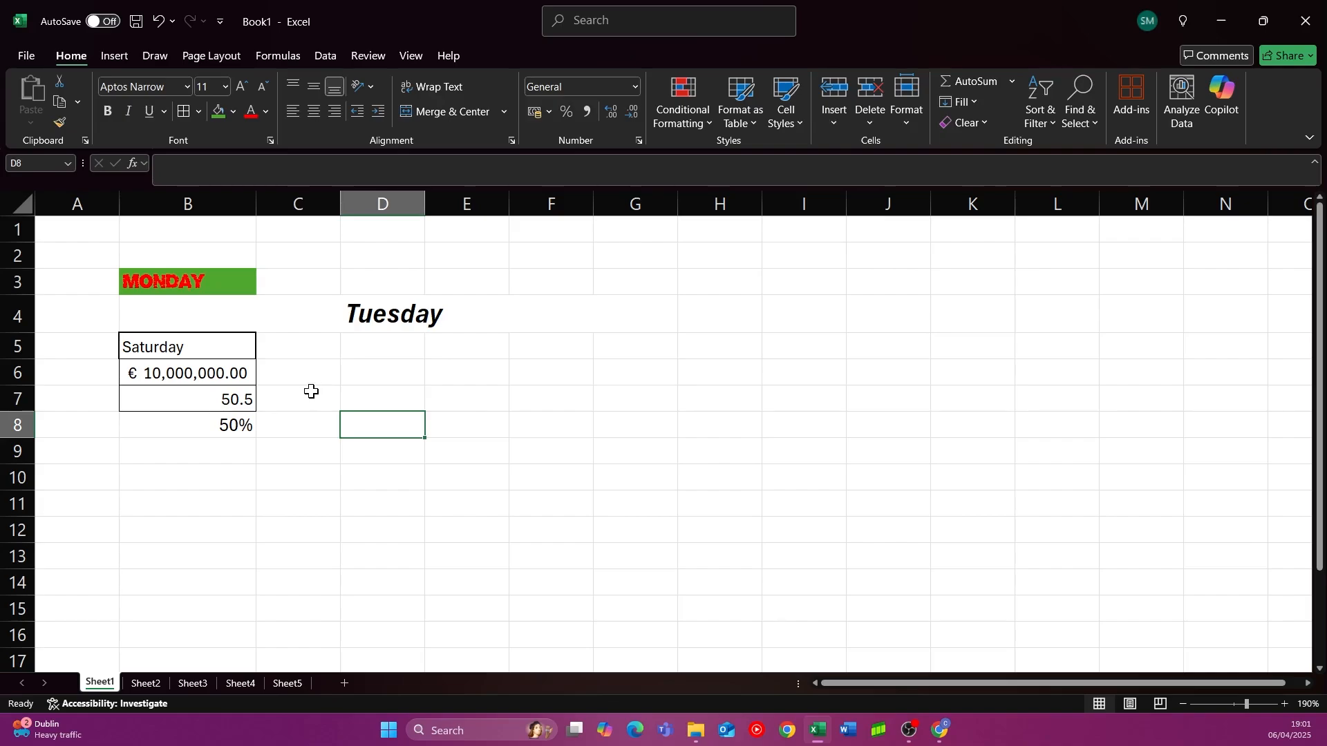
- Add a new worksheet and rename it "Shopping List"
{"action": "left_click", "coordinate": [345, 683]}
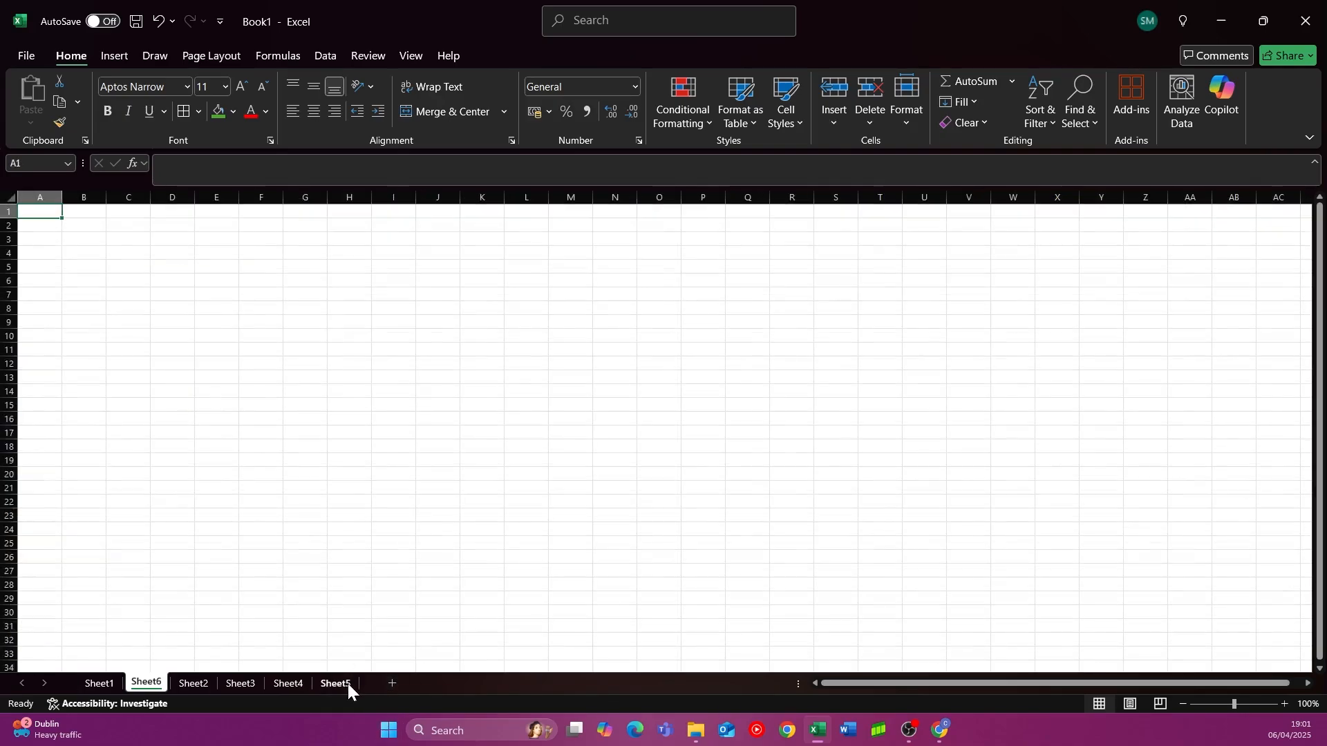
{"action": "right_click", "coordinate": [156, 687]}
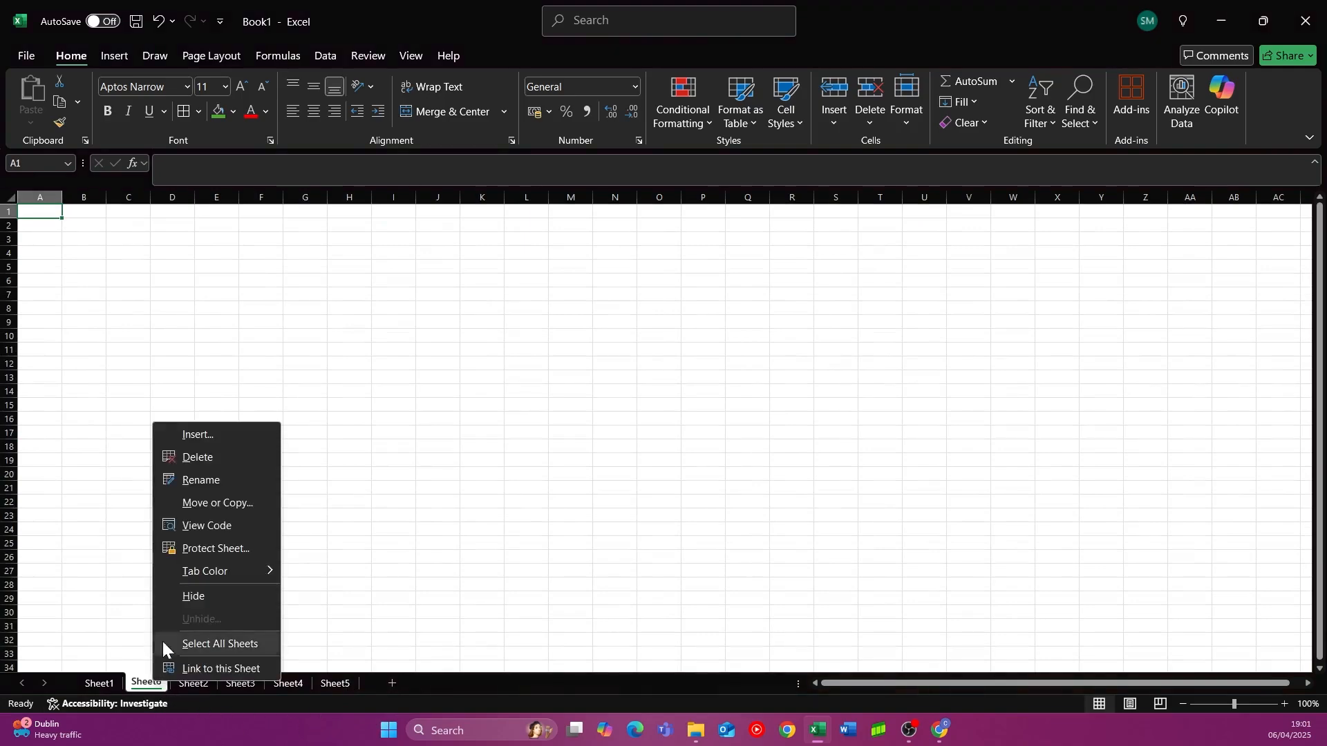
{"action": "left_click", "coordinate": [185, 481]}
{"action": "type", "text": "S"}
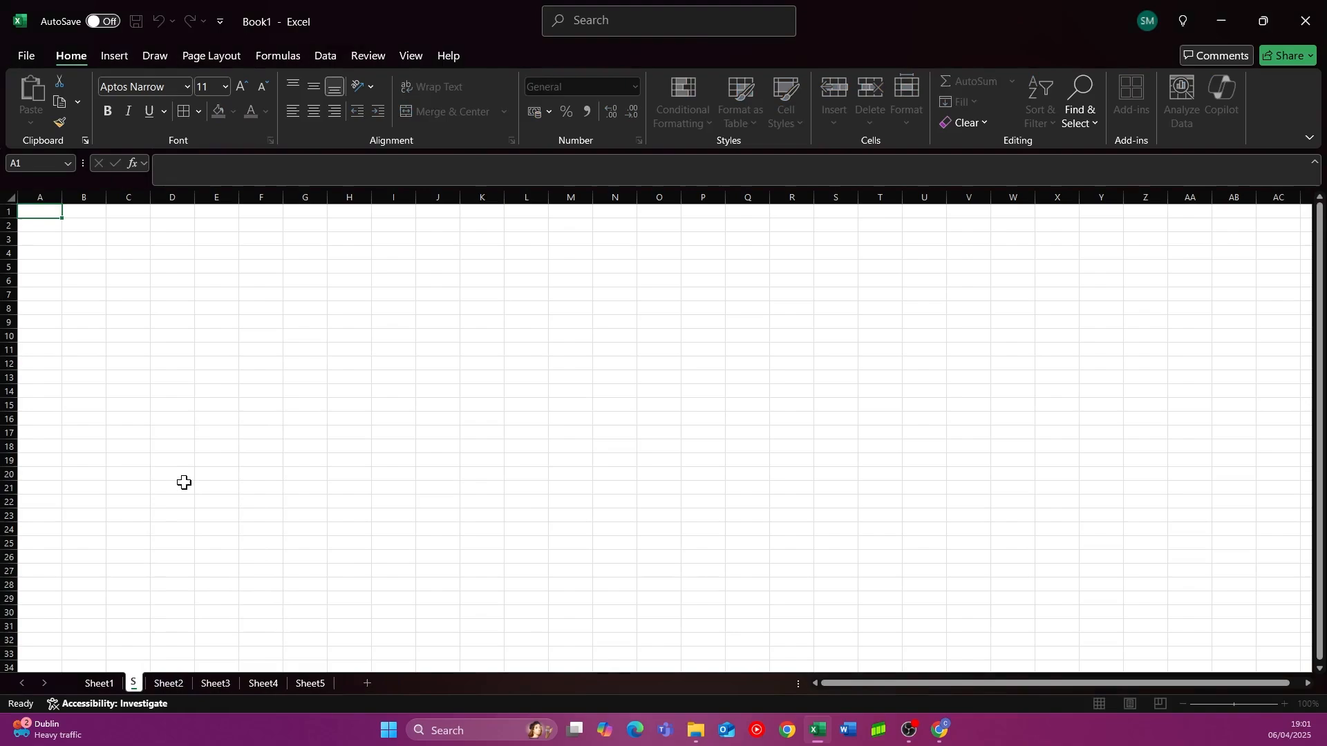
{"action": "type", "text": "hopping List"}
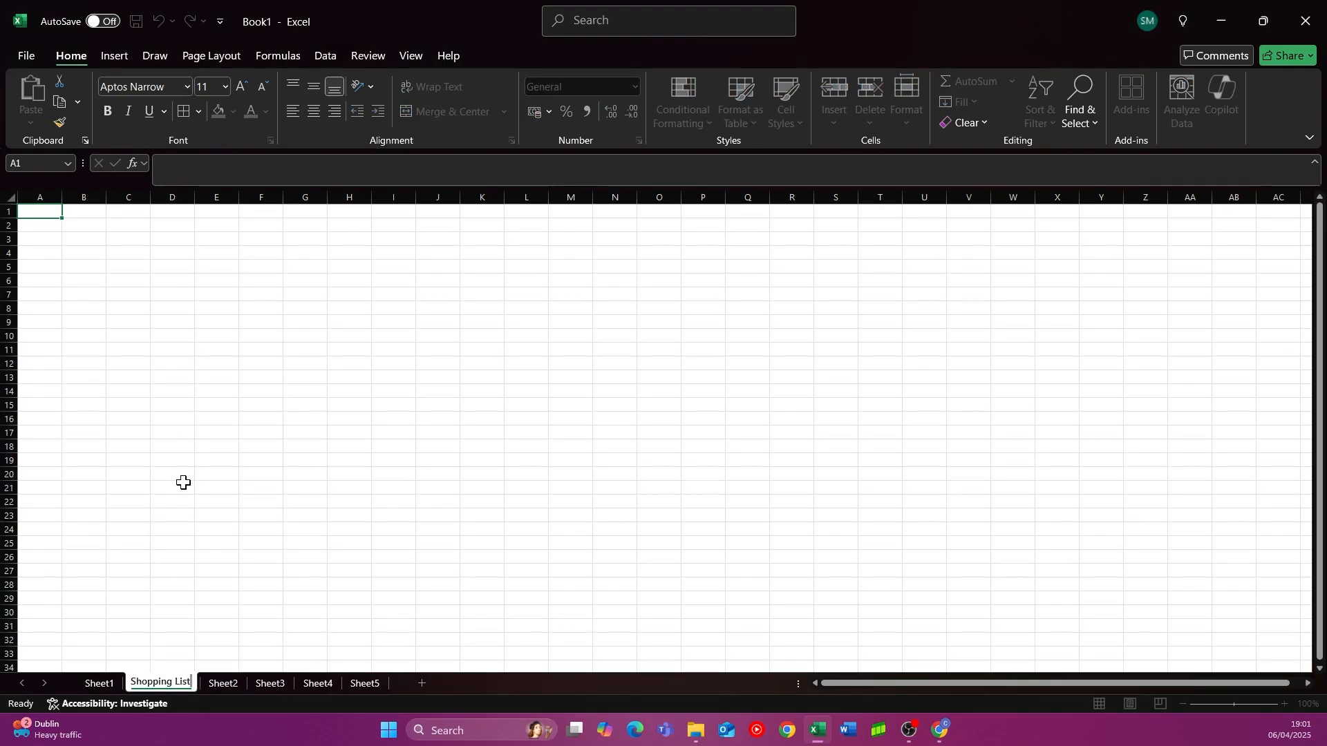
{"action": "left_click", "coordinate": [183, 483]}
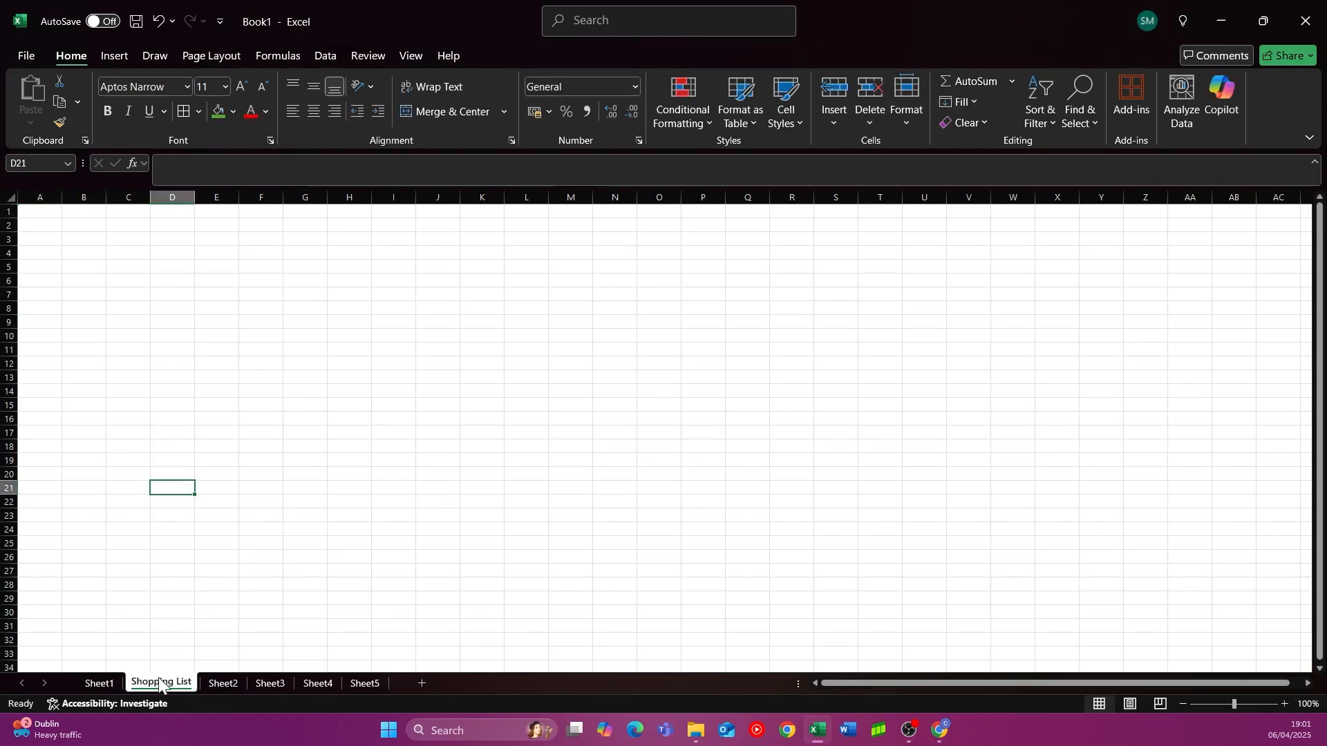
- Colour the Shopping List sheet tab green and check it from the neighbouring sheets before returning to it
{"action": "right_click", "coordinate": [174, 682]}
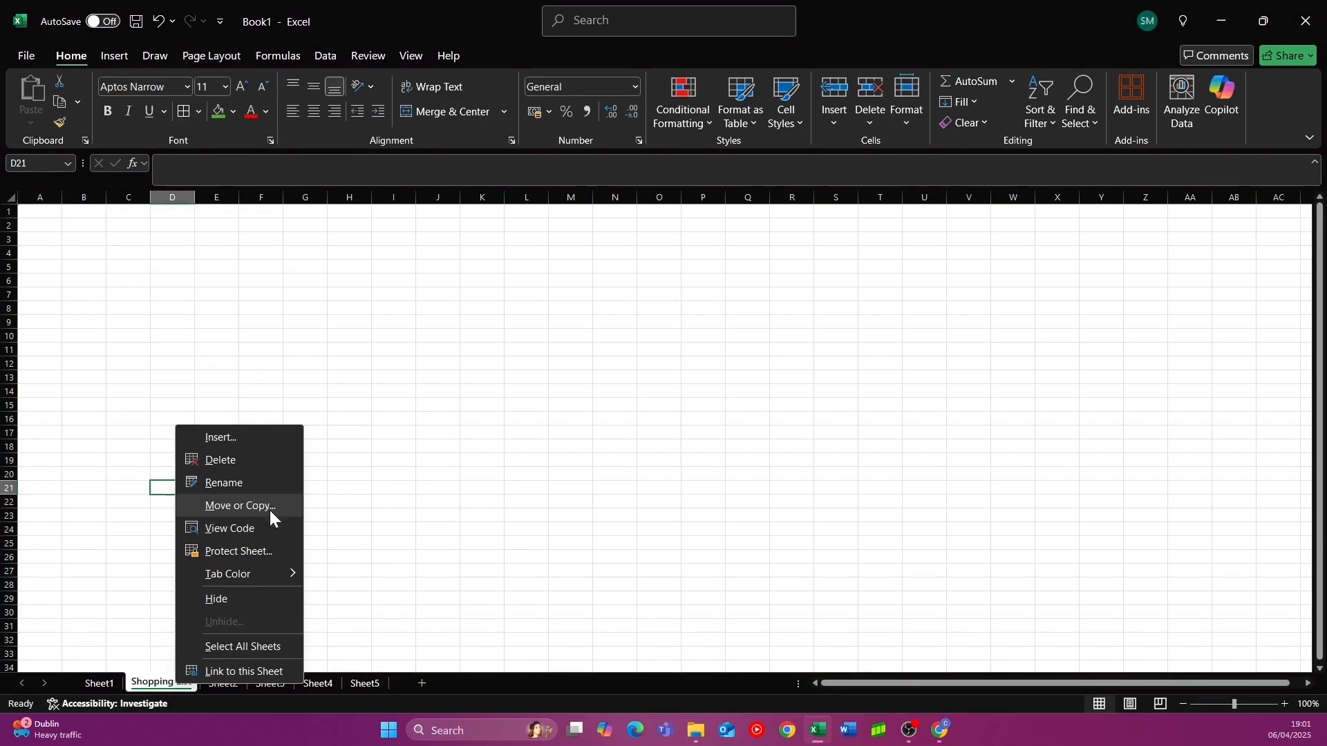
{"action": "mouse_move", "coordinate": [265, 574]}
{"action": "left_click", "coordinate": [528, 470]}
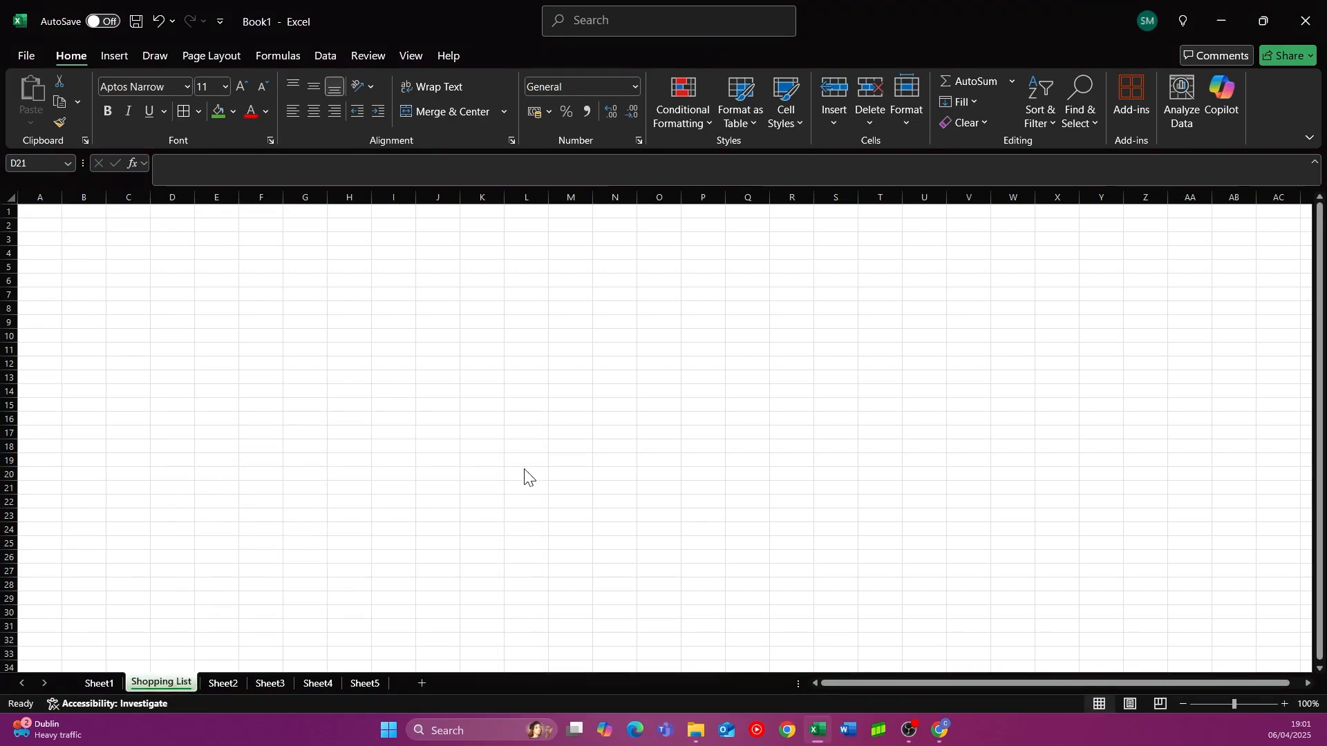
{"action": "left_click", "coordinate": [525, 497]}
{"action": "left_click", "coordinate": [222, 681]}
{"action": "left_click", "coordinate": [278, 683]}
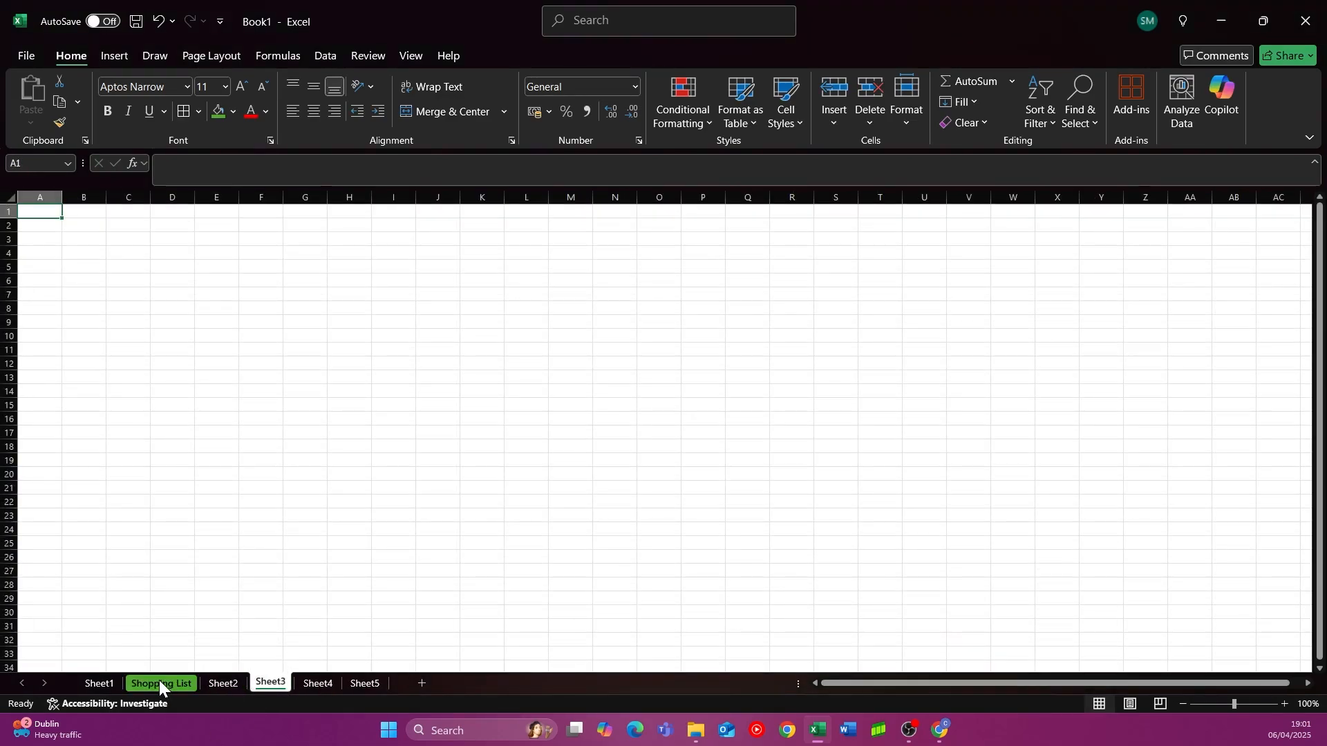
{"action": "left_click", "coordinate": [160, 683]}
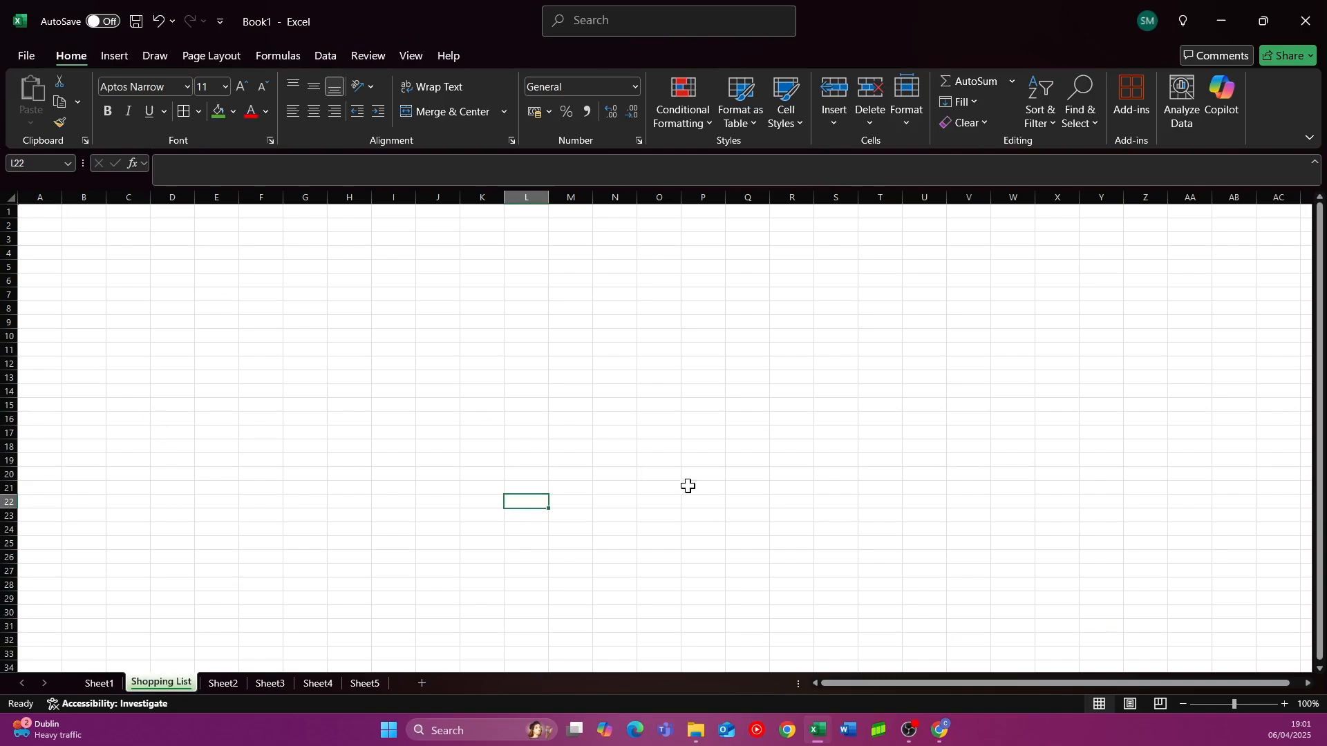
- Enter the title "Shopping list" in cell B2 of the Shopping List sheet
{"action": "left_click", "coordinate": [1284, 703]}
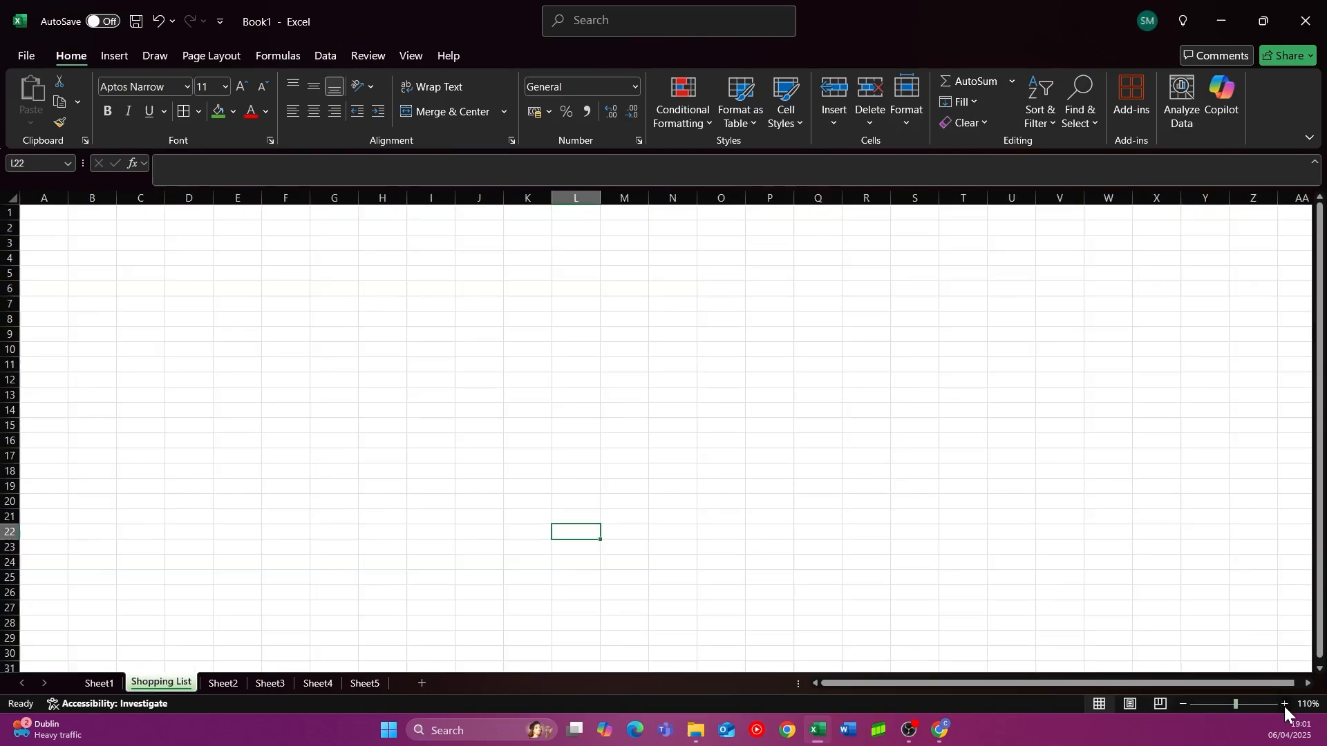
{"action": "left_click", "coordinate": [1284, 704]}
{"action": "left_click", "coordinate": [1285, 704]}
{"action": "left_click", "coordinate": [1284, 705]}
{"action": "left_click", "coordinate": [1285, 705]}
{"action": "left_click", "coordinate": [1285, 704]}
{"action": "left_click", "coordinate": [1284, 704]}
{"action": "left_click", "coordinate": [1285, 705]}
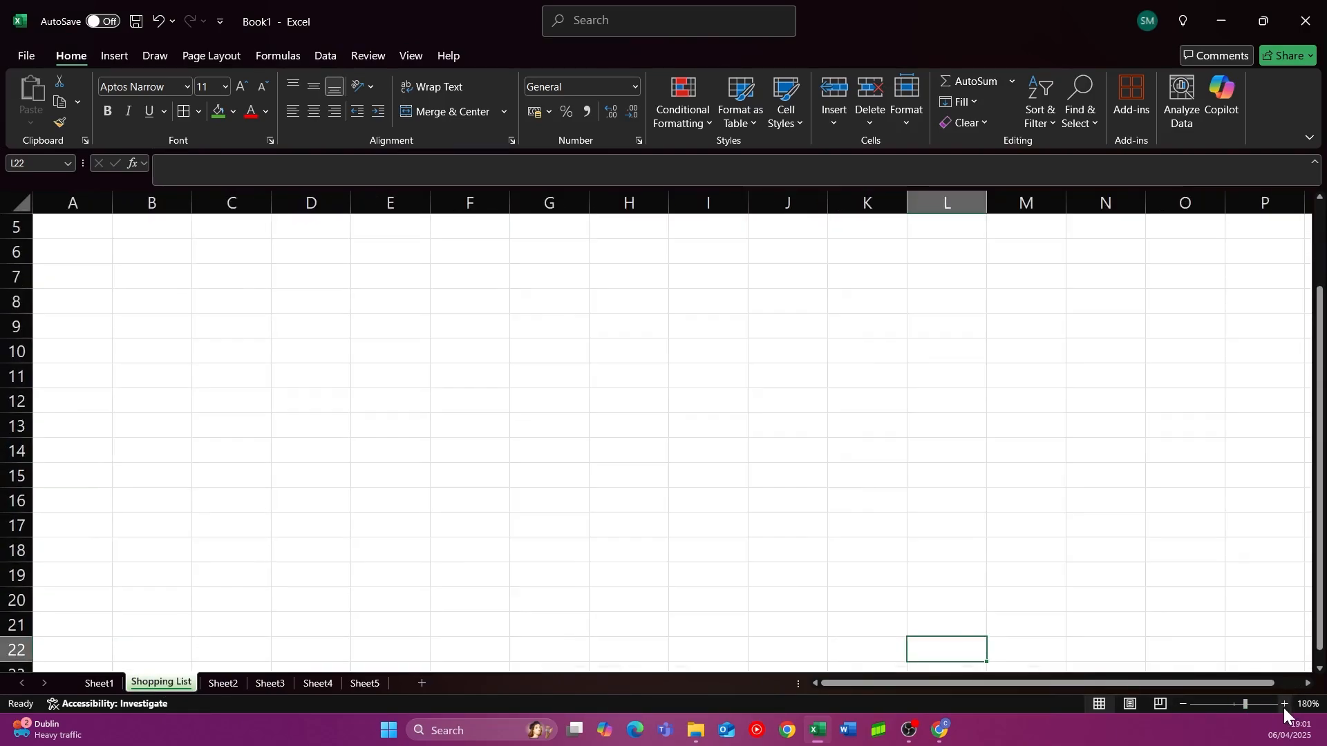
{"action": "left_click", "coordinate": [1285, 705]}
{"action": "left_click", "coordinate": [157, 255]}
{"action": "scroll", "coordinate": [181, 269], "scroll_direction": "up", "scroll_amount": 2}
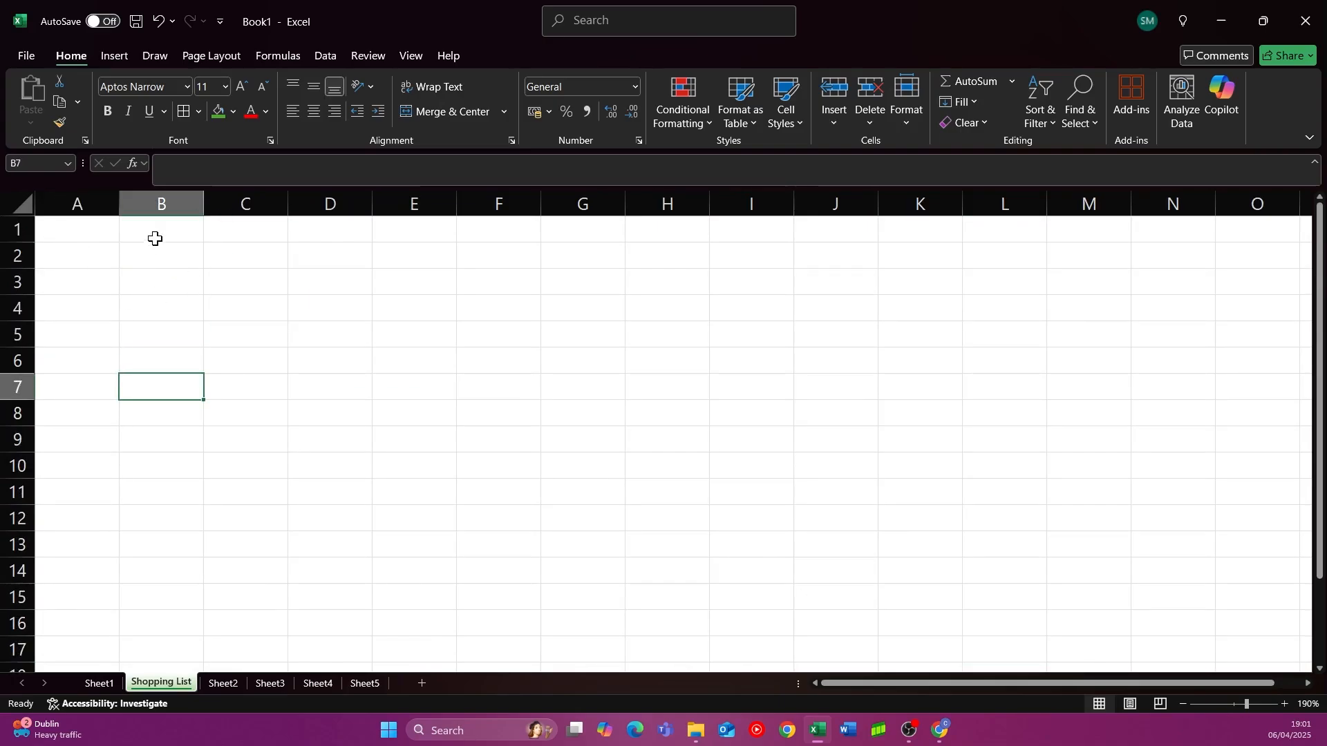
{"action": "left_click", "coordinate": [173, 261]}
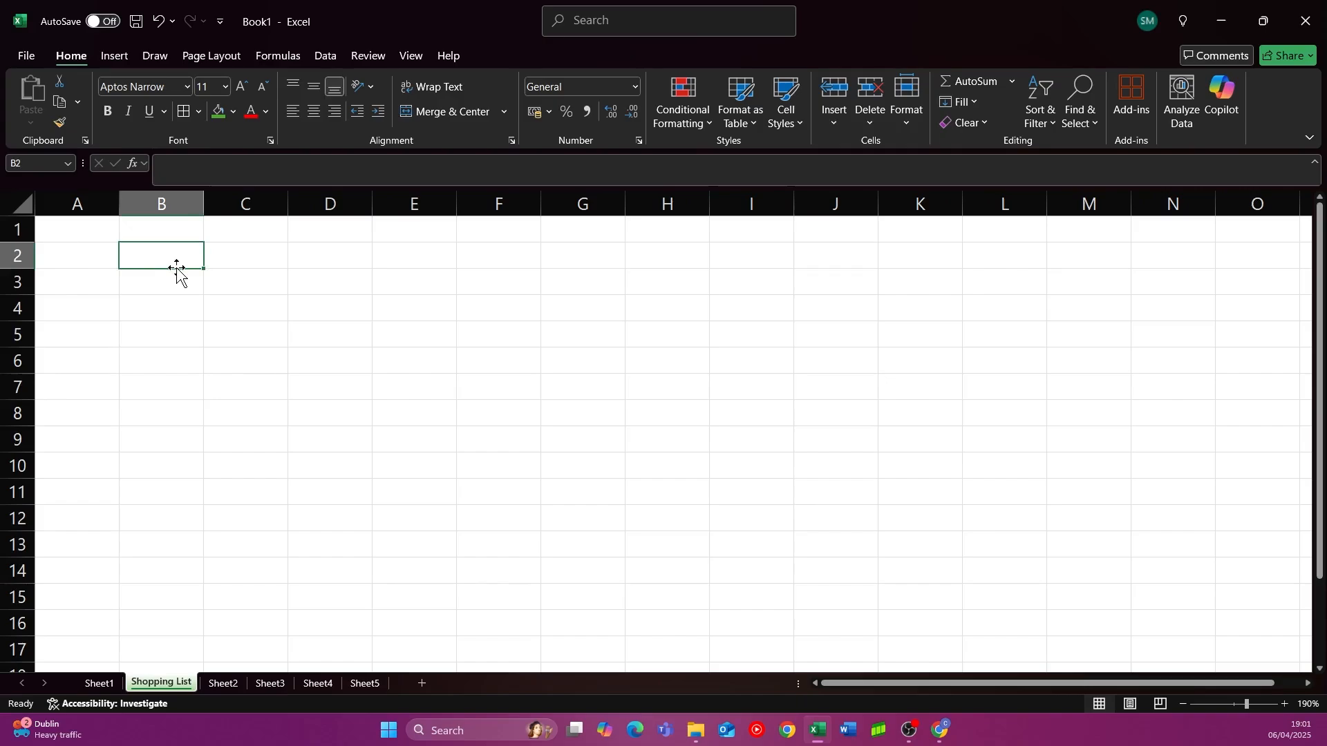
{"action": "type", "text": "Sho"}
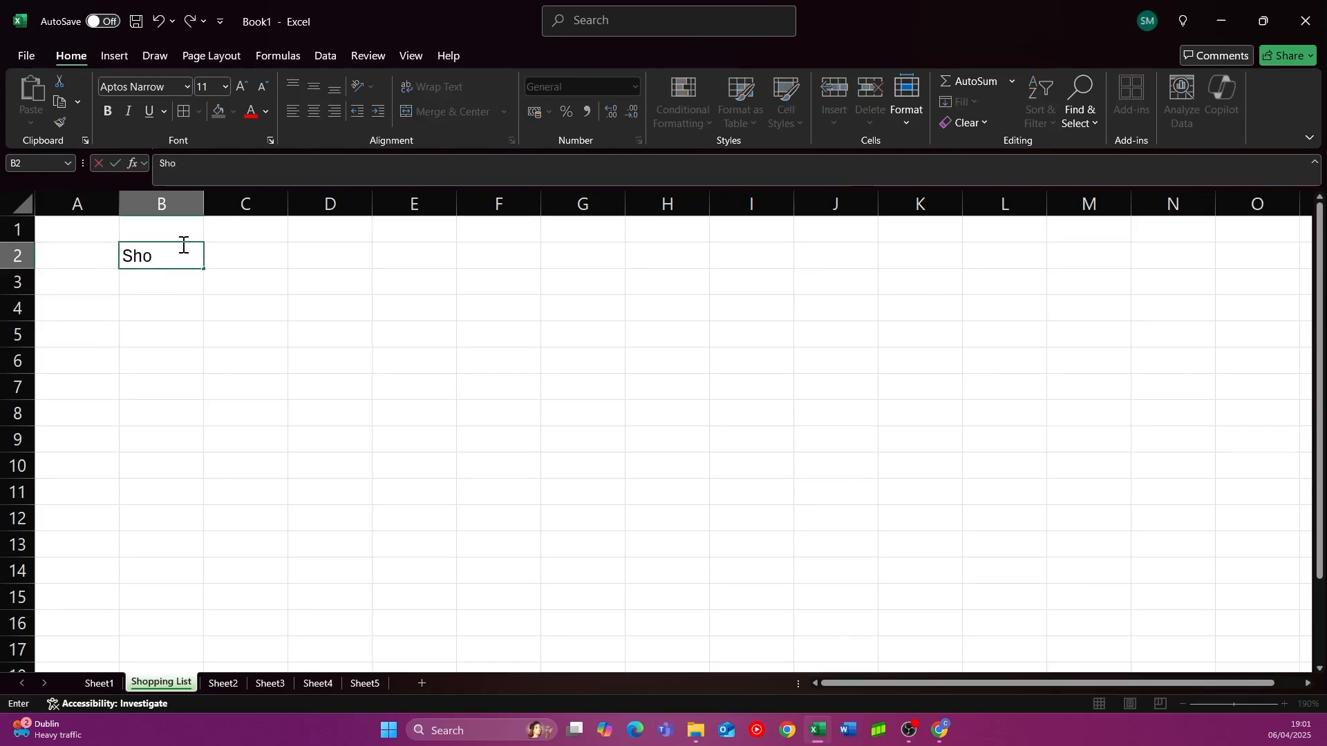
{"action": "type", "text": "pping list"}
{"action": "left_click", "coordinate": [176, 312]}
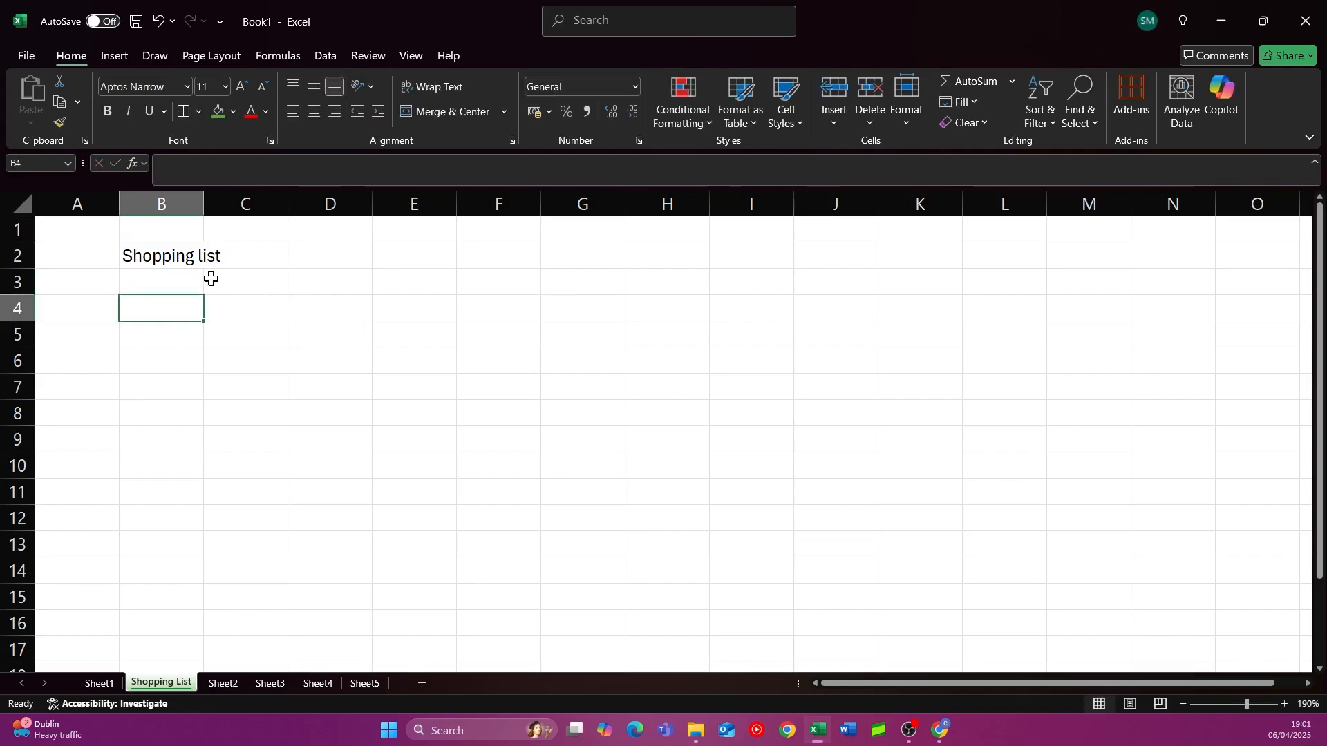
- Merge and center the "Shopping list" title, first across B2:D2 and then extended across B2:E2
{"action": "left_click", "coordinate": [168, 254]}
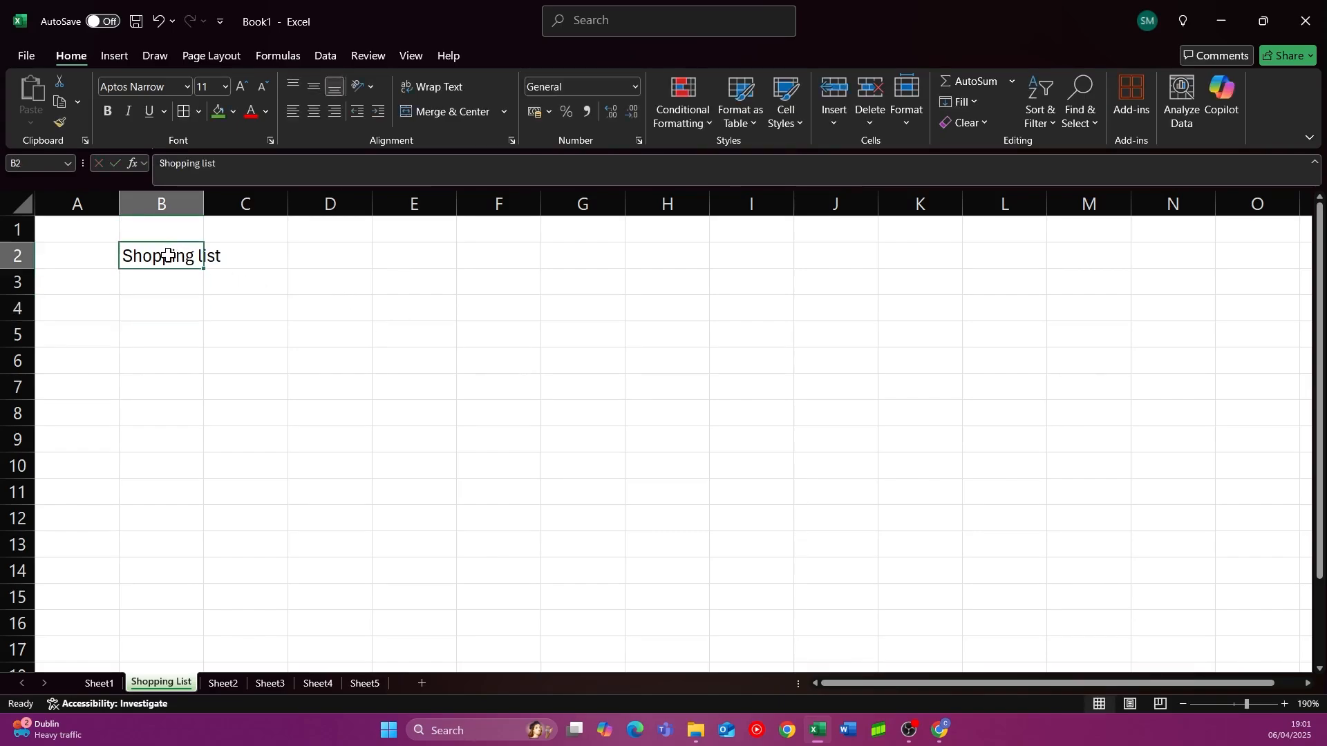
{"action": "left_click_drag", "start_coordinate": [168, 254], "coordinate": [325, 255]}
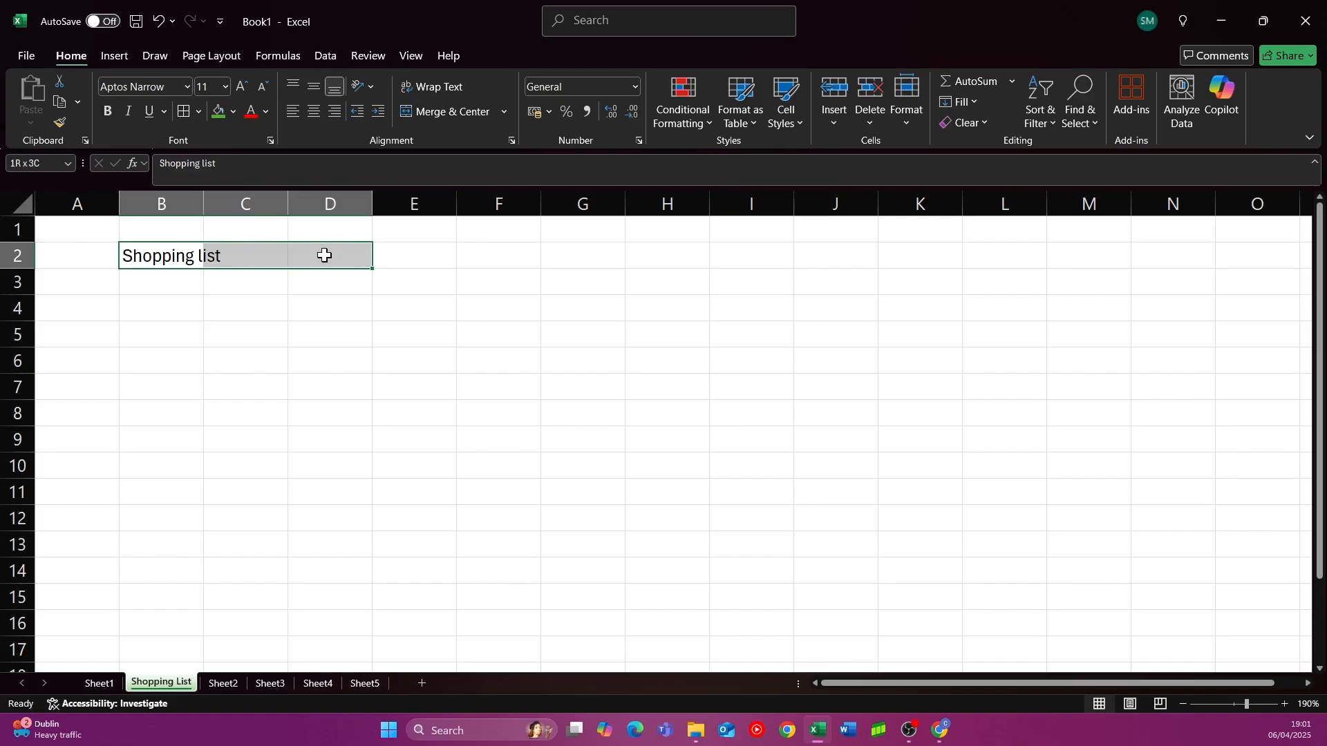
{"action": "left_click", "coordinate": [452, 112]}
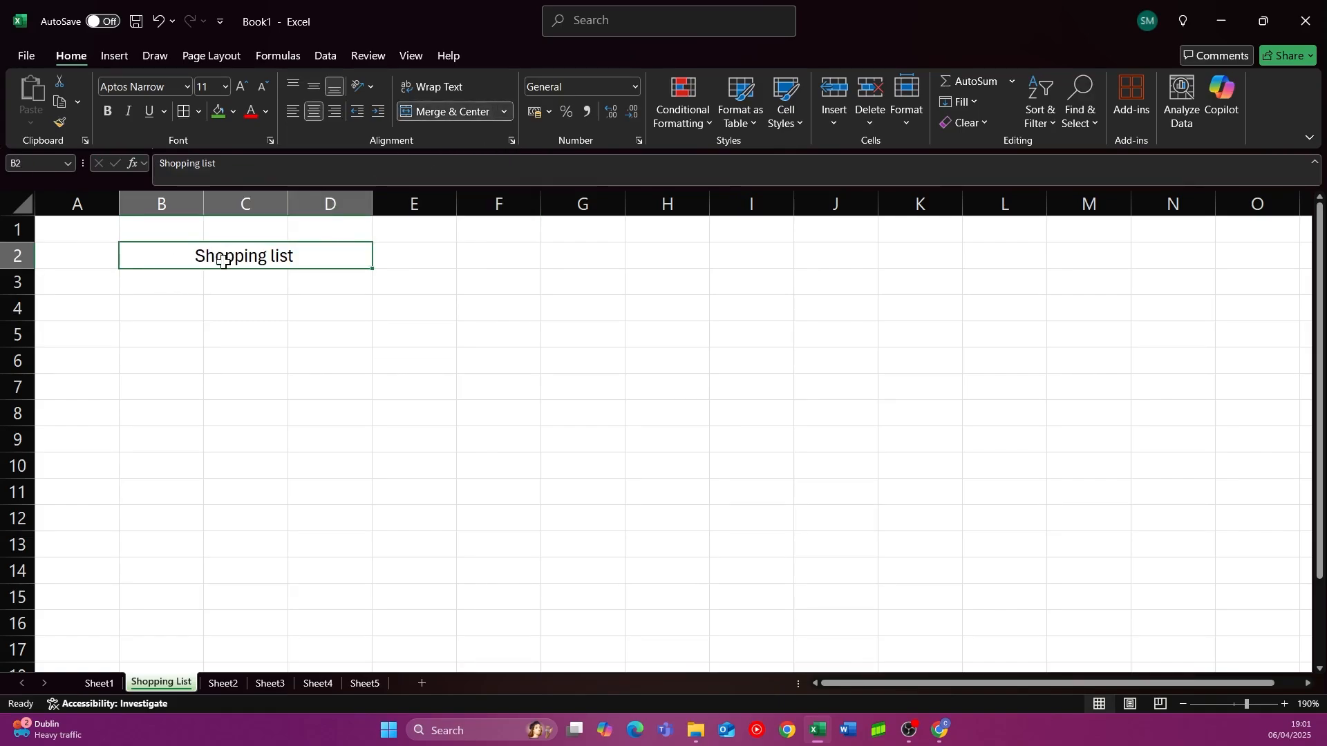
{"action": "left_click_drag", "start_coordinate": [165, 257], "coordinate": [379, 261]}
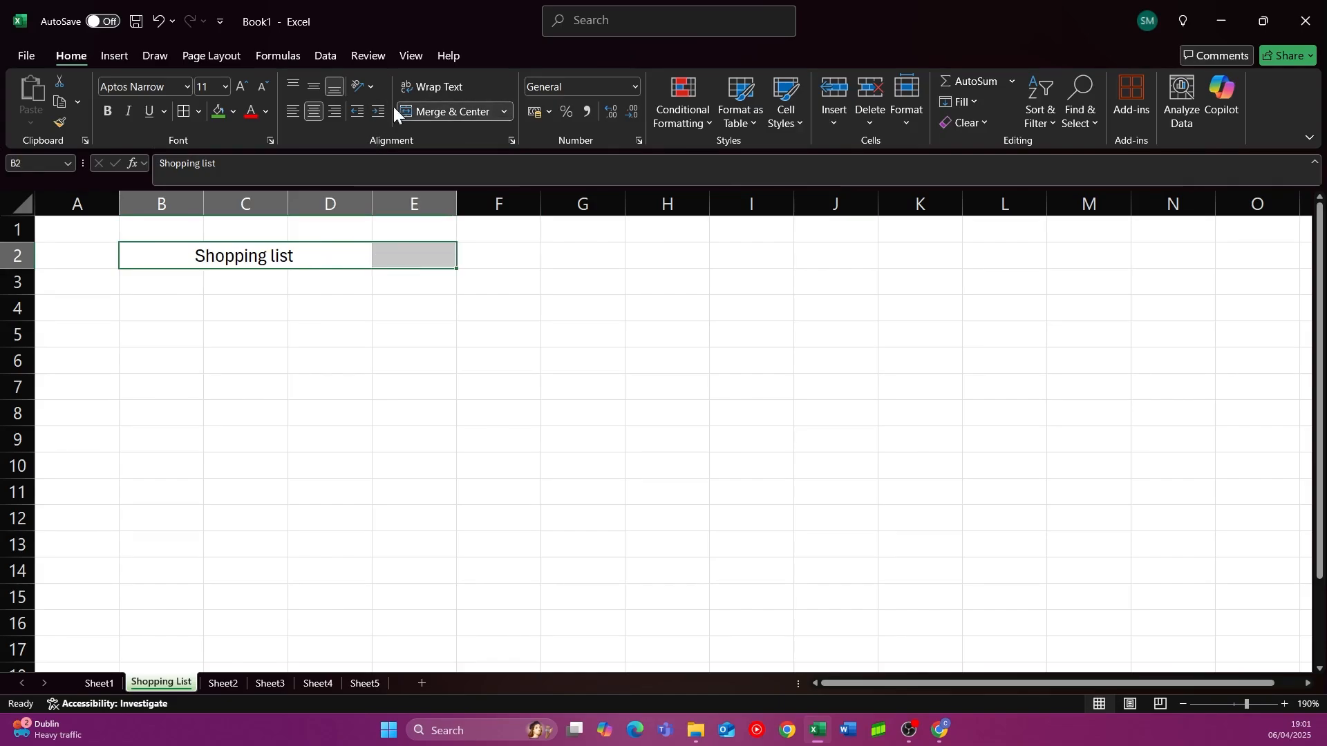
{"action": "left_click", "coordinate": [429, 114]}
{"action": "left_click", "coordinate": [429, 113]}
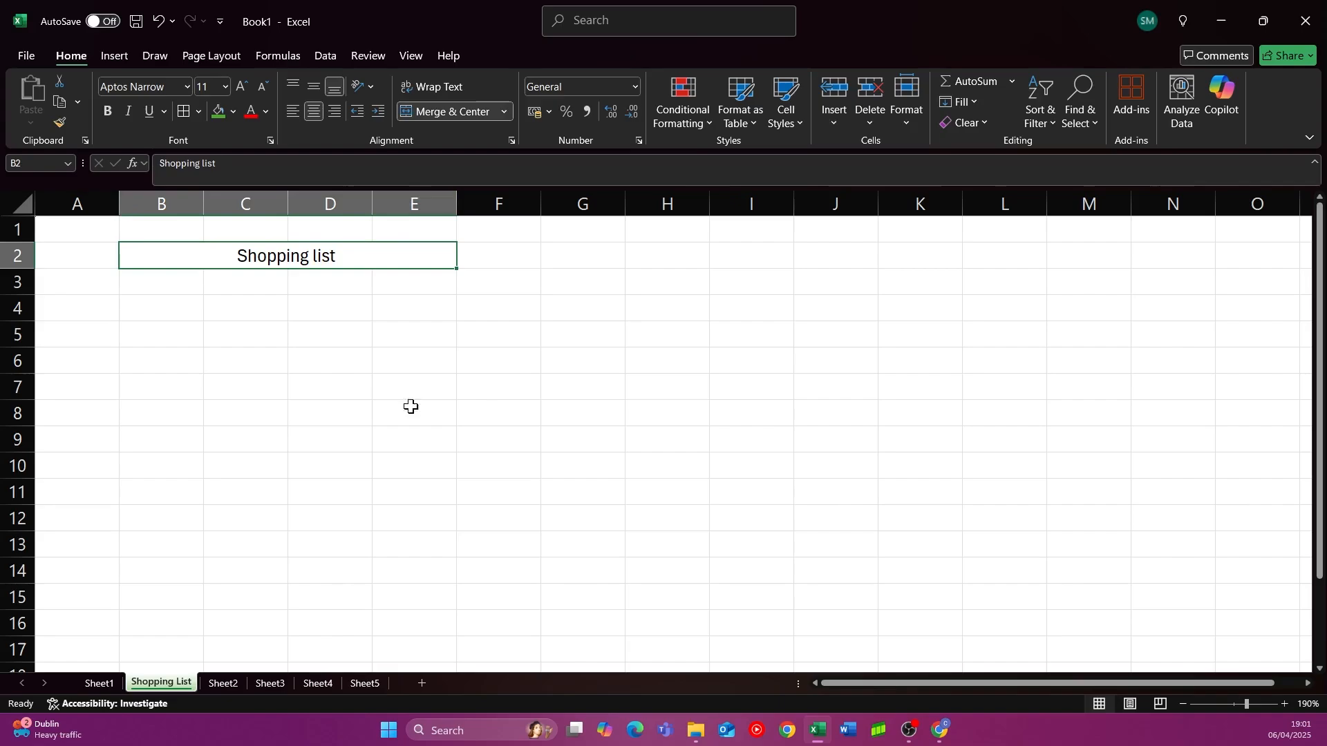
- Make the merged title bold at font size 12 and put an outside border around it
{"action": "left_click", "coordinate": [243, 89]}
{"action": "left_click", "coordinate": [107, 112]}
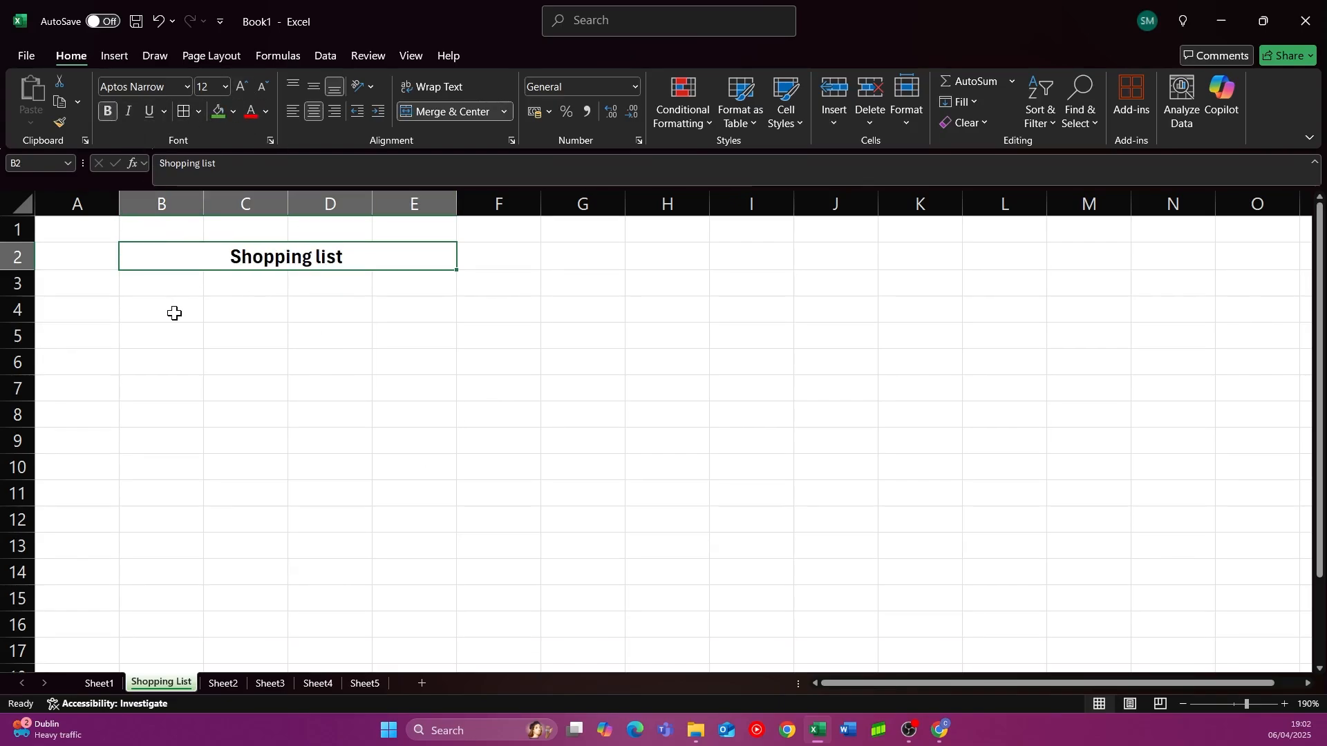
{"action": "left_click", "coordinate": [197, 112]}
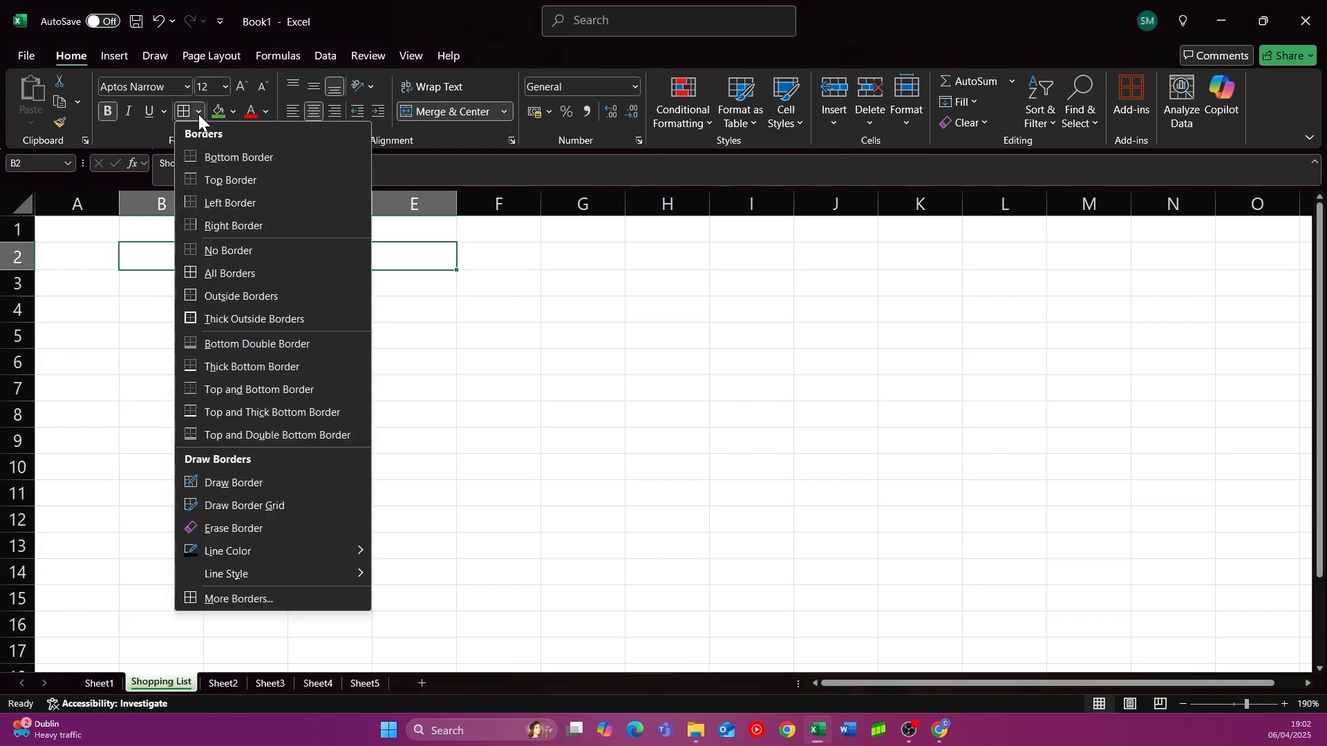
{"action": "left_click", "coordinate": [221, 316]}
{"action": "left_click", "coordinate": [498, 335]}
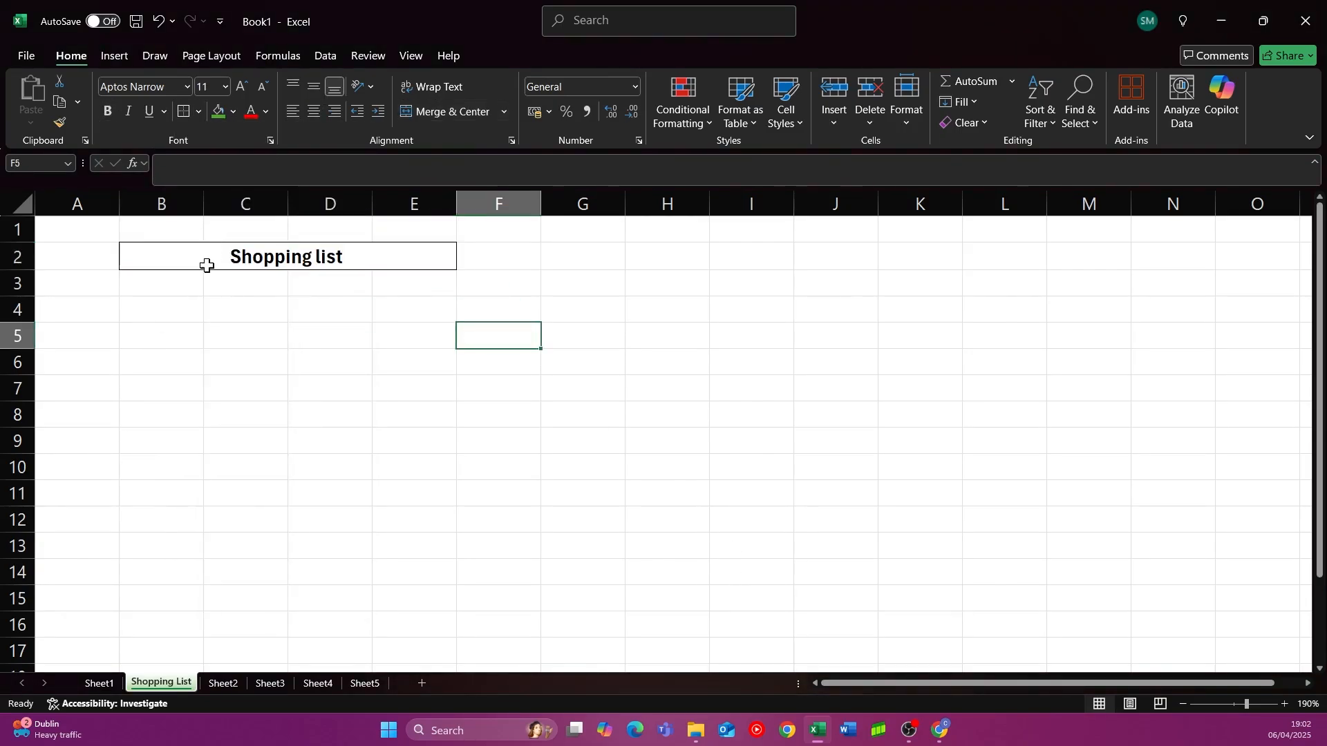
{"action": "left_click", "coordinate": [207, 266]}
- Enter the heading "Item Description" in B3 and fit the width of column B to its text
{"action": "left_click", "coordinate": [160, 275]}
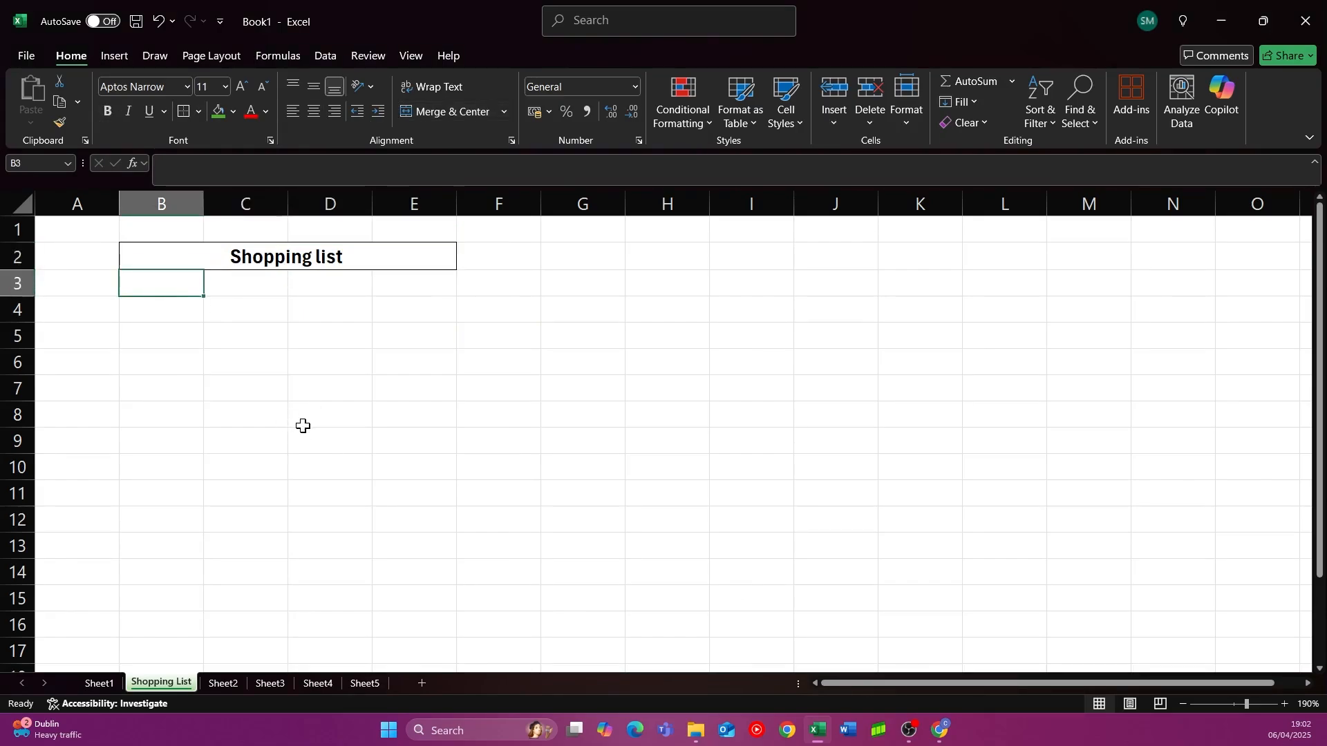
{"action": "type", "text": "Item"}
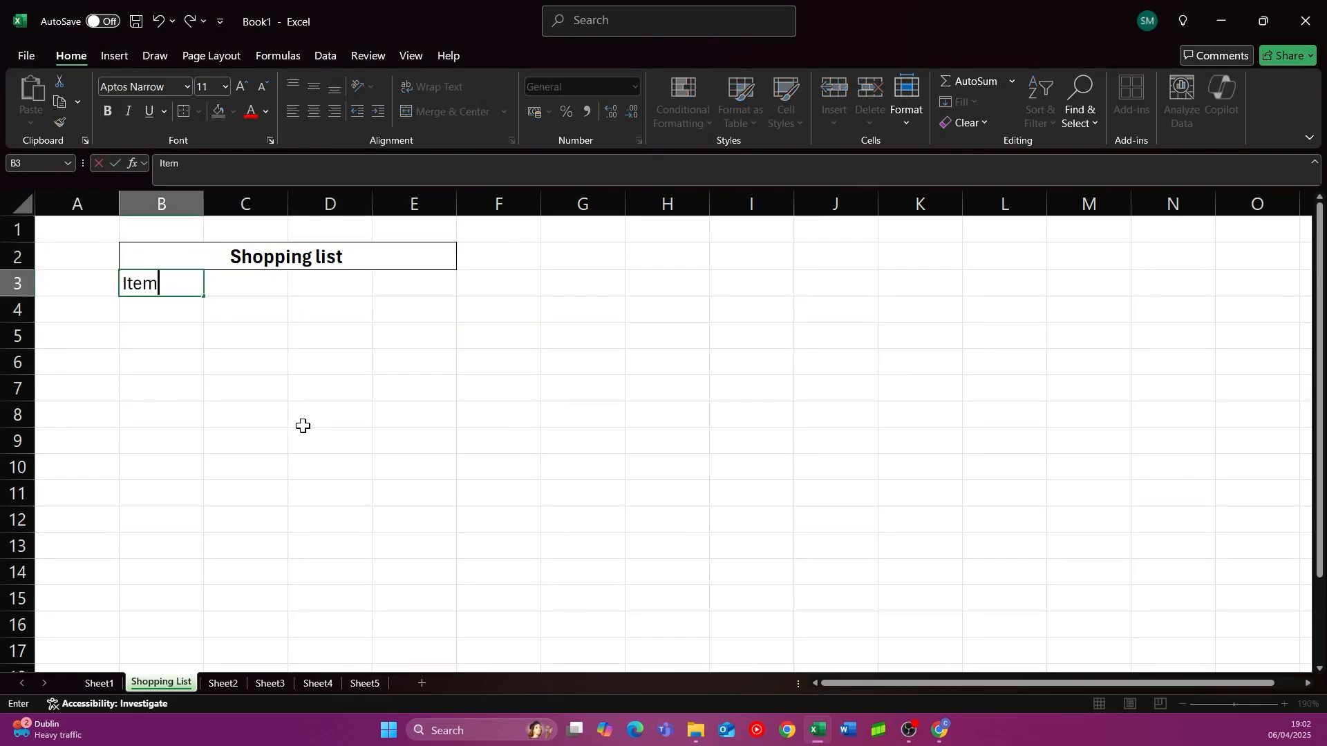
{"action": "type", "text": " Description"}
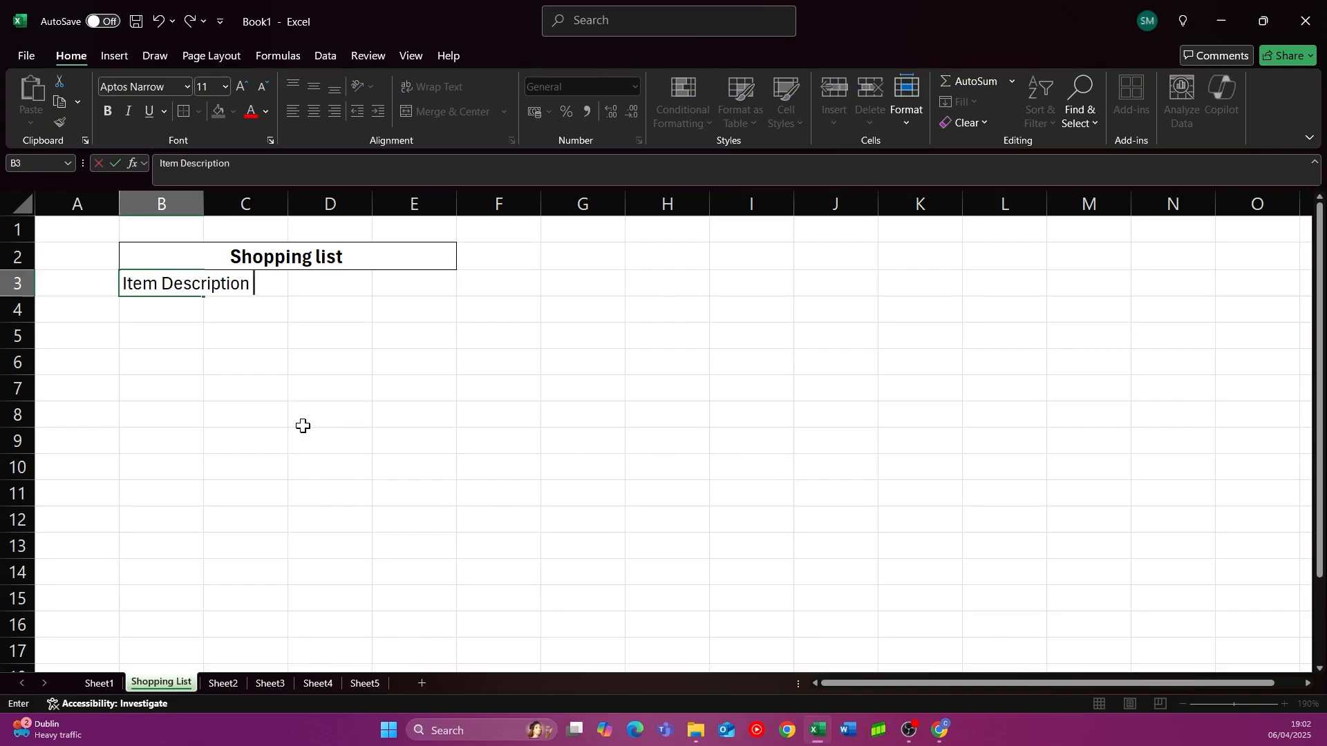
{"action": "left_click", "coordinate": [303, 426]}
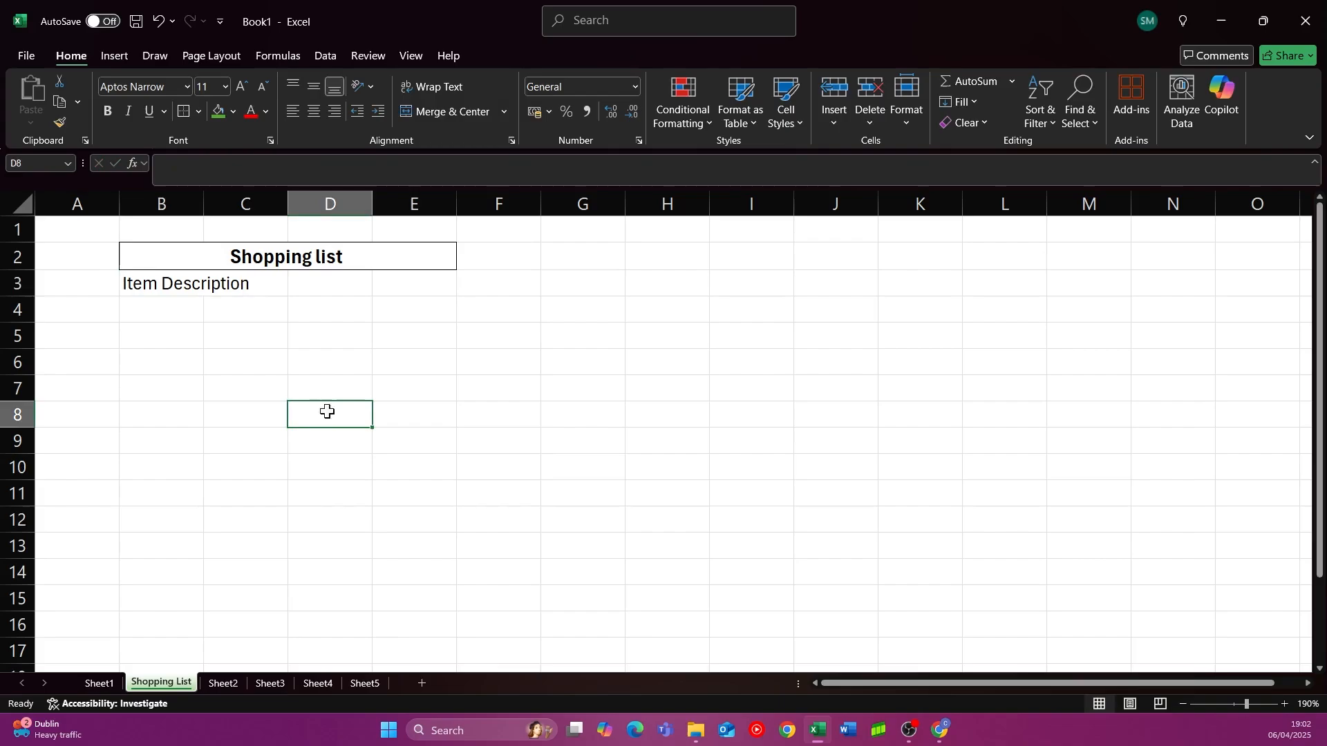
{"action": "left_click", "coordinate": [161, 283]}
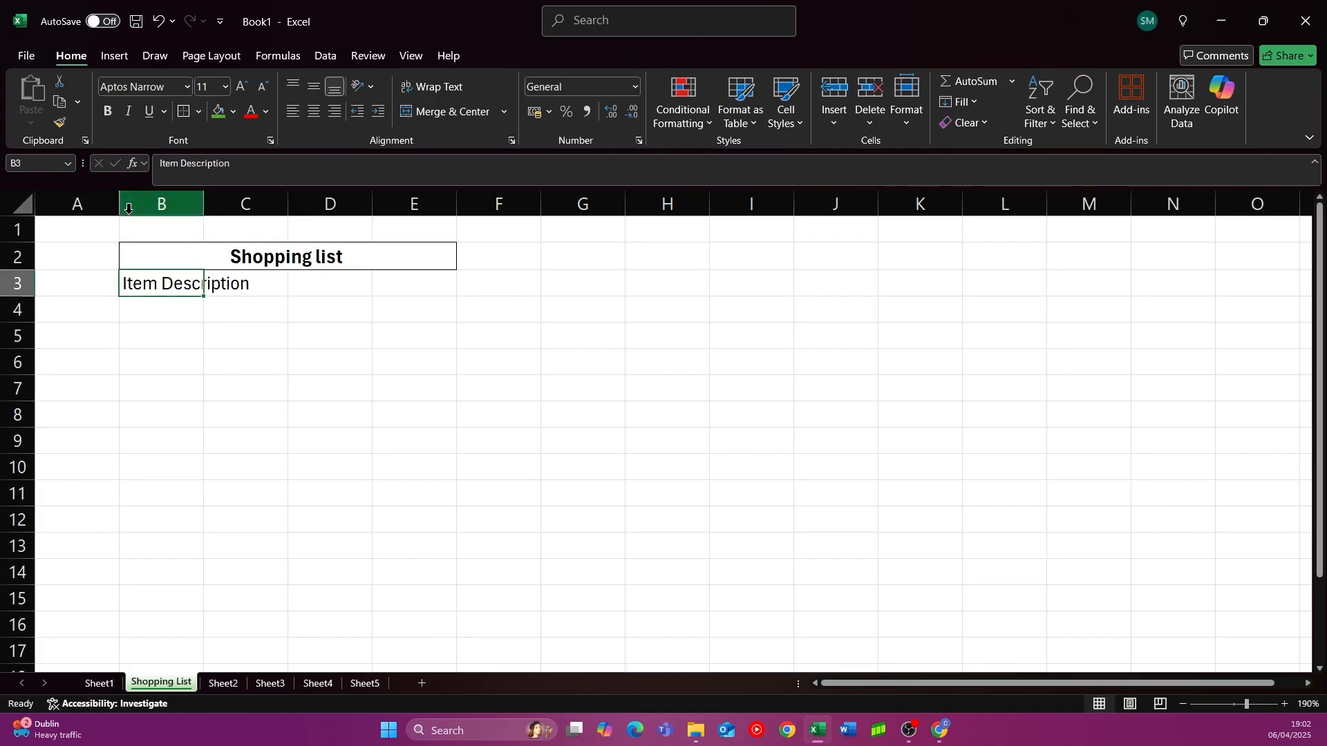
{"action": "double_click", "coordinate": [204, 204]}
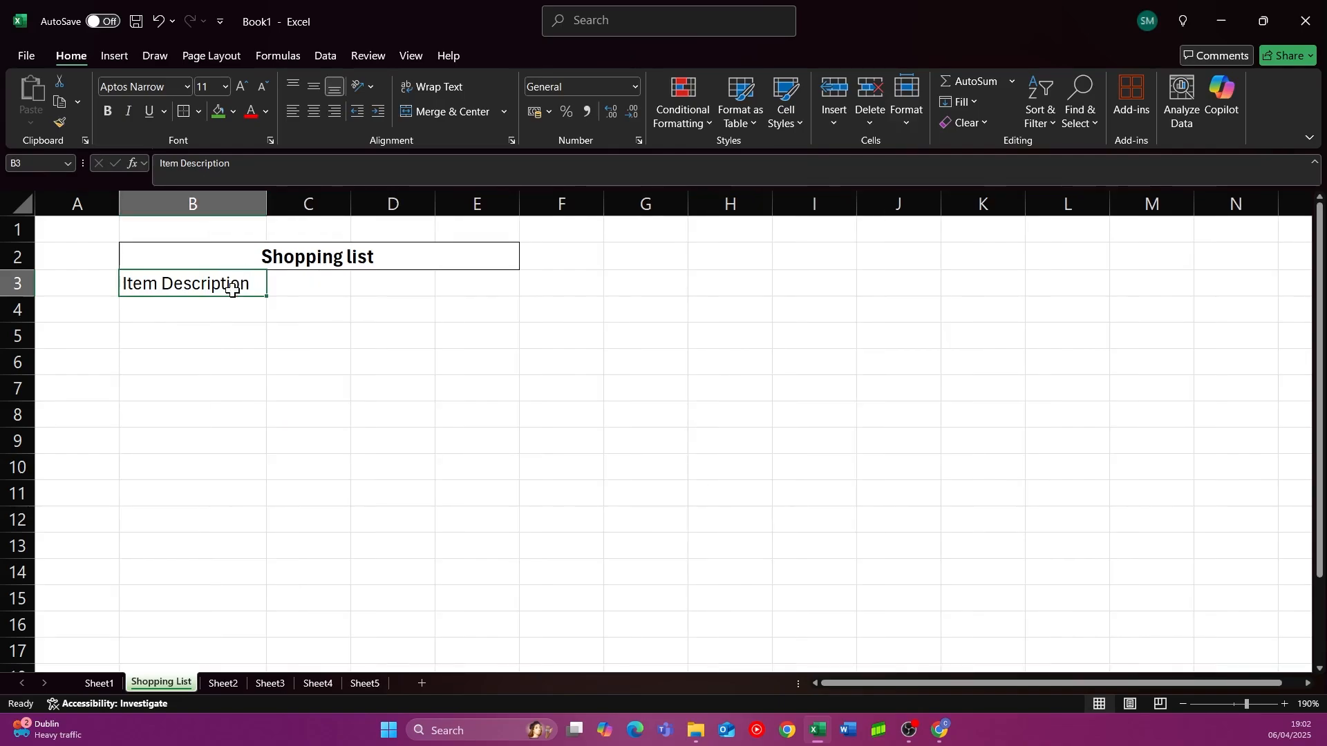
{"action": "left_click", "coordinate": [282, 573]}
- Enter the headings "Value", "Quantity" and "Total Price" in cells C3, D3 and E3
{"action": "left_click", "coordinate": [343, 289]}
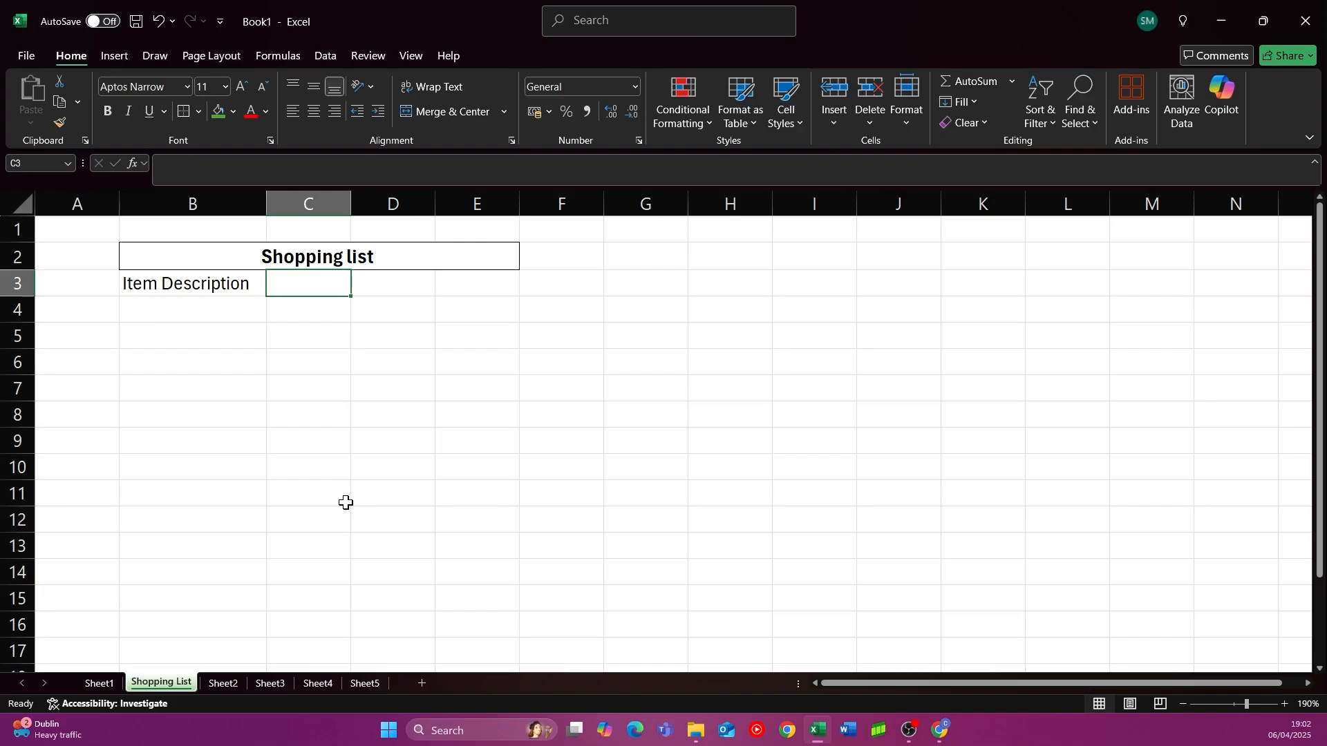
{"action": "type", "text": "Value"}
{"action": "key", "text": "Return"}
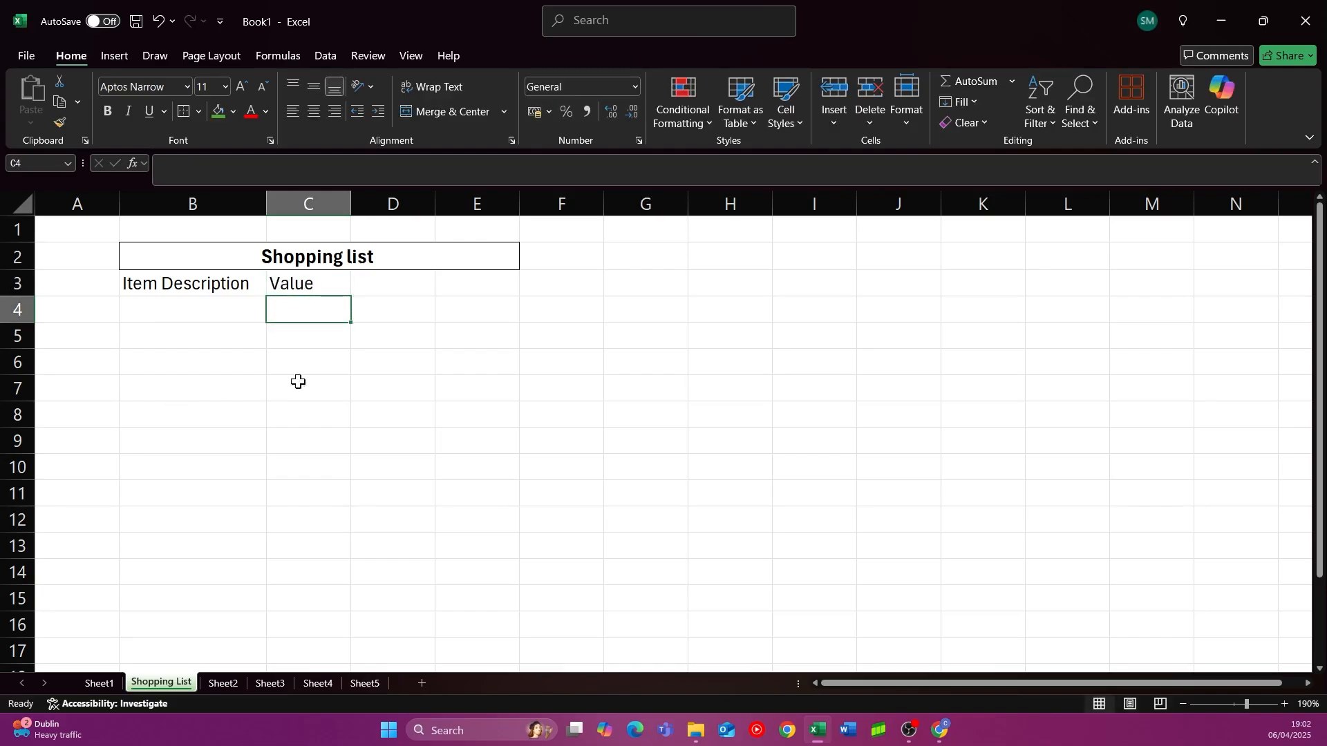
{"action": "left_click", "coordinate": [390, 289]}
{"action": "type", "text": "Quna"}
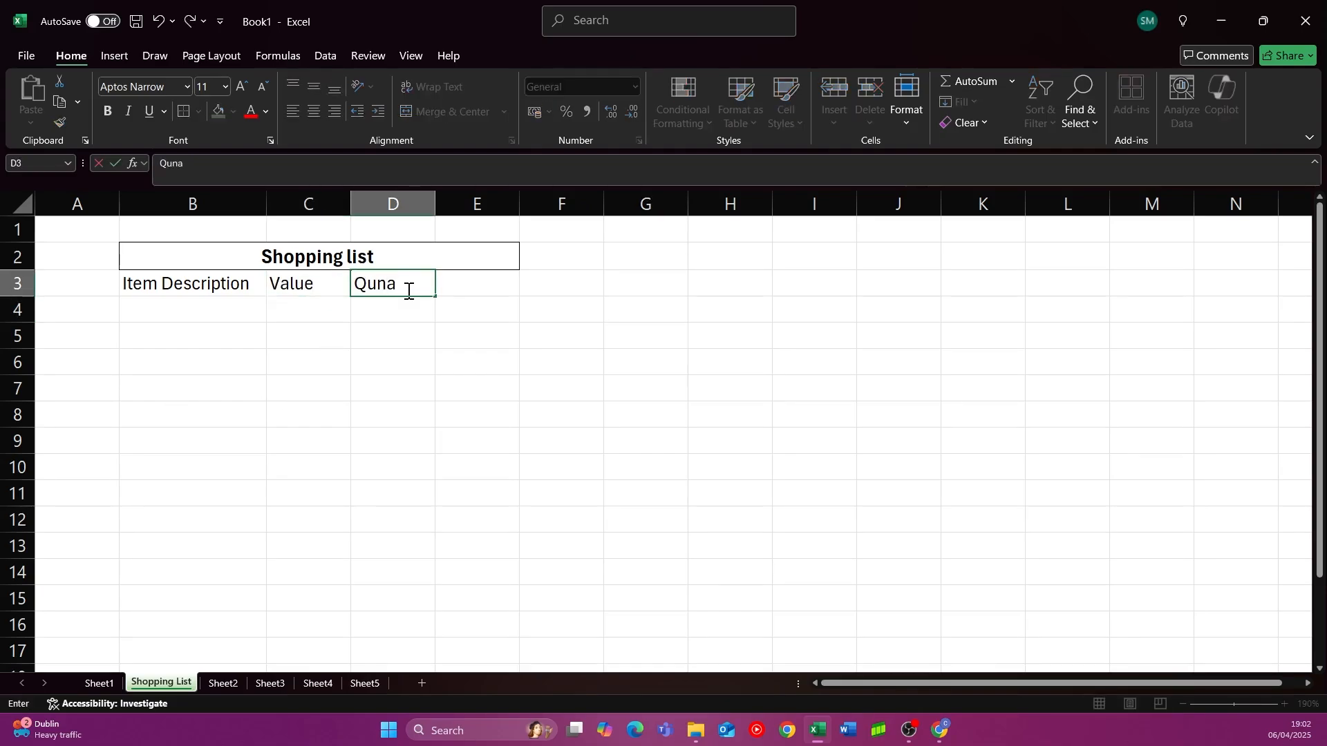
{"action": "key", "text": "BackSpace"}
{"action": "key", "text": "BackSpace"}
{"action": "key", "text": "BackSpace"}
{"action": "type", "text": "uantity"}
{"action": "left_click", "coordinate": [468, 288]}
{"action": "type", "text": "Tota"}
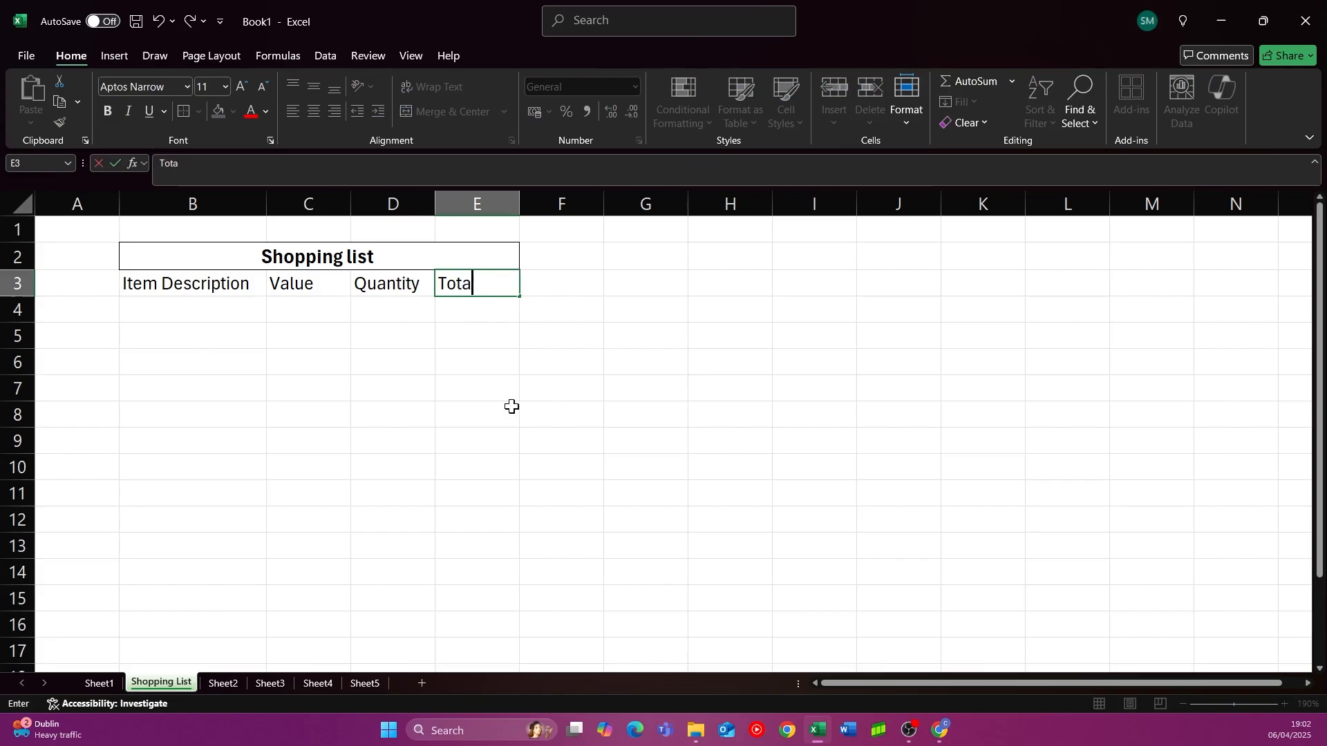
{"action": "type", "text": "l Price"}
{"action": "key", "text": "Return"}
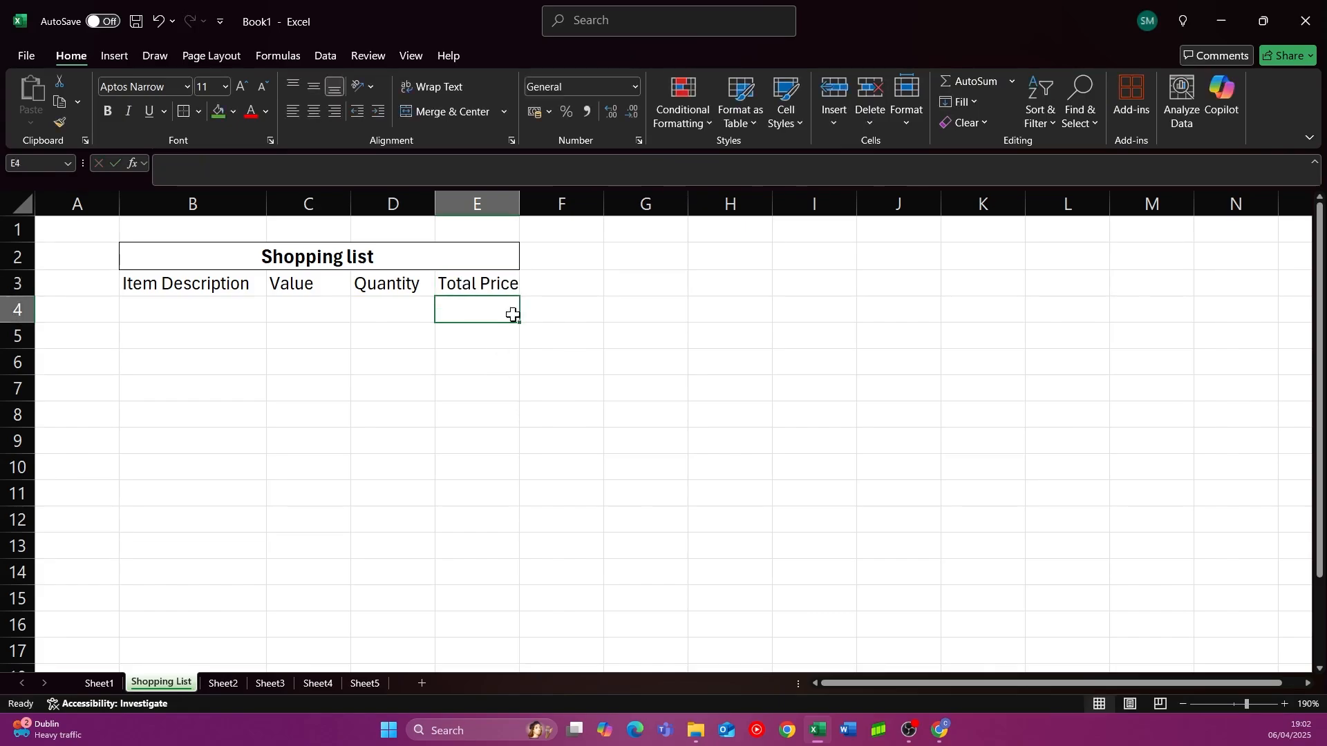
- Widen columns C, D and E so that each heading has spare room in its cell
{"action": "left_click_drag", "start_coordinate": [513, 192], "coordinate": [540, 193]}
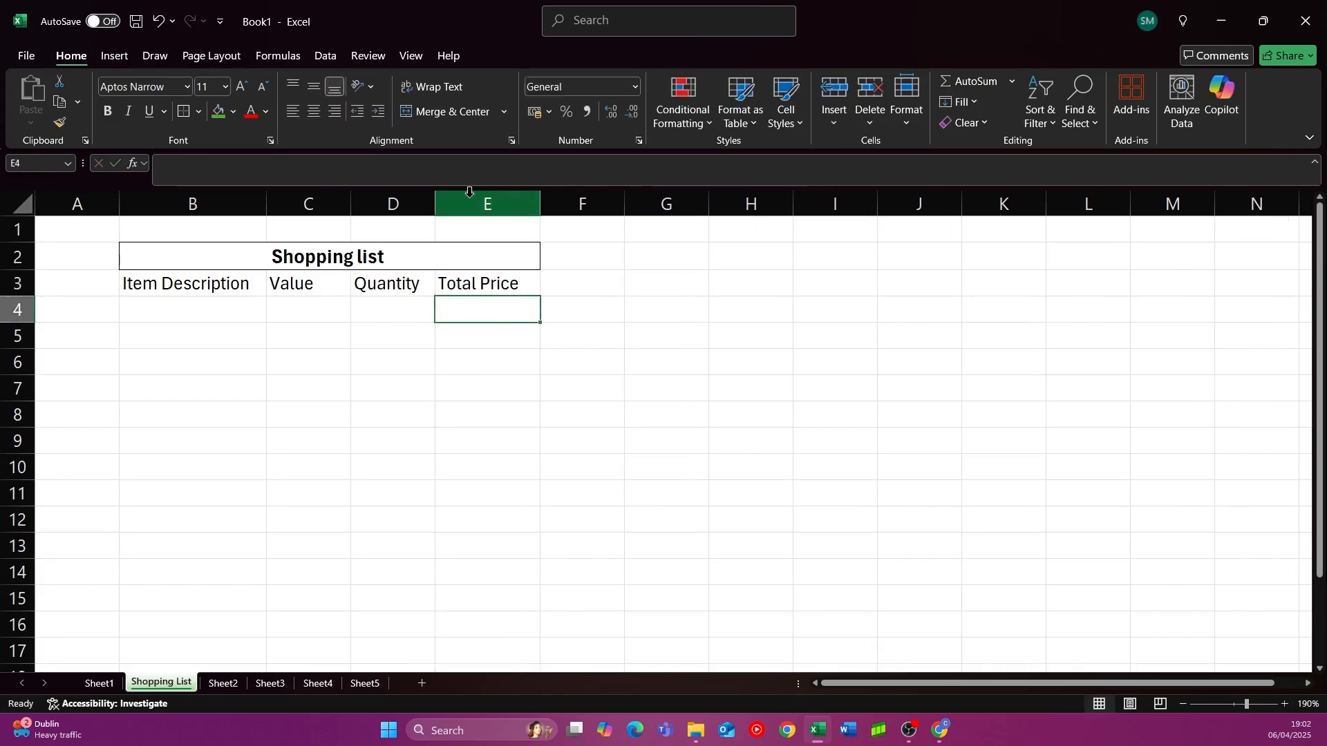
{"action": "left_click_drag", "start_coordinate": [435, 207], "coordinate": [462, 207]}
{"action": "left_click_drag", "start_coordinate": [350, 207], "coordinate": [369, 207]}
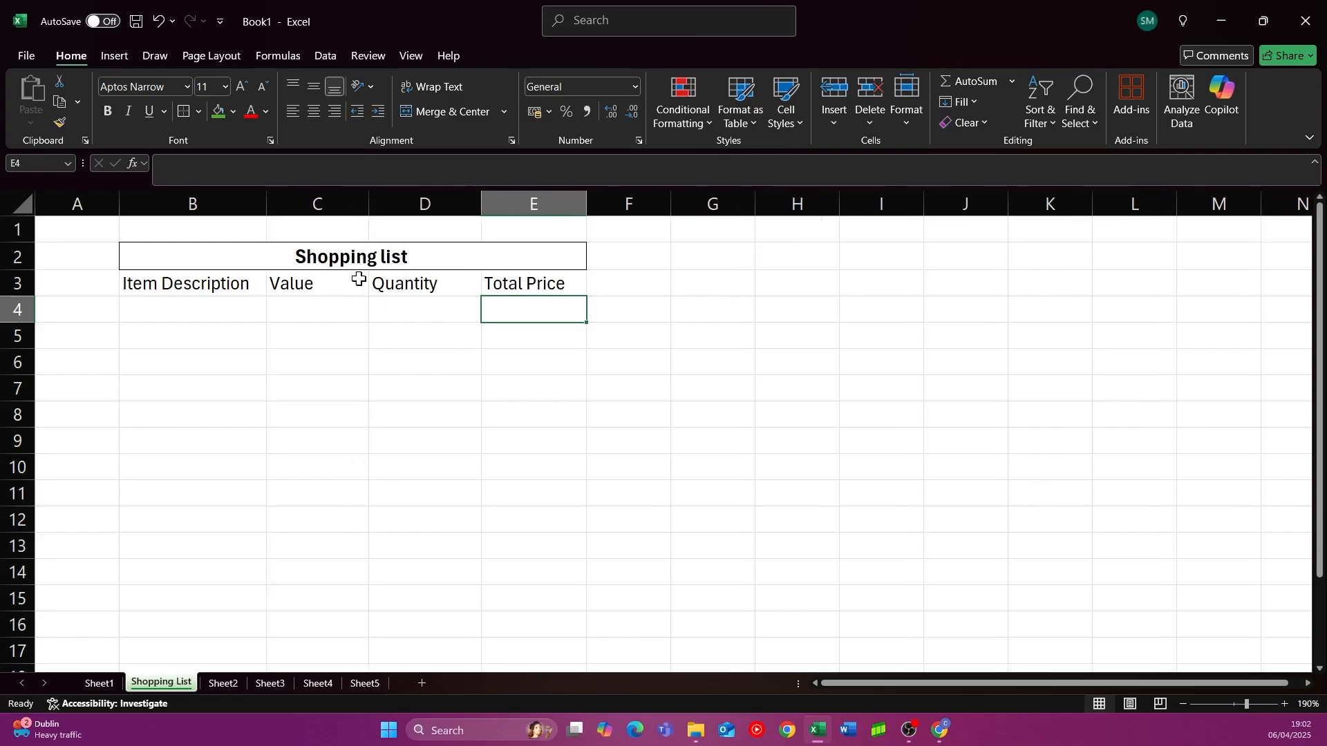
{"action": "left_click", "coordinate": [332, 361]}
{"action": "left_click_drag", "start_coordinate": [587, 203], "coordinate": [592, 203]}
{"action": "left_click", "coordinate": [535, 389]}
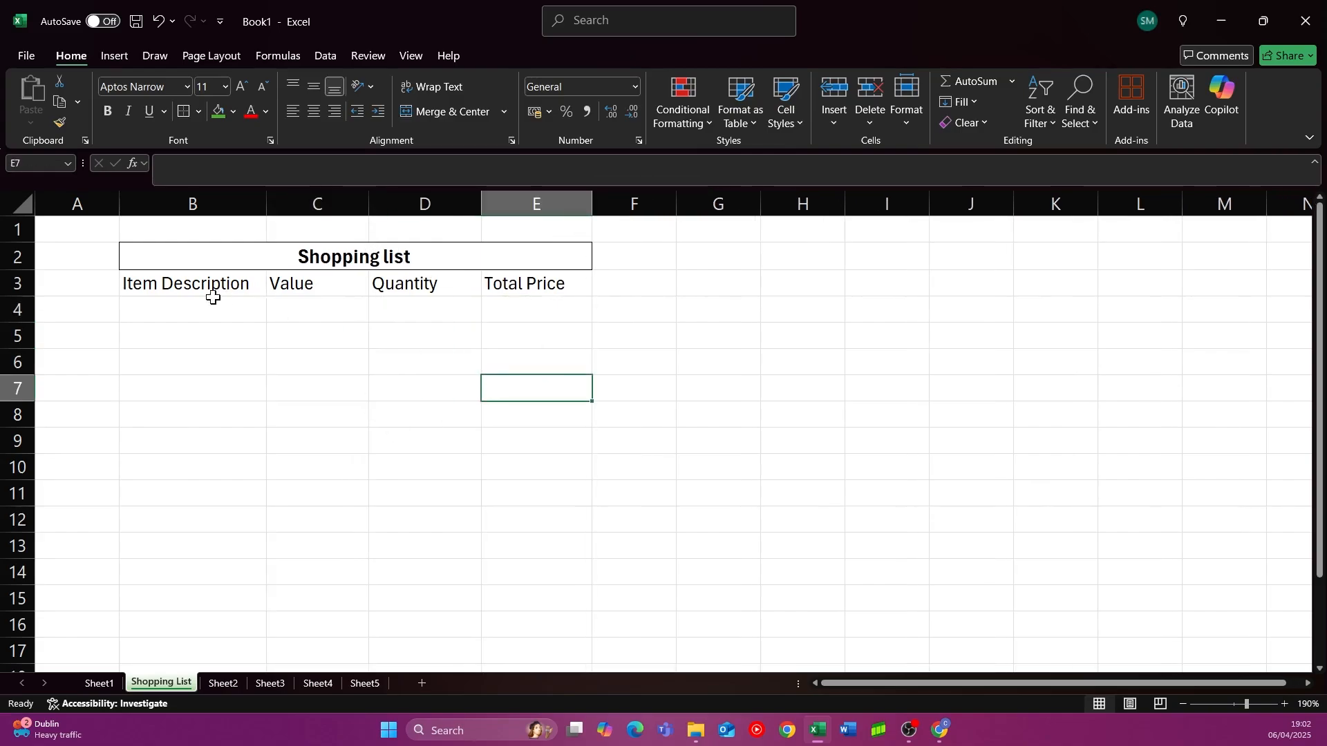
- Apply a Top and Thick Bottom Border to the heading row B3:E3
{"action": "left_click", "coordinate": [185, 308]}
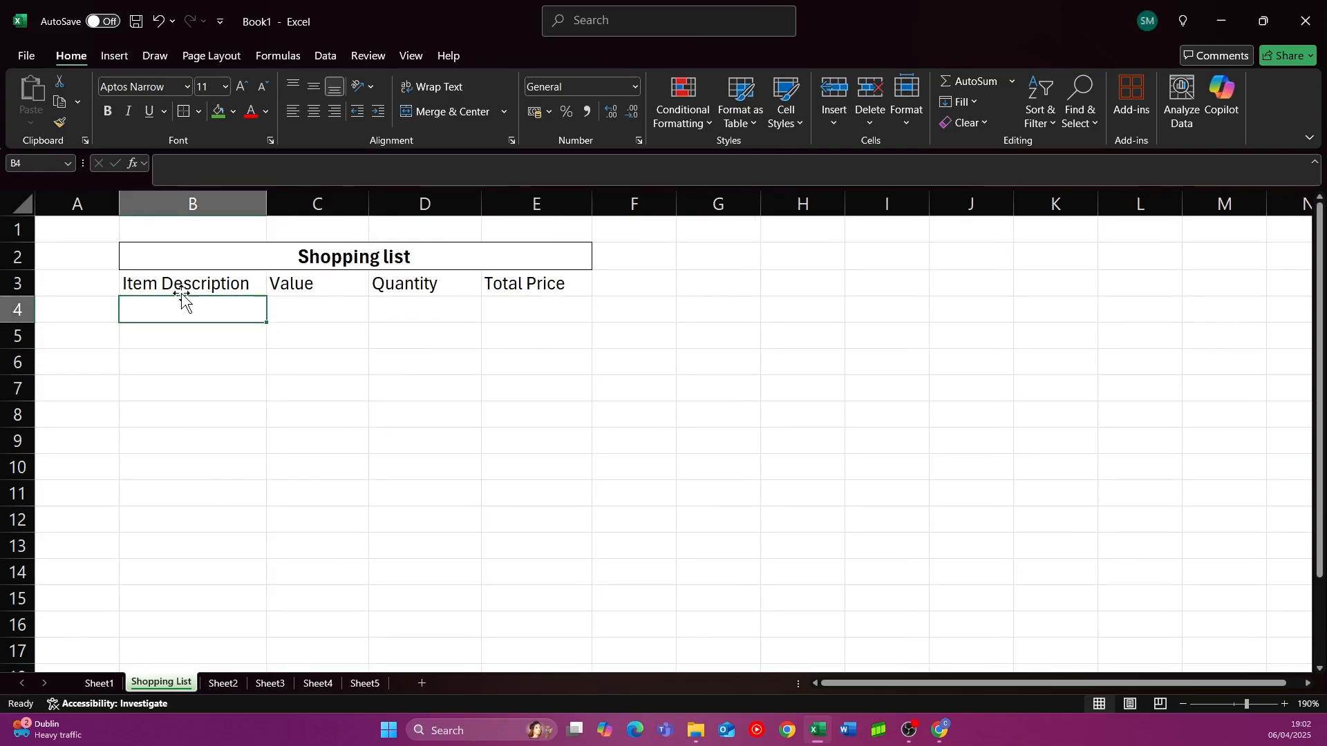
{"action": "left_click_drag", "start_coordinate": [181, 287], "coordinate": [532, 284]}
{"action": "left_click", "coordinate": [200, 112]}
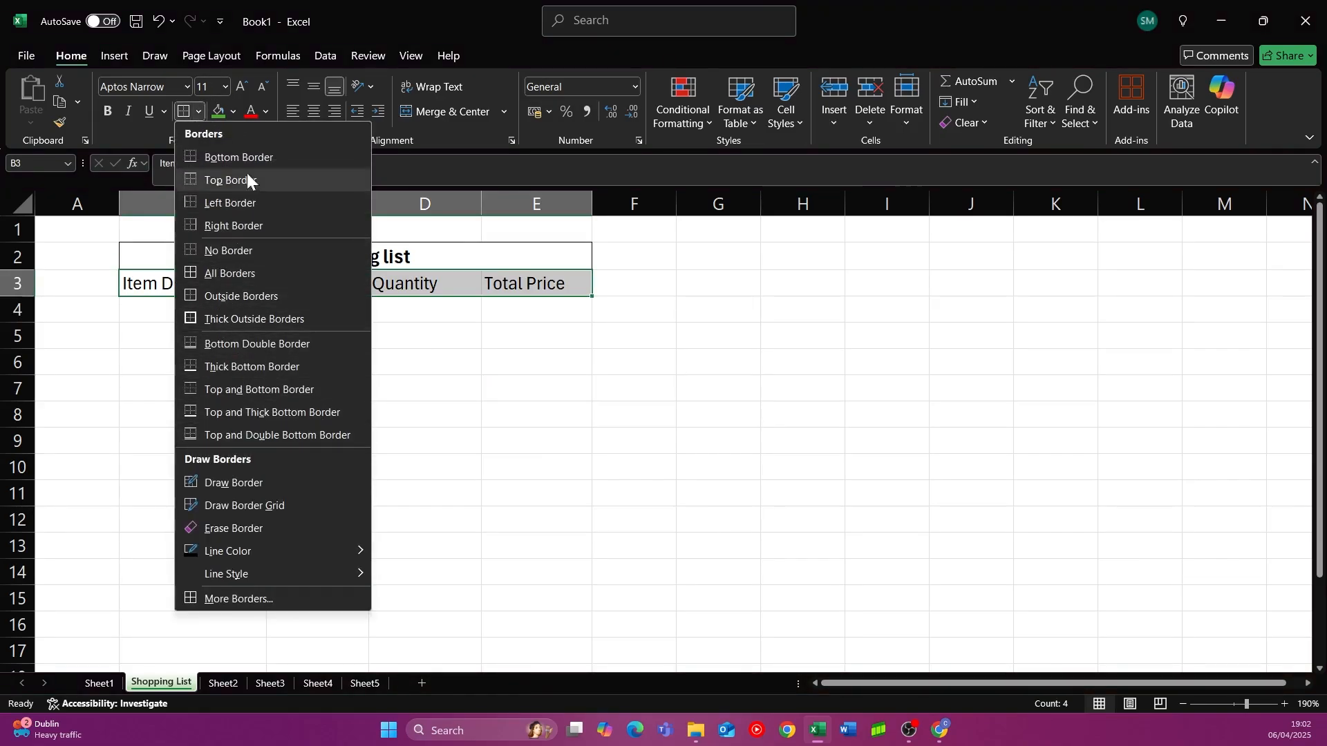
{"action": "left_click", "coordinate": [244, 412]}
{"action": "left_click", "coordinate": [542, 415]}
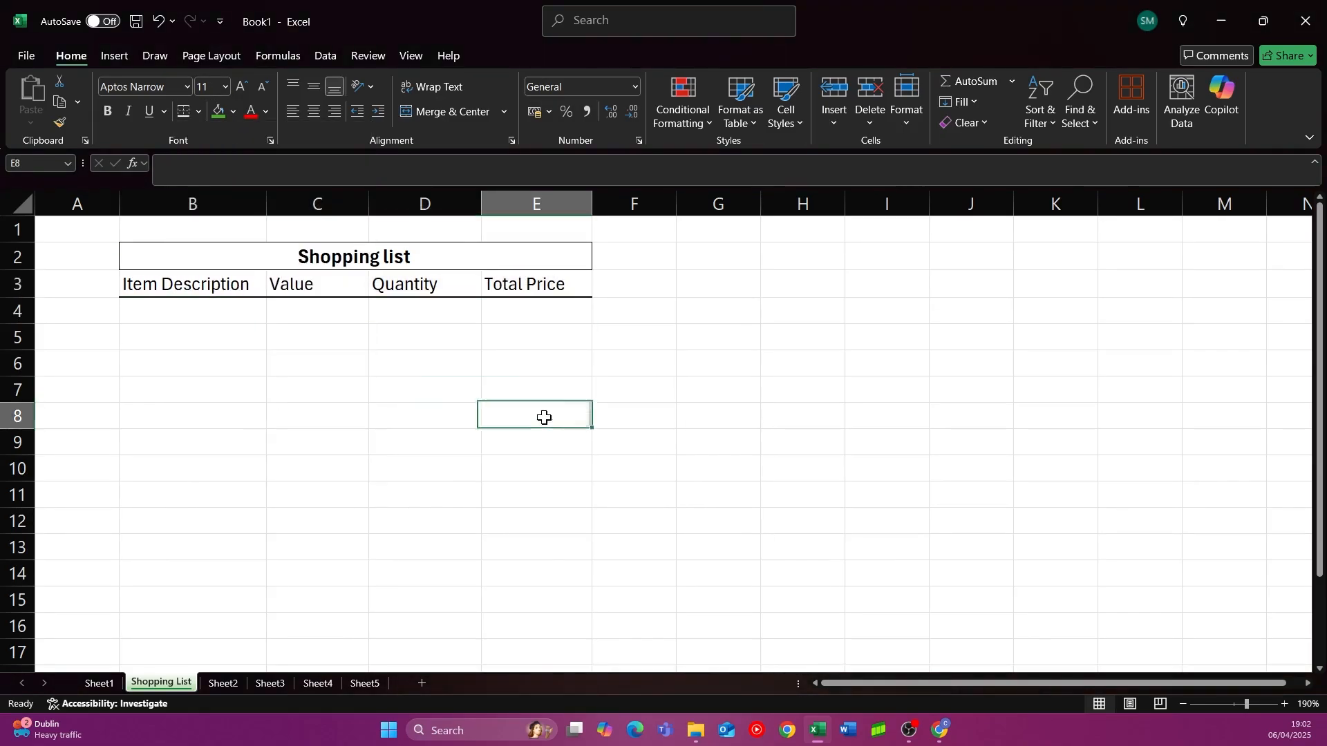
- Enter the items "Bread", "Eggs" and "Chips" in cells B4 to B6 under Item Description
{"action": "left_click", "coordinate": [188, 318]}
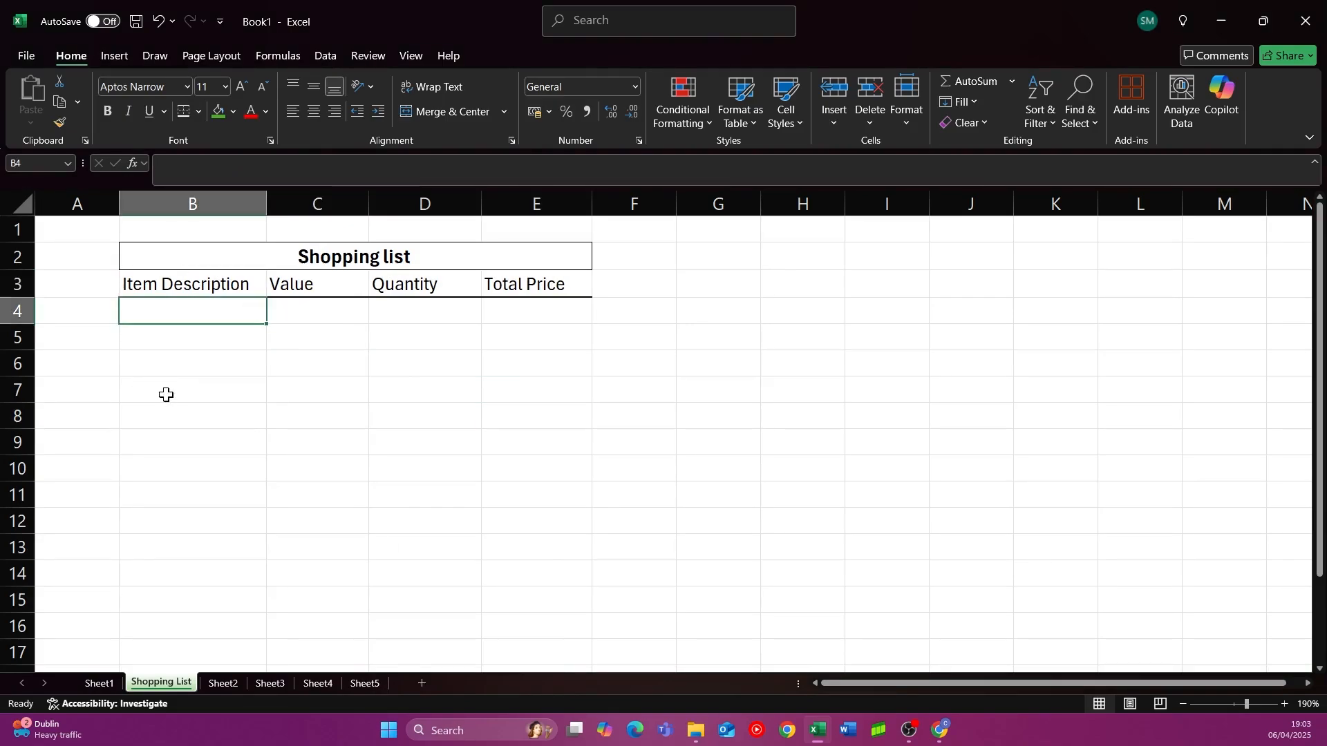
{"action": "type", "text": "Bready"}
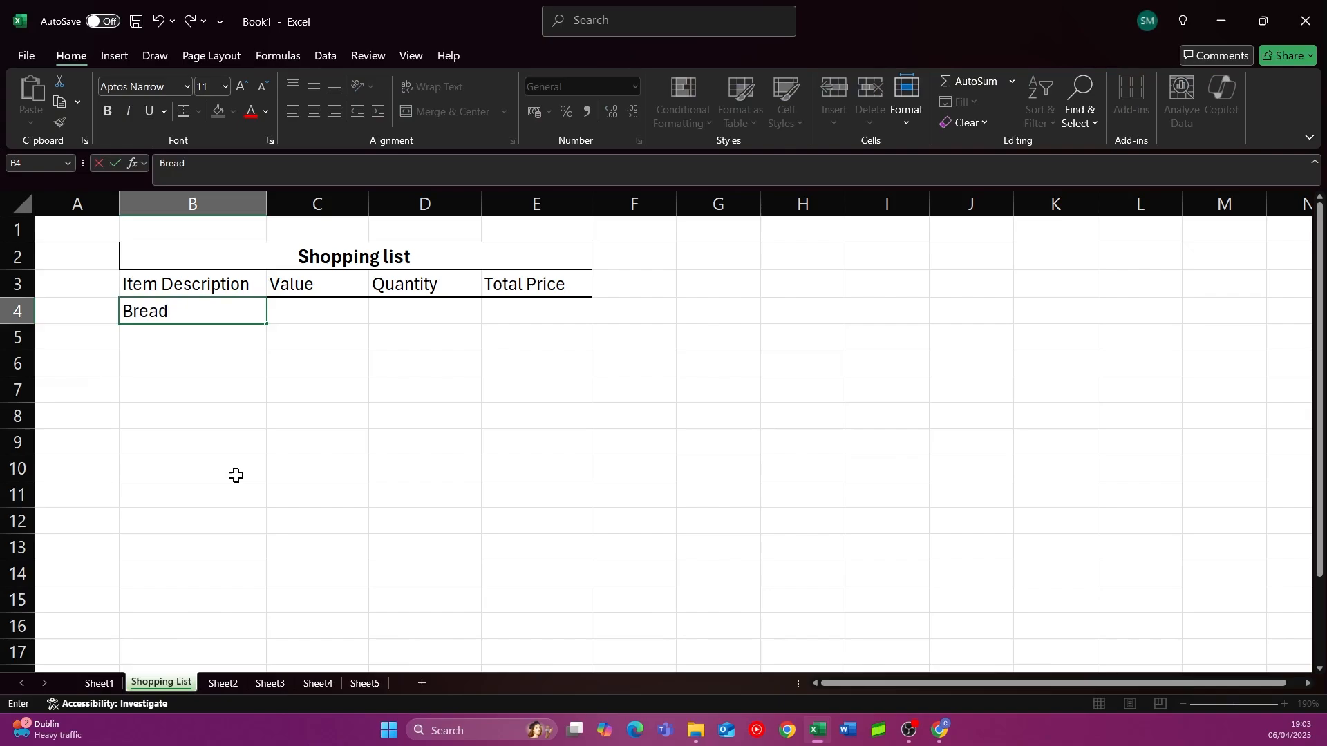
{"action": "key", "text": "BackSpace"}
{"action": "key", "text": "Return"}
{"action": "type", "text": "Eggs"}
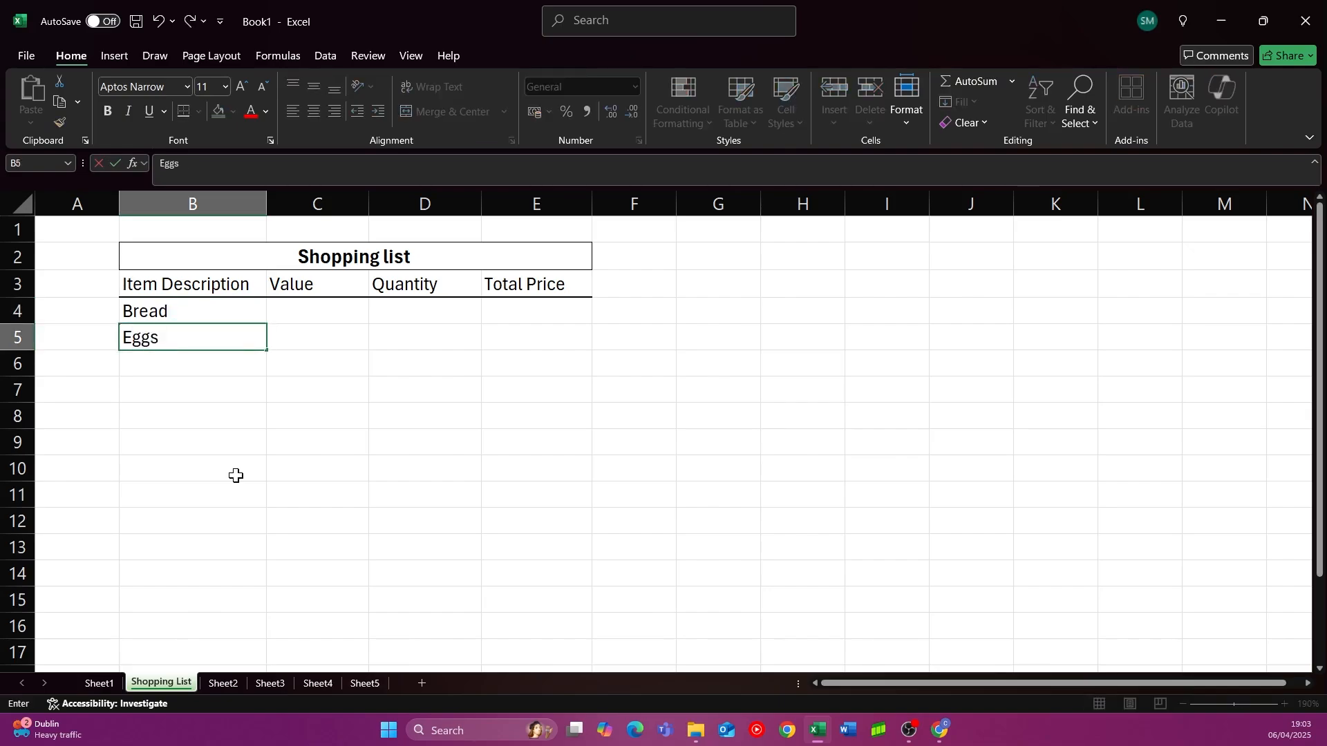
{"action": "key", "text": "Return"}
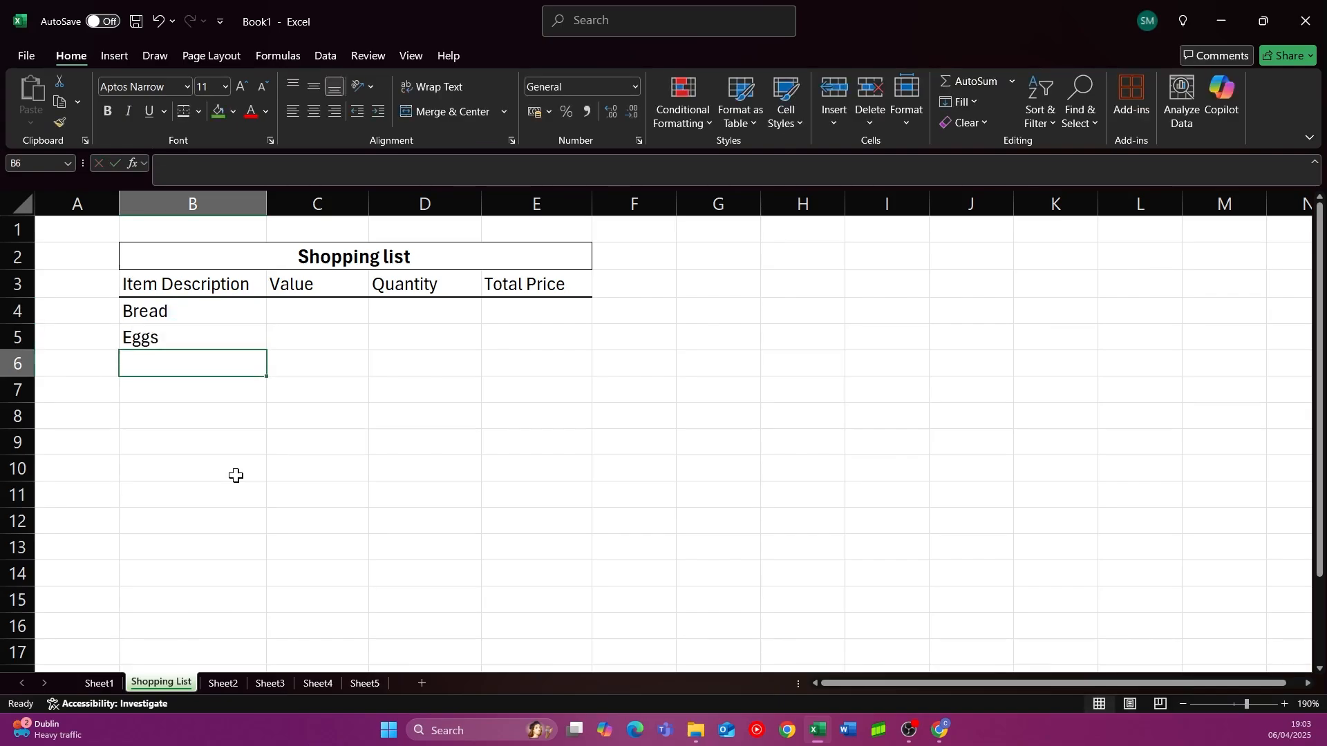
{"action": "type", "text": "Chi"}
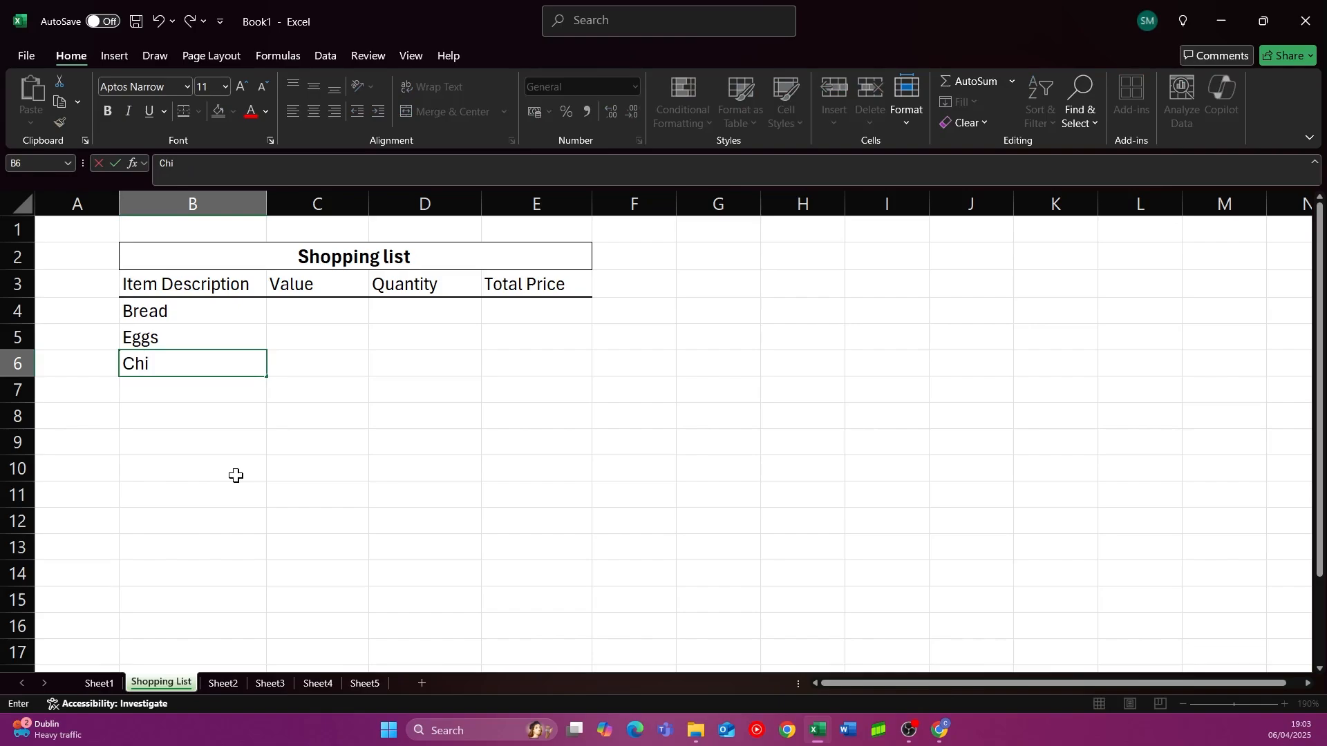
{"action": "type", "text": "sps"}
{"action": "key", "text": "Return"}
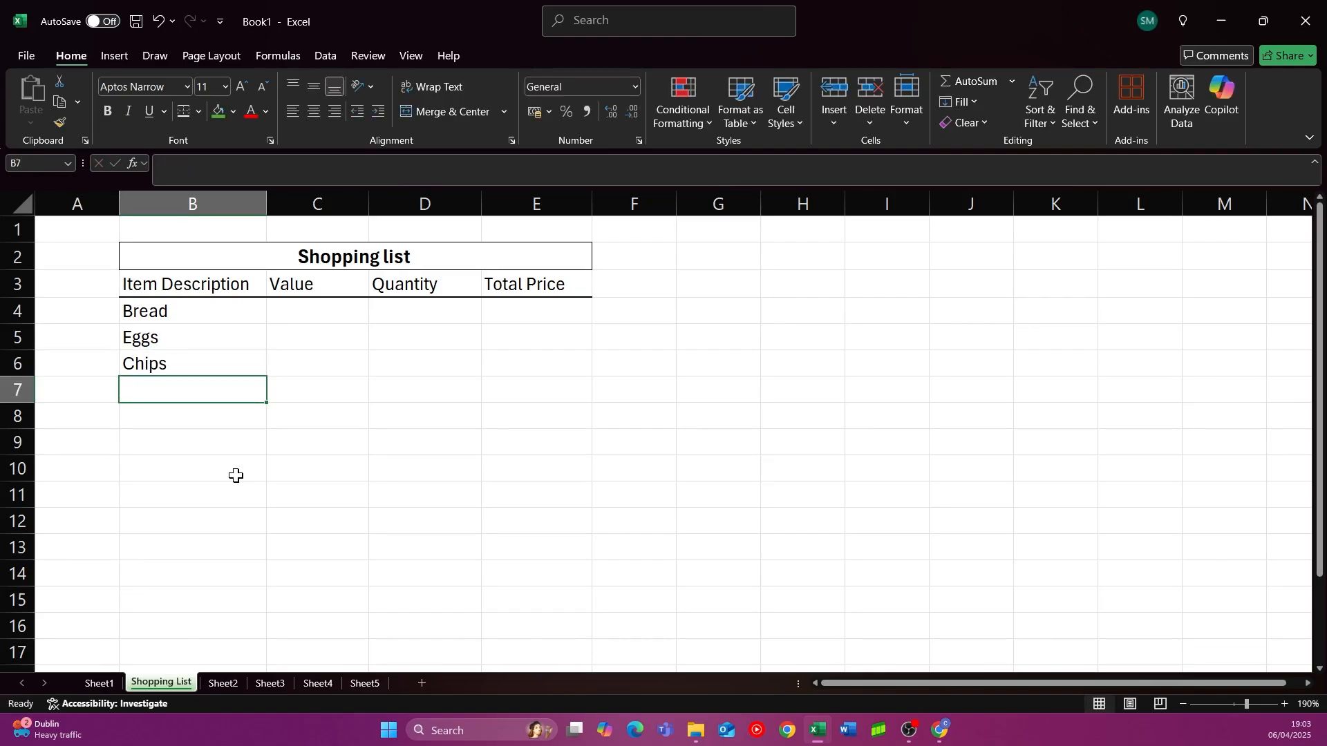
- Add the items "Oil", "Meat" and "Banana" in cells B7 to B9
{"action": "type", "text": "Oil"}
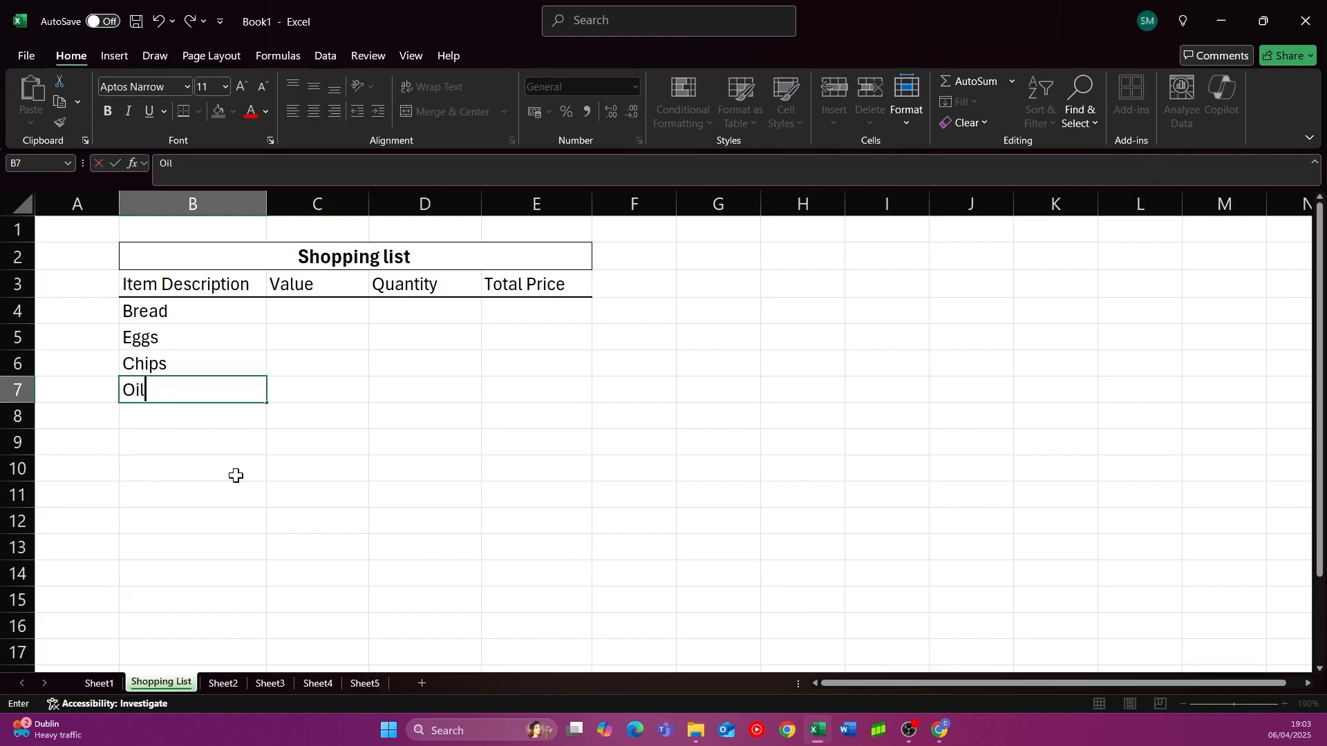
{"action": "key", "text": "Return"}
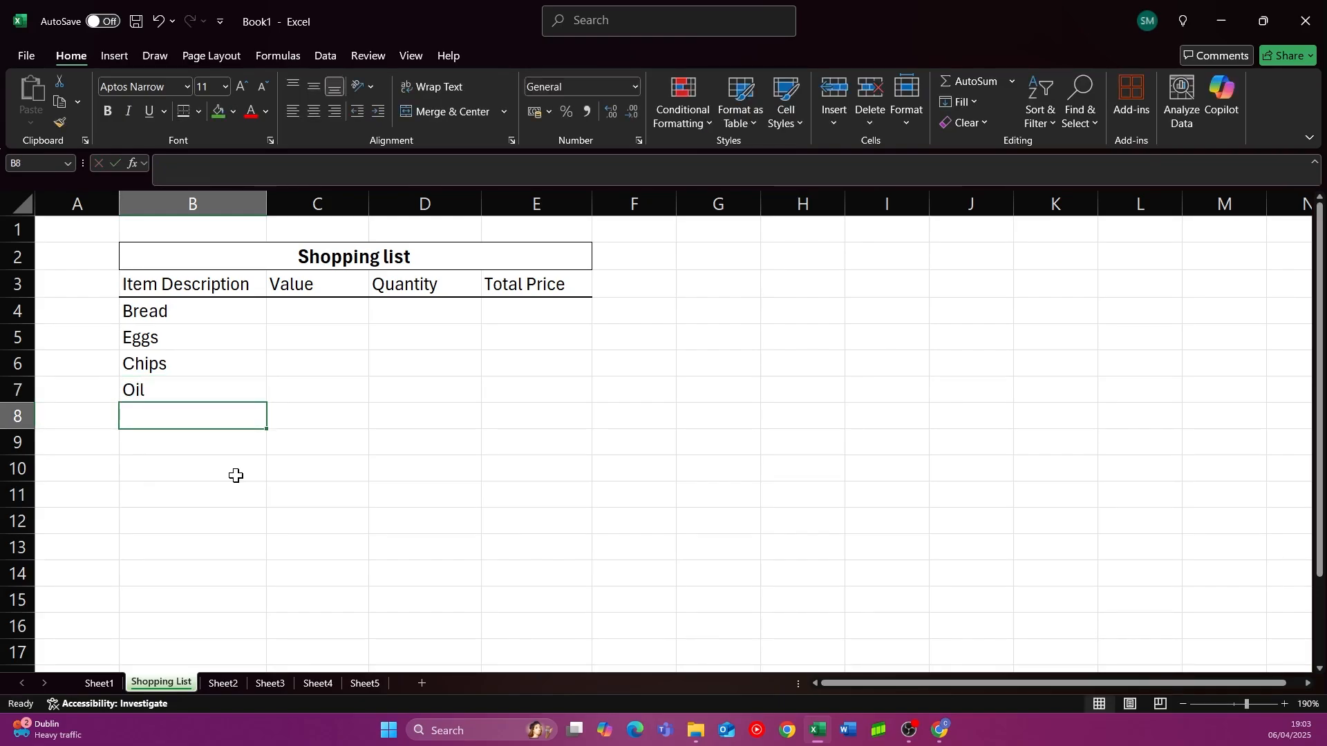
{"action": "type", "text": "Meat"}
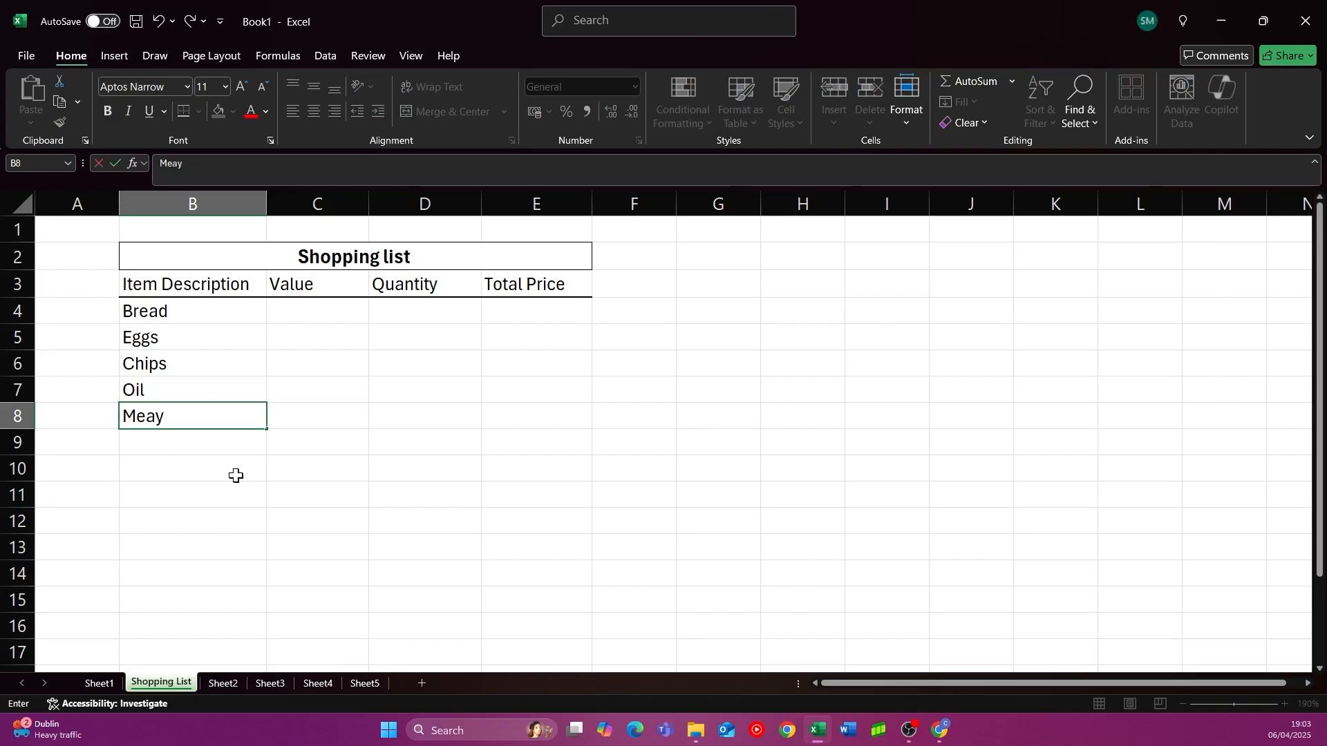
{"action": "key", "text": "Return"}
{"action": "type", "text": "Ba"}
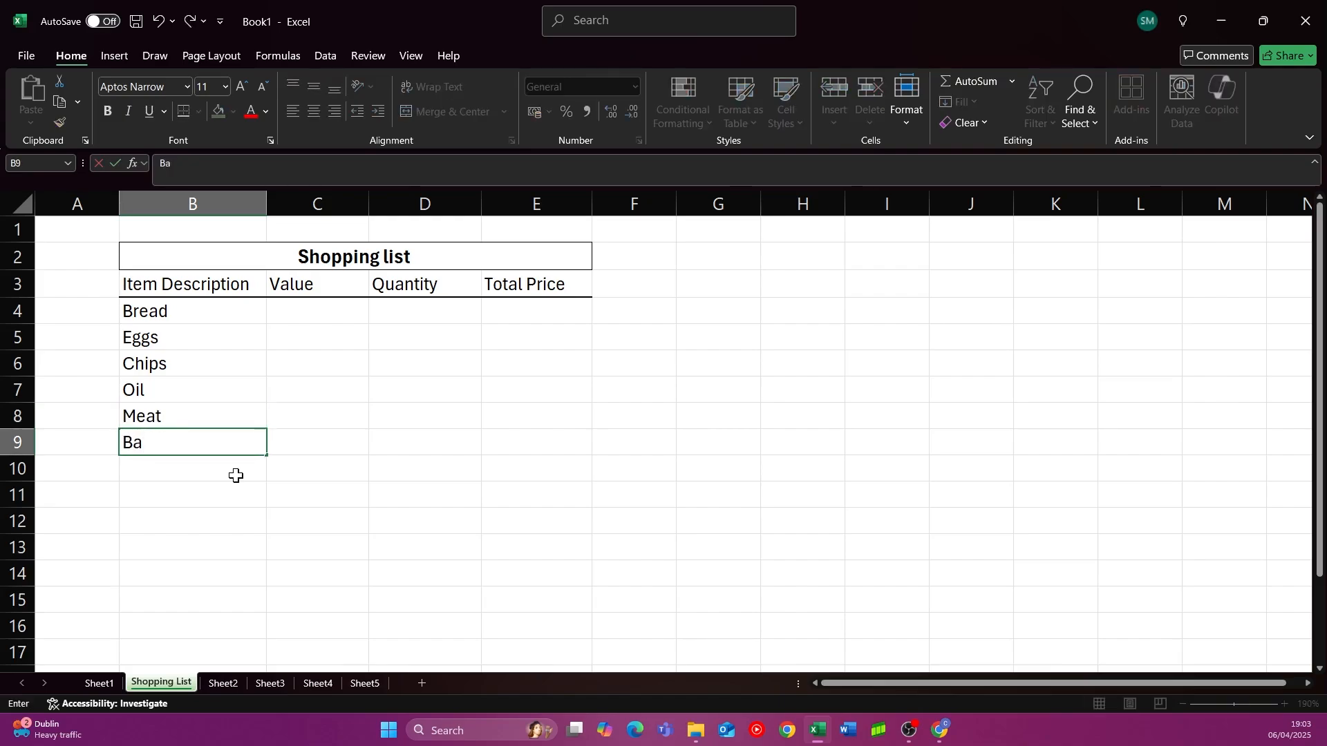
{"action": "type", "text": "nana"}
{"action": "key", "text": "Return"}
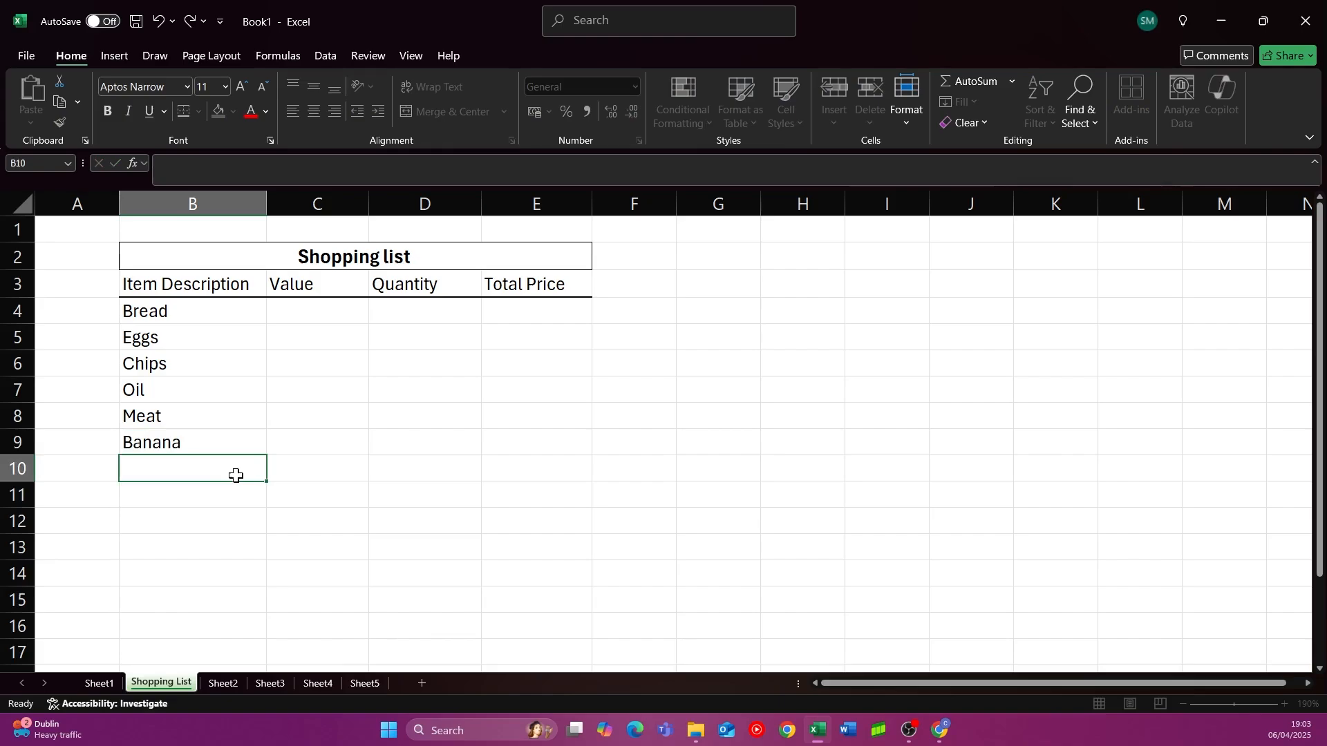
- Enter 2 as the value of Bread in cell C4
{"action": "left_click", "coordinate": [375, 304]}
{"action": "left_click", "coordinate": [341, 304]}
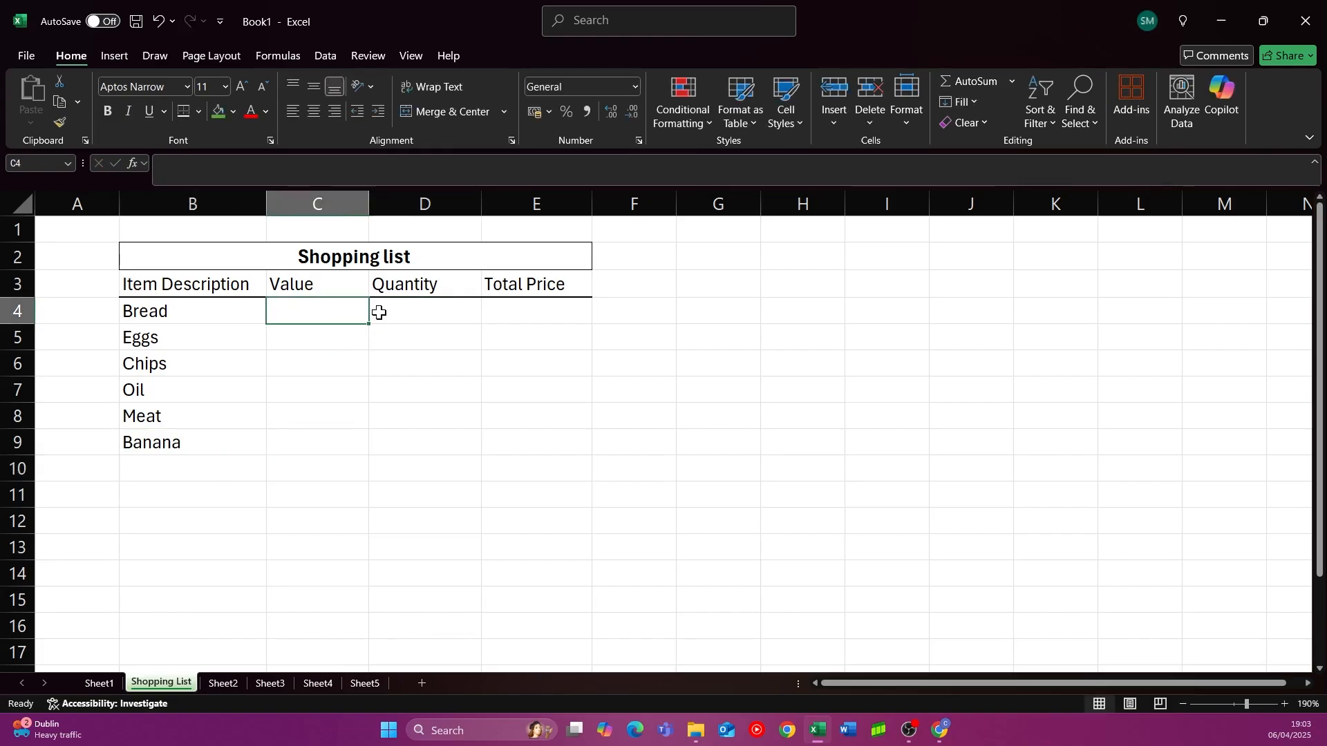
{"action": "type", "text": "2"}
{"action": "key", "text": "Return"}
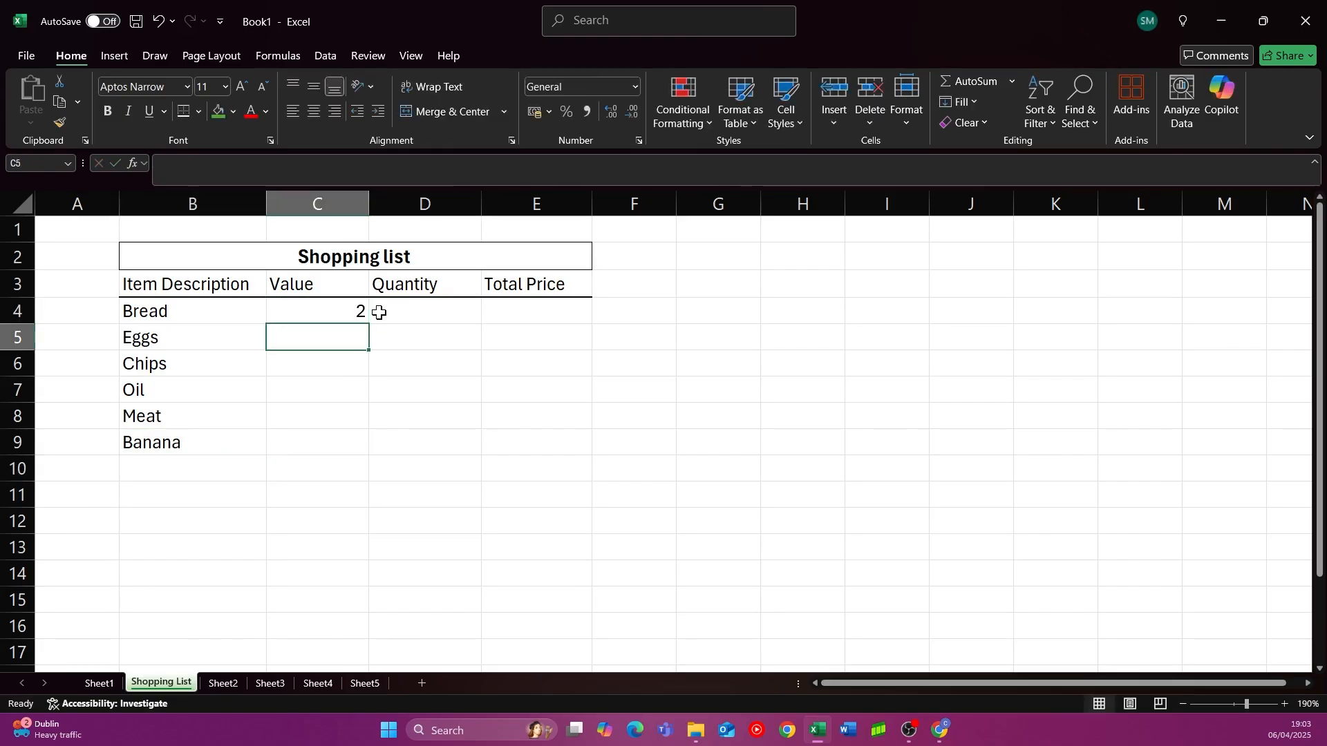
- Format the value cells C4:C9 with the € English (Ireland) accounting format
{"action": "left_click_drag", "start_coordinate": [317, 304], "coordinate": [314, 435]}
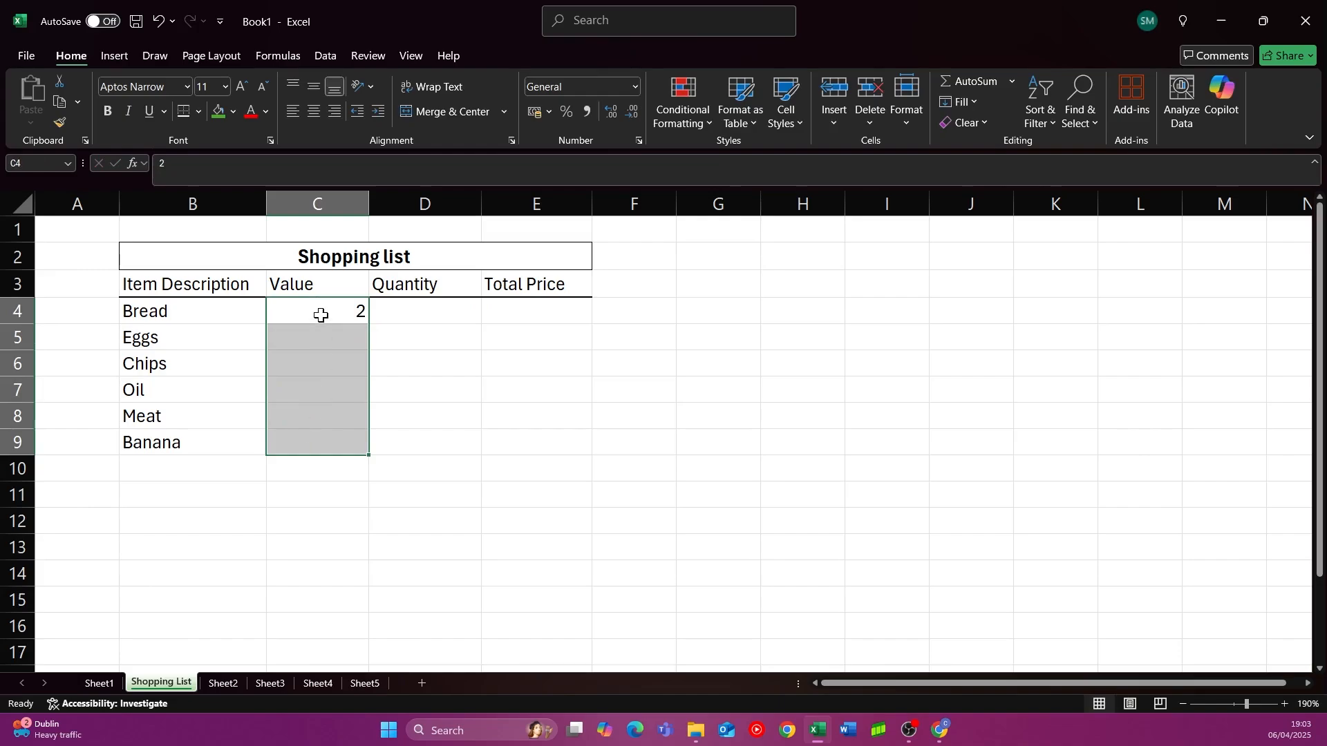
{"action": "left_click_drag", "start_coordinate": [321, 315], "coordinate": [310, 447]}
{"action": "left_click", "coordinate": [548, 112]}
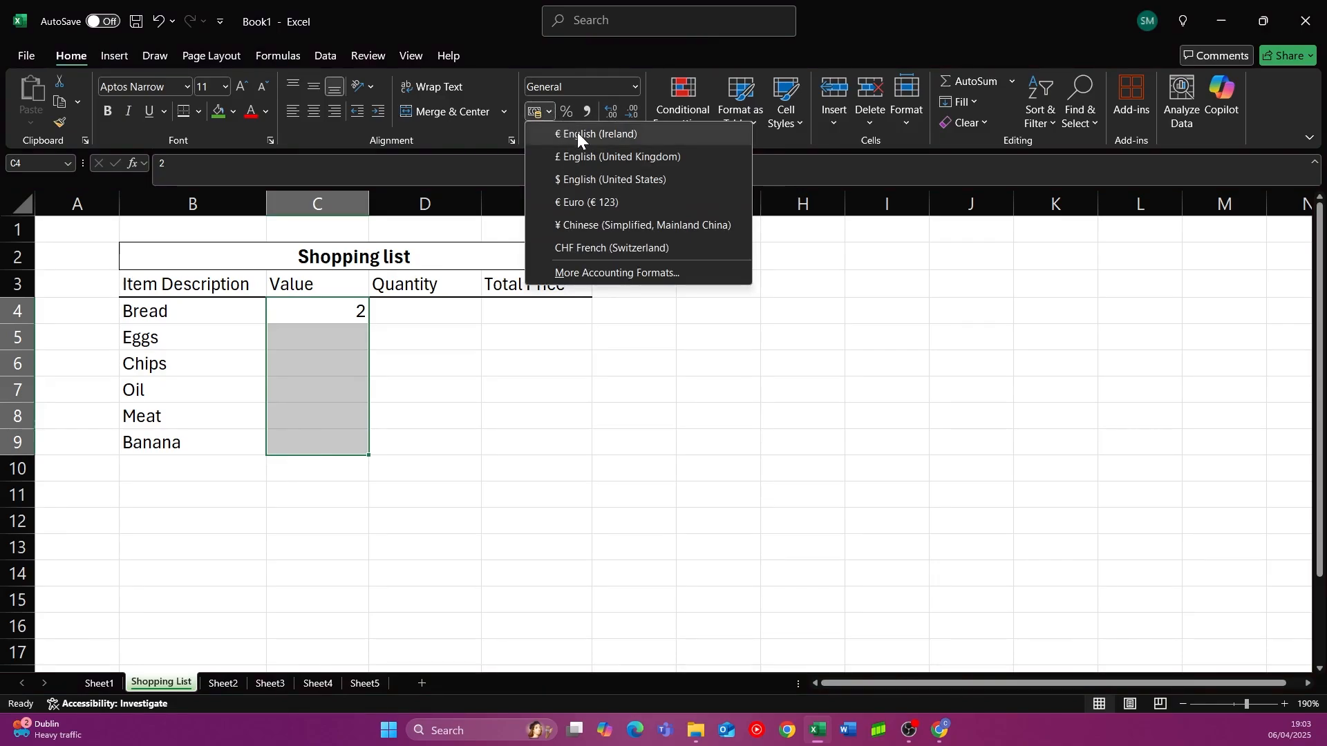
{"action": "left_click", "coordinate": [578, 132]}
- Enter the values 2.55 for Eggs in C5 and 3.25 for Chips in C6
{"action": "left_click", "coordinate": [353, 338]}
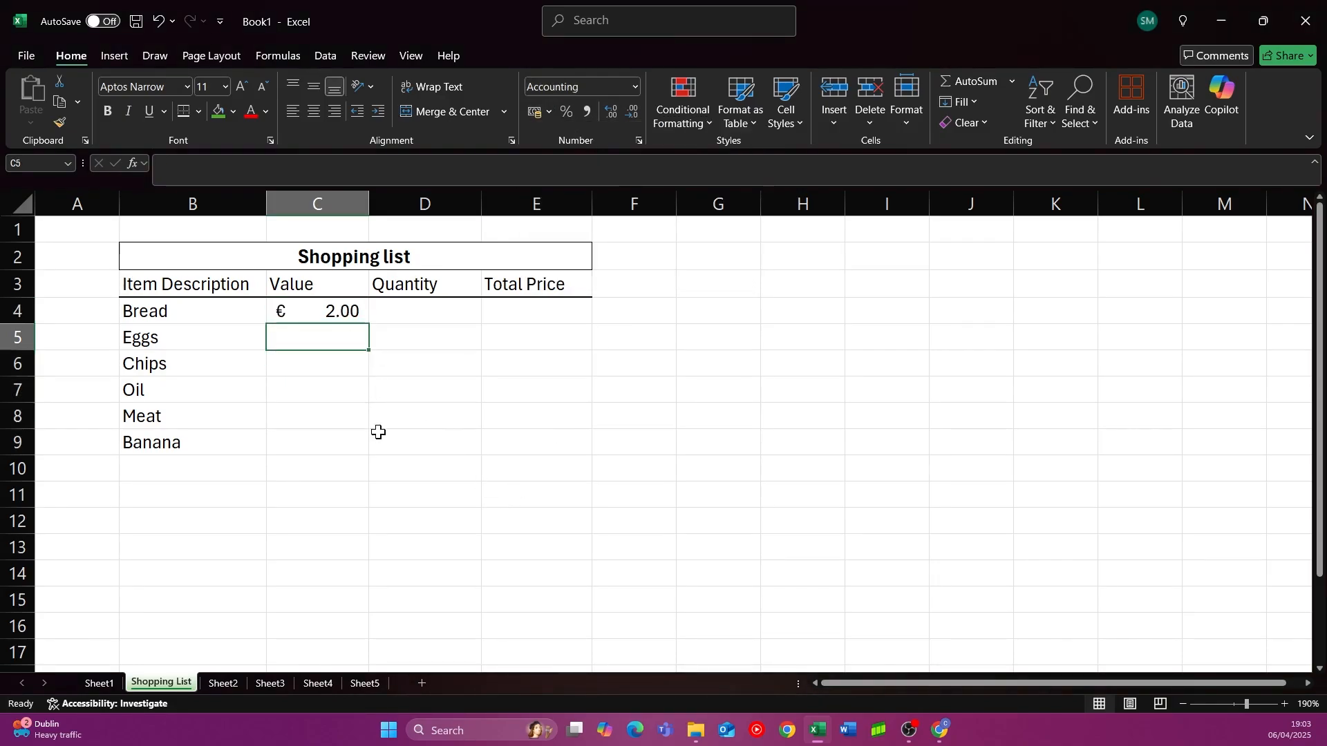
{"action": "type", "text": "2."}
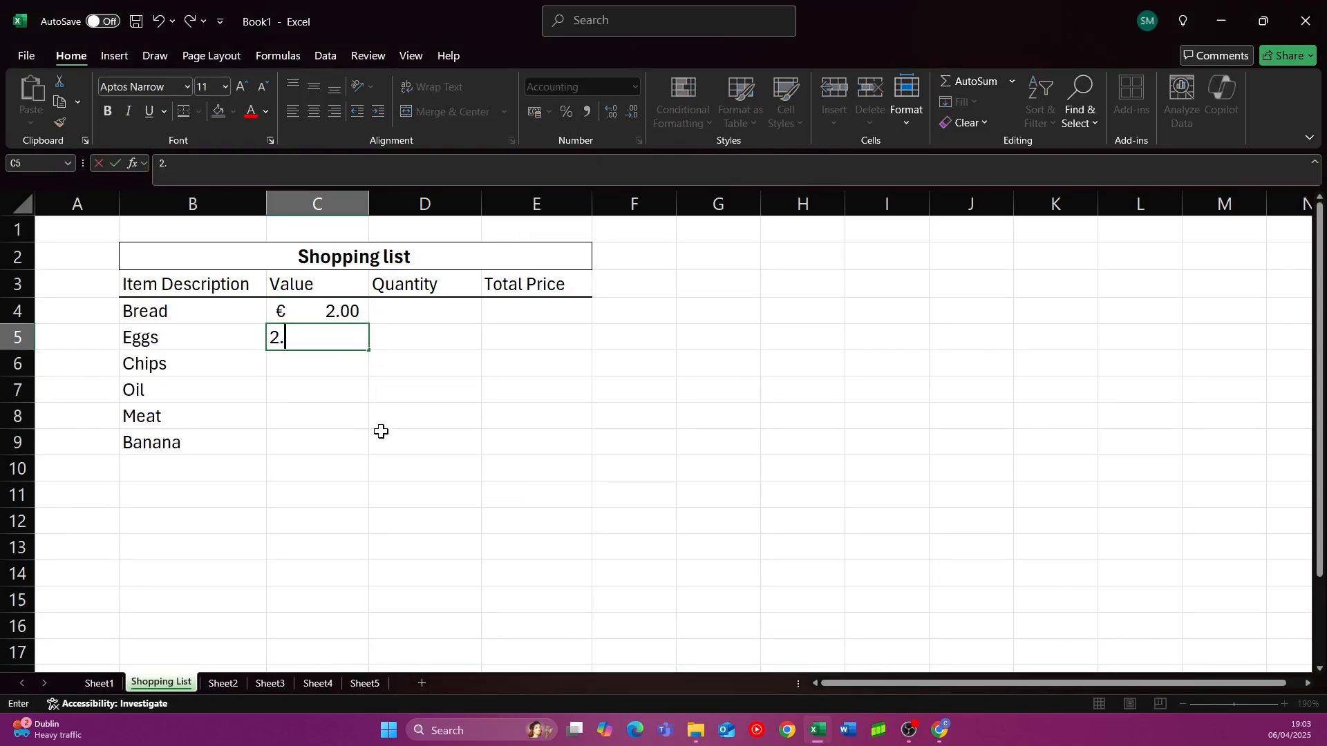
{"action": "type", "text": "55"}
{"action": "left_click", "coordinate": [382, 432]}
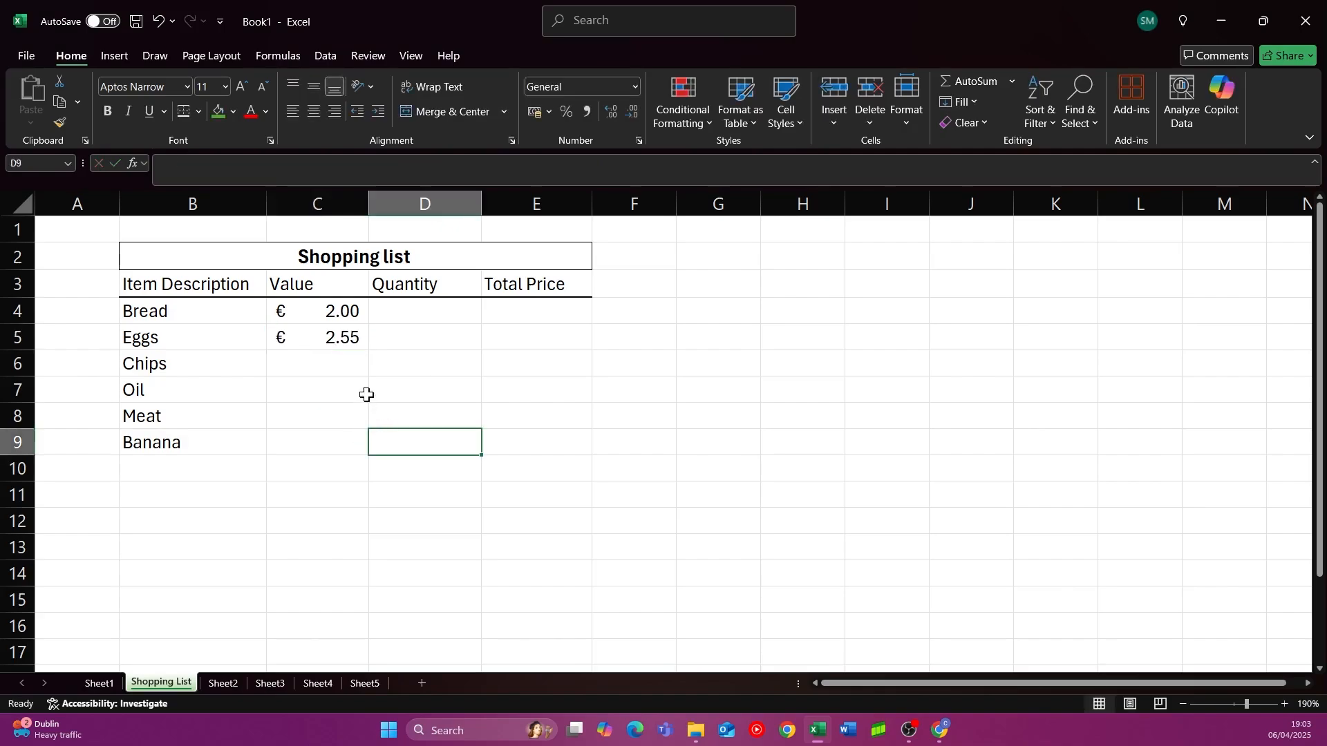
{"action": "left_click", "coordinate": [346, 364]}
{"action": "type", "text": "3."}
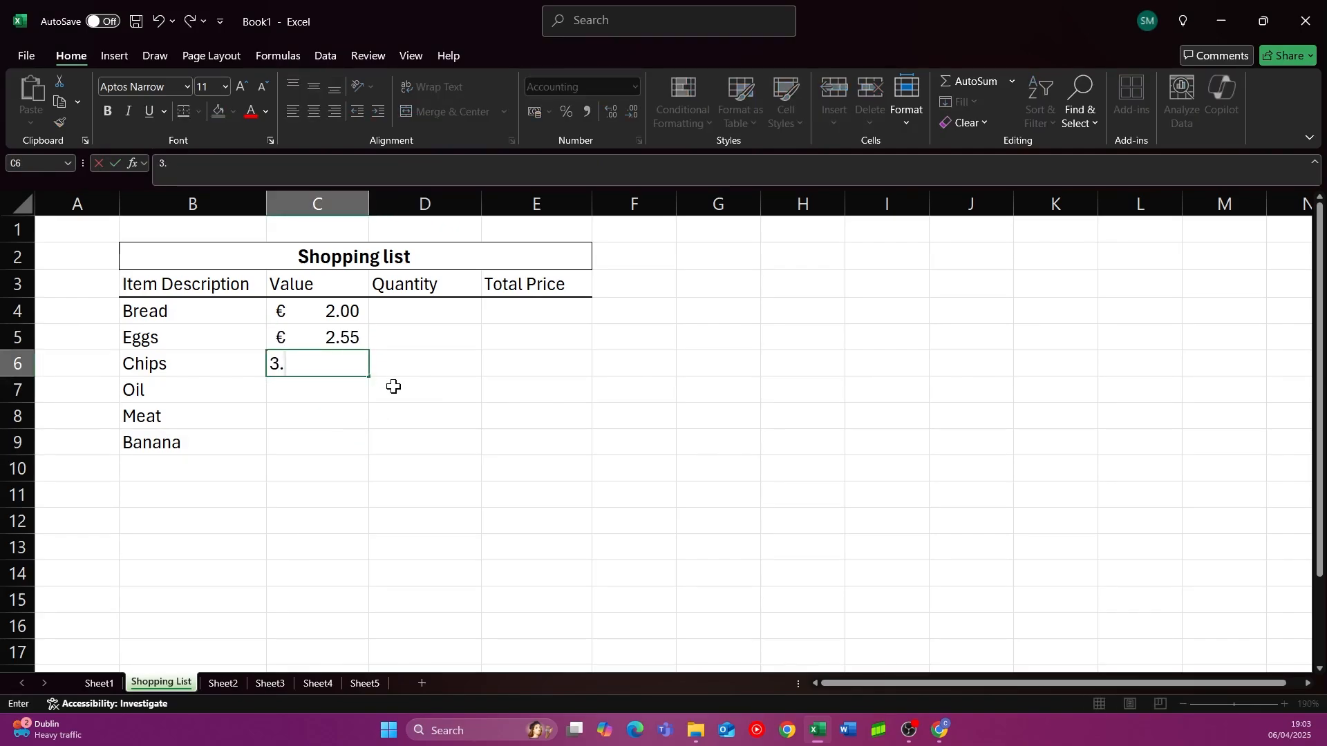
{"action": "type", "text": "25"}
{"action": "left_click", "coordinate": [387, 388]}
- Enter the values 3 for Oil in C7, 5.59 for Meat in C8 and 12.69 for Banana in C9
{"action": "left_click", "coordinate": [353, 391]}
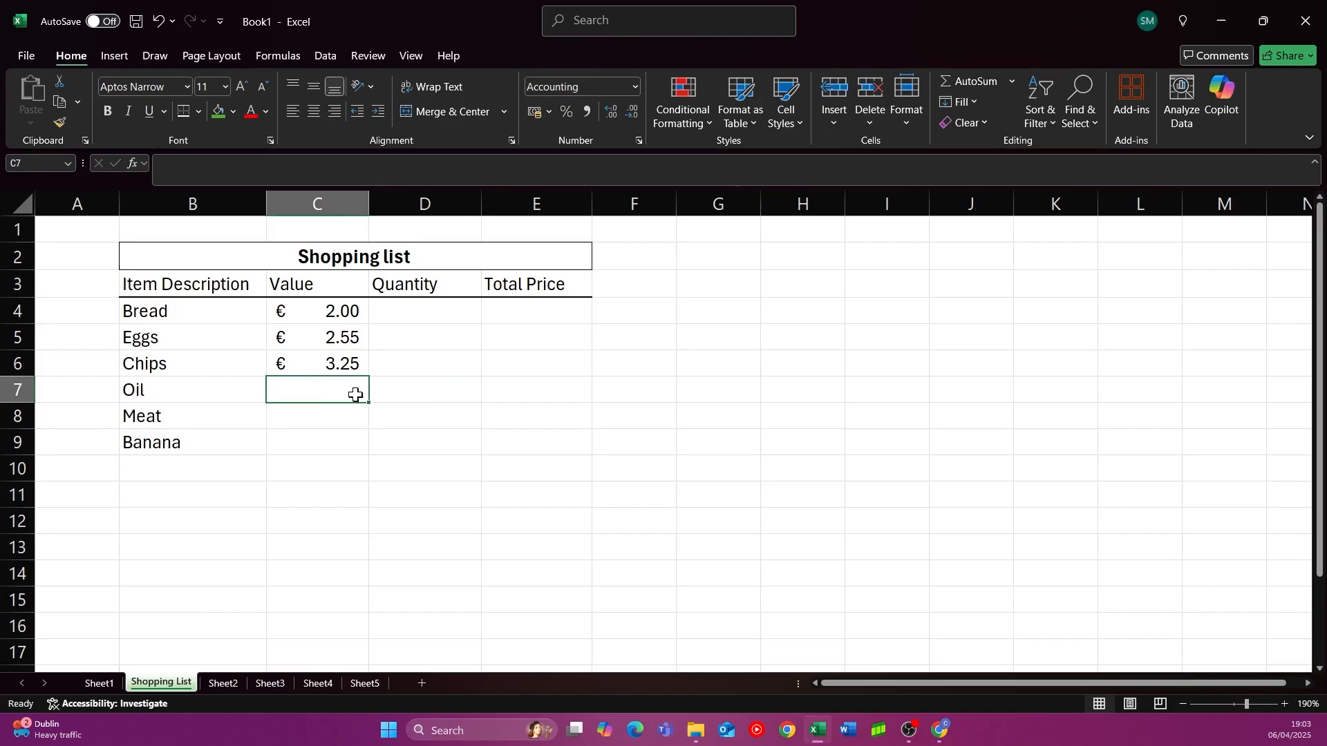
{"action": "type", "text": "3"}
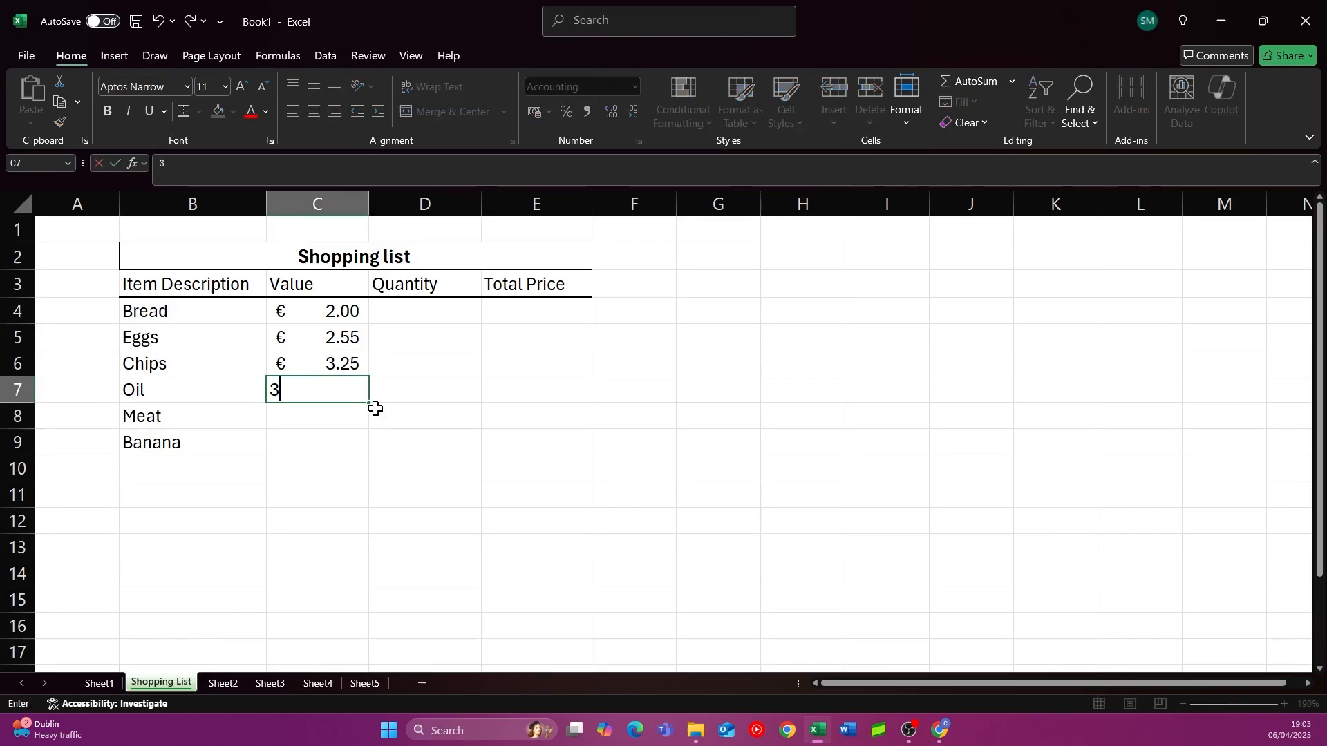
{"action": "left_click", "coordinate": [318, 422]}
{"action": "type", "text": "5"}
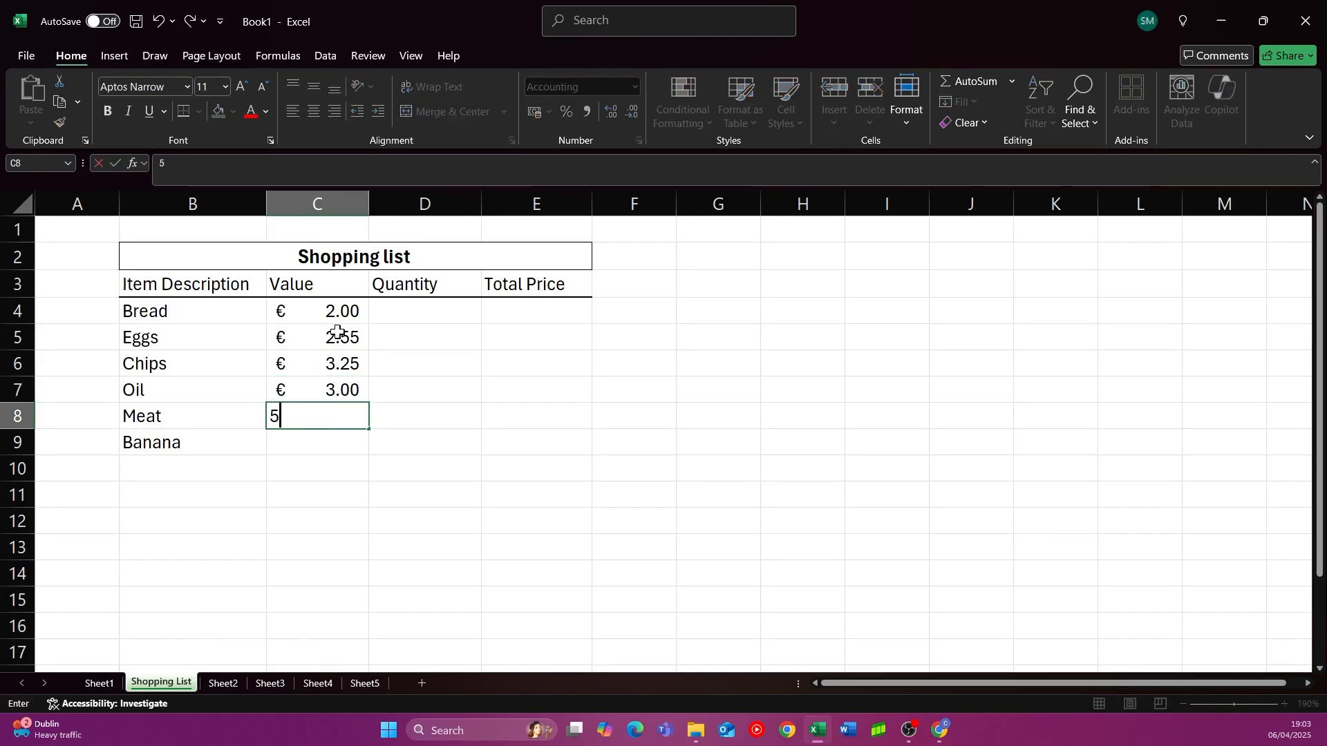
{"action": "type", "text": ".59"}
{"action": "left_click", "coordinate": [293, 445]}
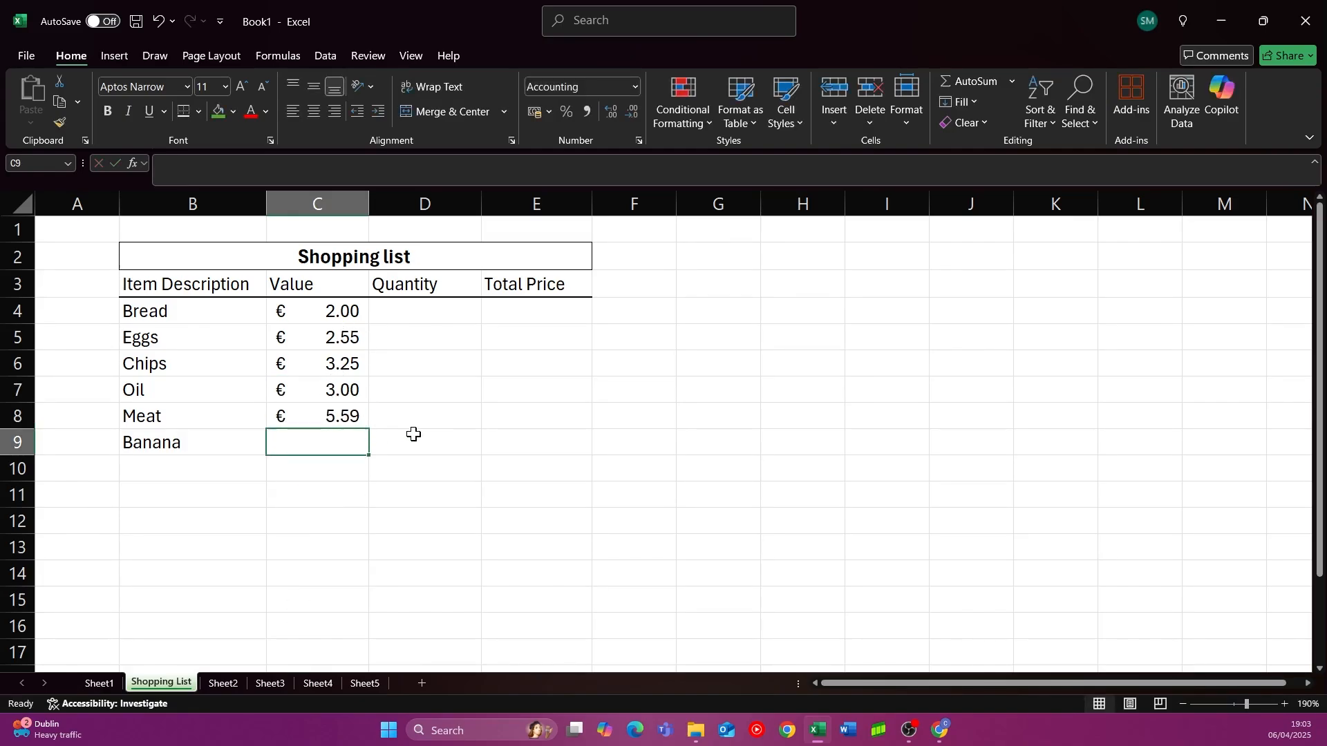
{"action": "type", "text": "12.69"}
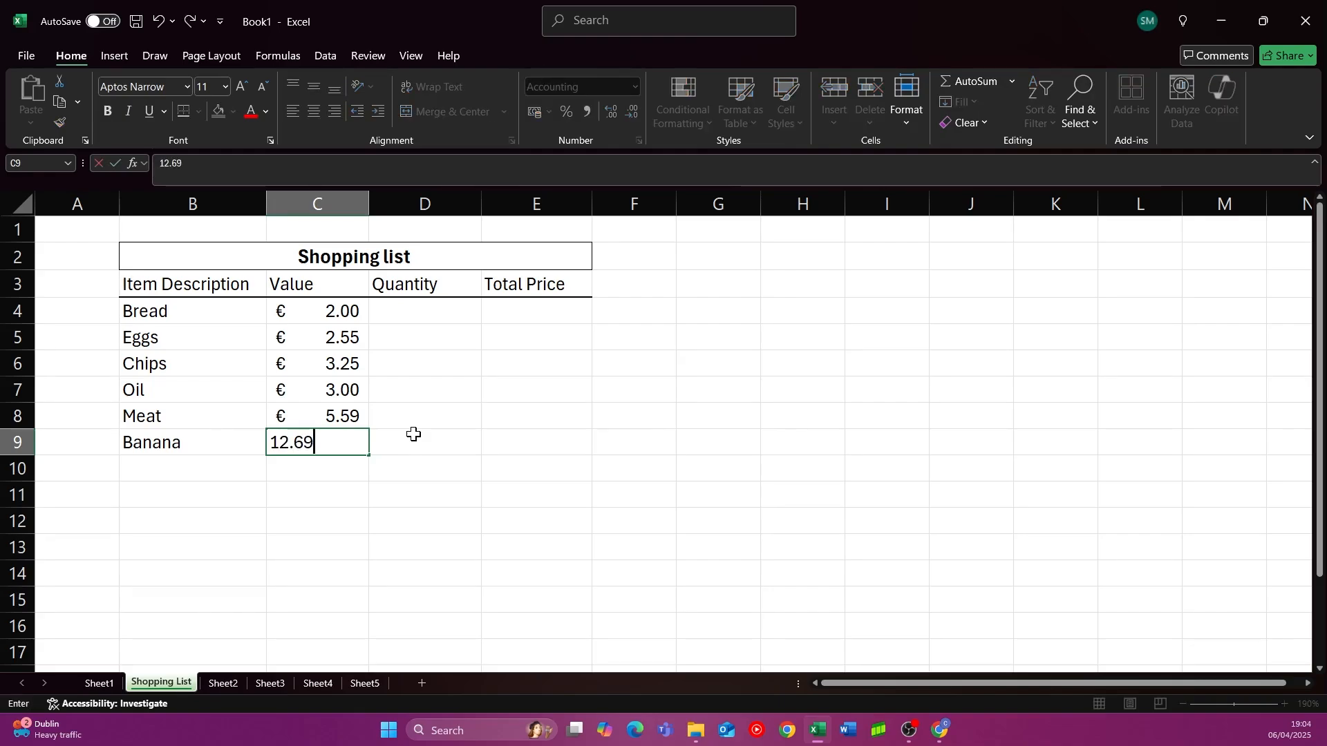
{"action": "key", "text": "Return"}
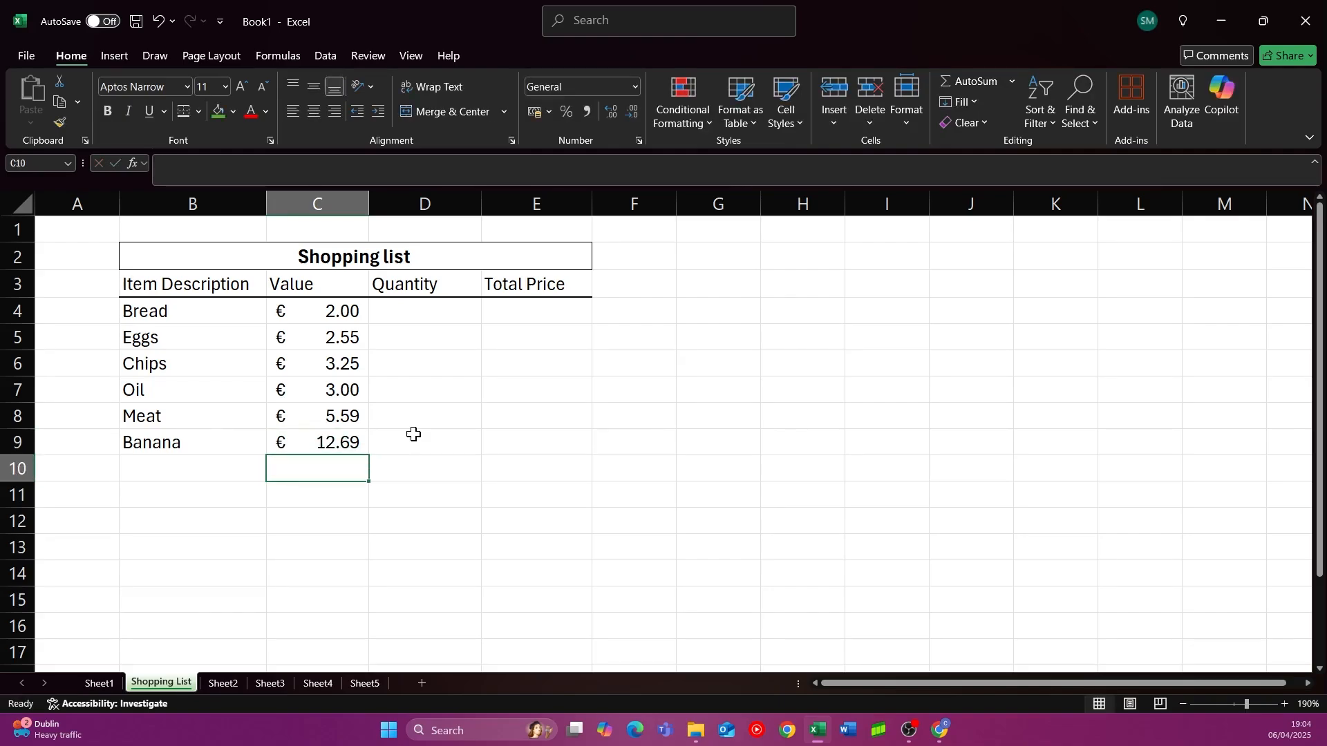
- Enter the quantities 1, 2, 2, 1, 3 and 2 for Bread through Banana in cells D4 to D9
{"action": "left_click", "coordinate": [466, 309]}
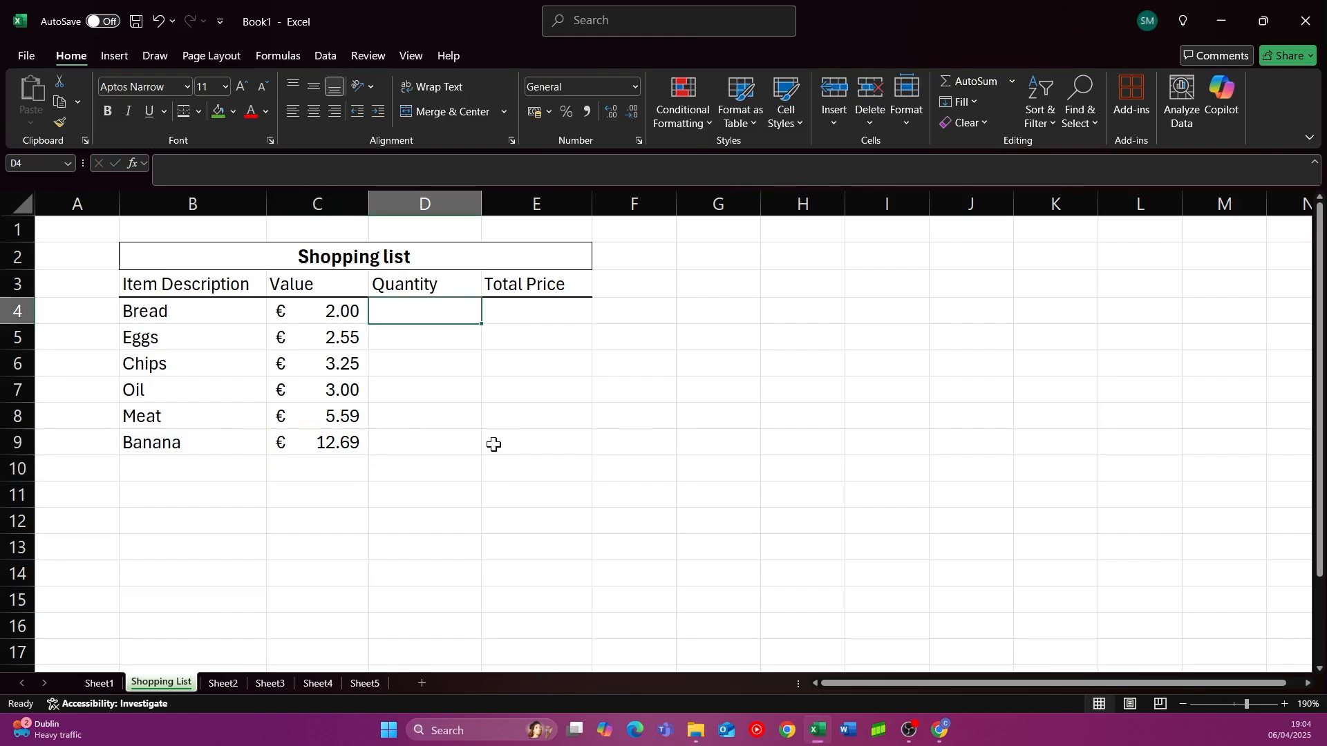
{"action": "type", "text": "1"}
{"action": "key", "text": "Return"}
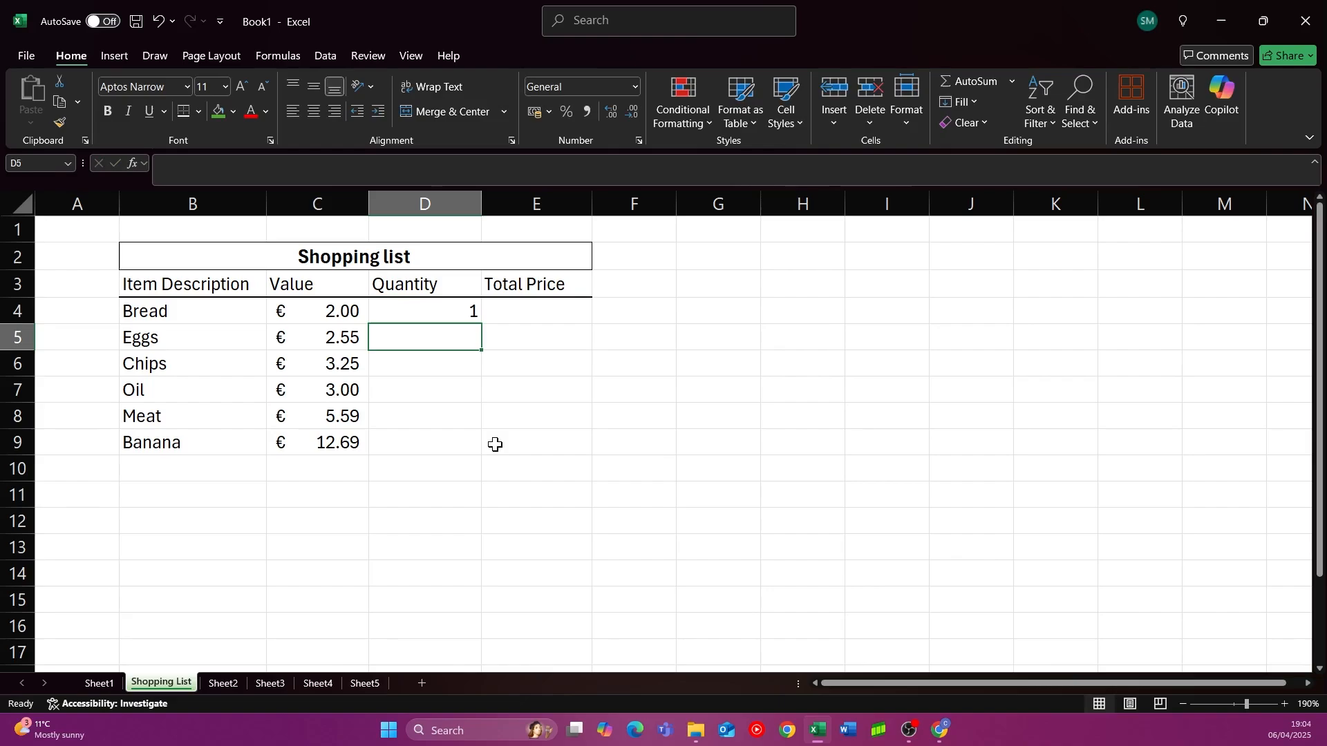
{"action": "type", "text": "2"}
{"action": "key", "text": "Return"}
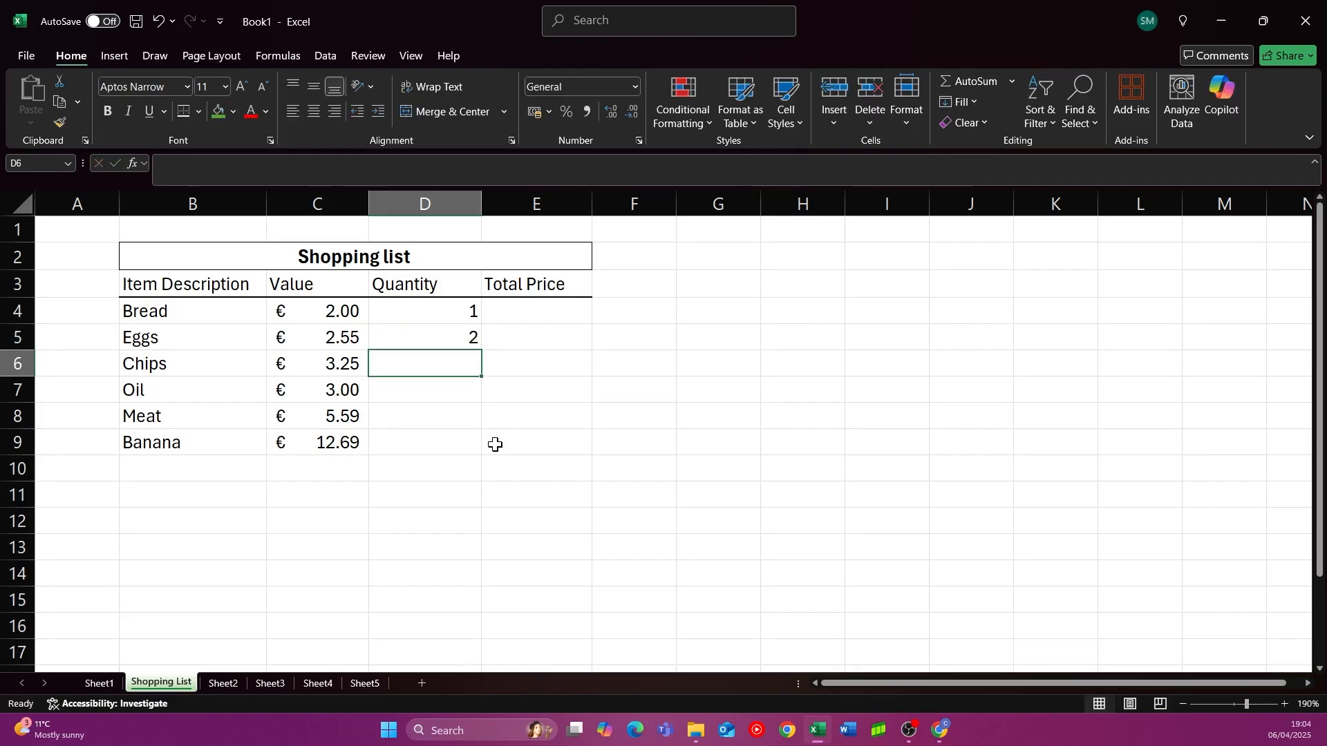
{"action": "type", "text": "2"}
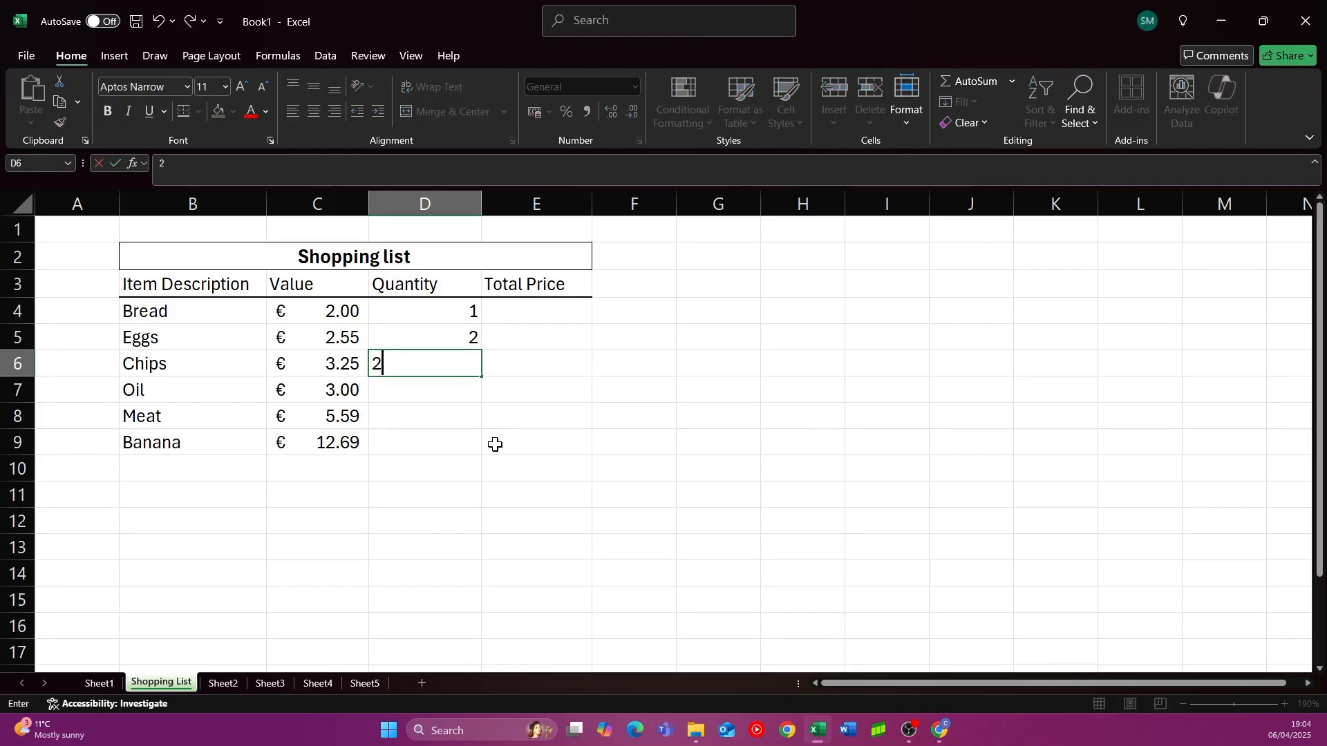
{"action": "key", "text": "Return"}
{"action": "type", "text": "1"}
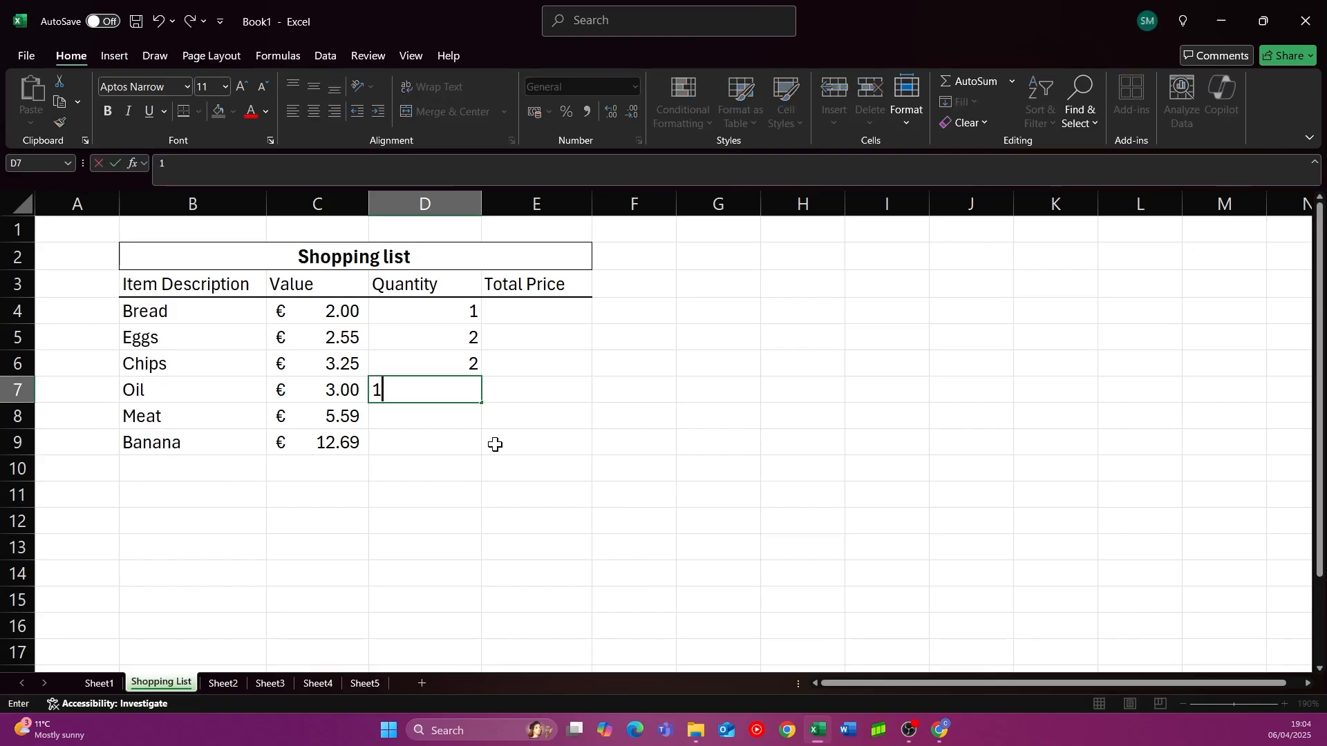
{"action": "key", "text": "Return"}
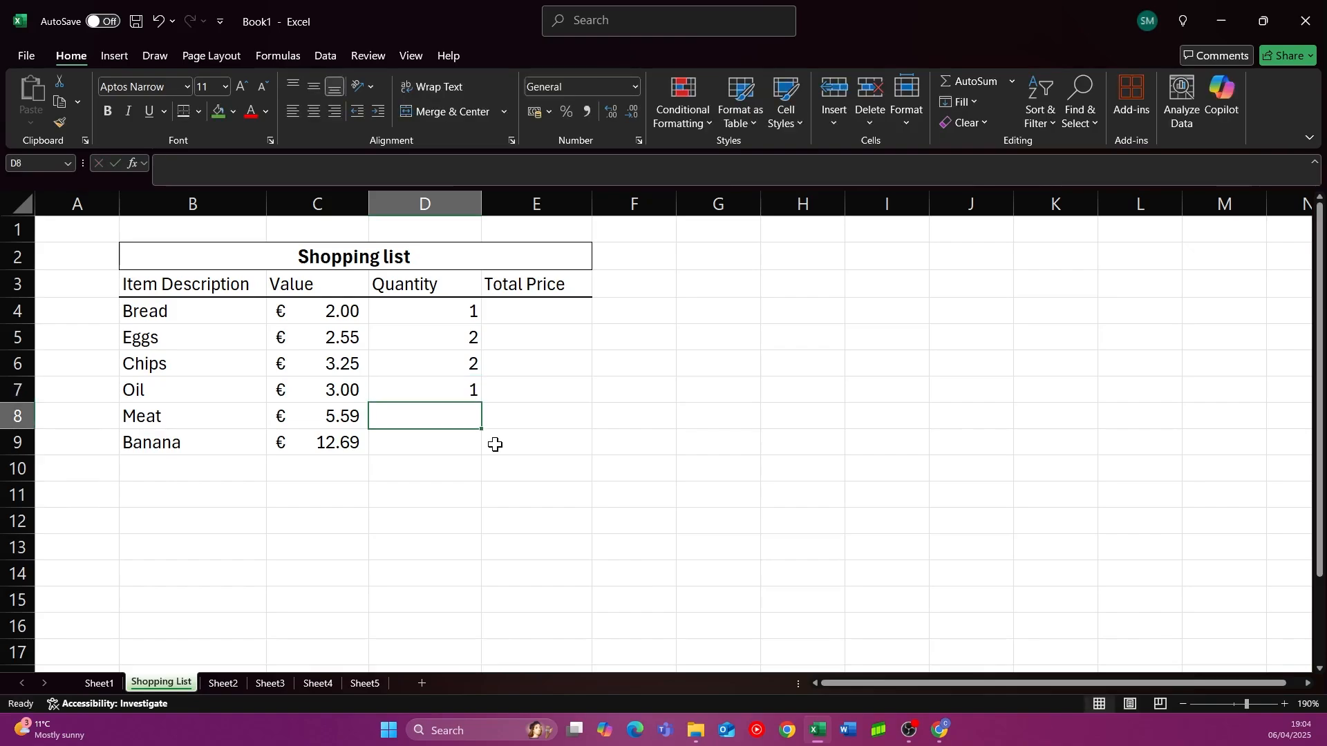
{"action": "type", "text": "3"}
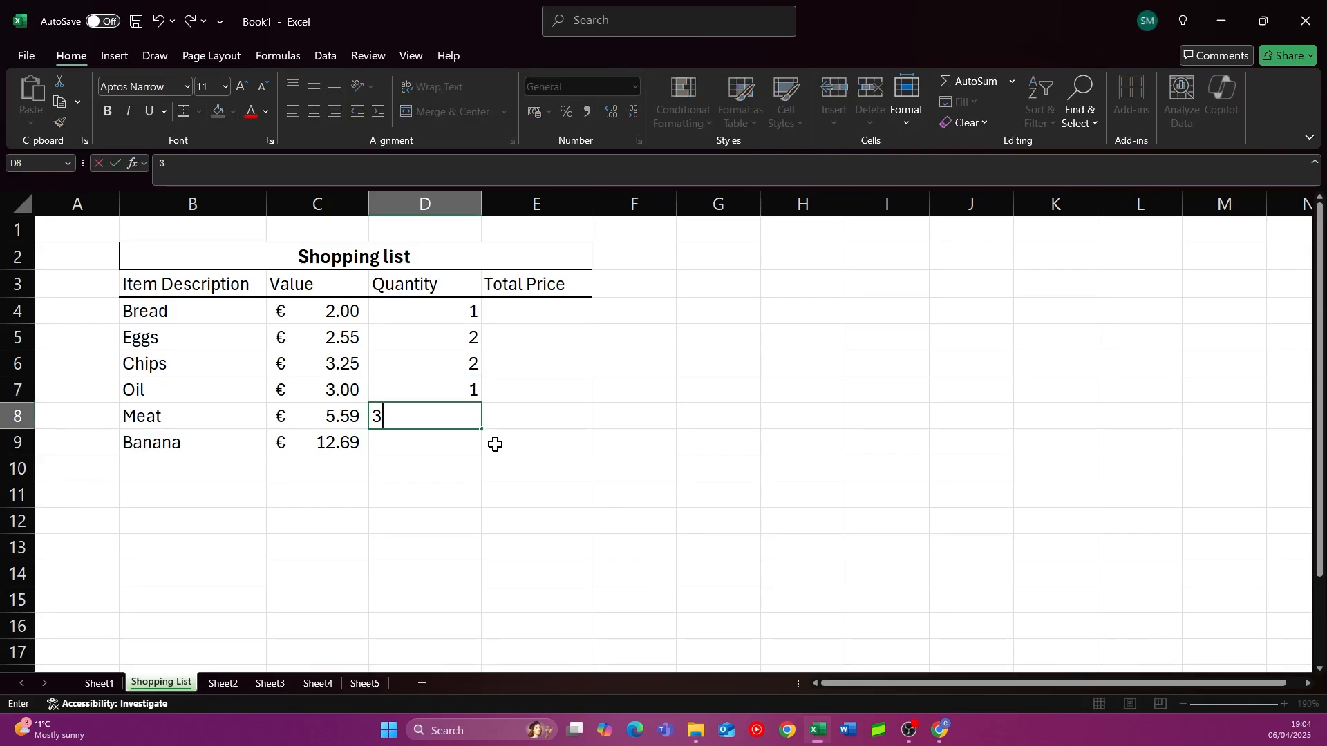
{"action": "key", "text": "Return"}
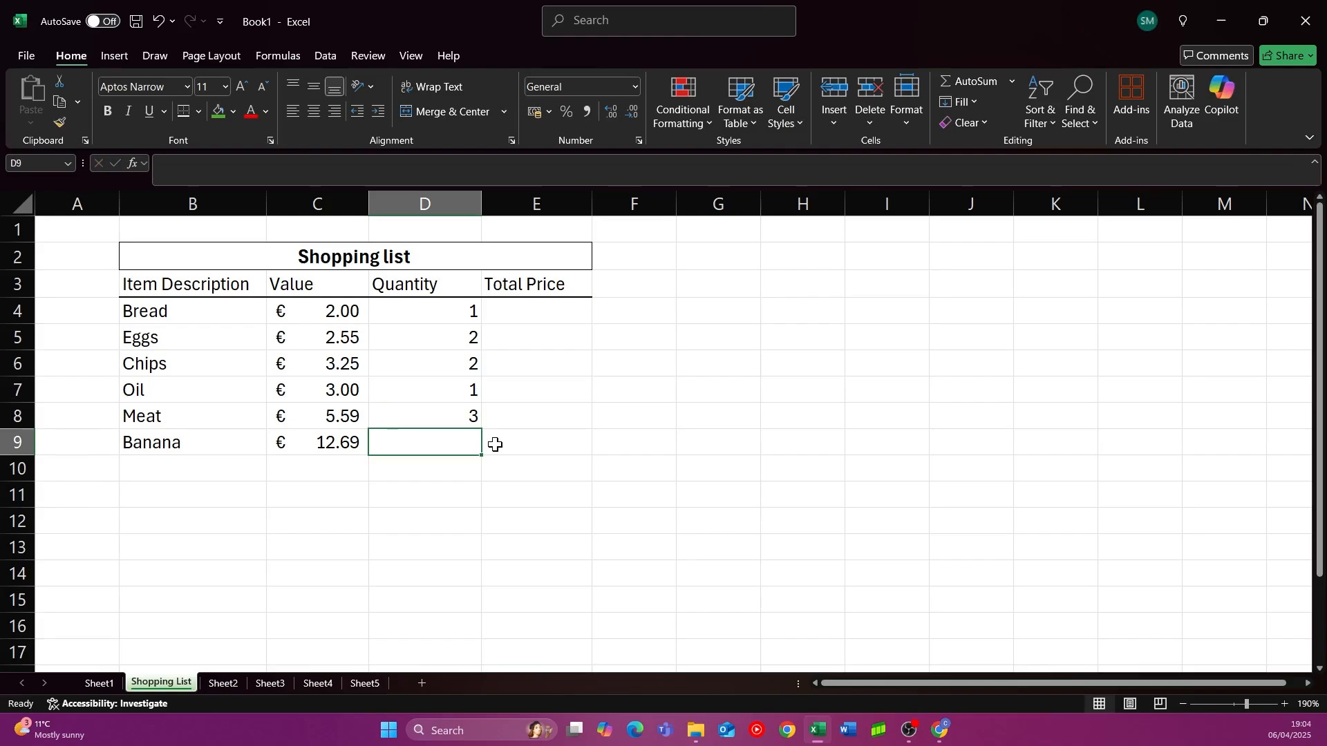
{"action": "type", "text": "2"}
{"action": "key", "text": "Return"}
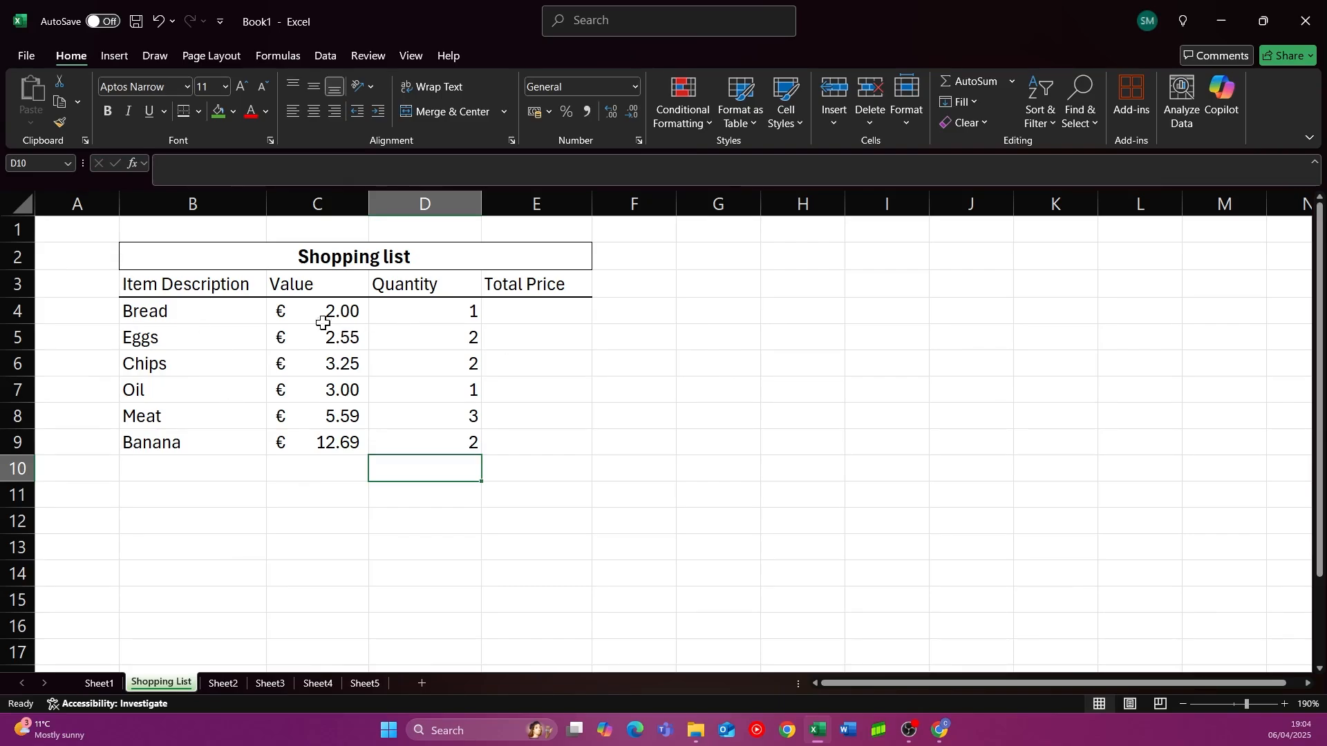
- Fill the item name cells B4:B9 with a light purple background color
{"action": "left_click_drag", "start_coordinate": [231, 317], "coordinate": [199, 435]}
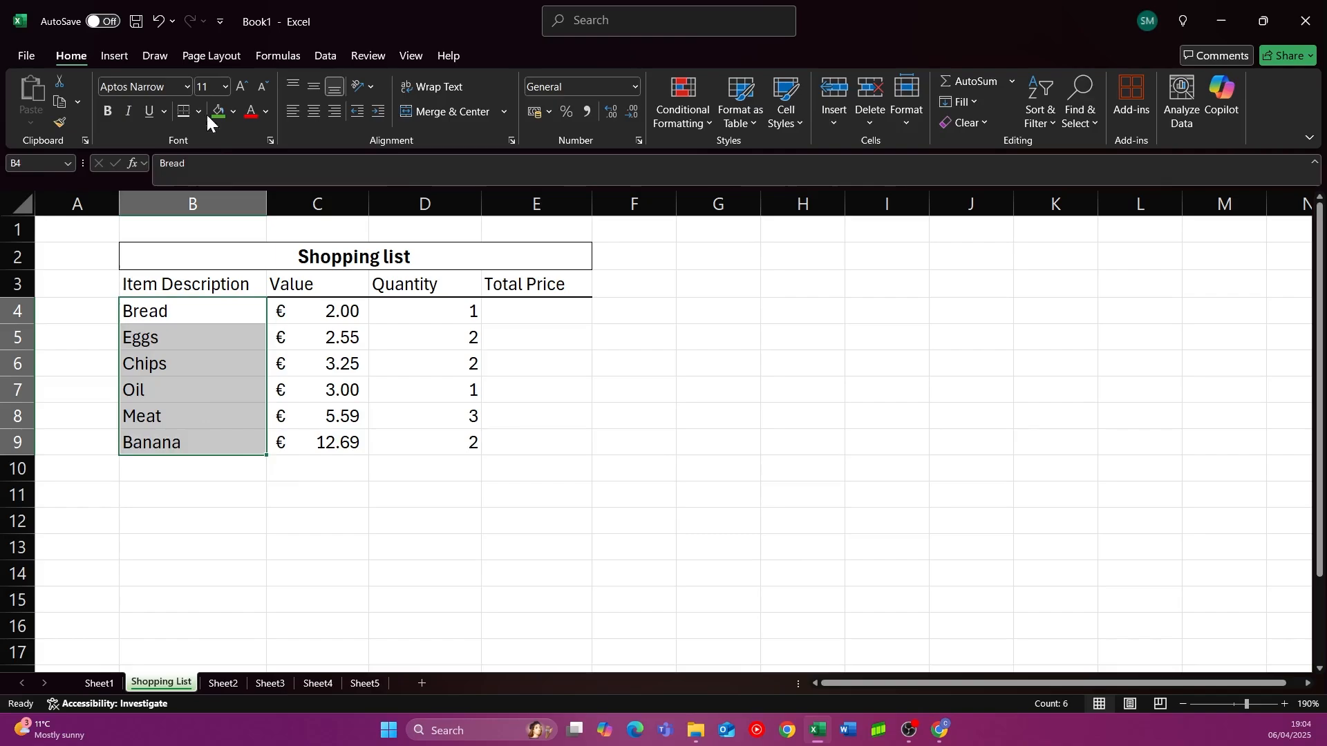
{"action": "left_click", "coordinate": [233, 112]}
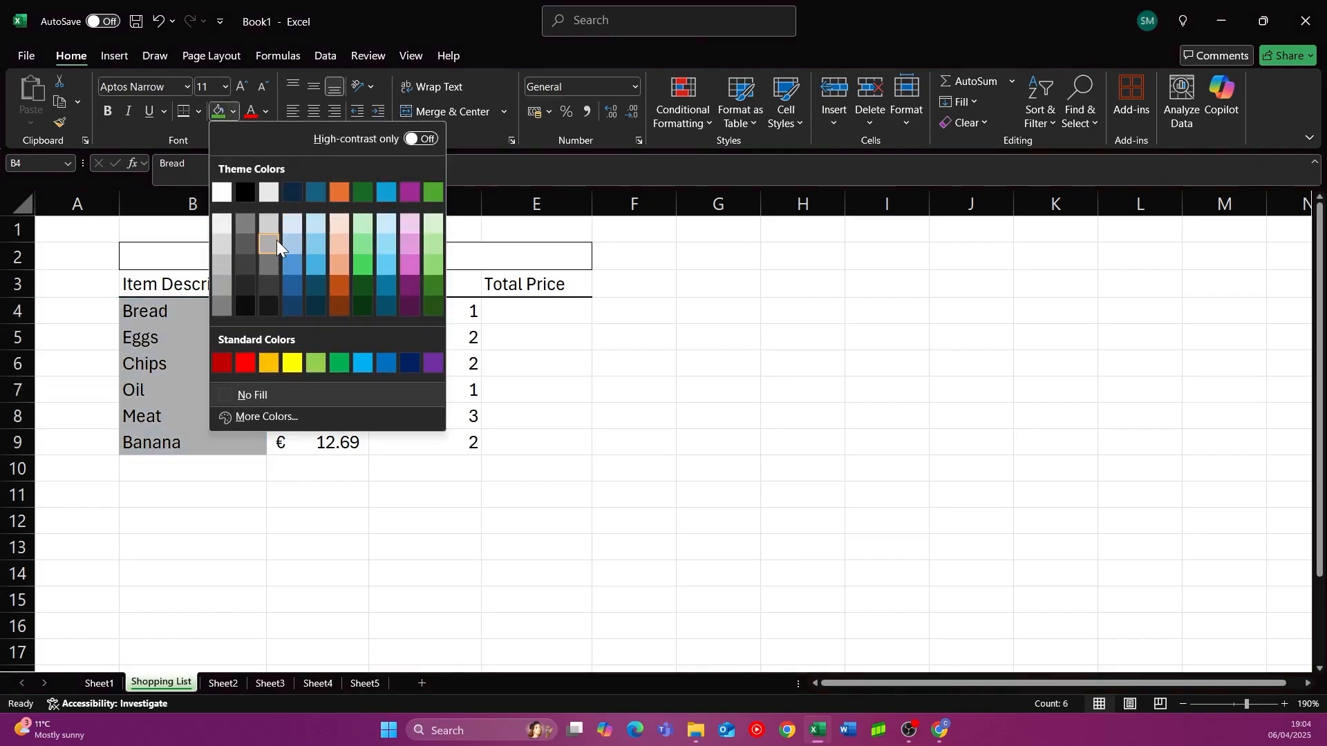
{"action": "left_click", "coordinate": [411, 244]}
{"action": "left_click", "coordinate": [497, 380]}
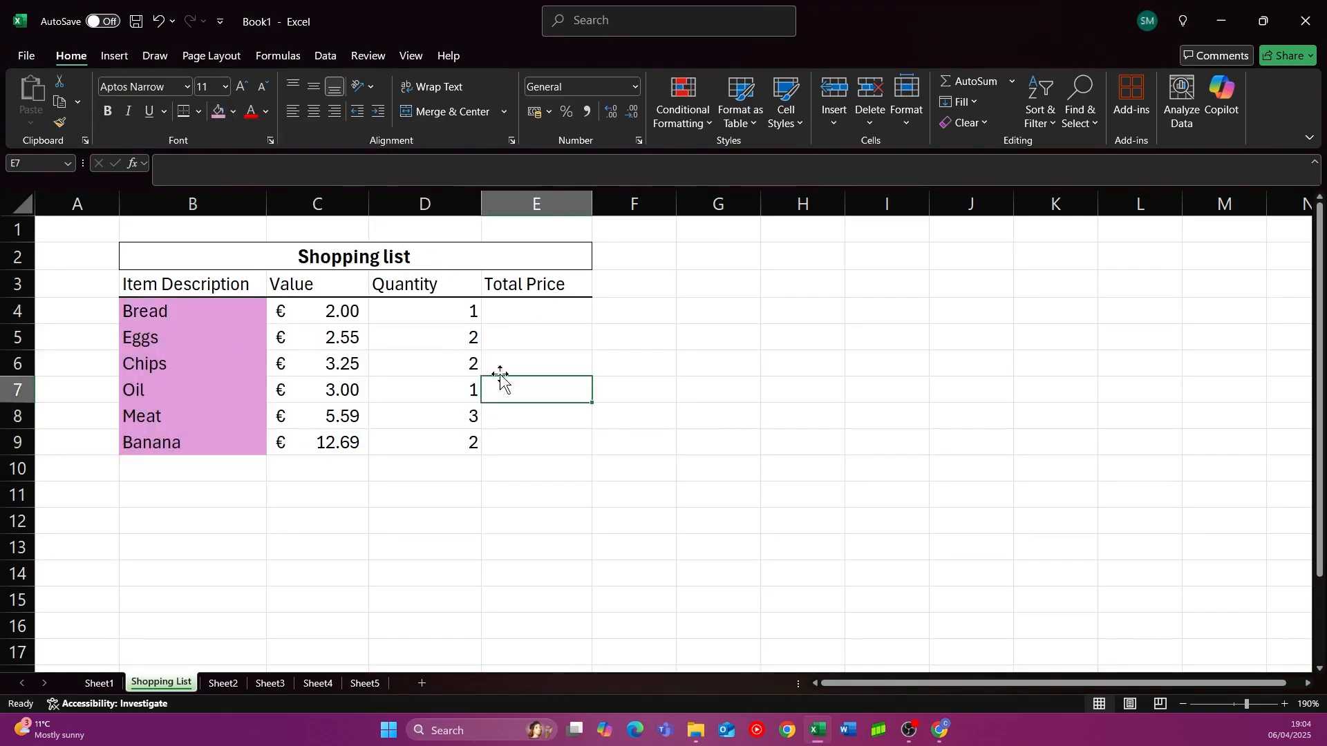
- Fill the value, quantity and total price cells C4:E9 with a light blue background color
{"action": "left_click", "coordinate": [331, 313]}
{"action": "left_click_drag", "start_coordinate": [332, 312], "coordinate": [511, 442]}
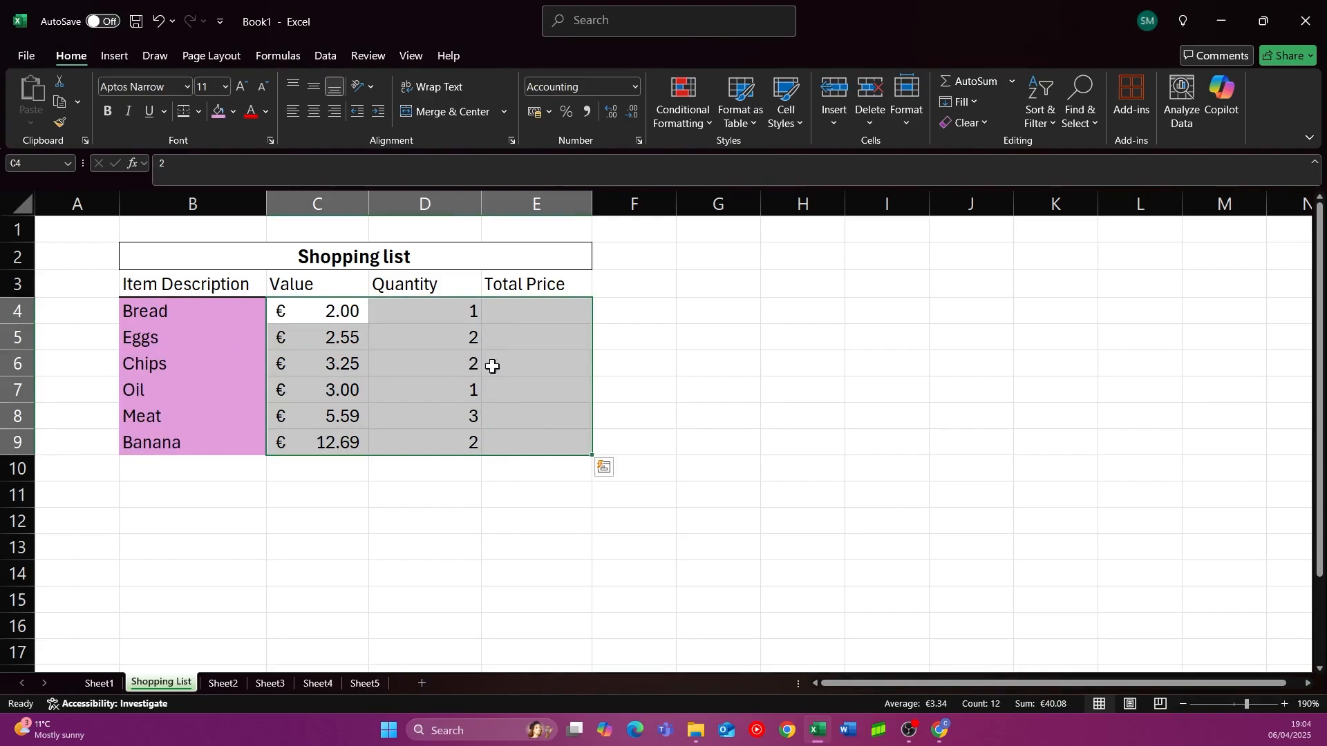
{"action": "left_click", "coordinate": [233, 112]}
{"action": "left_click", "coordinate": [387, 228]}
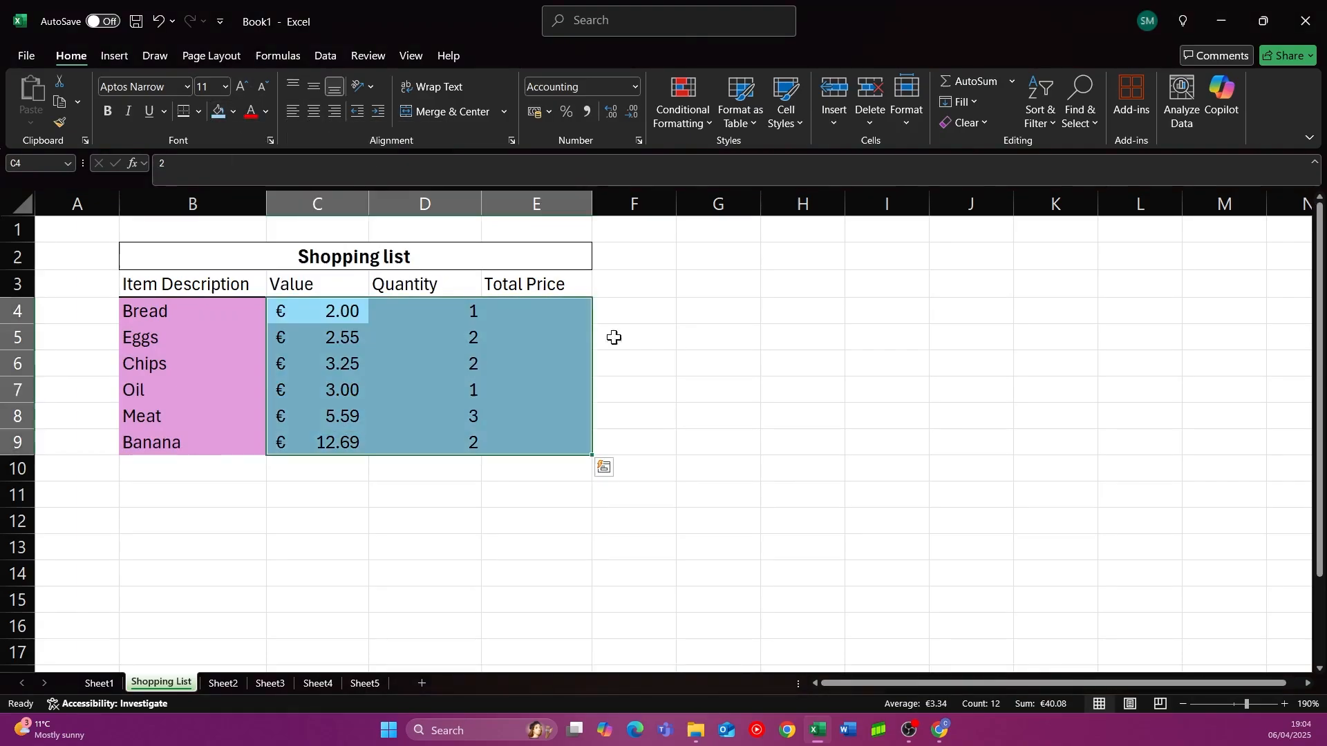
{"action": "left_click", "coordinate": [719, 413]}
{"action": "left_click", "coordinate": [187, 314]}
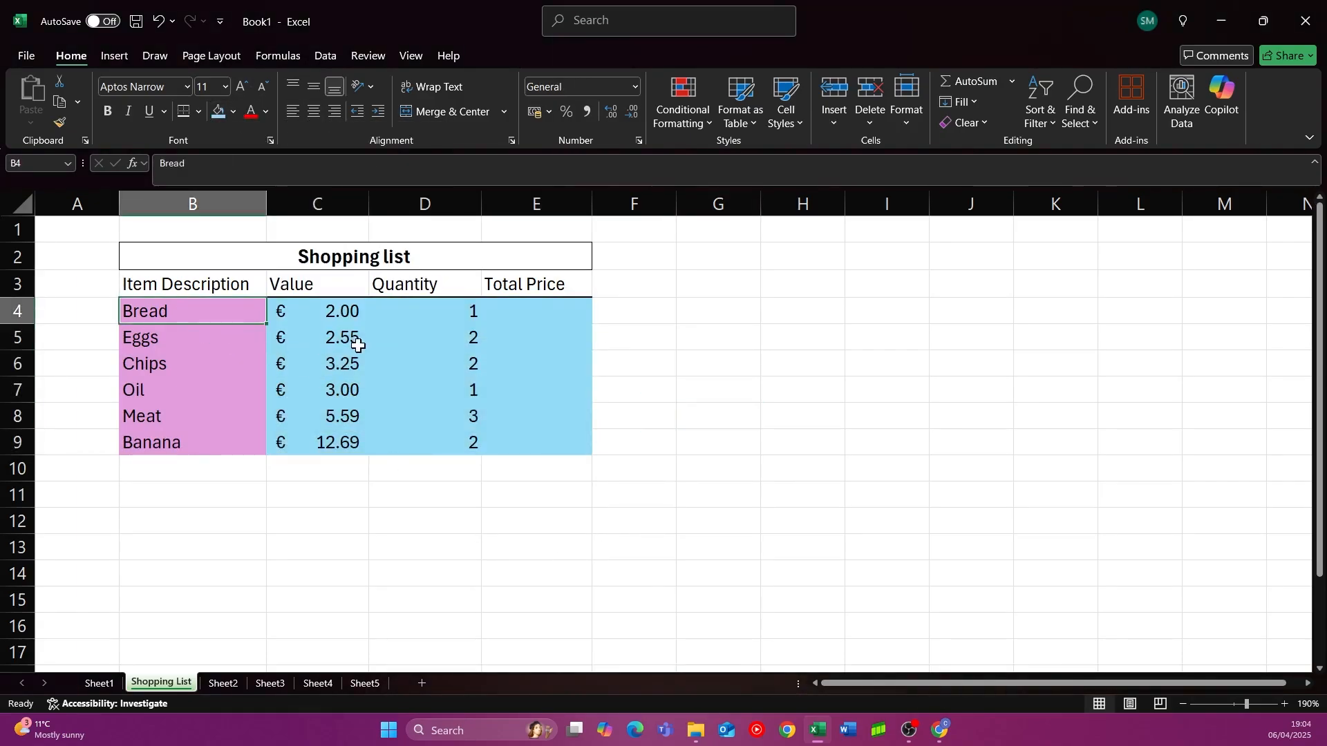
{"action": "left_click", "coordinate": [341, 308]}
{"action": "left_click", "coordinate": [437, 313]}
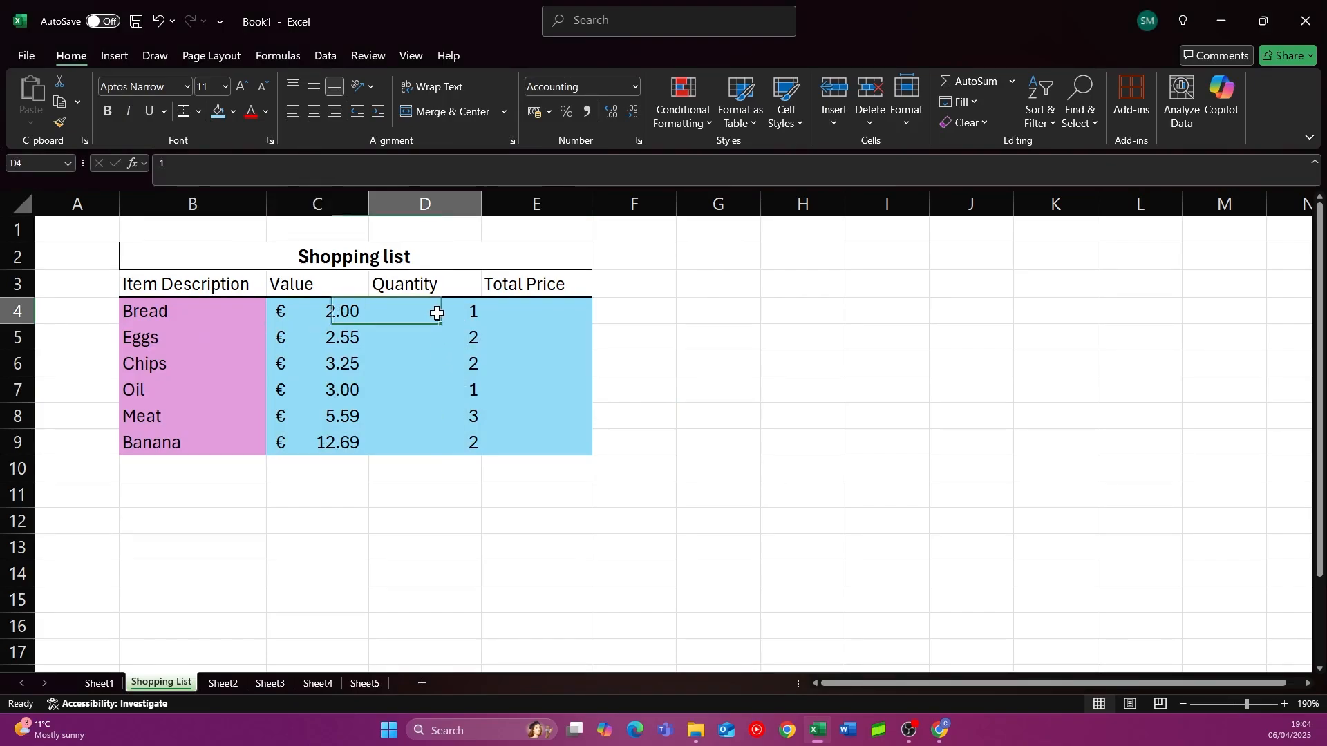
{"action": "left_click", "coordinate": [539, 309]}
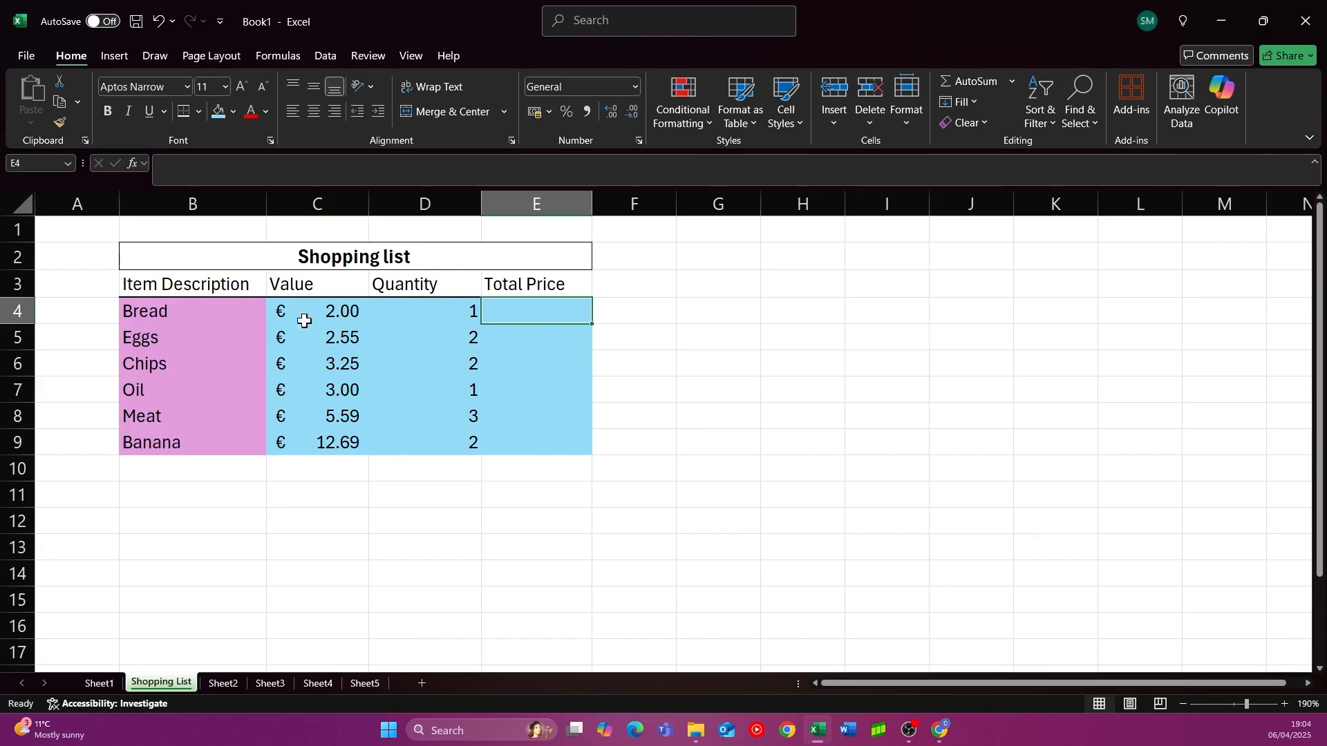
{"action": "left_click", "coordinate": [137, 310]}
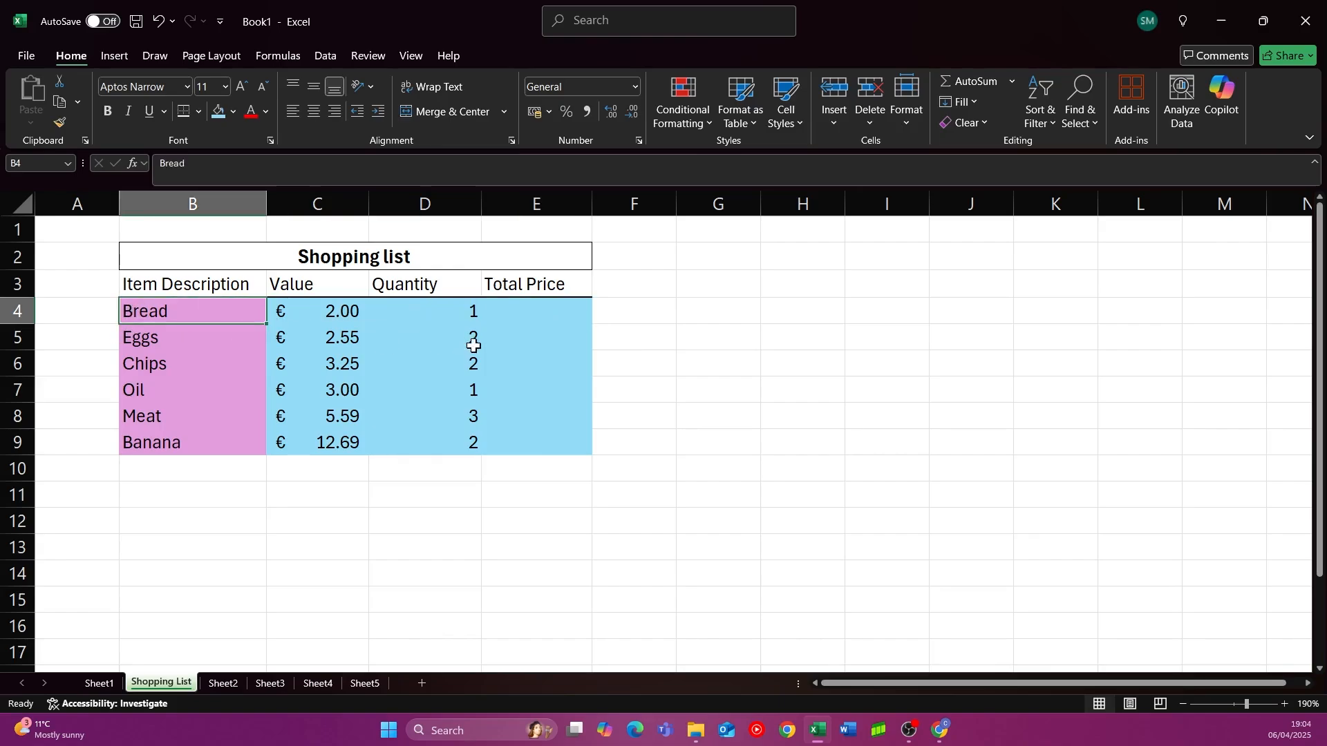
- Calculate the total price of Bread in E4 with the formula =C4*D4
{"action": "left_click", "coordinate": [528, 305]}
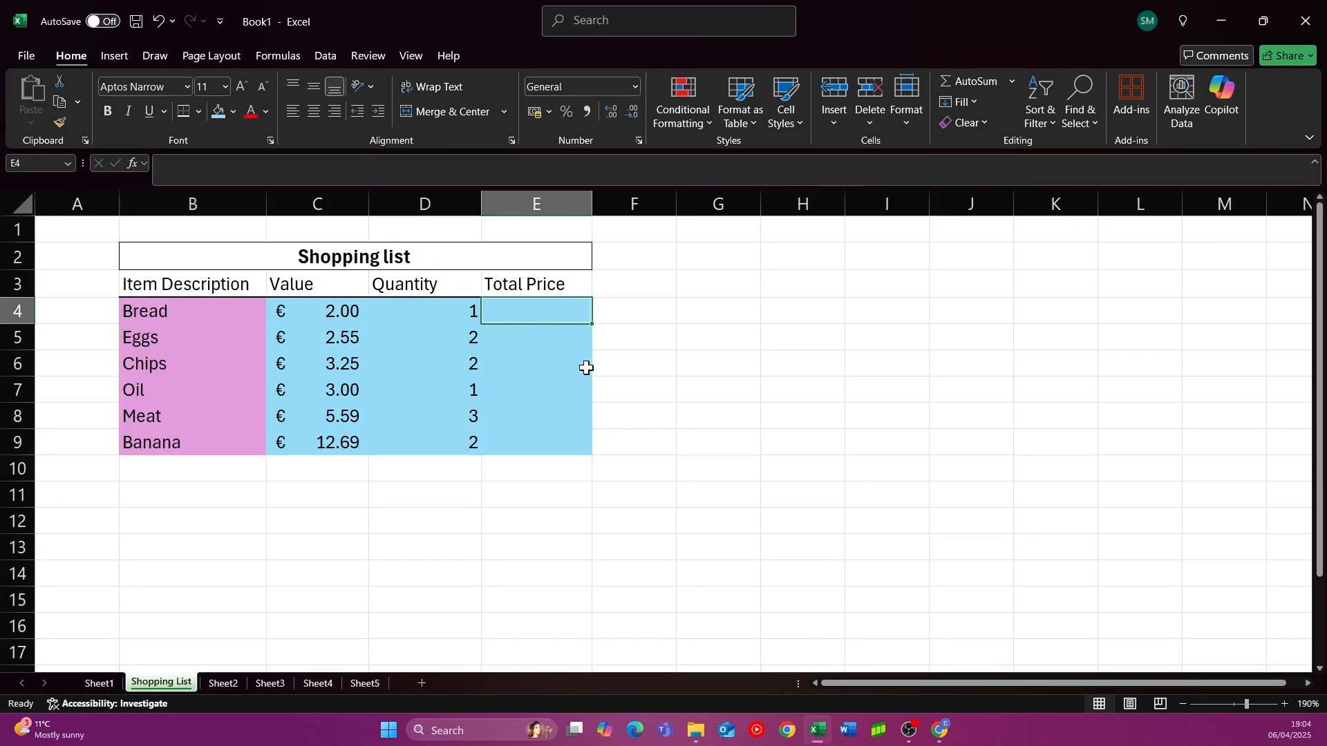
{"action": "type", "text": "="}
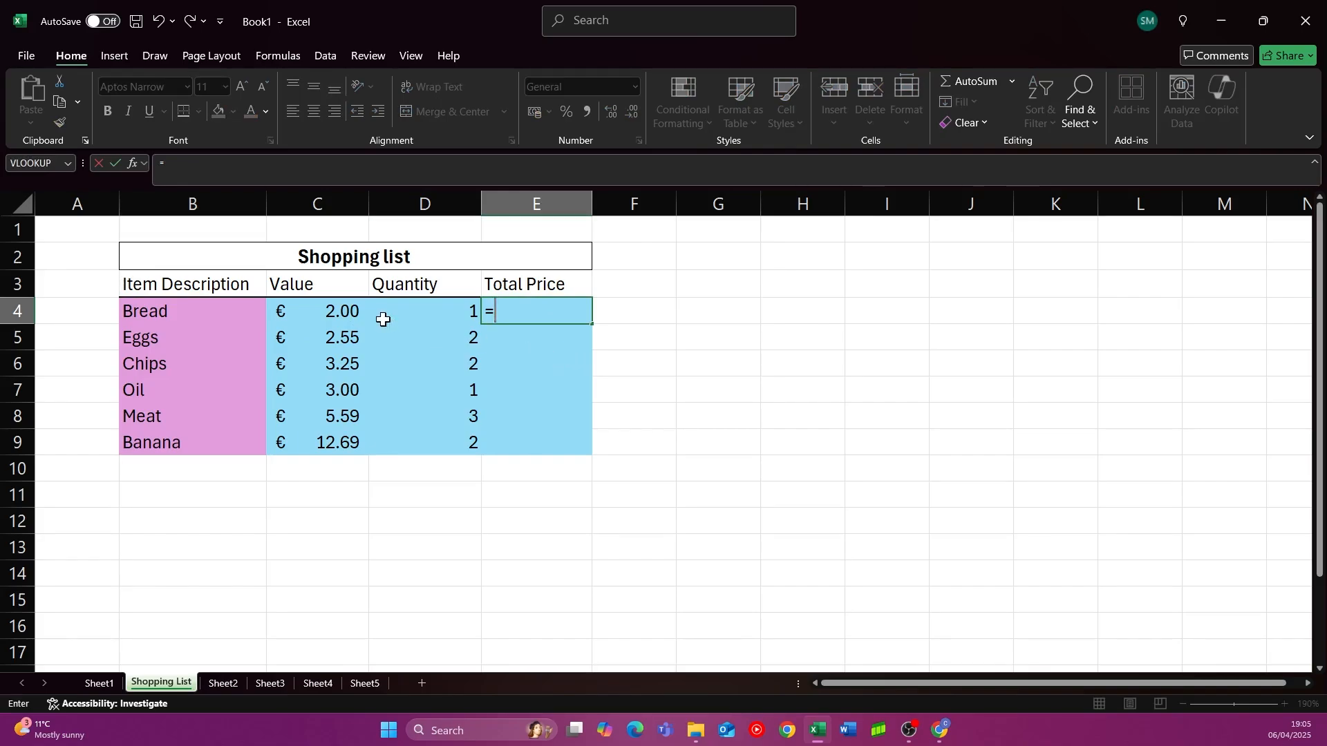
{"action": "left_click", "coordinate": [323, 310]}
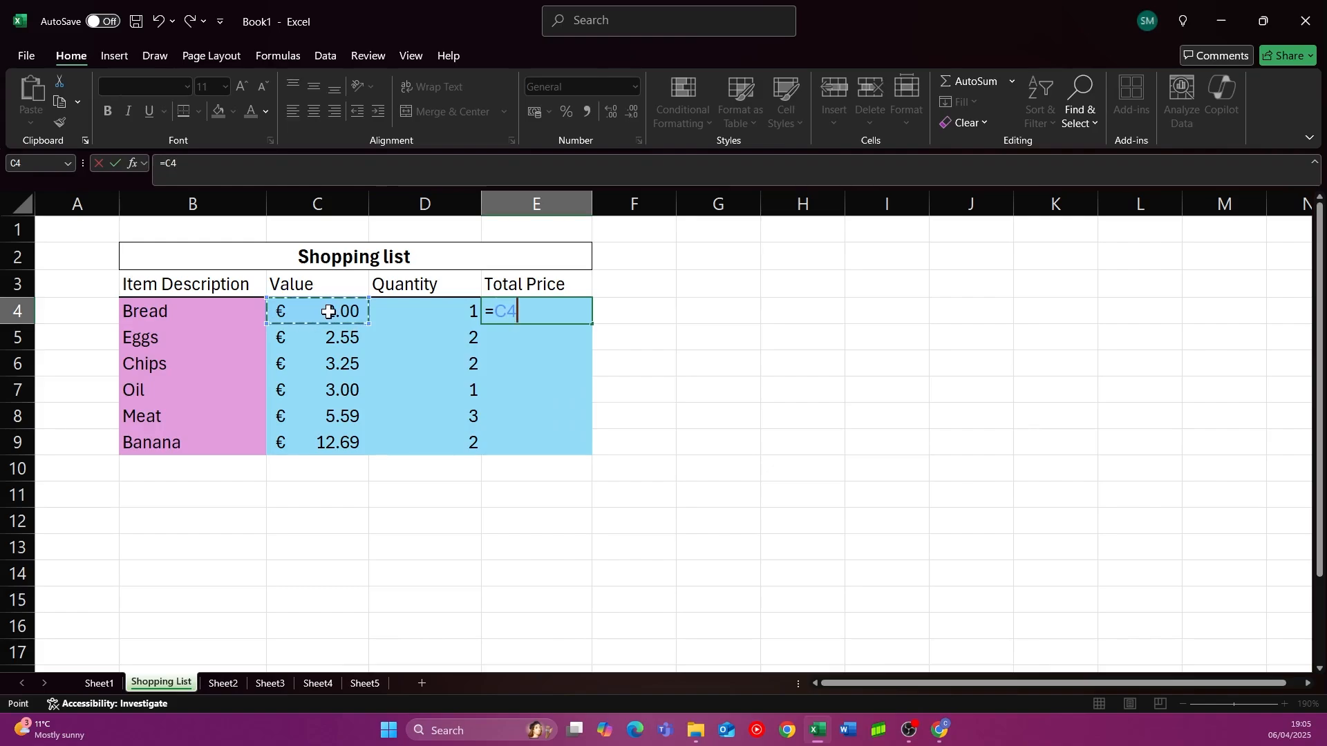
{"action": "type", "text": "*"}
{"action": "left_click", "coordinate": [424, 312]}
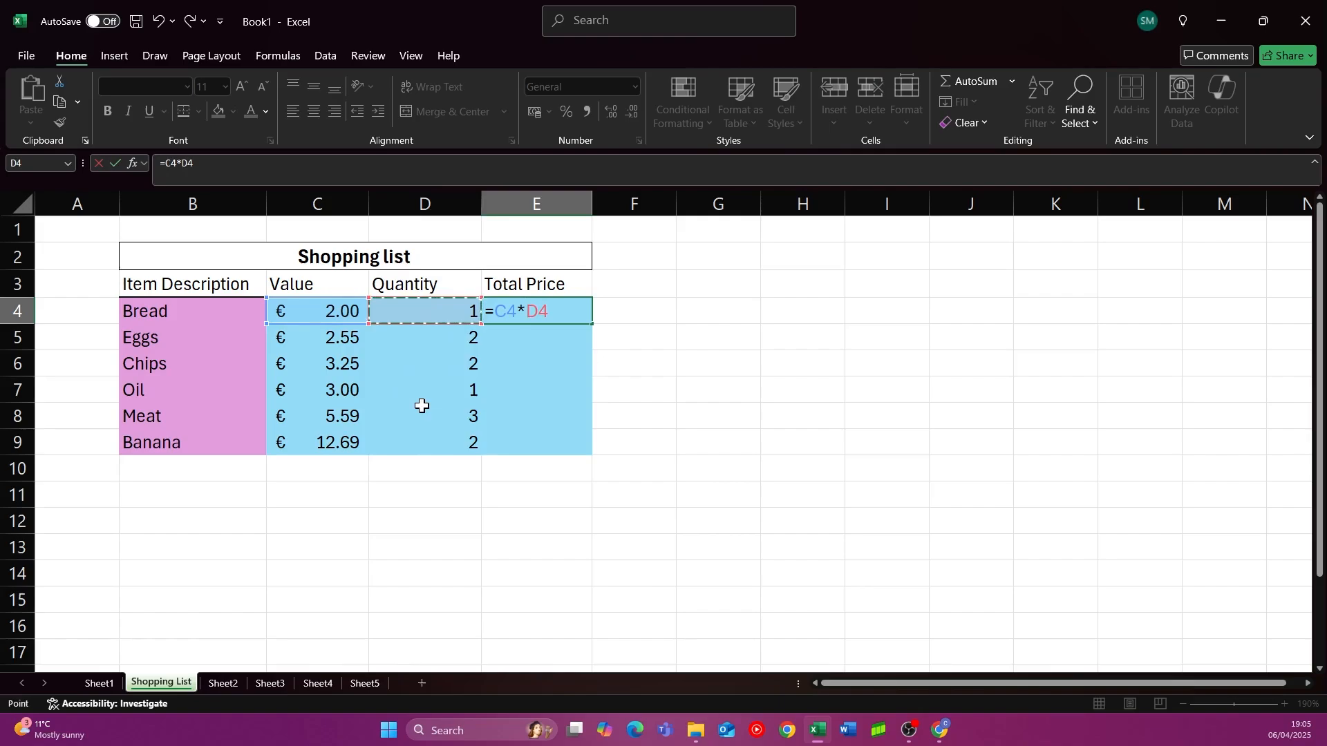
{"action": "key", "text": "Return"}
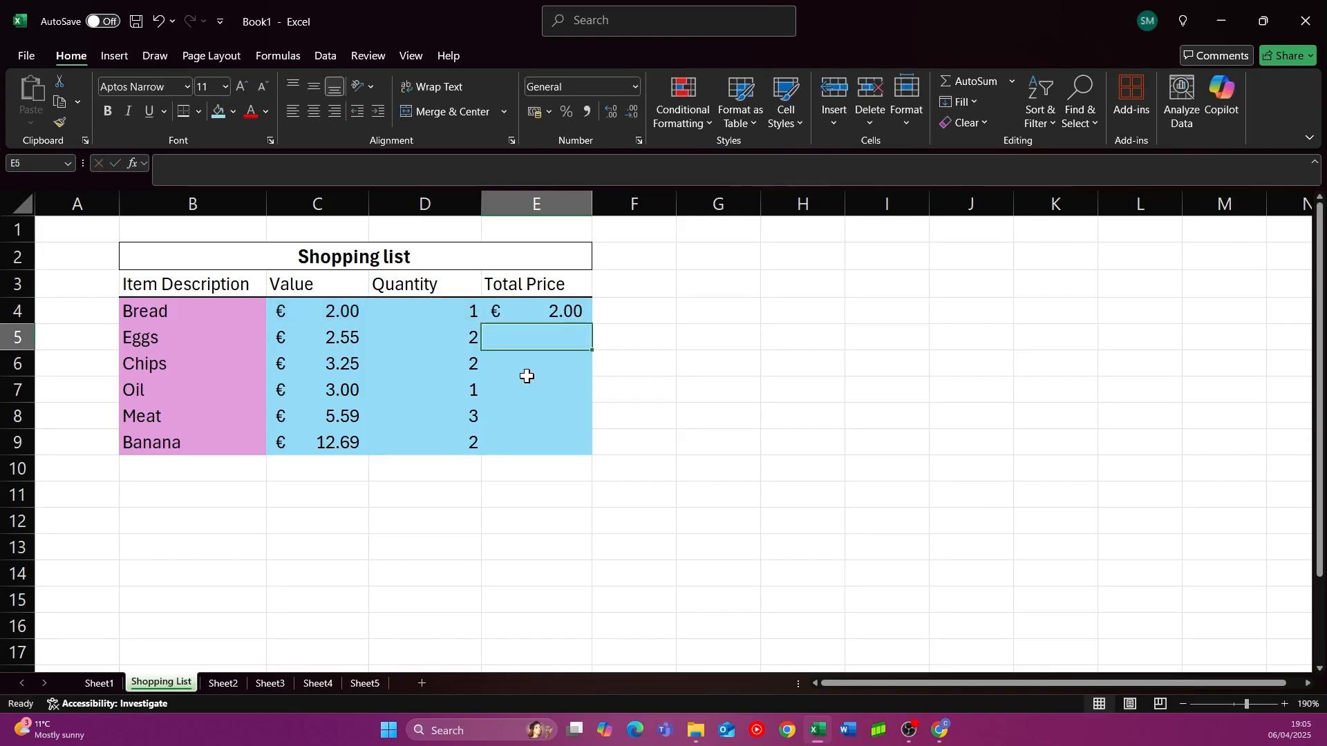
- Review the Bread total formula in E4 with its value and quantity cells, and the Total Price cells E5:E9 still without a formula
{"action": "left_click", "coordinate": [461, 305]}
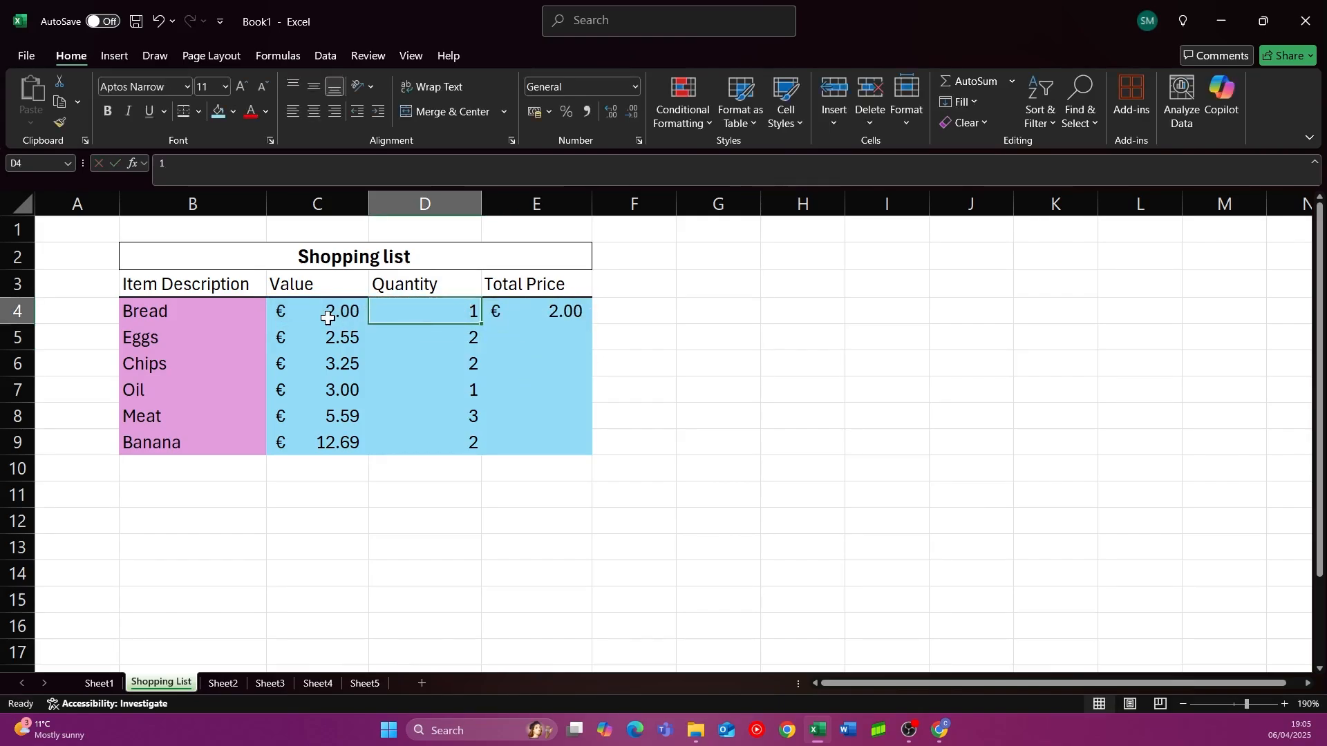
{"action": "left_click", "coordinate": [327, 318]}
{"action": "left_click", "coordinate": [567, 311]}
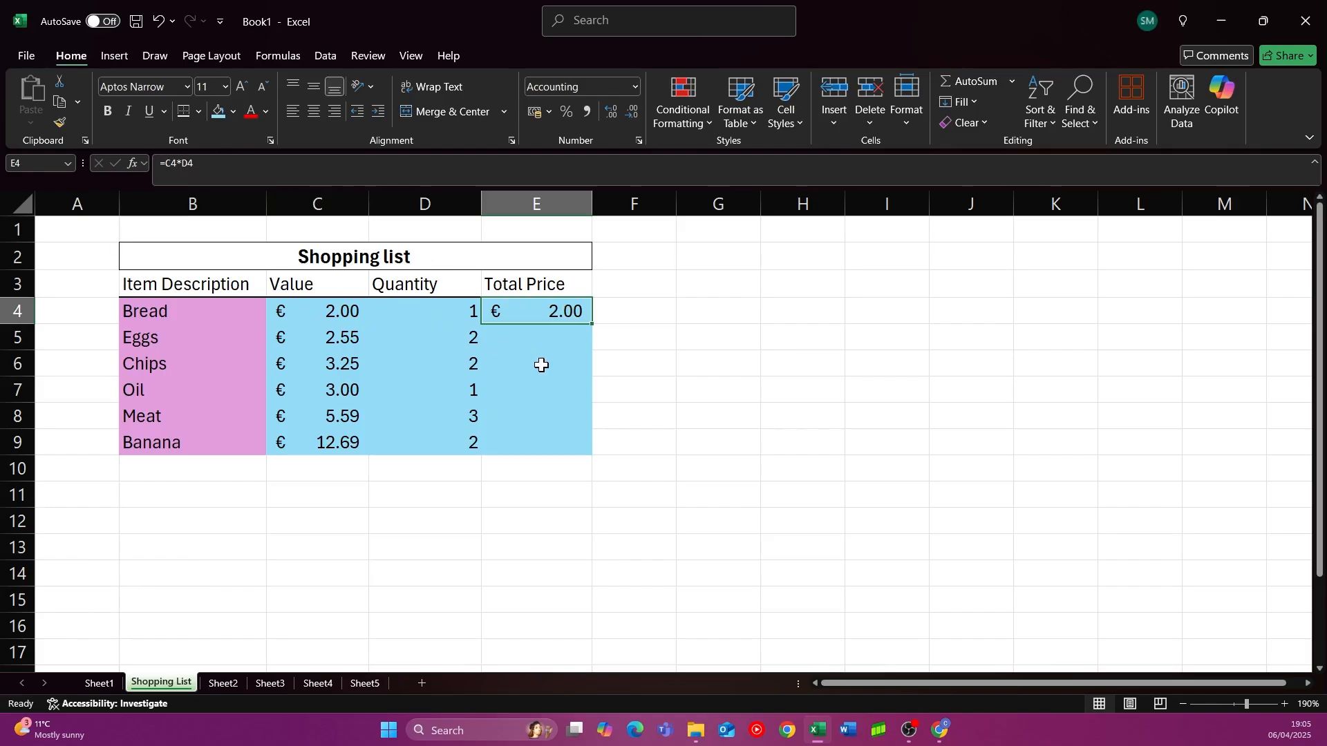
{"action": "left_click", "coordinate": [546, 338]}
{"action": "left_click", "coordinate": [550, 361]}
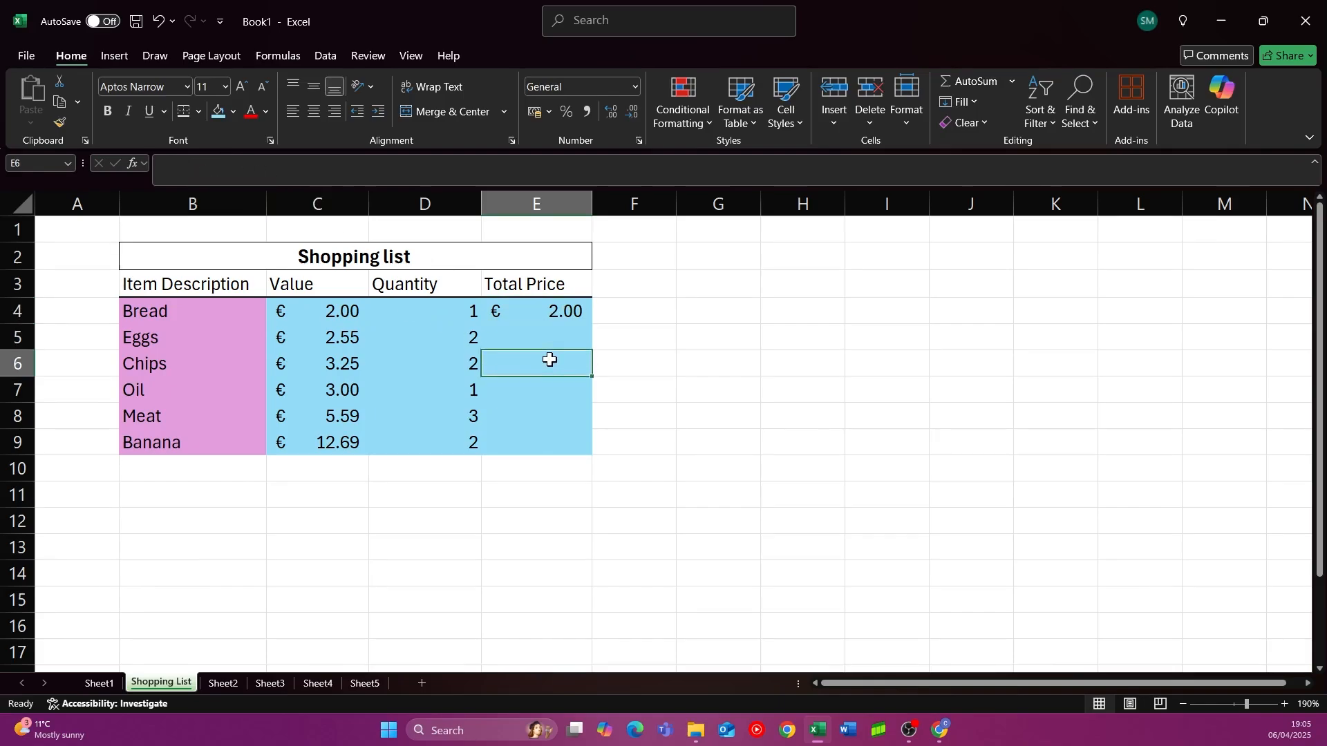
{"action": "left_click", "coordinate": [533, 394]}
{"action": "left_click", "coordinate": [533, 417]}
{"action": "left_click", "coordinate": [539, 447]}
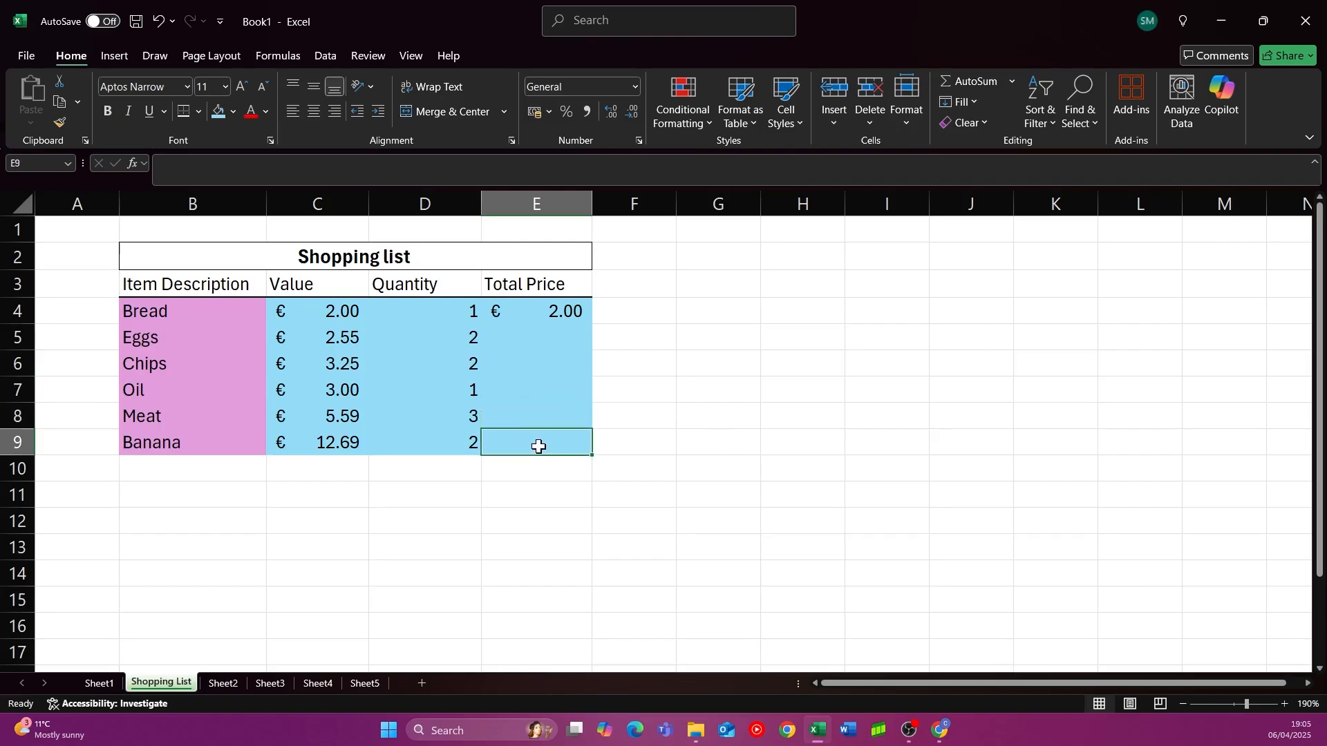
{"action": "left_click", "coordinate": [321, 345]}
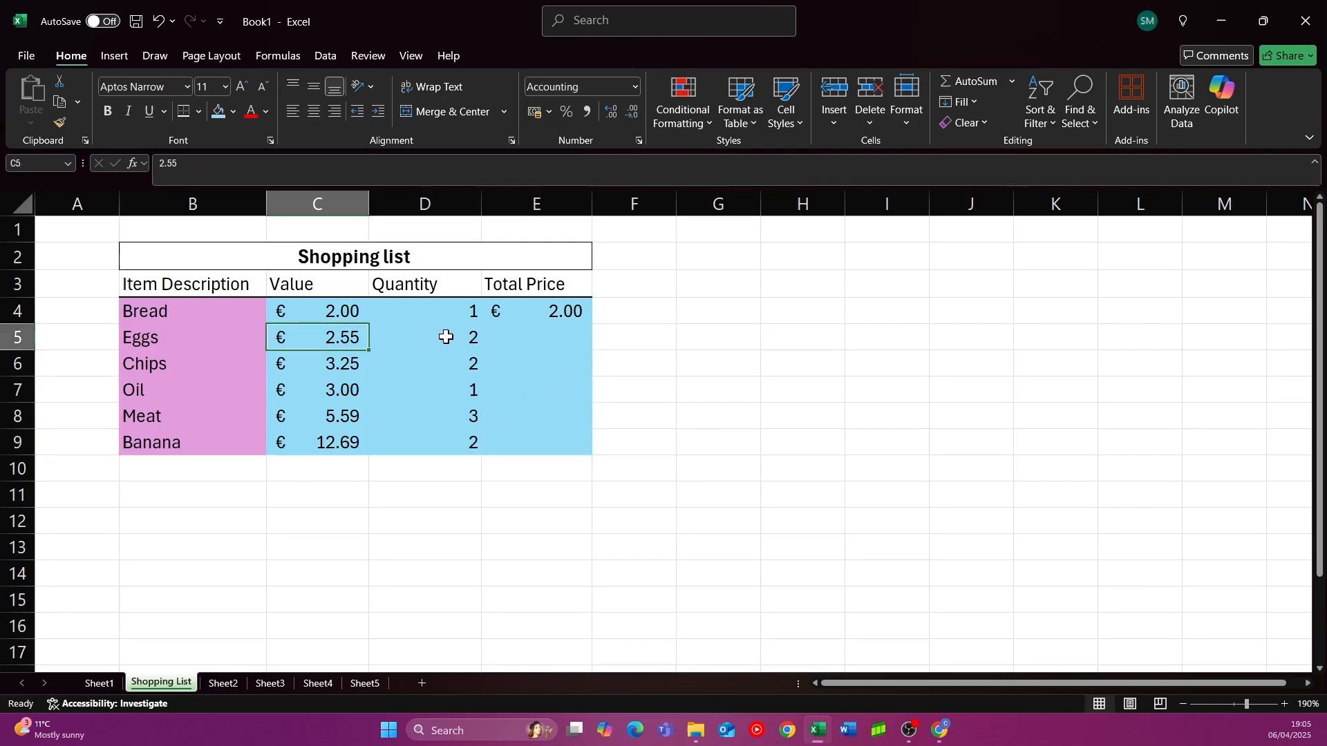
{"action": "left_click", "coordinate": [569, 310]}
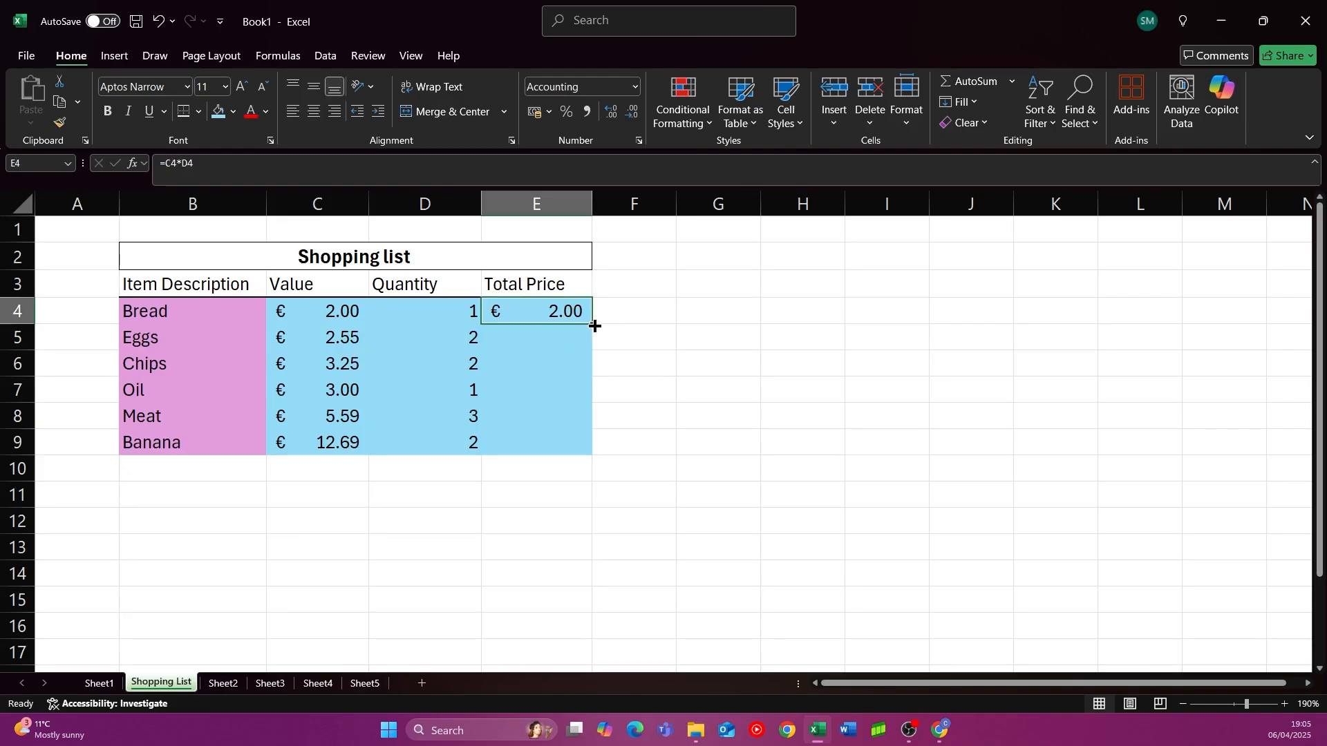
- Fill the total price formula from E4 down through E9 and check the formulas in the Bread and Eggs rows
{"action": "left_click_drag", "start_coordinate": [592, 325], "coordinate": [588, 453]}
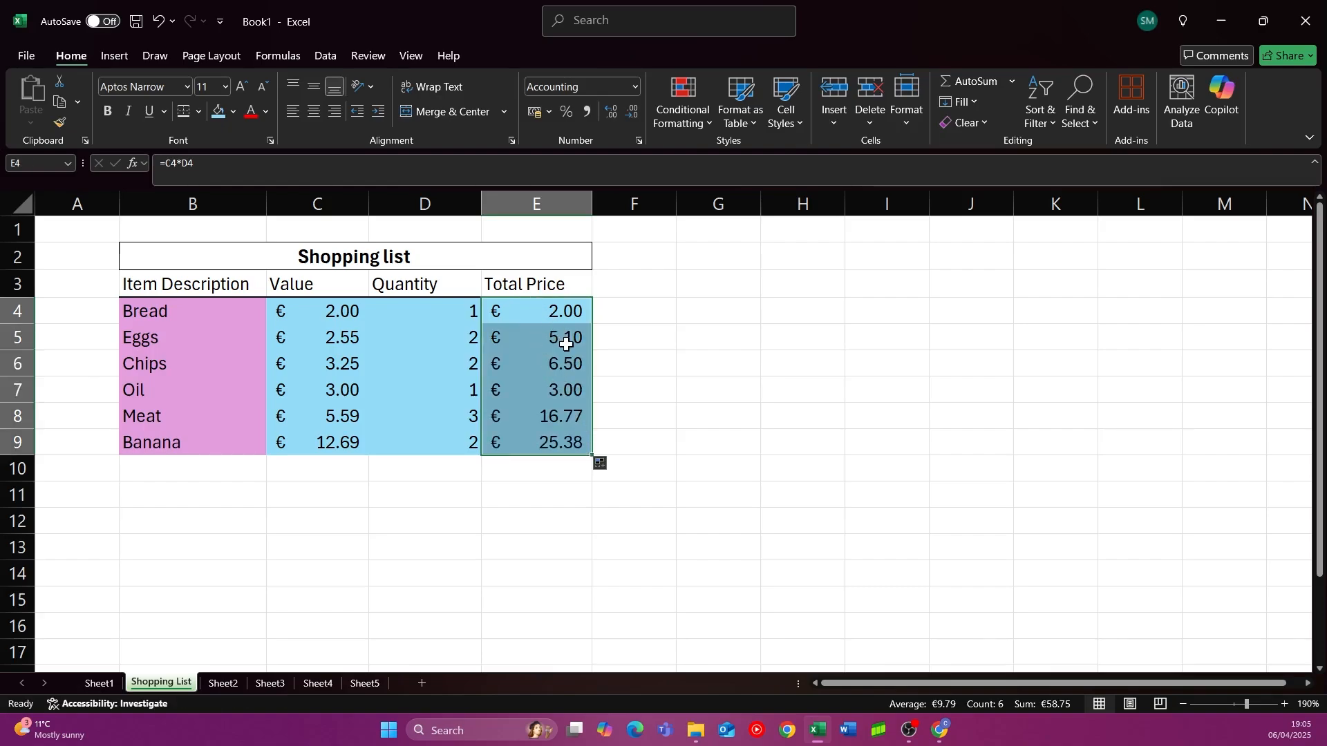
{"action": "left_click", "coordinate": [558, 311]}
{"action": "double_click", "coordinate": [558, 312]}
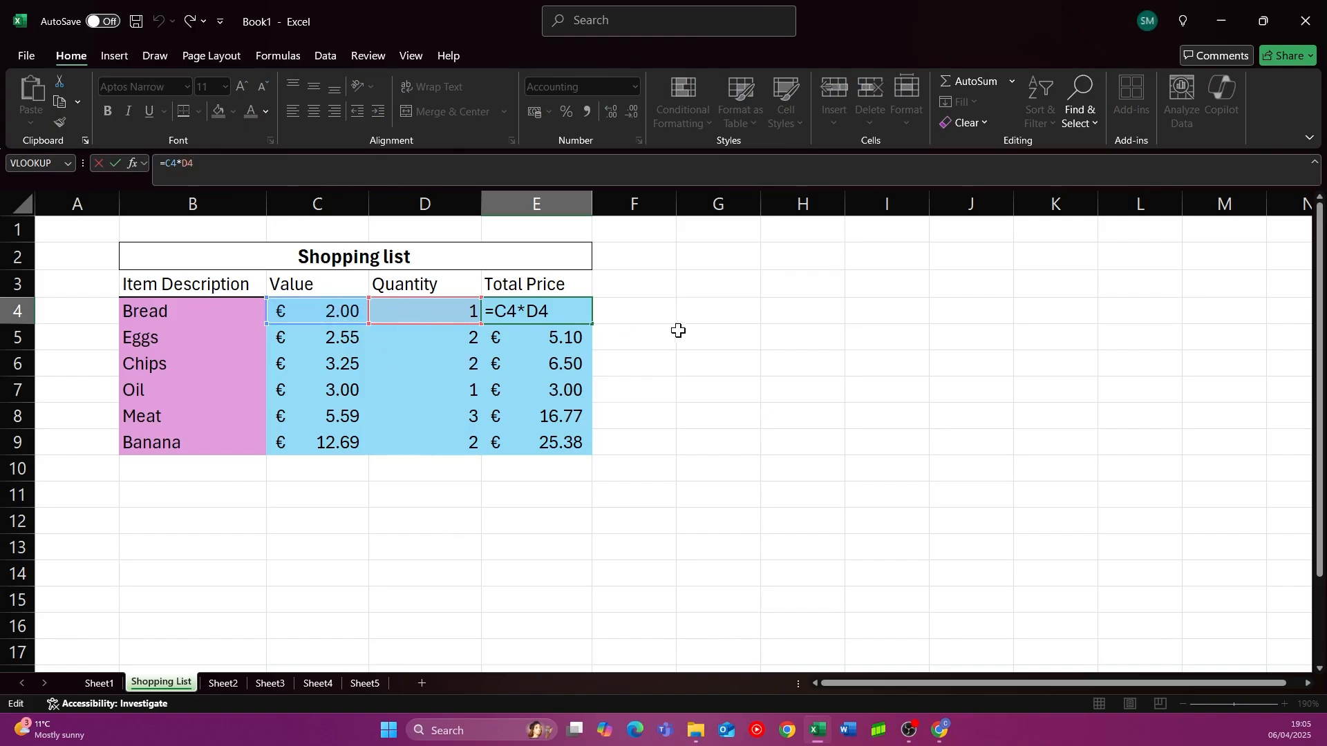
{"action": "key", "text": "Return"}
{"action": "left_click", "coordinate": [287, 170]}
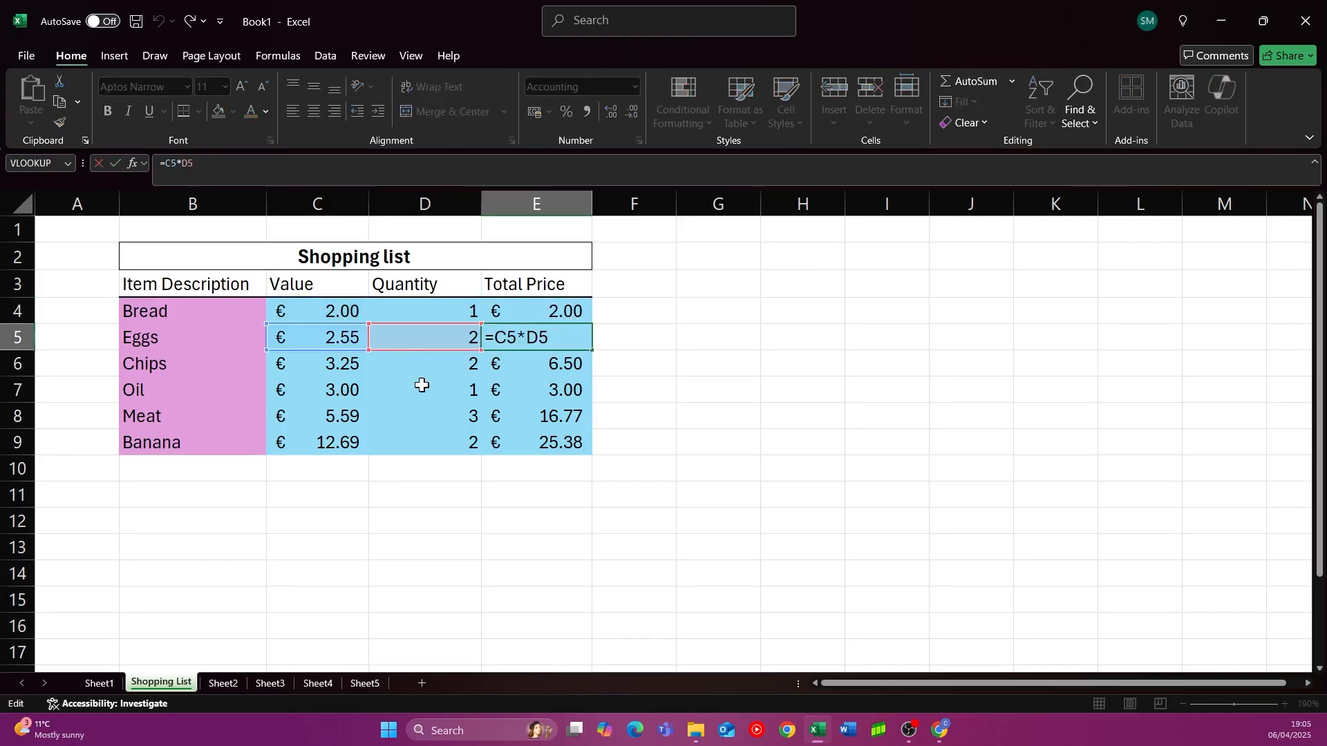
{"action": "key", "text": "Return"}
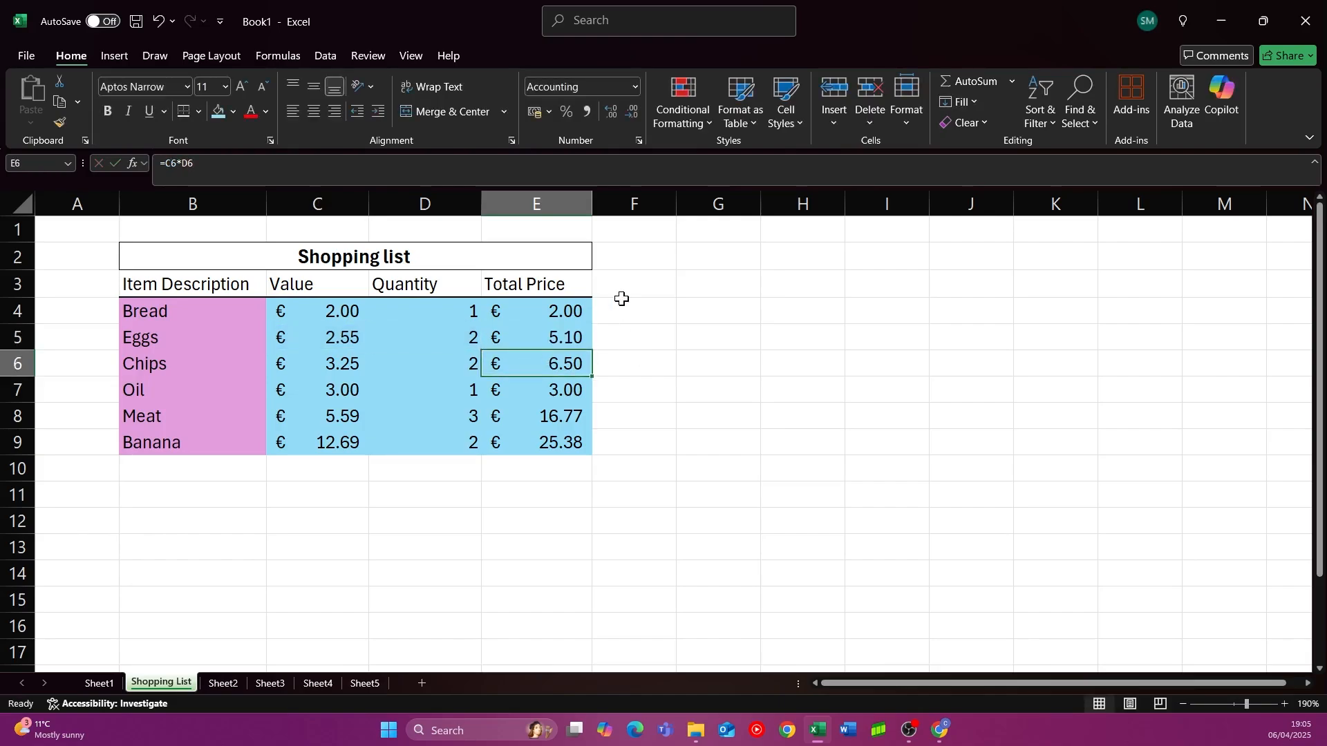
{"action": "left_click", "coordinate": [324, 339]}
{"action": "left_click", "coordinate": [439, 338]}
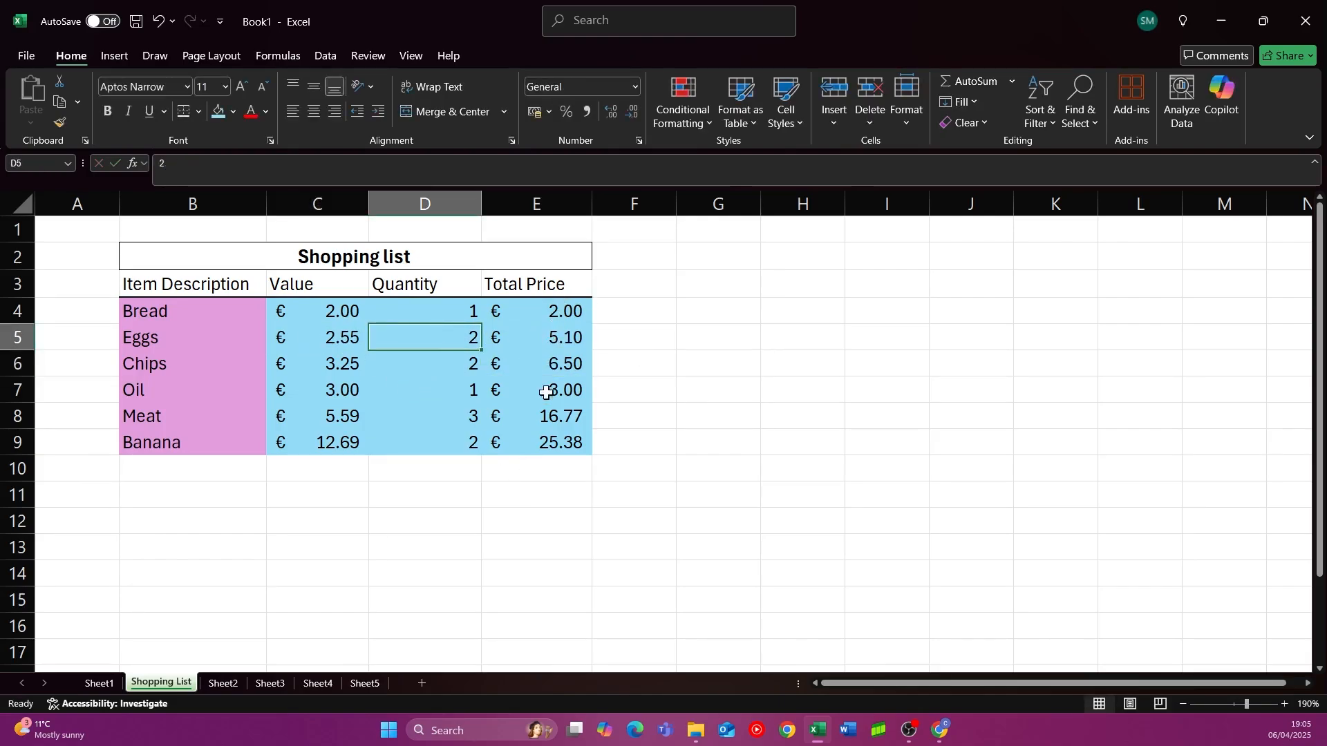
{"action": "left_click", "coordinate": [570, 345]}
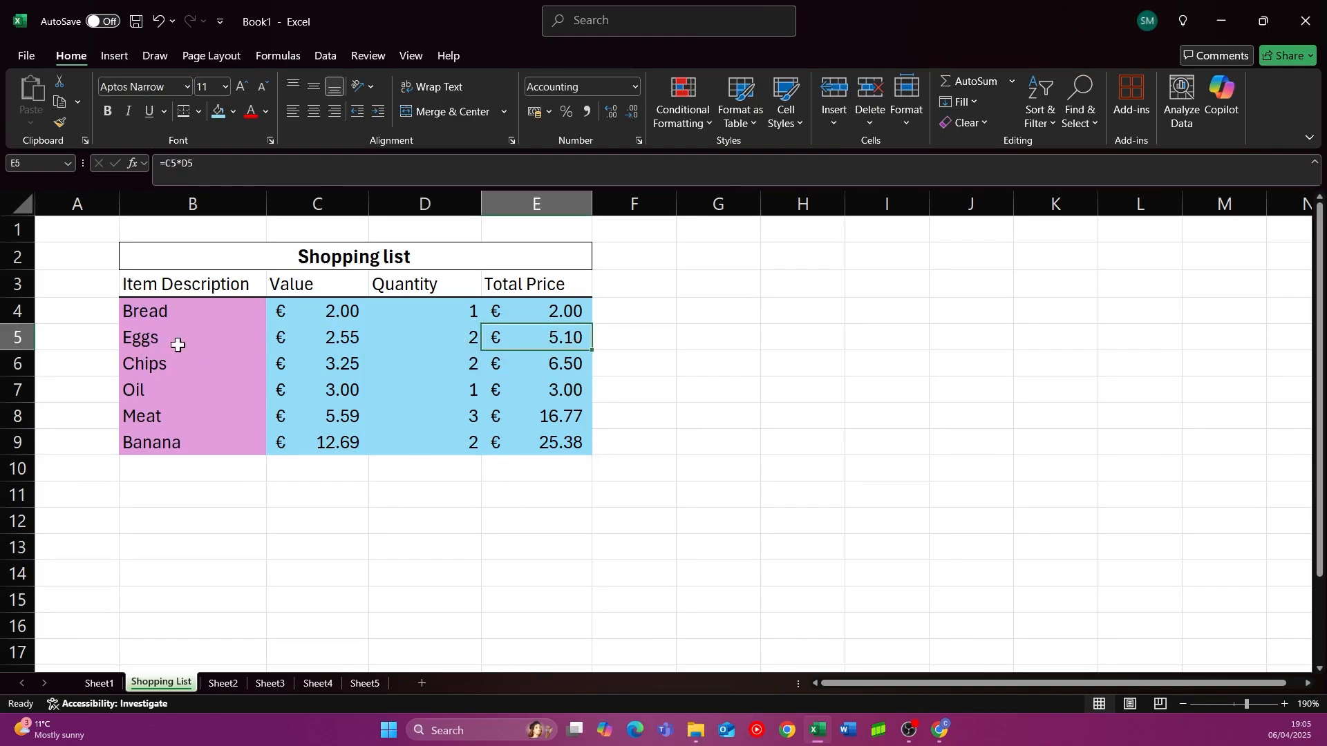
{"action": "left_click", "coordinate": [144, 342]}
- Calculate the overall total of the shopping list in E10 with the formula =SUM(E4:E9)
{"action": "left_click", "coordinate": [573, 481]}
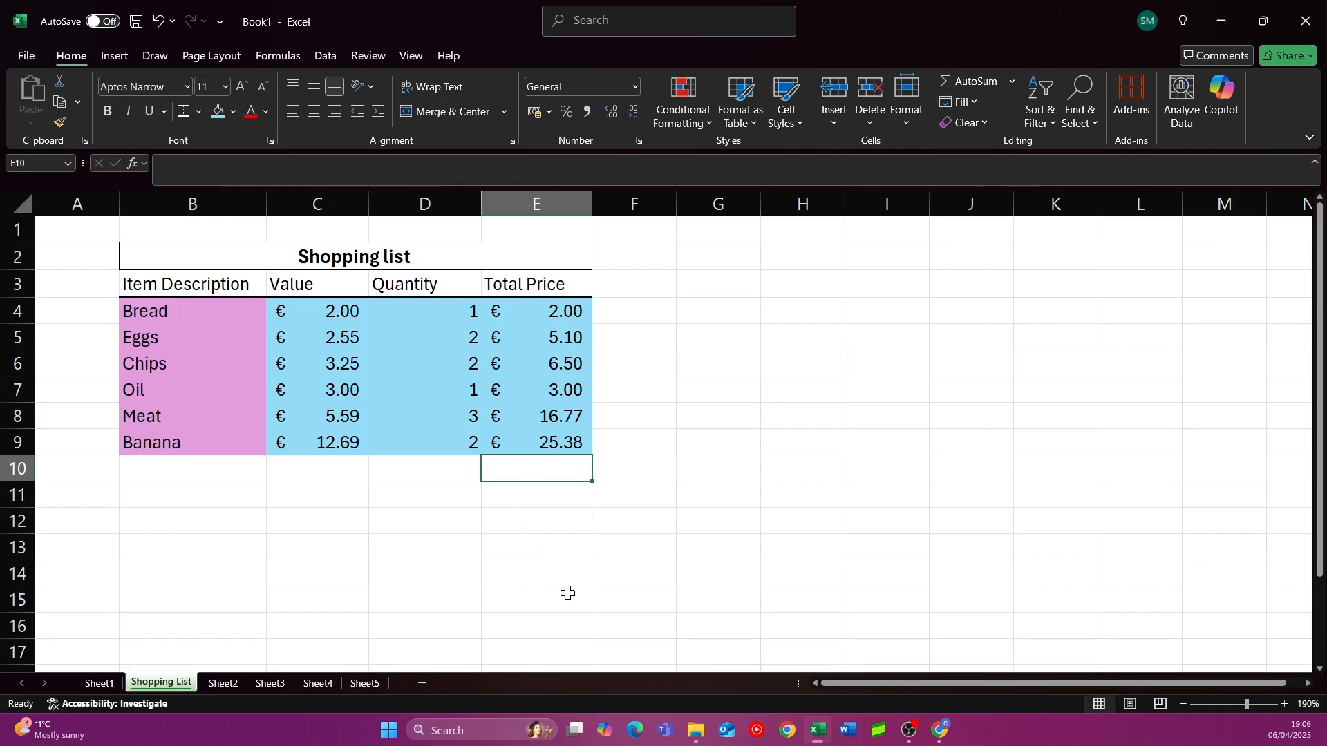
{"action": "type", "text": "="}
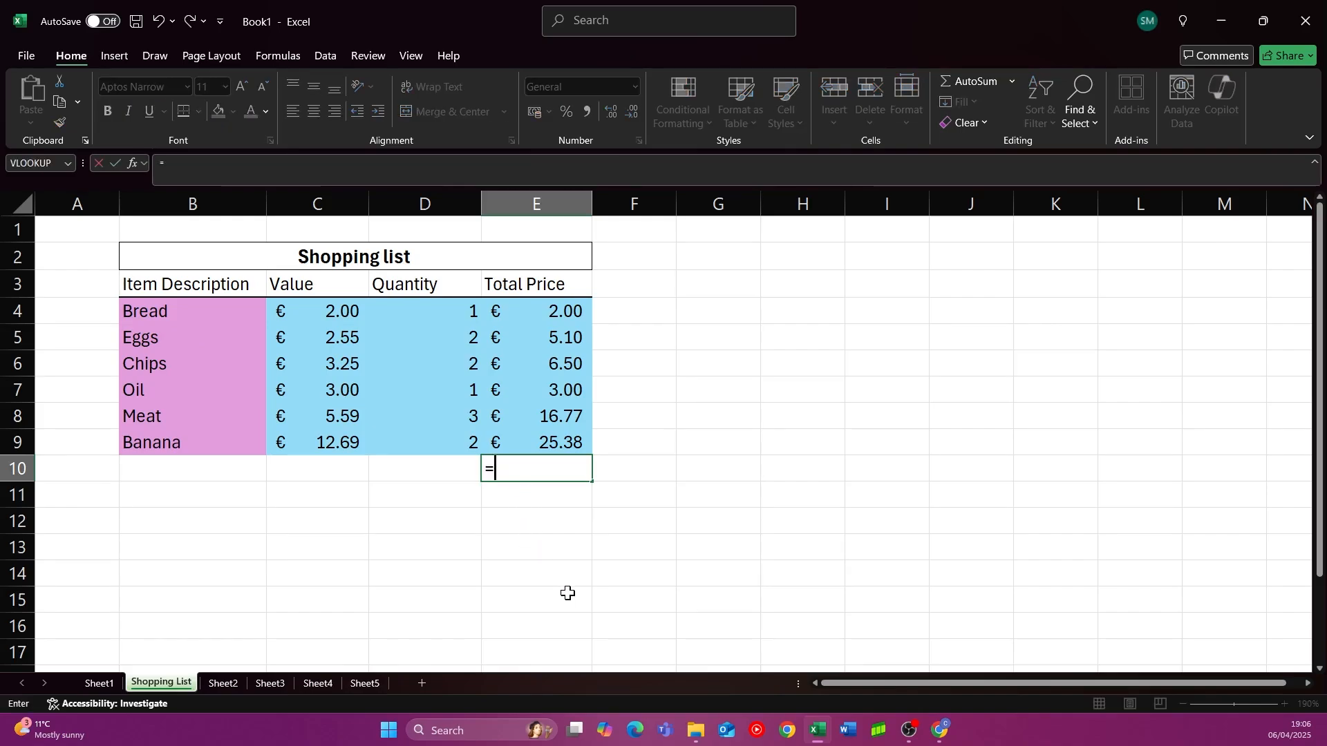
{"action": "type", "text": "sum"}
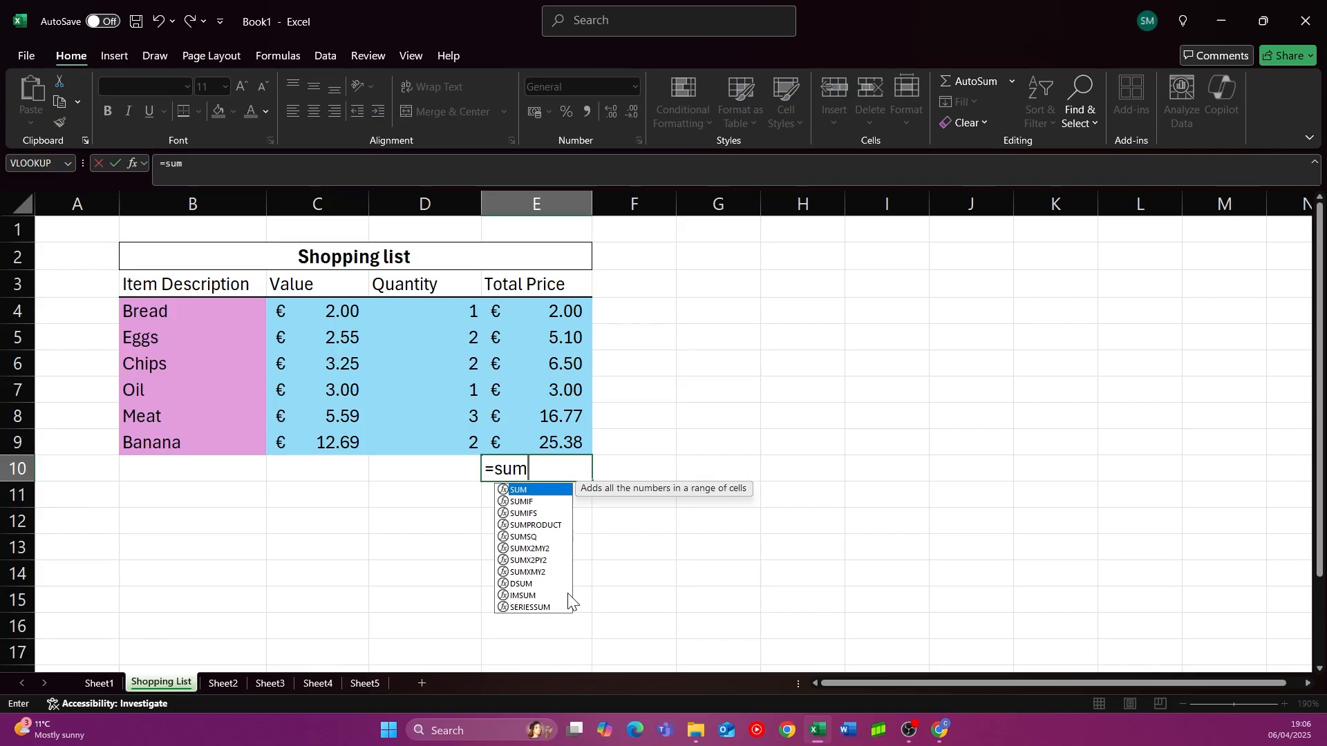
{"action": "type", "text": "("}
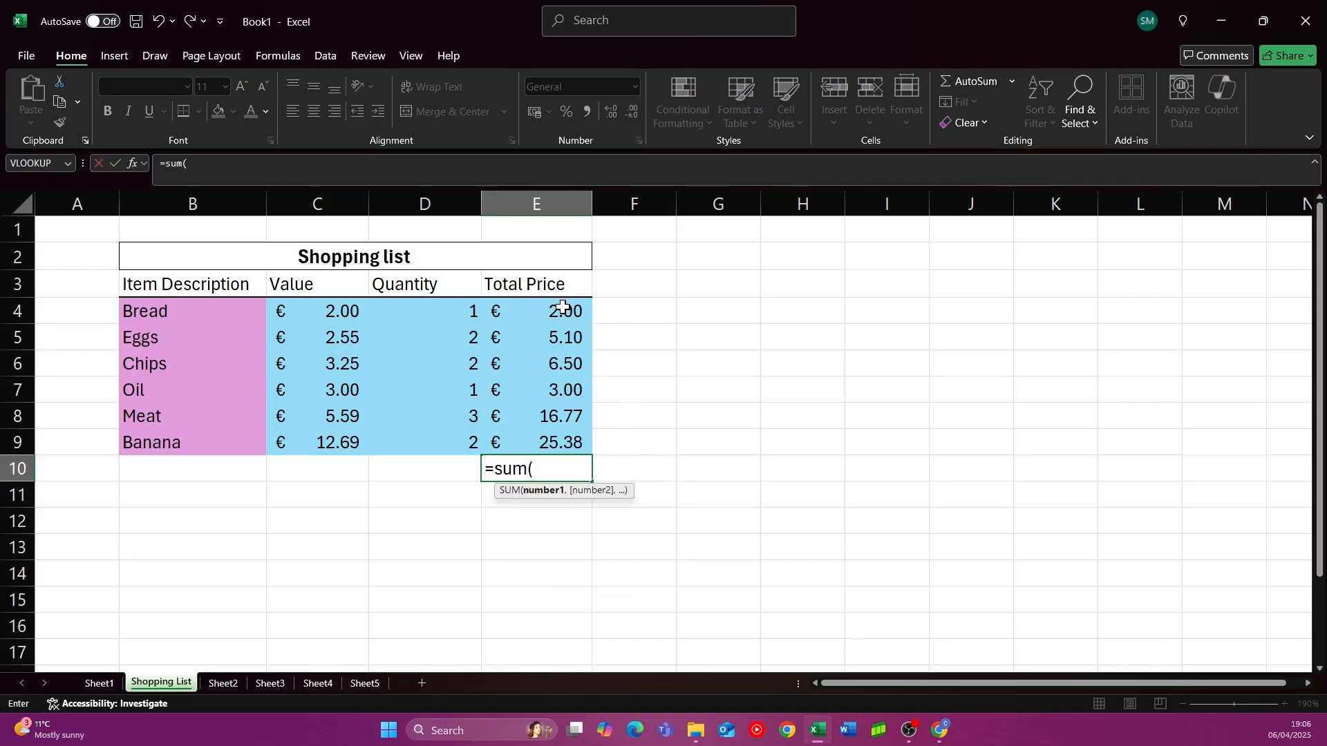
{"action": "left_click_drag", "start_coordinate": [563, 306], "coordinate": [551, 444]}
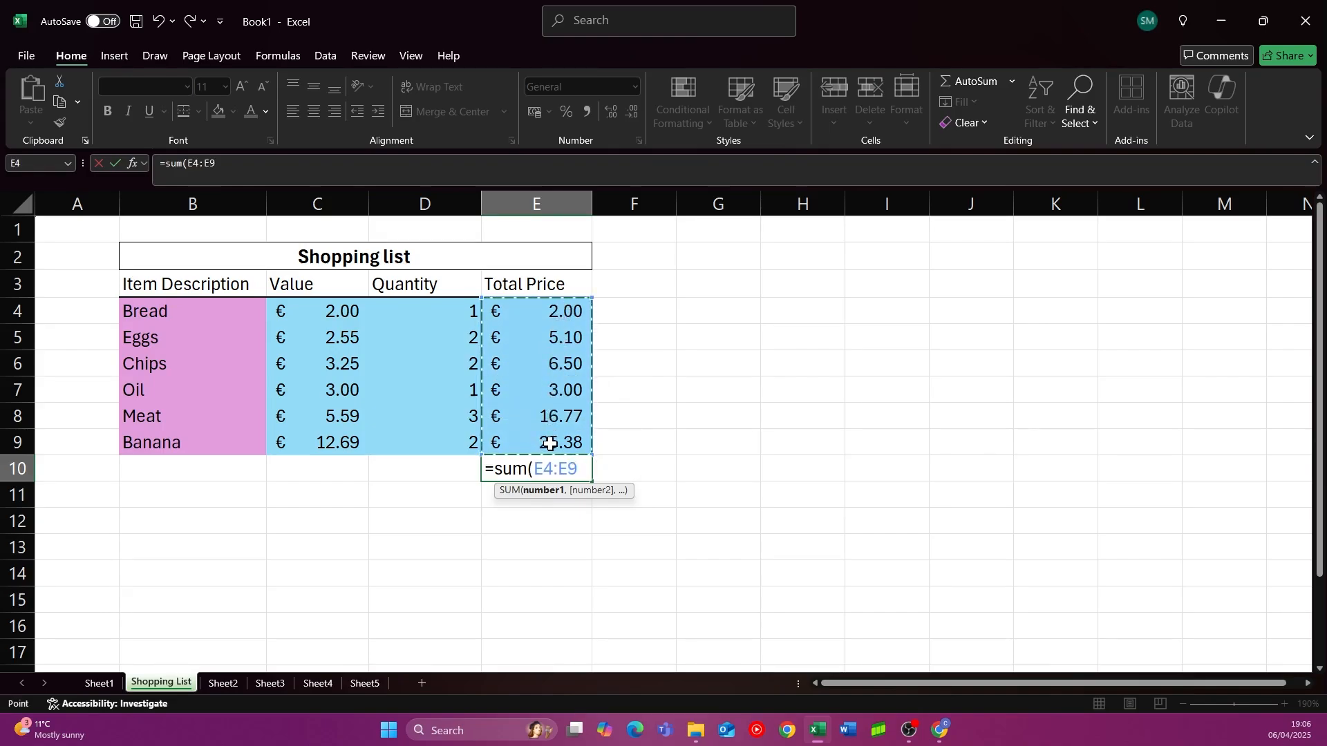
{"action": "type", "text": ")"}
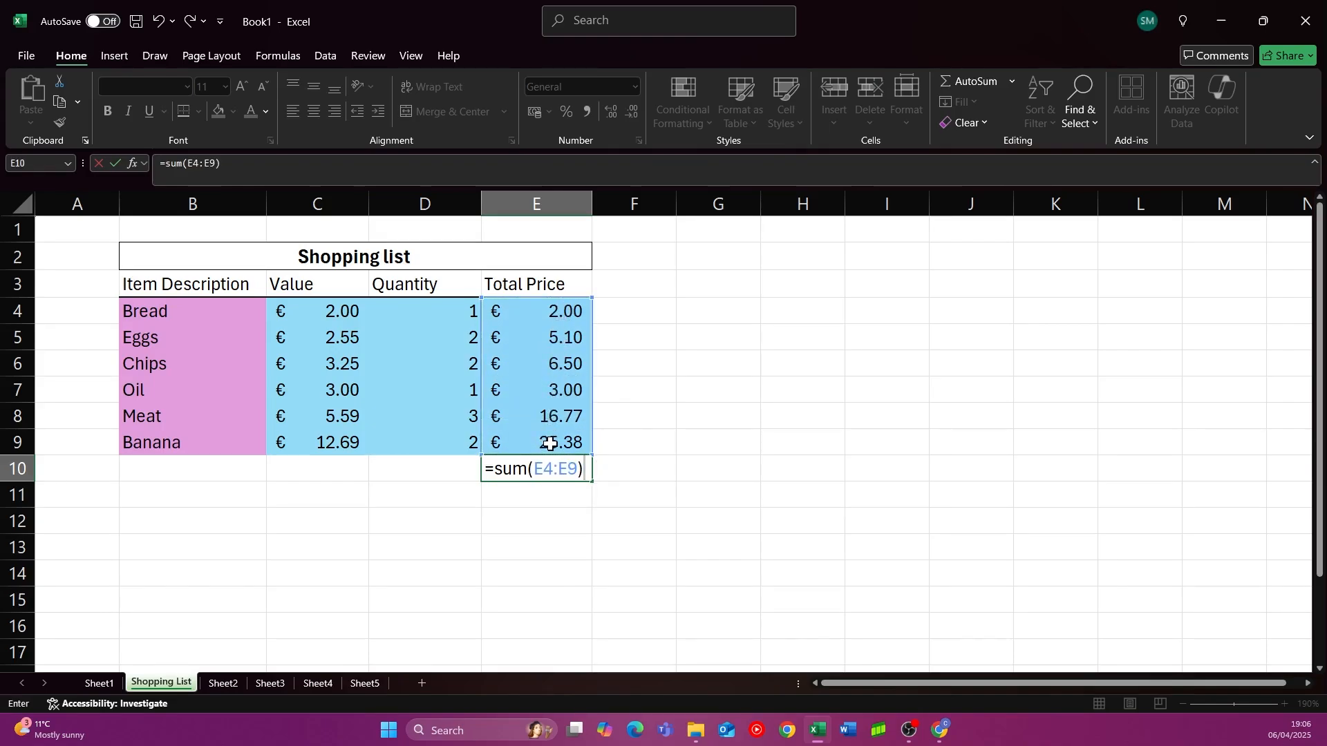
{"action": "key", "text": "Return"}
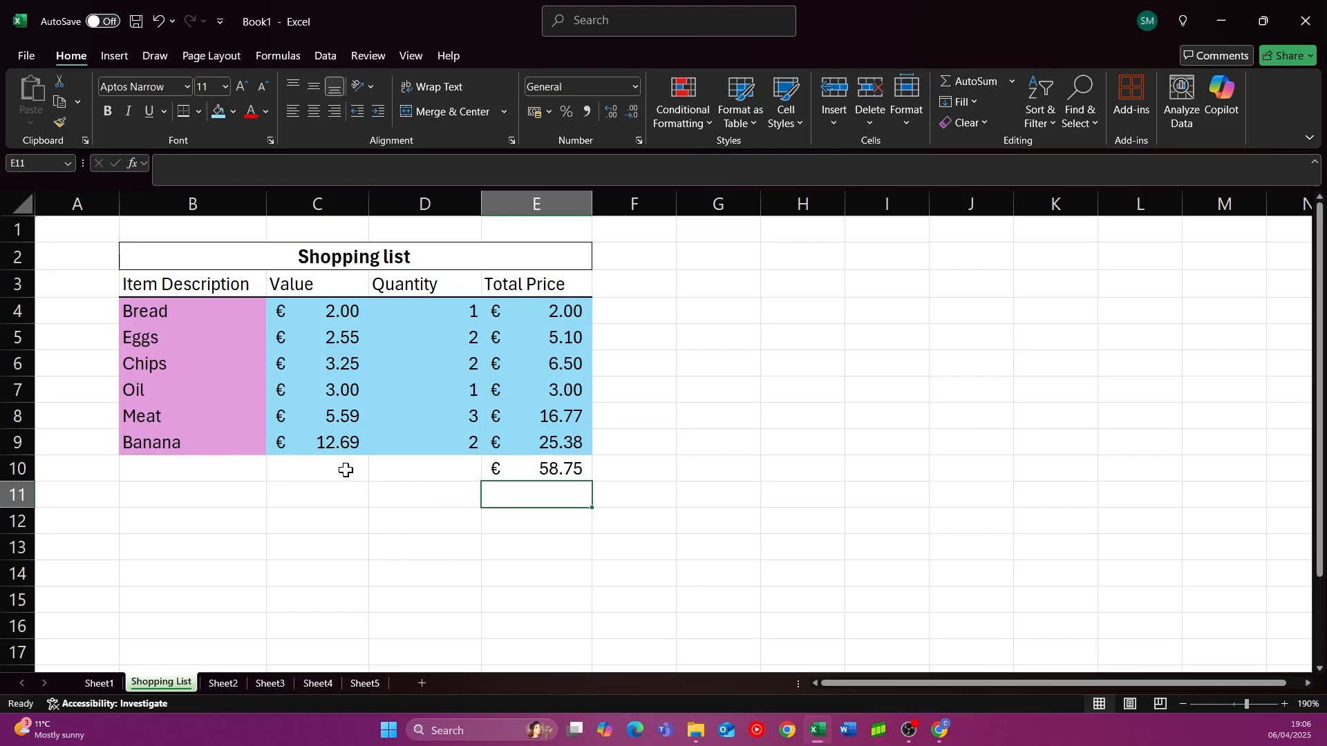
- Merge and center cells B10:D10 and enter the label Total in the merged cell
{"action": "left_click", "coordinate": [325, 471]}
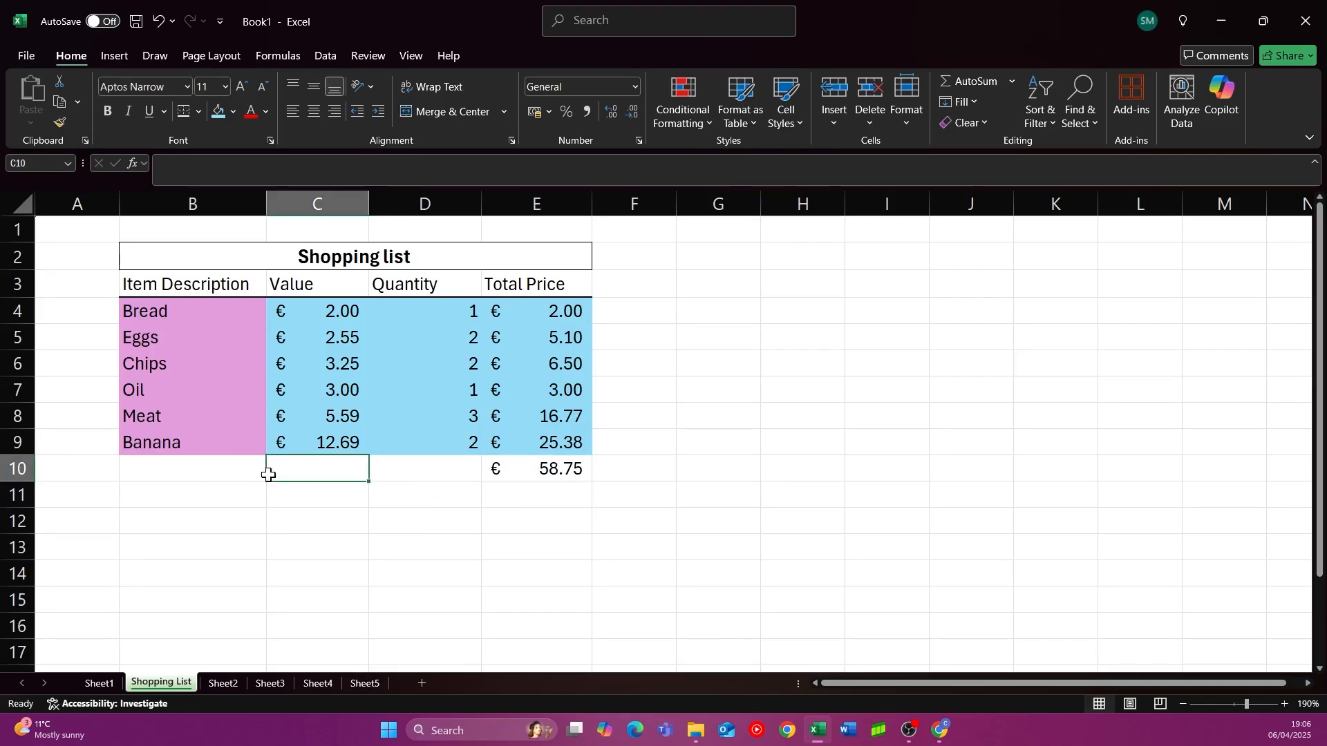
{"action": "left_click_drag", "start_coordinate": [263, 470], "coordinate": [400, 459]}
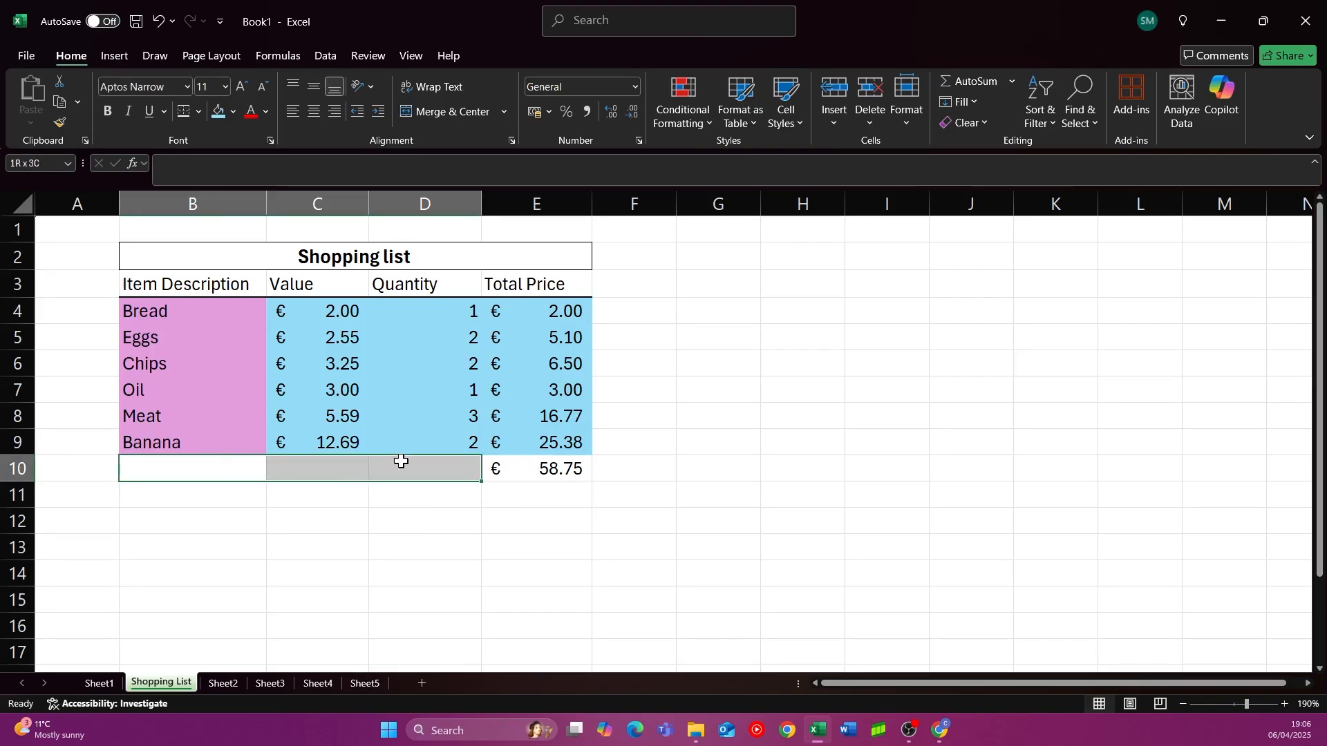
{"action": "left_click", "coordinate": [433, 112]}
{"action": "type", "text": "Total"}
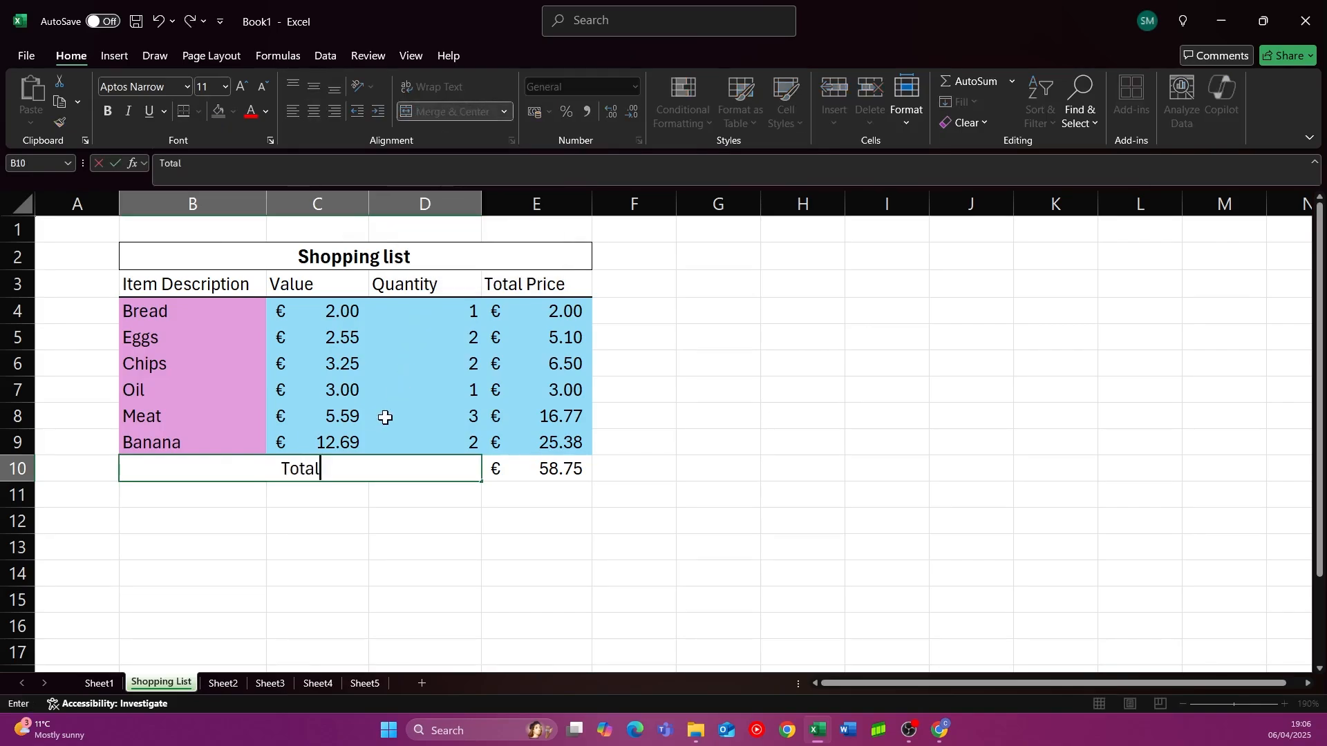
{"action": "key", "text": "Return"}
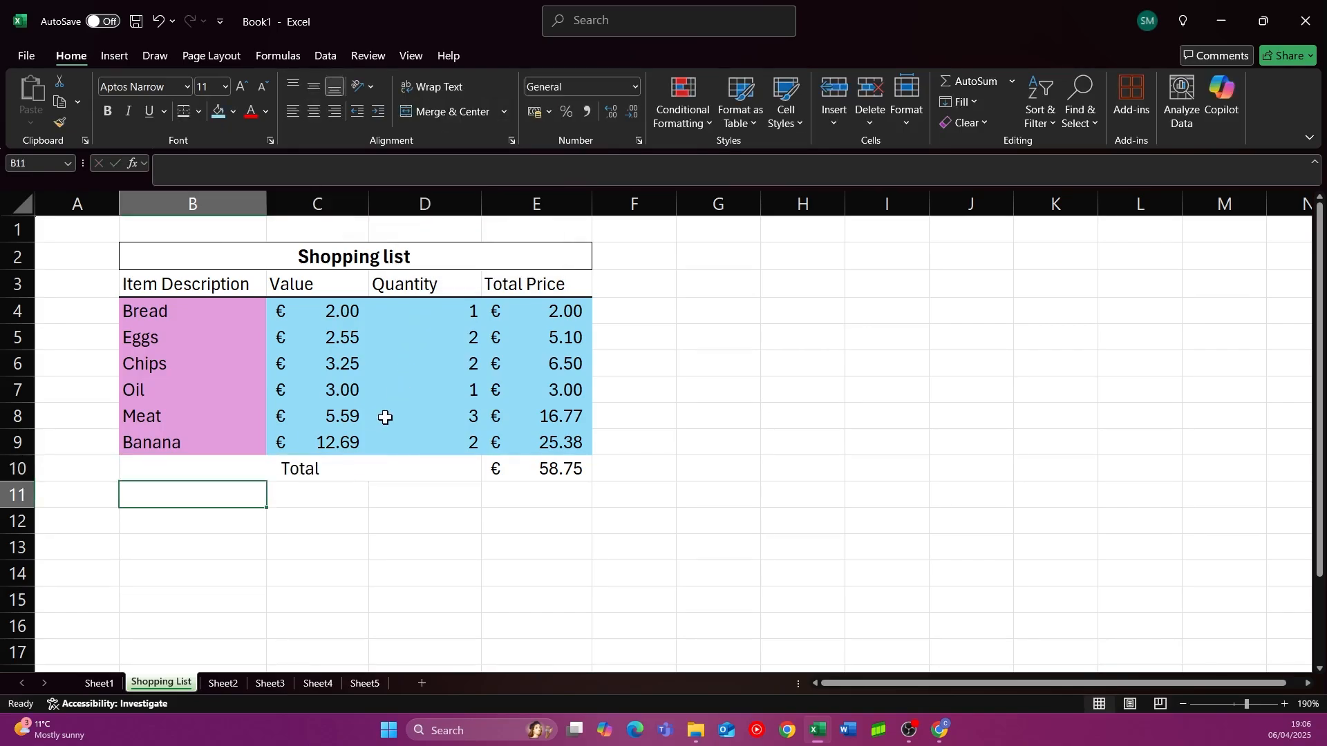
{"action": "left_click", "coordinate": [306, 464]}
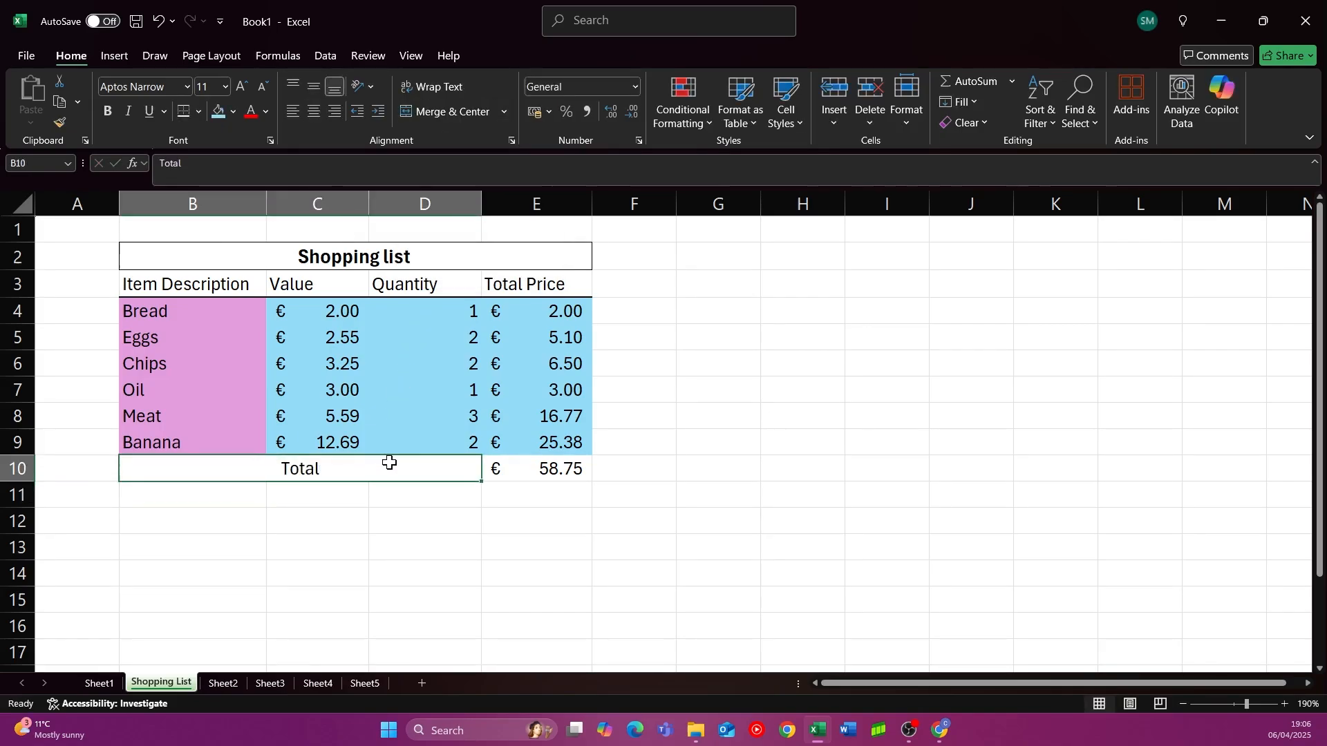
- Apply a top and double bottom border to the grand total cell E10
{"action": "left_click", "coordinate": [568, 473]}
{"action": "left_click", "coordinate": [200, 112]}
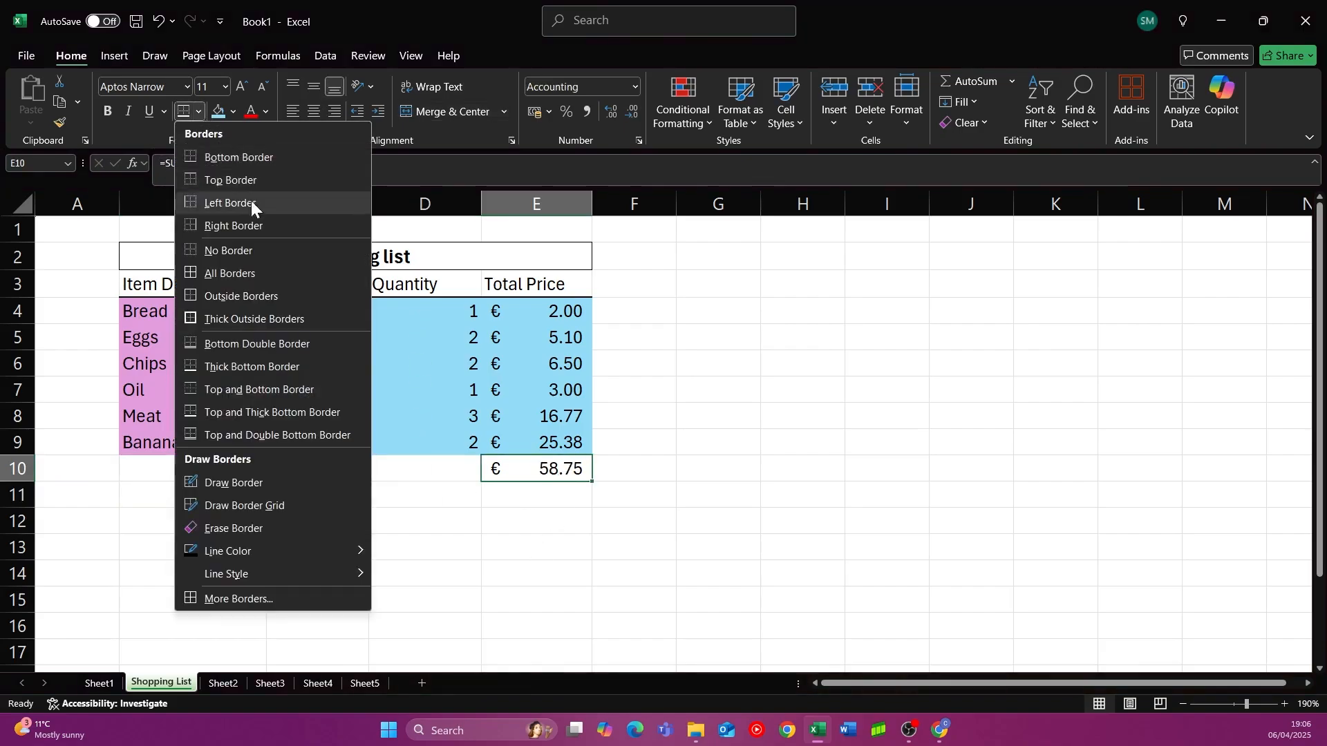
{"action": "left_click", "coordinate": [275, 442]}
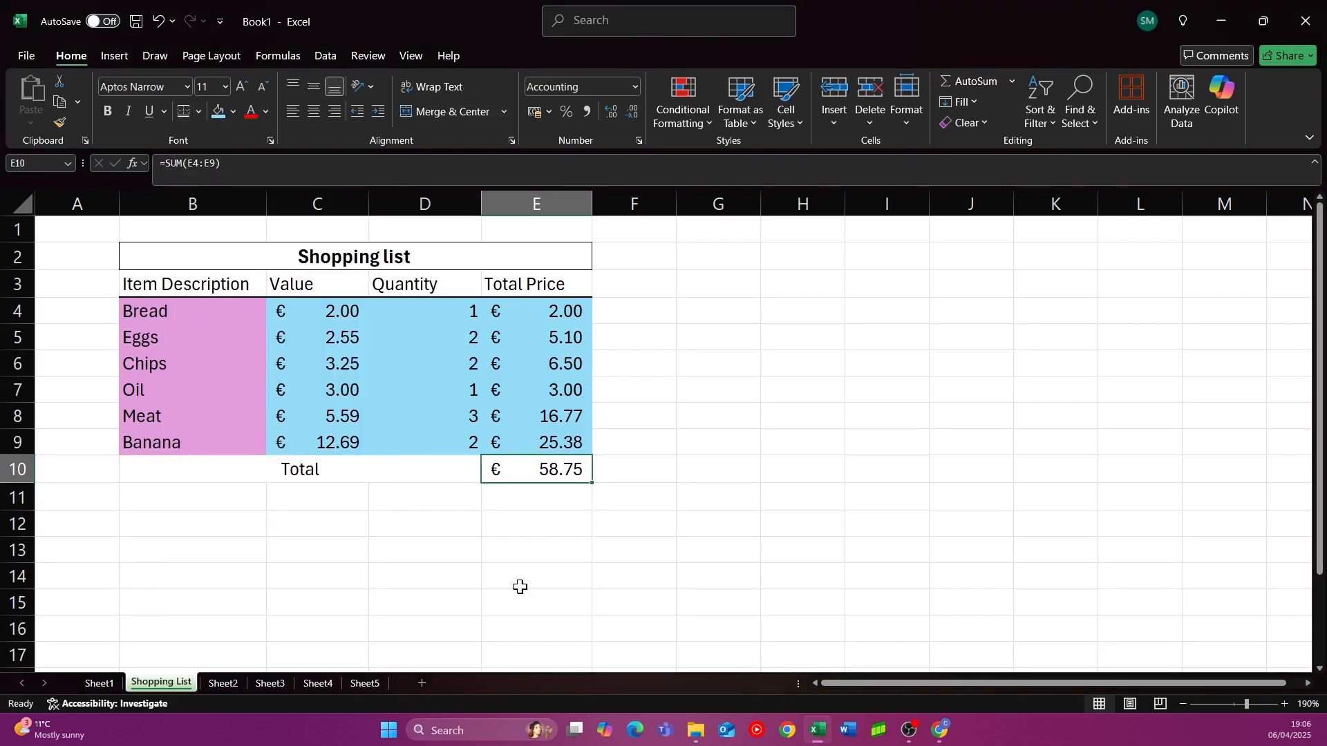
{"action": "left_click", "coordinate": [697, 548]}
{"action": "left_click", "coordinate": [559, 468]}
{"action": "left_click", "coordinate": [752, 488]}
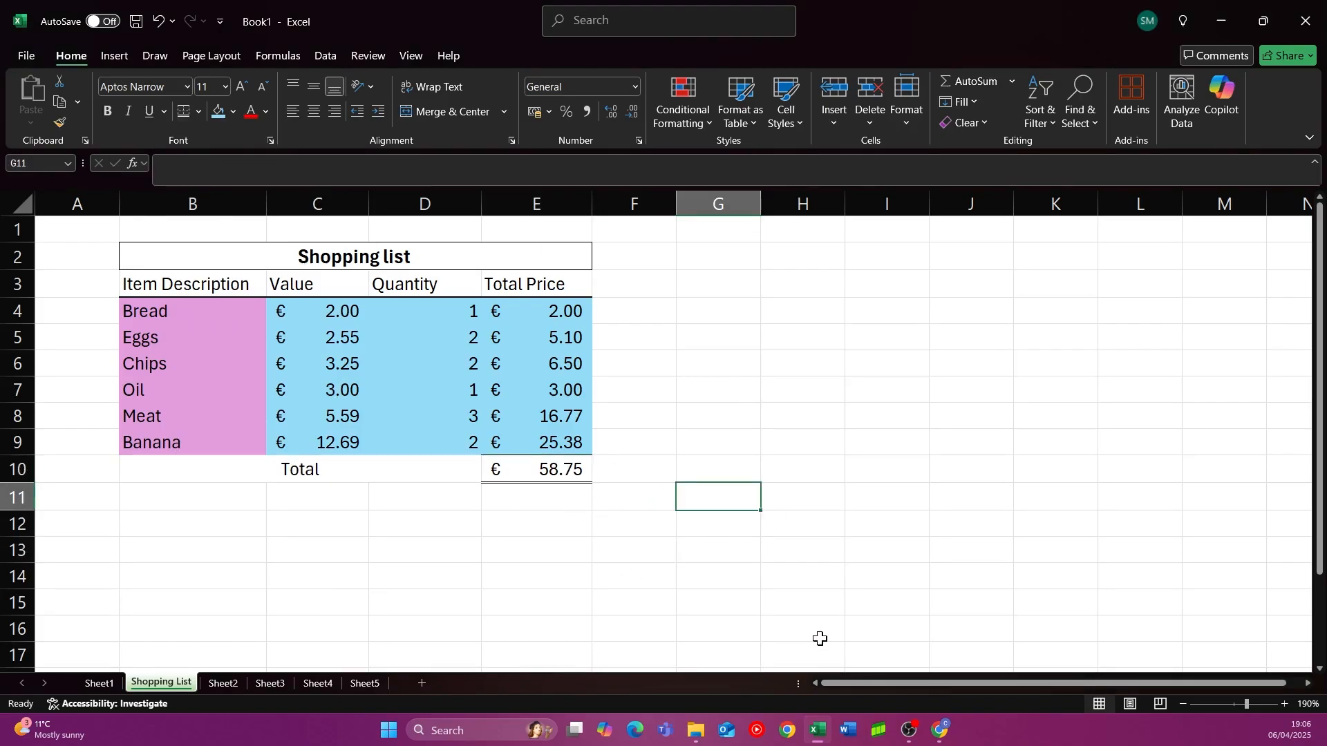
- Apply outside borders around the whole shopping list table B2:E10
{"action": "left_click_drag", "start_coordinate": [142, 259], "coordinate": [567, 479]}
{"action": "left_click", "coordinate": [199, 112]}
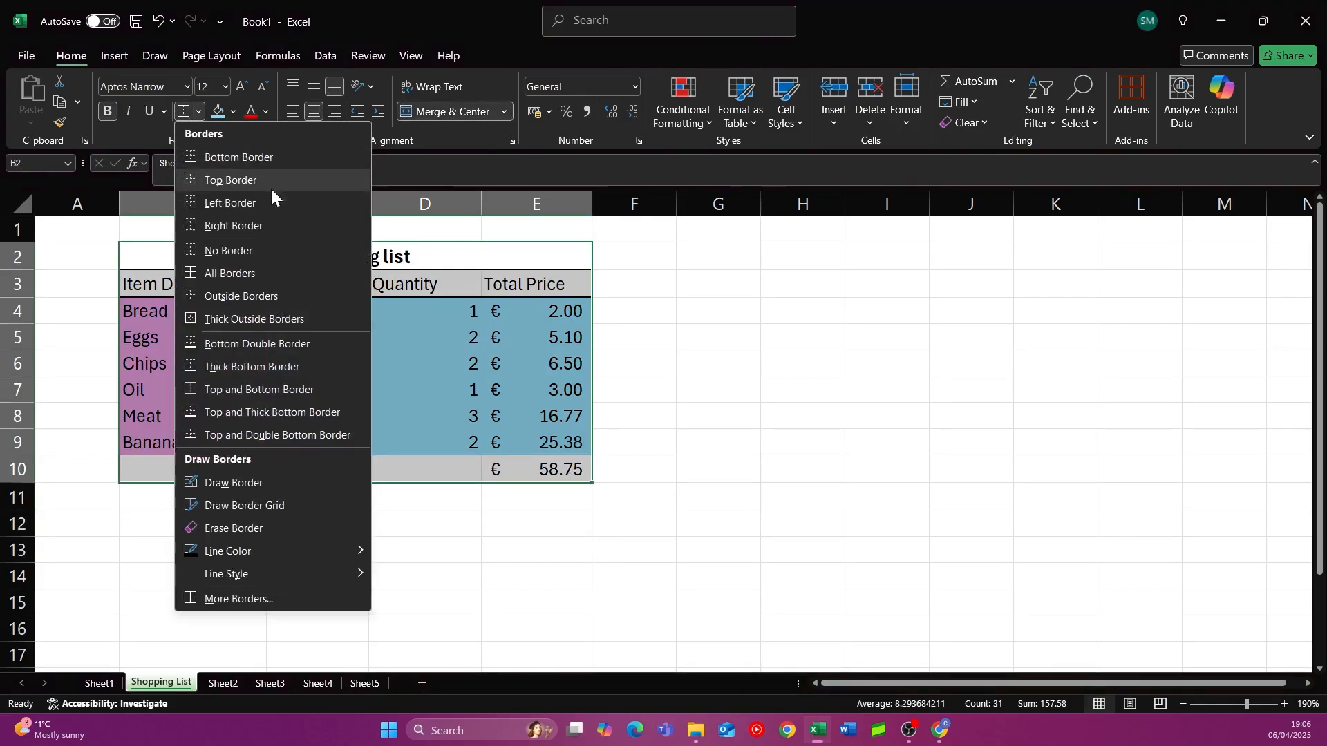
{"action": "left_click", "coordinate": [256, 296]}
{"action": "left_click", "coordinate": [805, 415]}
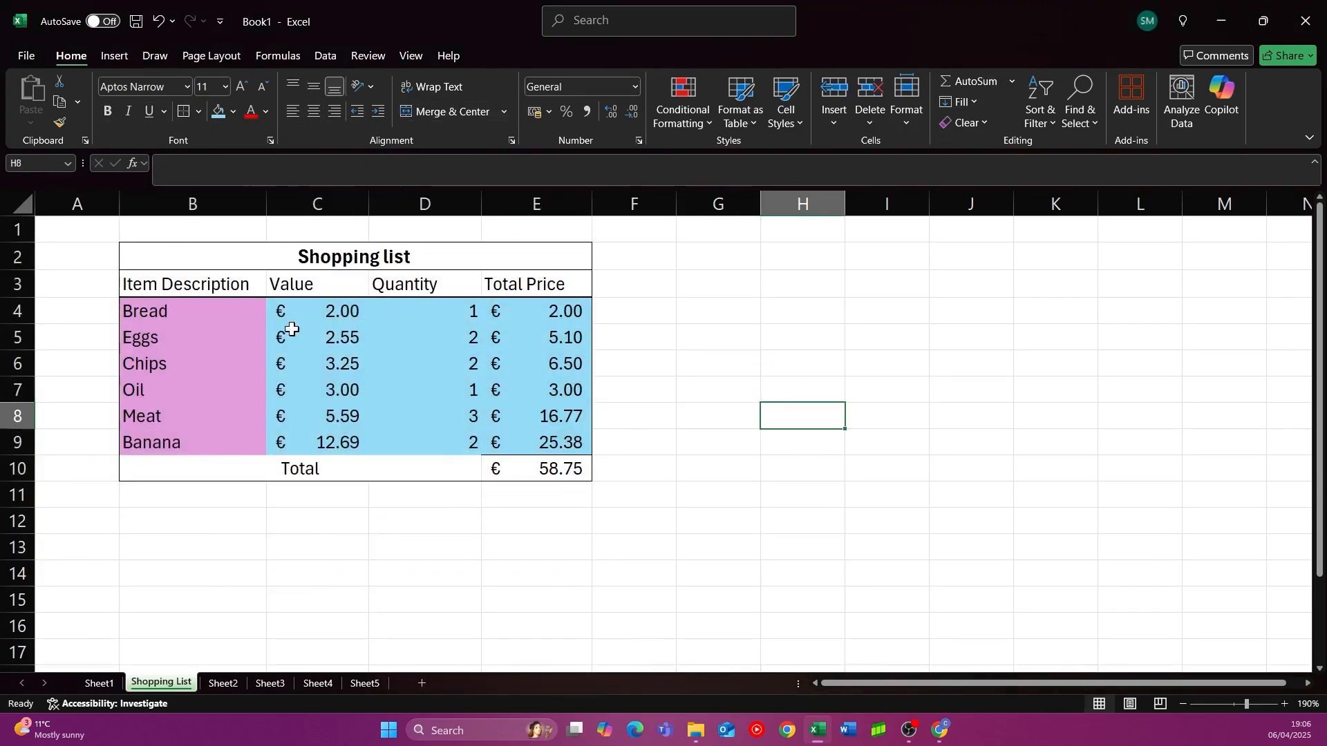
- Make the column headings in B3:E3 bold
{"action": "left_click_drag", "start_coordinate": [218, 287], "coordinate": [492, 283]}
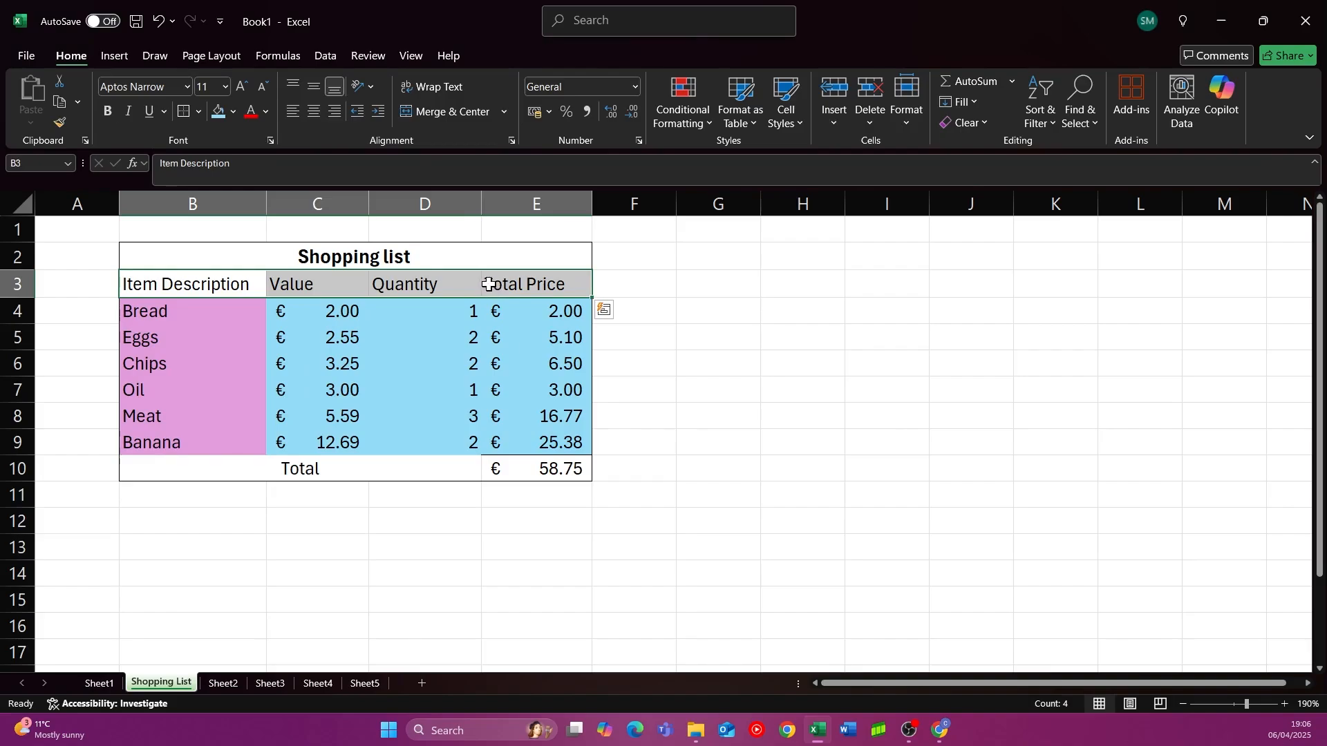
{"action": "key", "text": "ctrl+b"}
{"action": "left_click", "coordinate": [885, 346]}
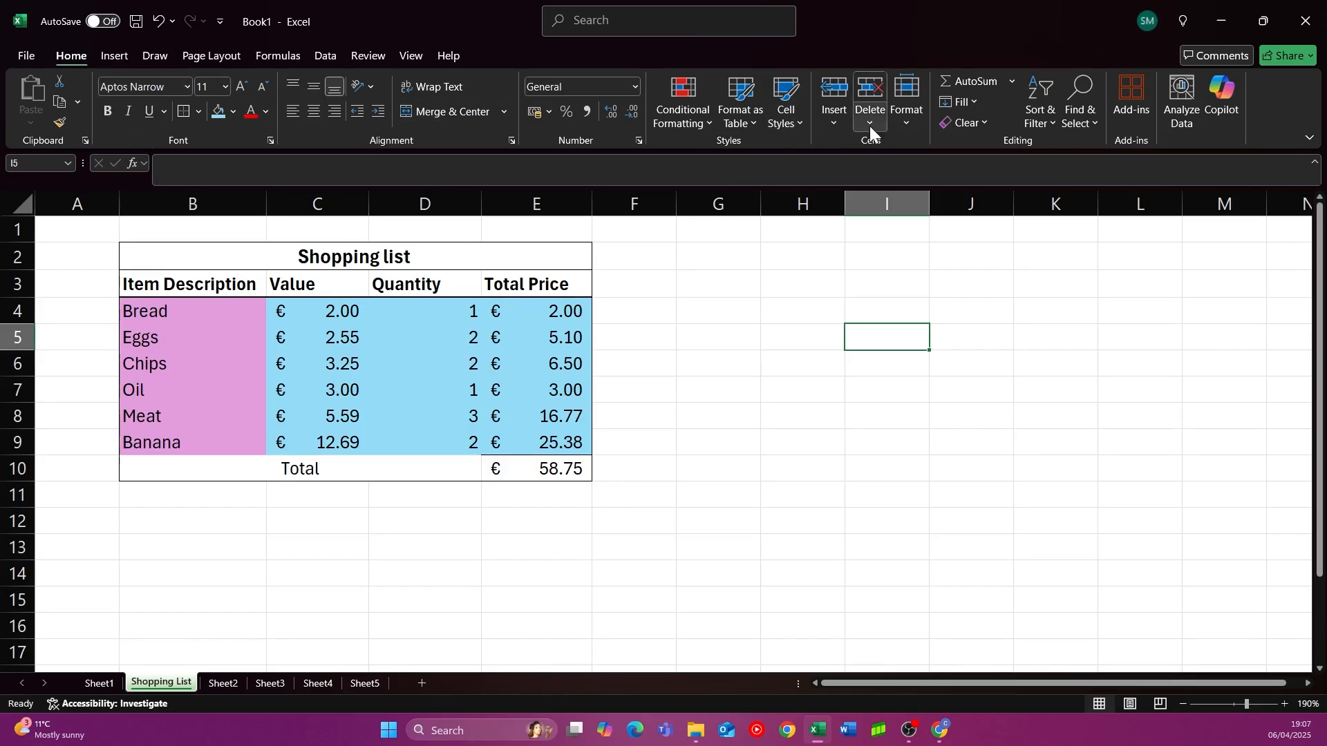
{"action": "left_click", "coordinate": [113, 57]}
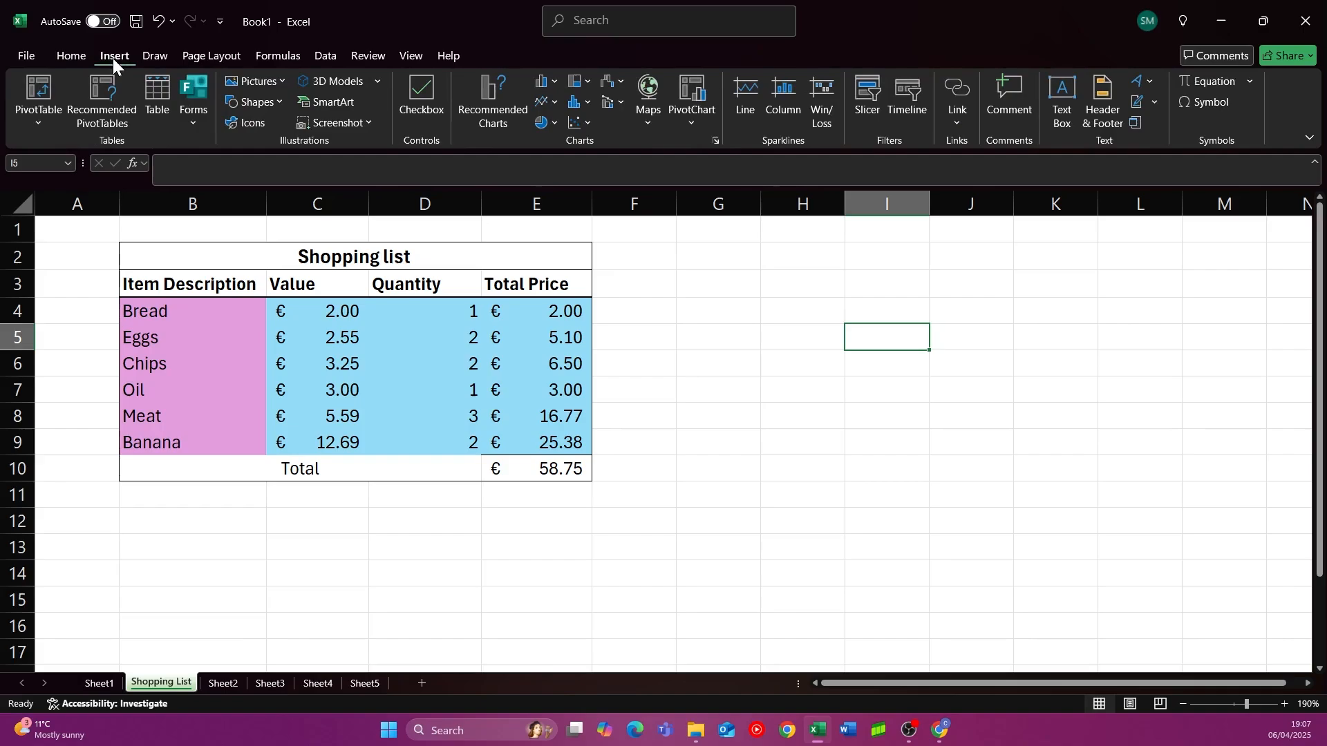
{"action": "left_click", "coordinate": [150, 59]}
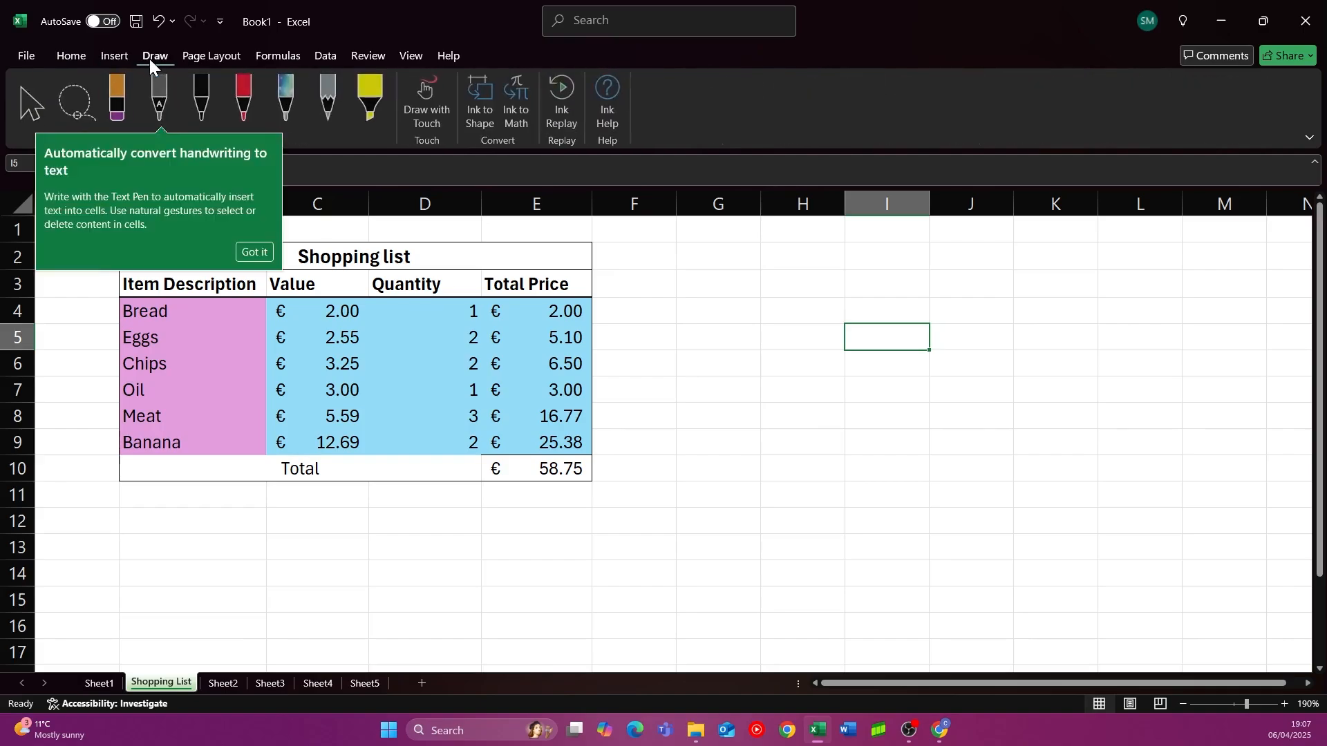
{"action": "left_click", "coordinate": [108, 58]}
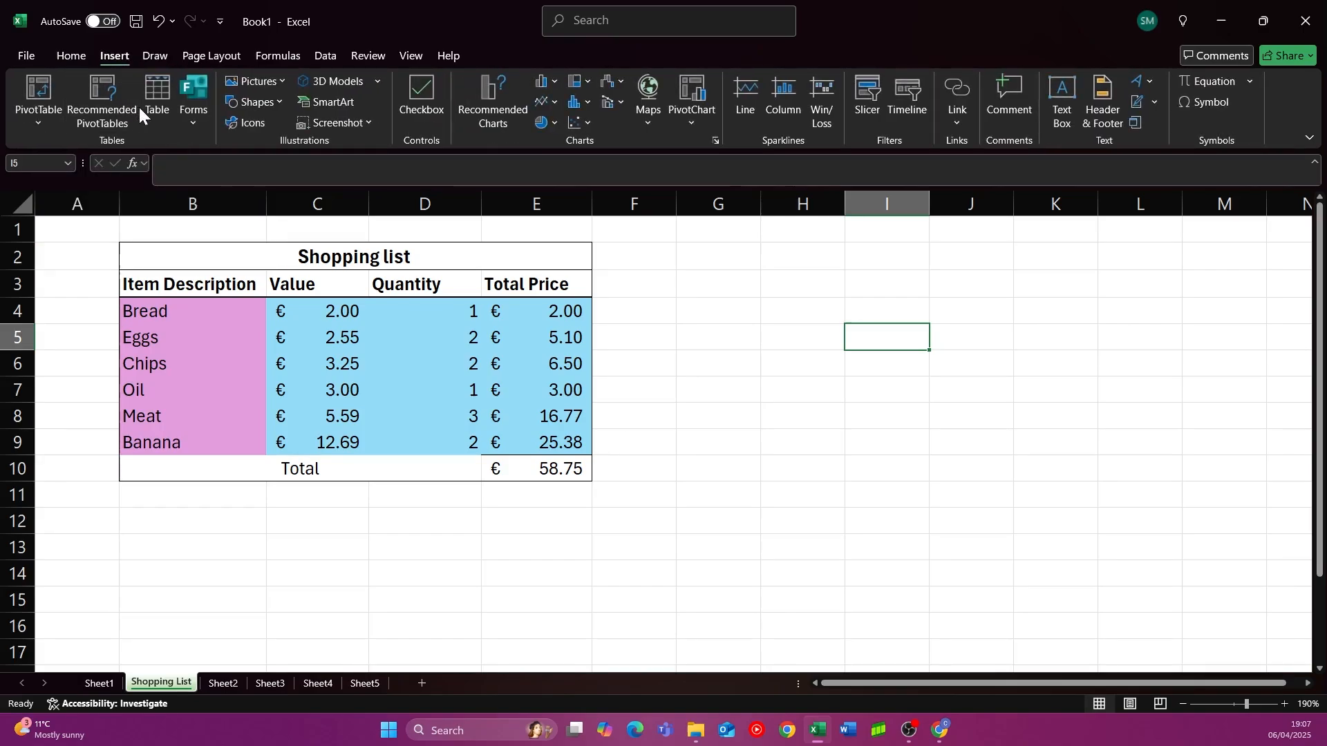
{"action": "left_click", "coordinate": [259, 61]}
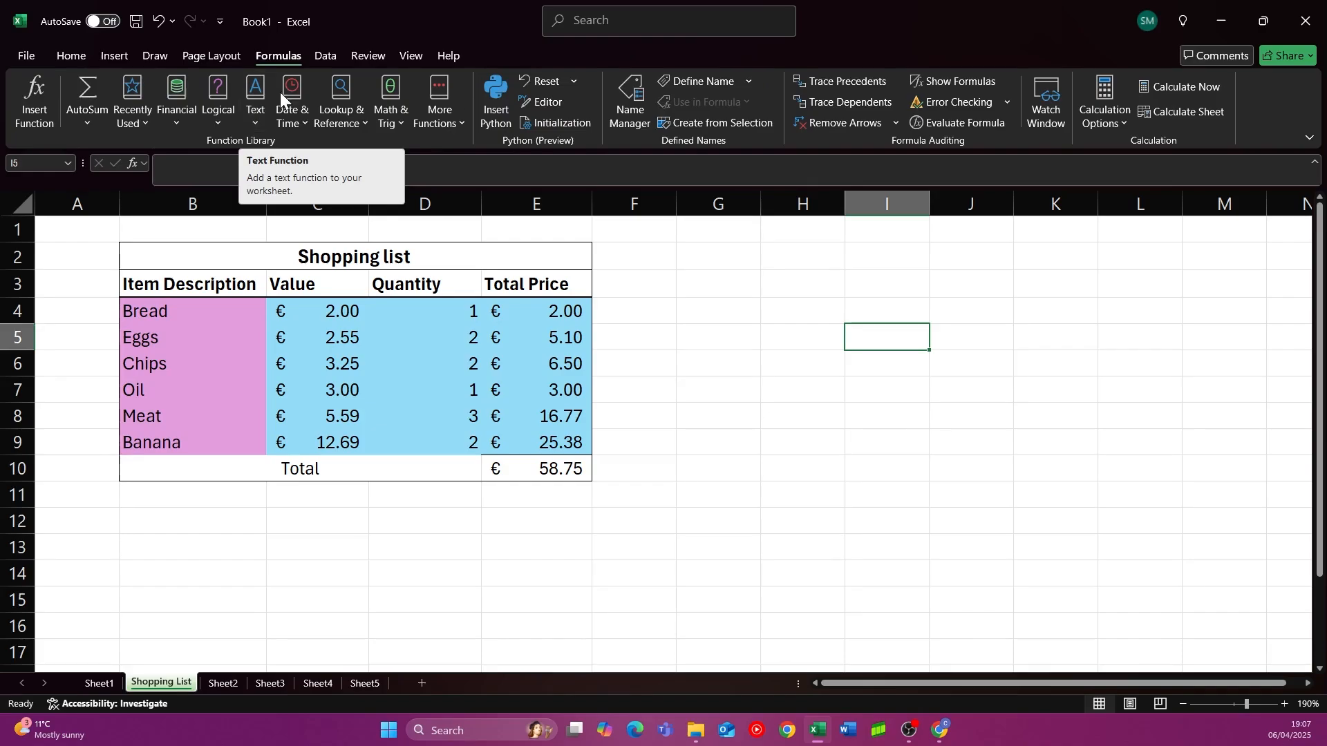
{"action": "left_click", "coordinate": [348, 56]}
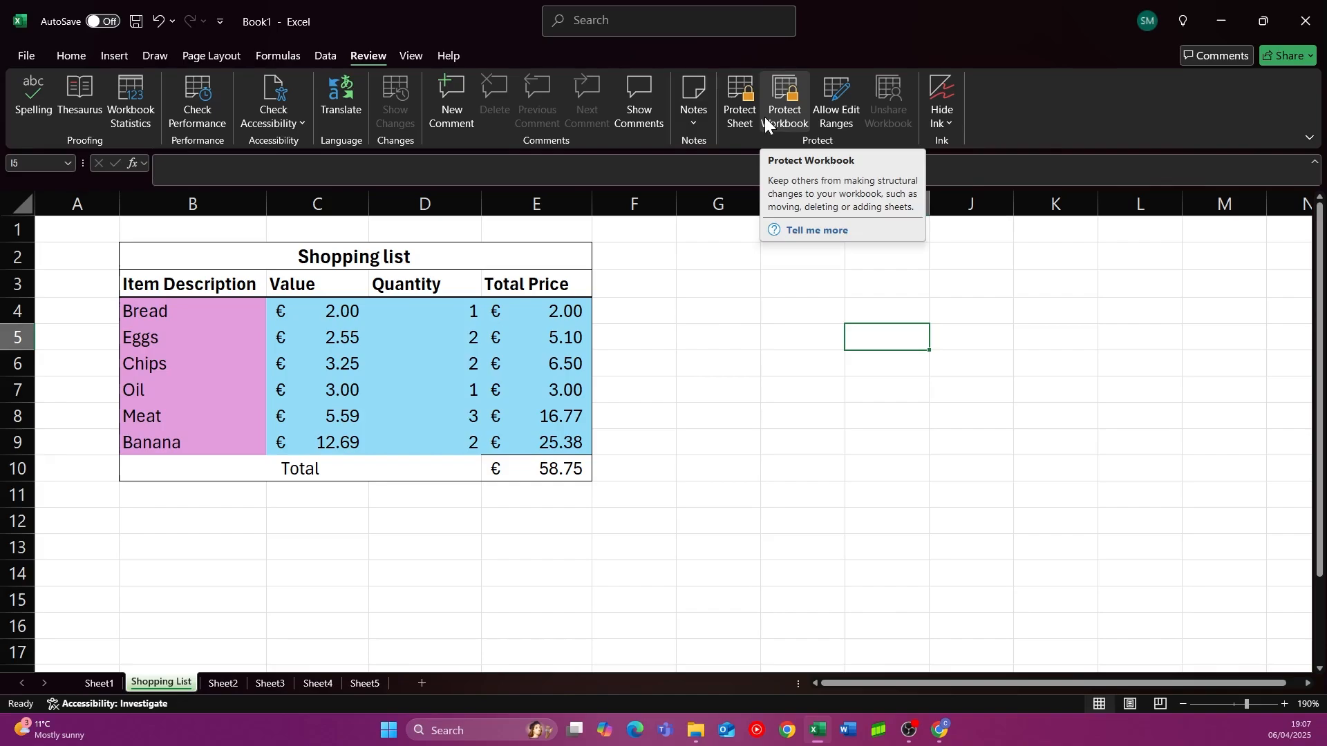
{"action": "left_click", "coordinate": [78, 58]}
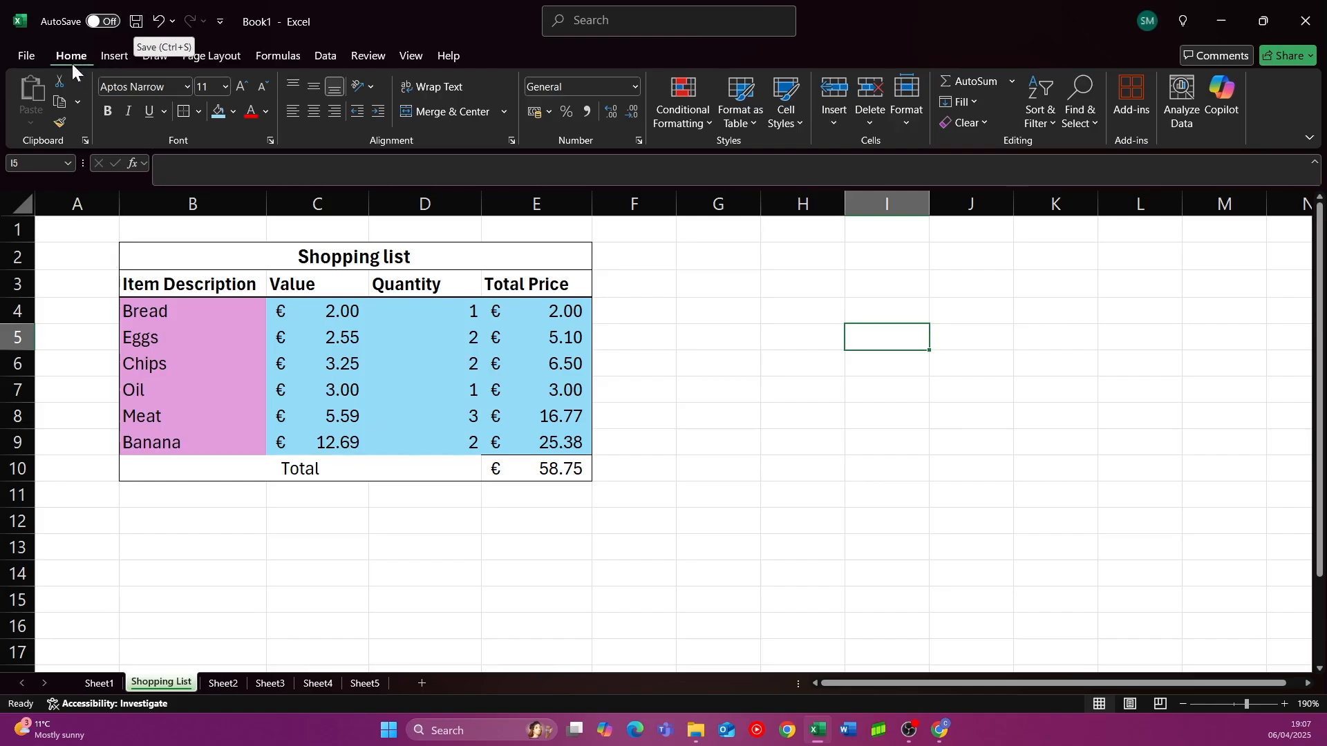
- Save the workbook as Shopping in the OneDrive Documents folder, in OpenDocument Spreadsheet (*.ods) format
{"action": "left_click", "coordinate": [28, 59]}
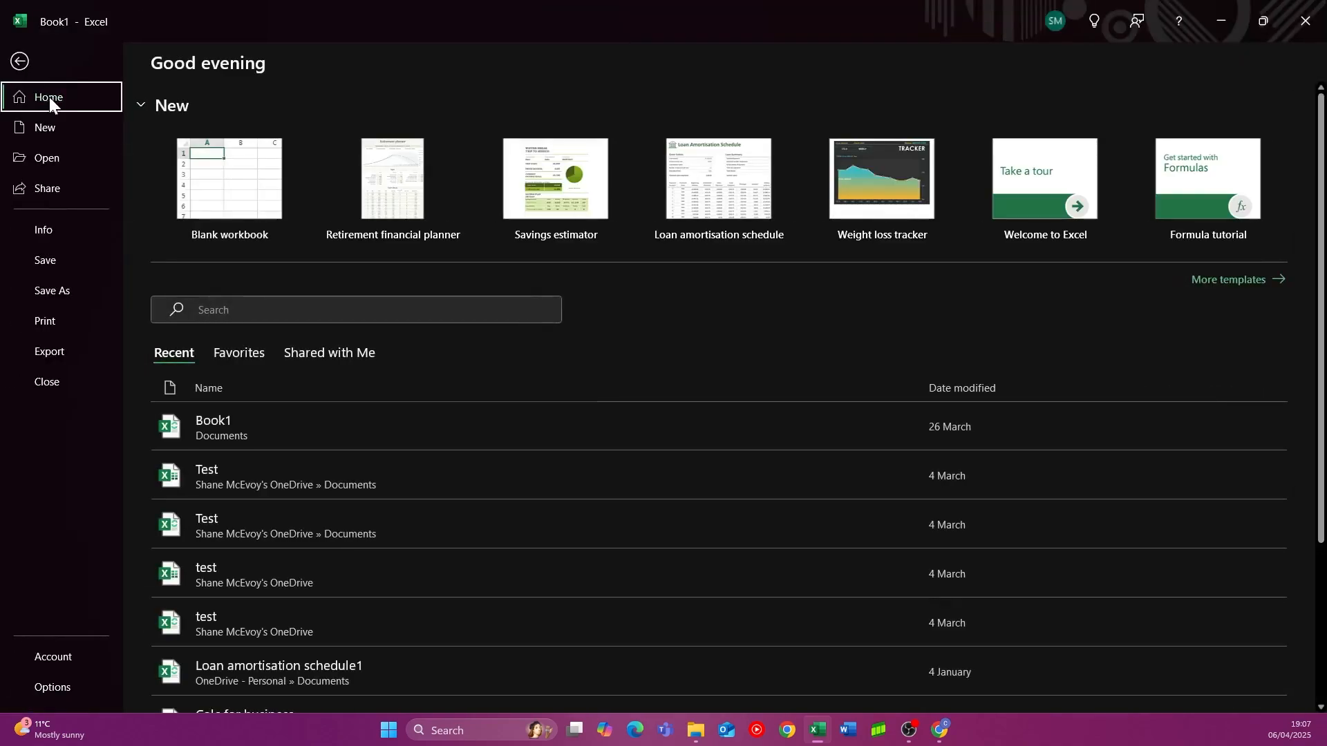
{"action": "left_click", "coordinate": [58, 291]}
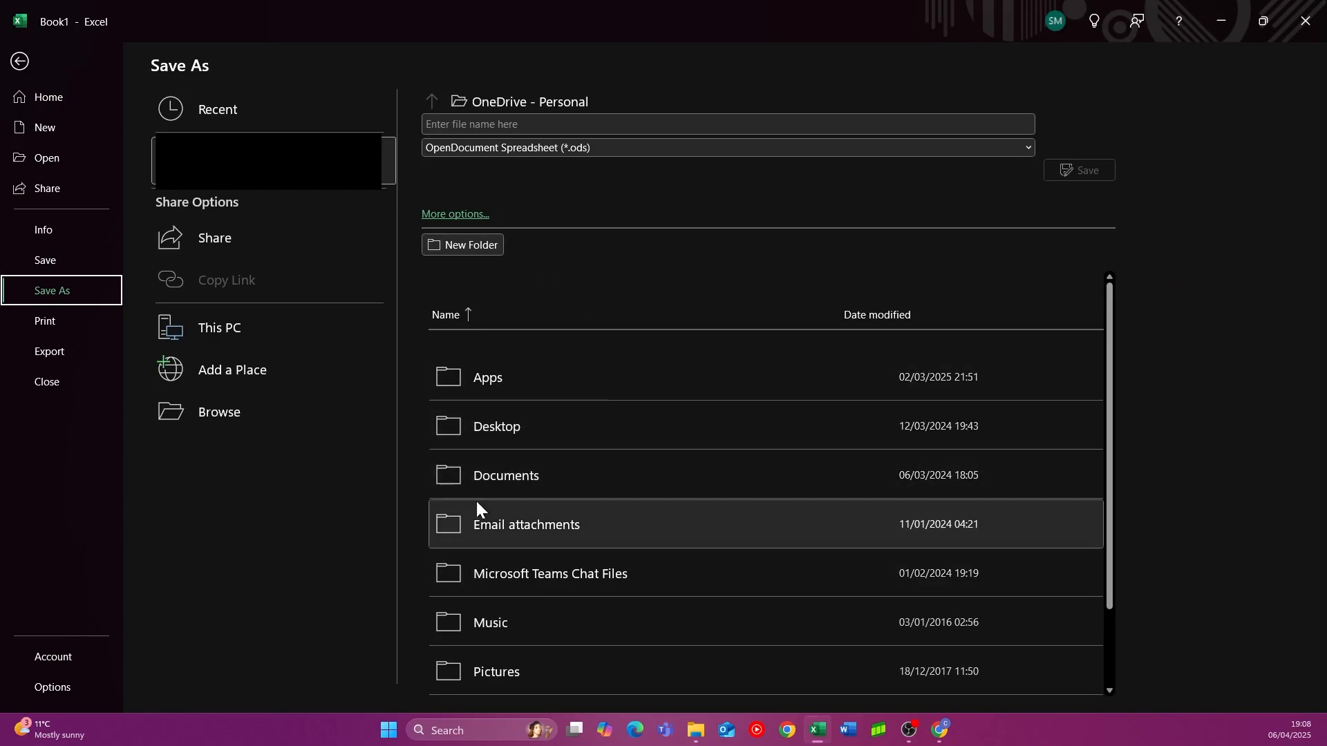
{"action": "left_click", "coordinate": [491, 458]}
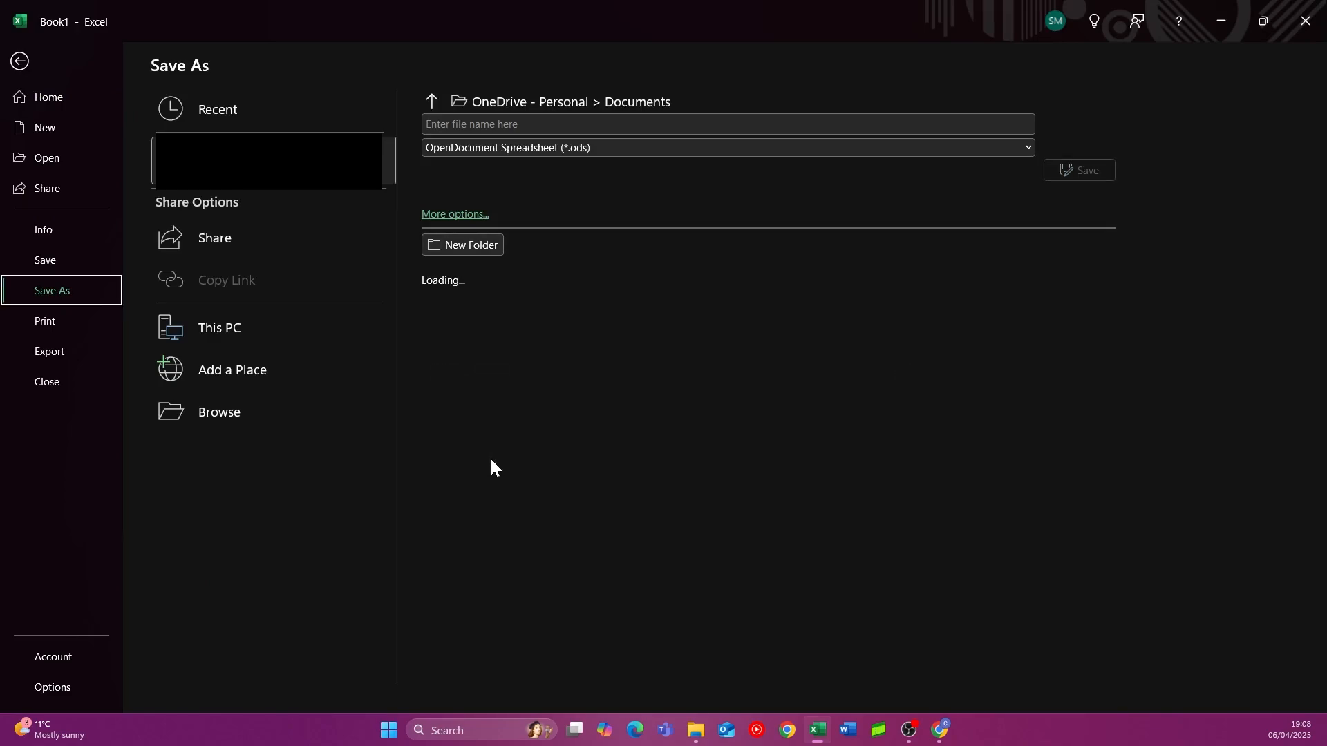
{"action": "left_click", "coordinate": [472, 122]}
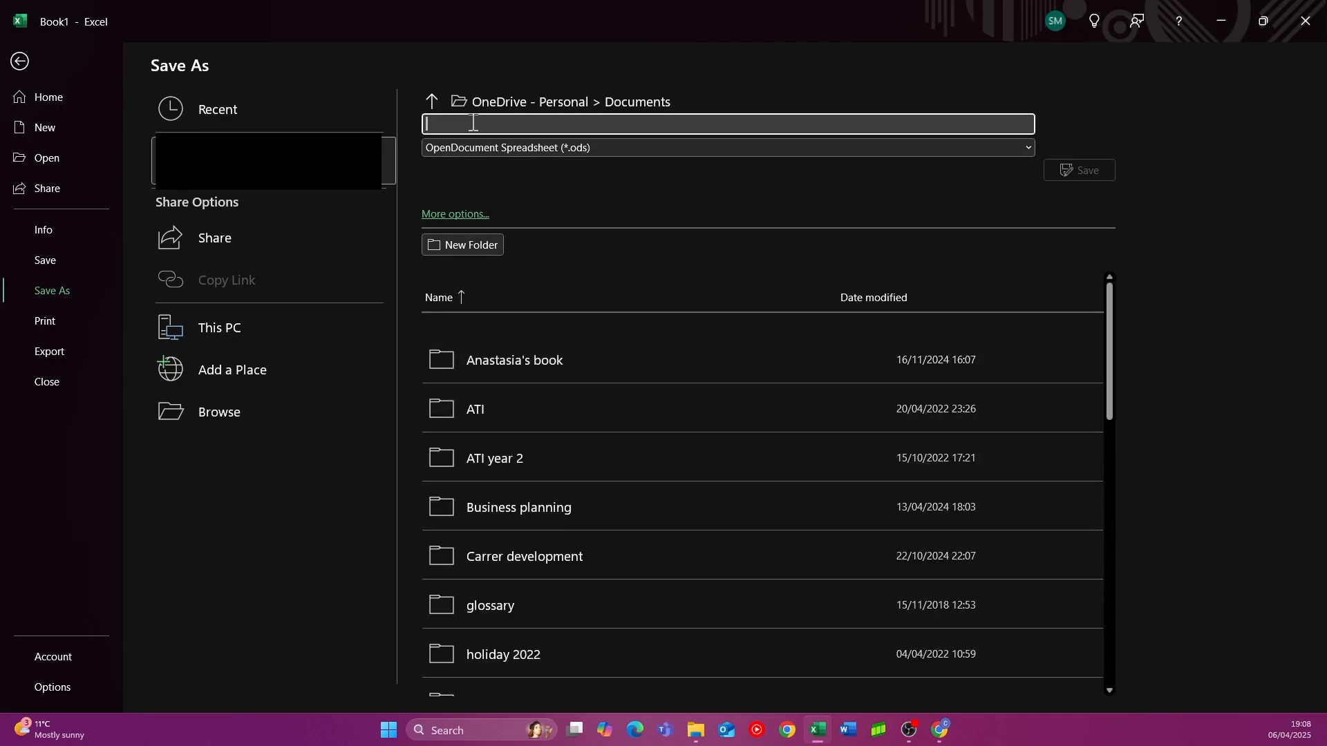
{"action": "type", "text": "Sho"}
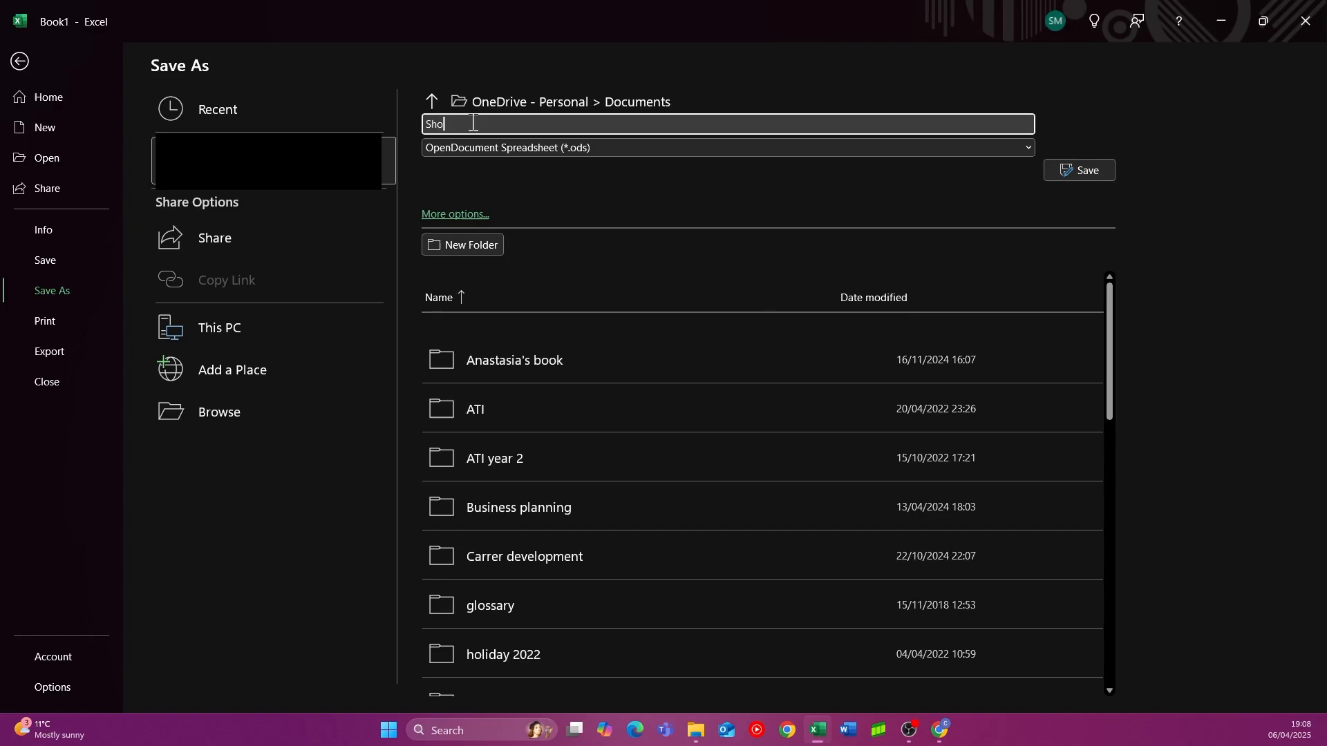
{"action": "type", "text": "pping"}
{"action": "left_click", "coordinate": [1092, 169]}
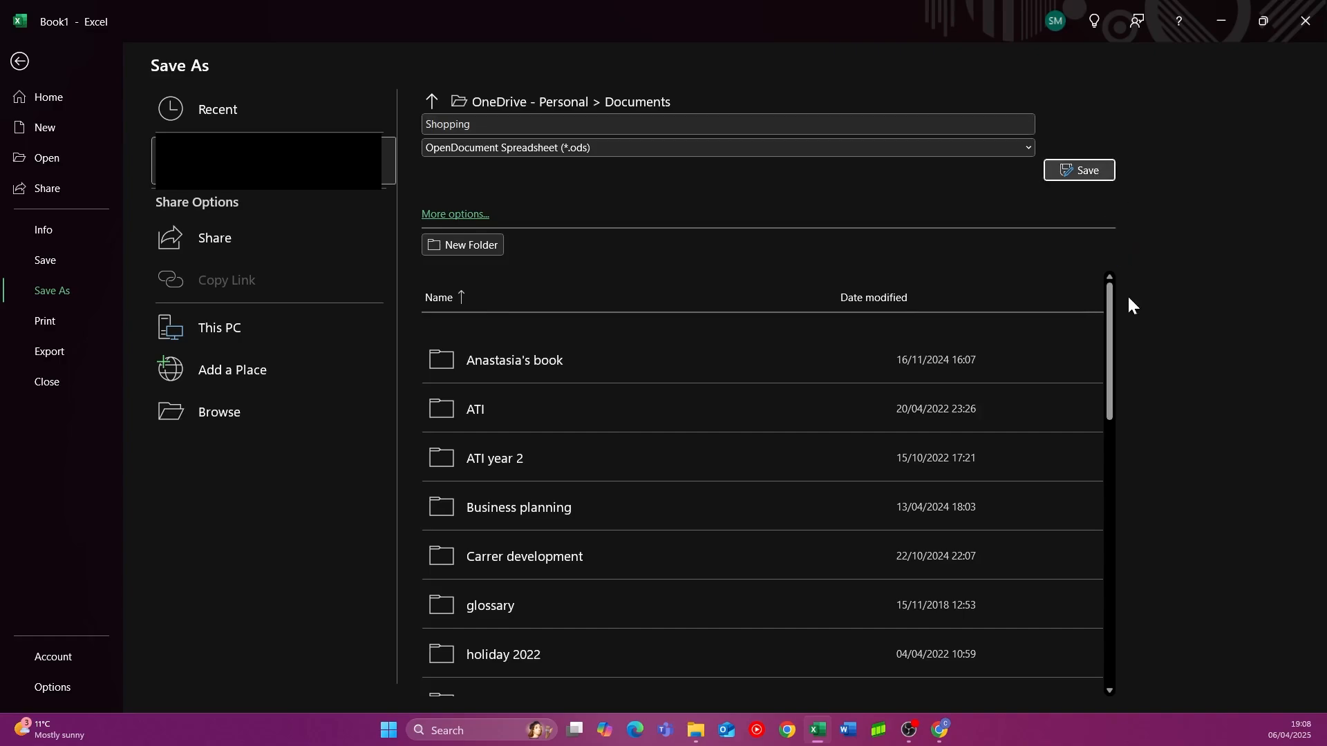
{"action": "left_click", "coordinate": [600, 407]}
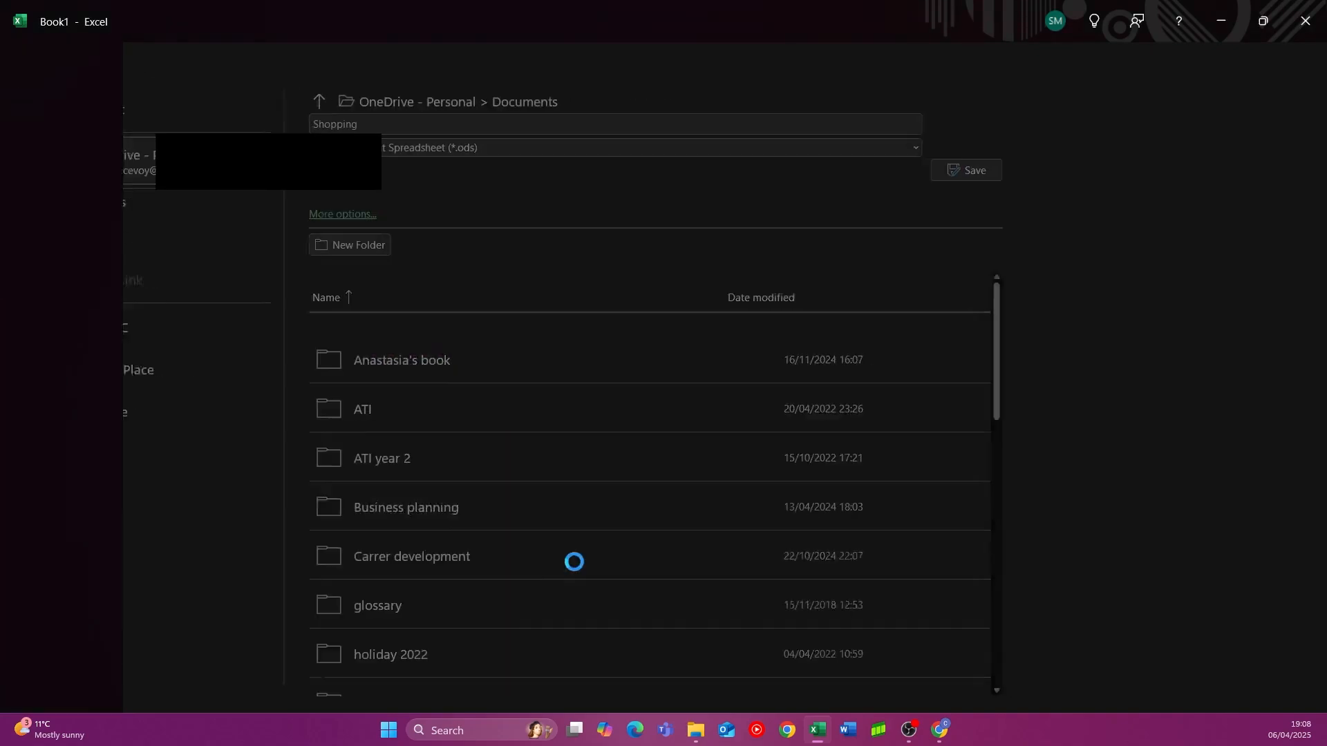